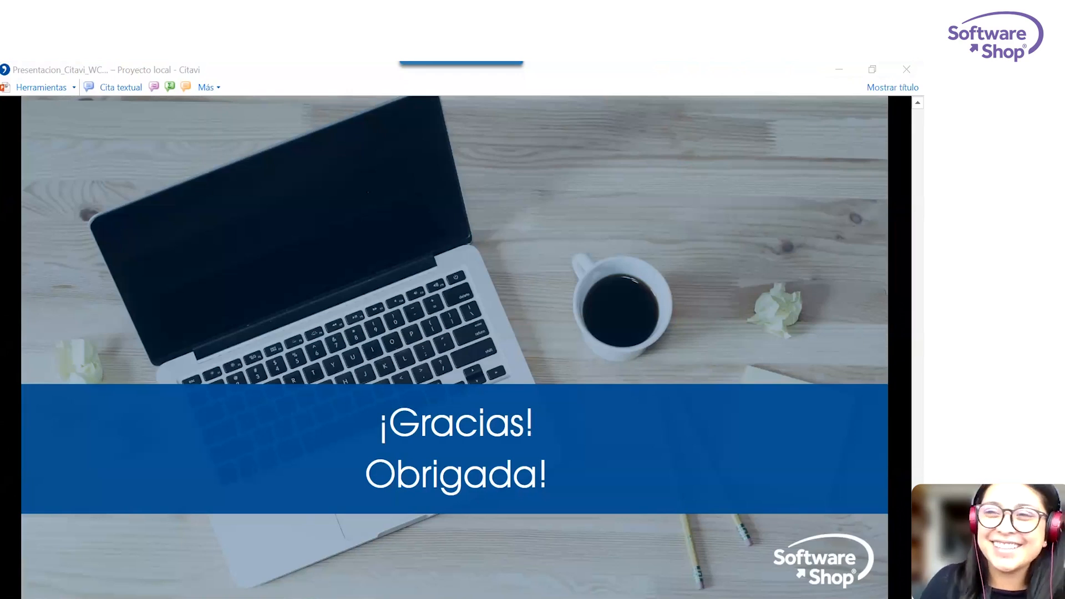
# Close the presentation preview, switch to the browser and search Google Académico for "perfil y preferencias".
pyautogui.click(902, 70)
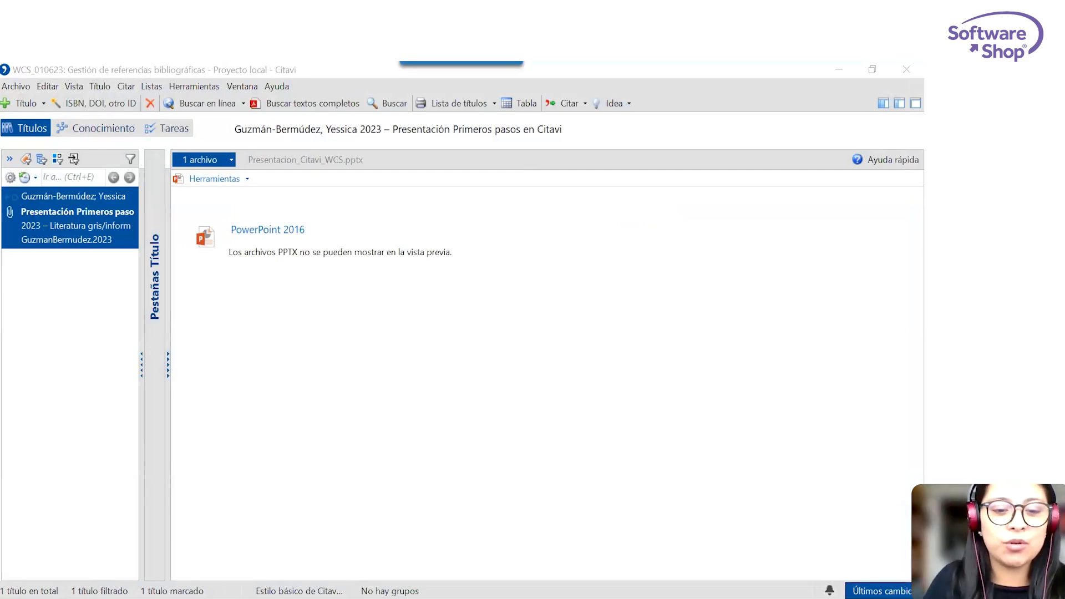
pyautogui.moveTo(195, 584)
pyautogui.click(266, 542)
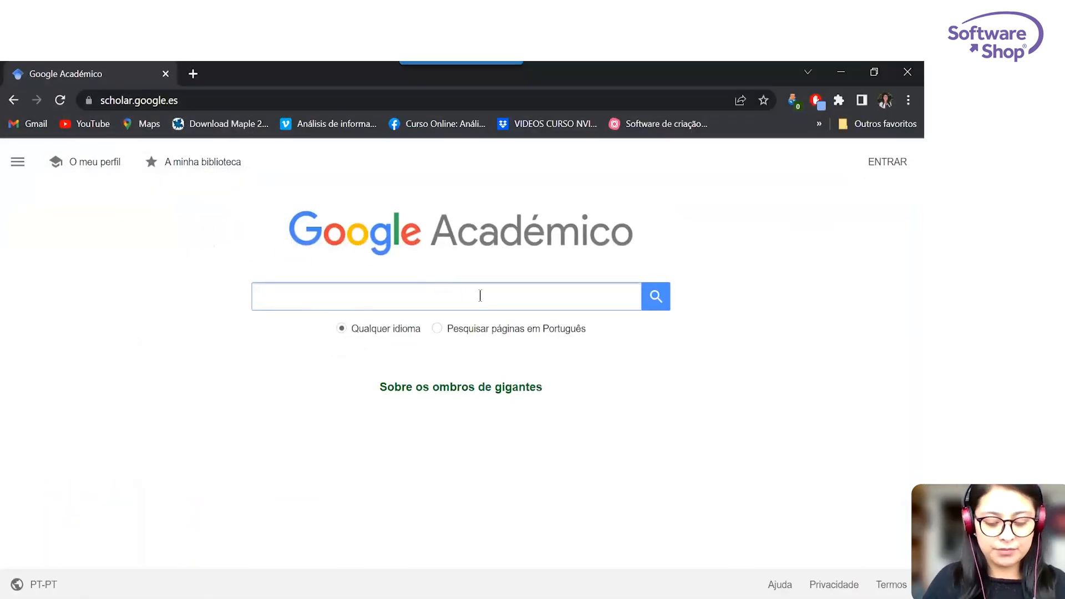
pyautogui.write('perf')
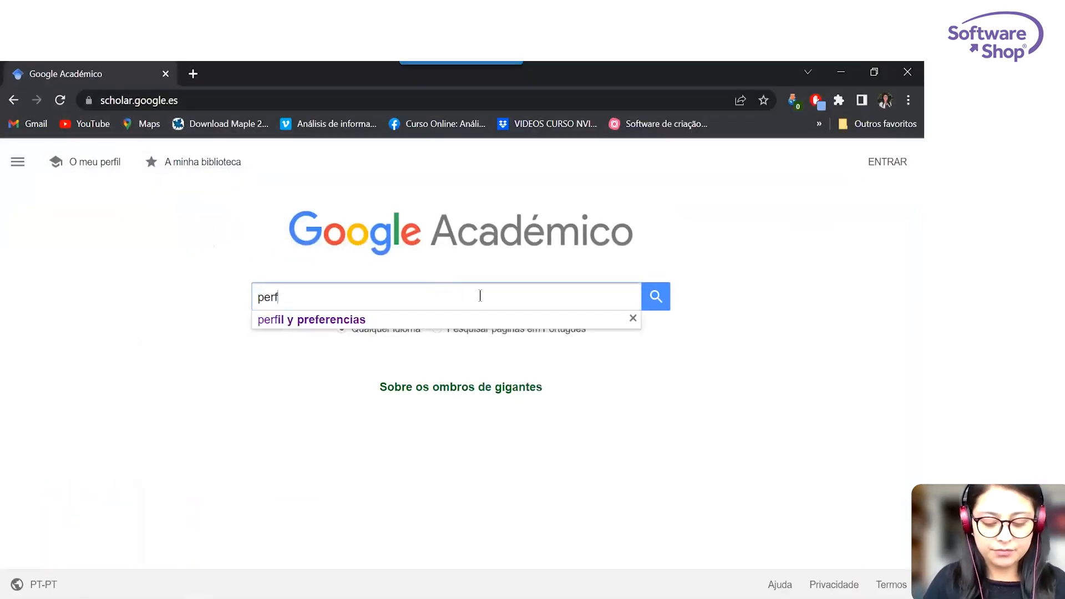
pyautogui.write('il y preferencias')
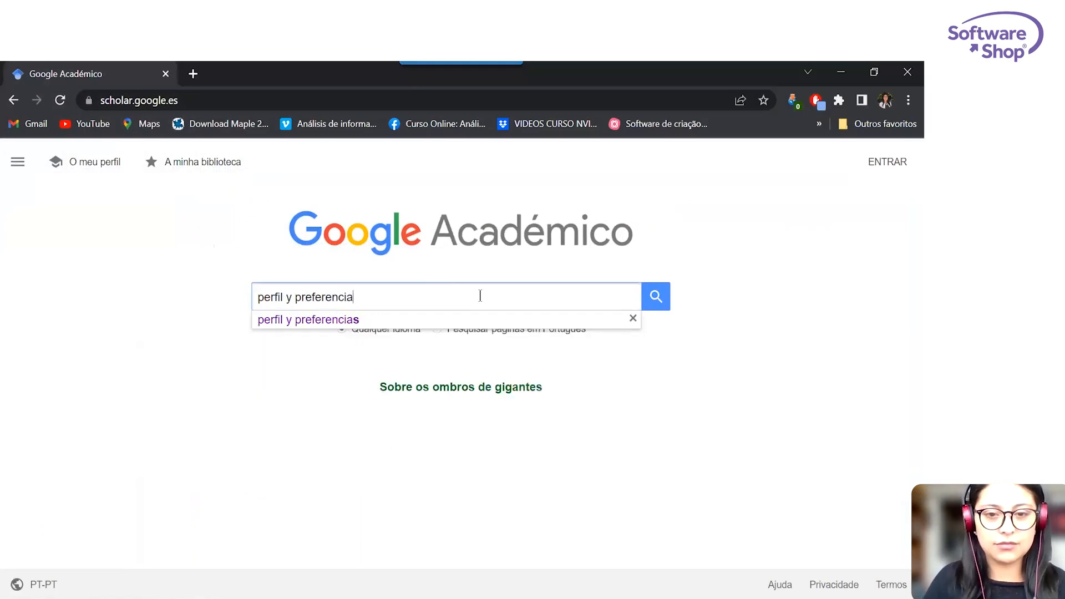
pyautogui.click(308, 321)
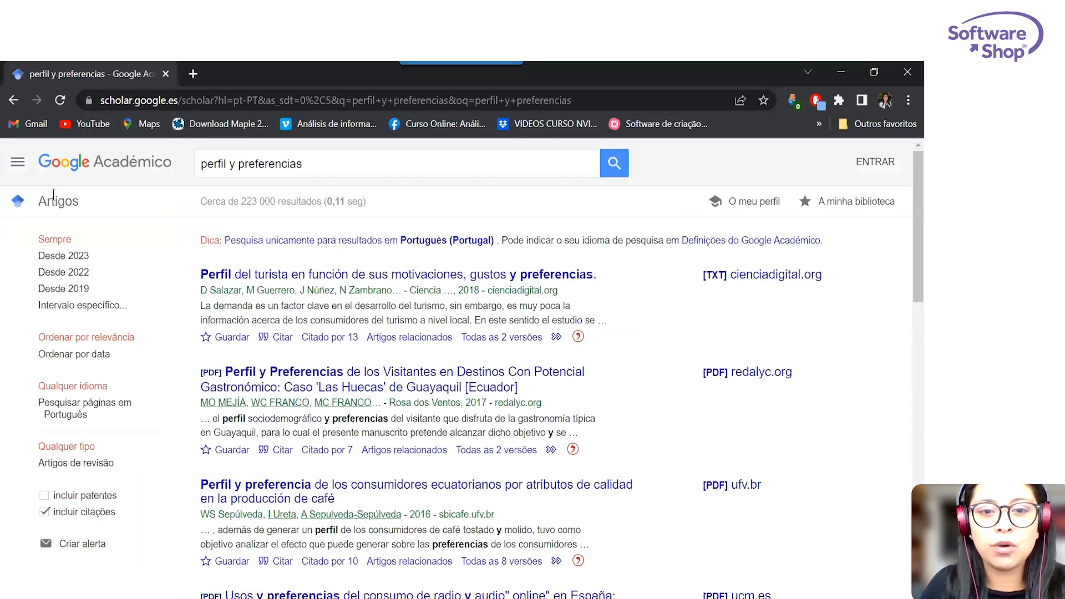
# Refine the Google Académico search to "perfil y preferencias elección carrera".
pyautogui.click(328, 163)
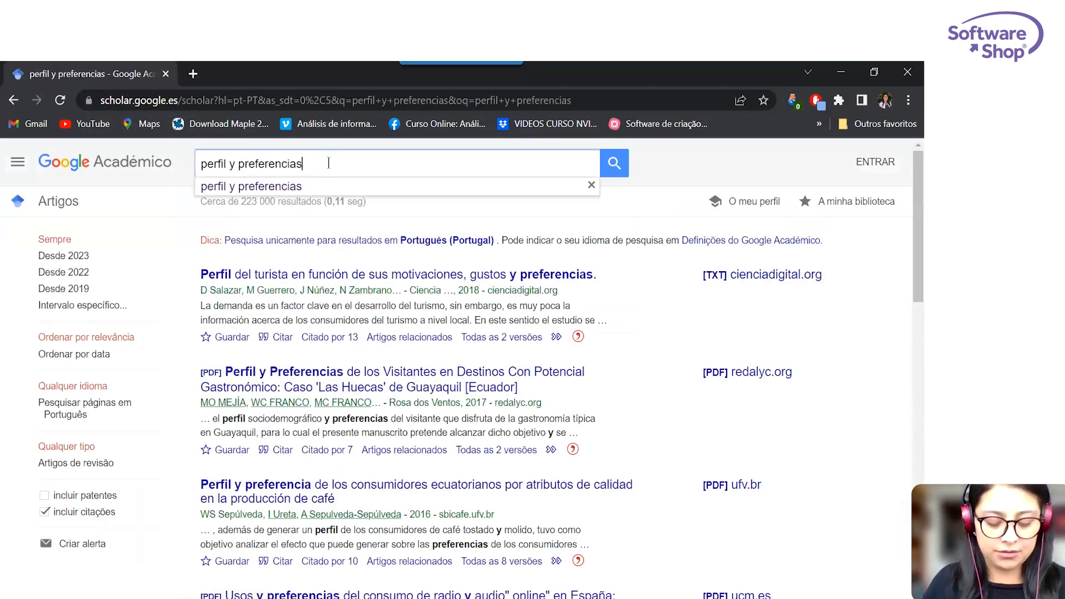
pyautogui.write('elección')
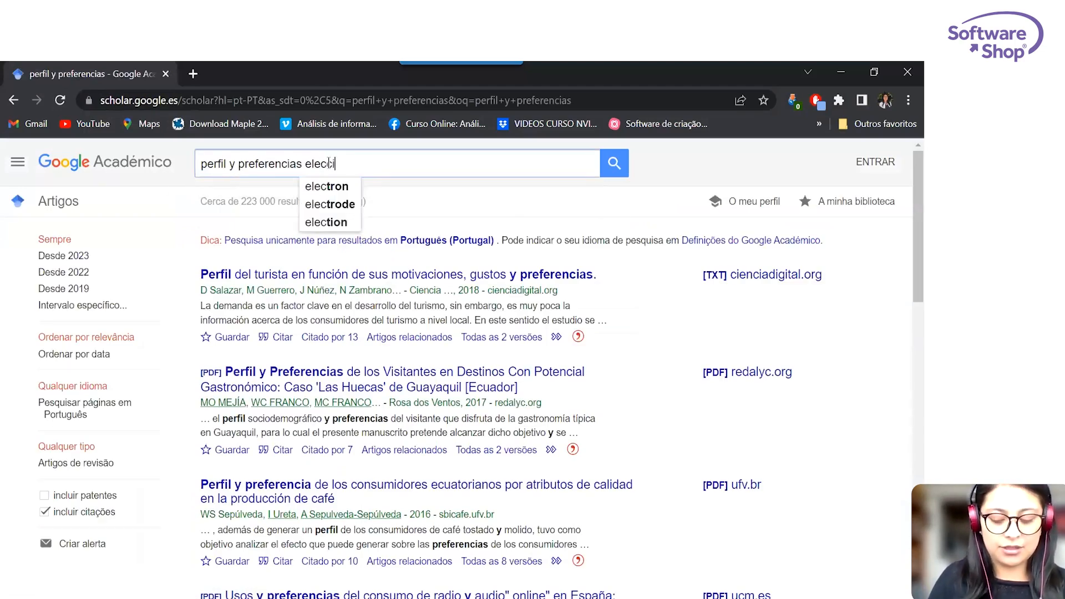
pyautogui.write(' carrera')
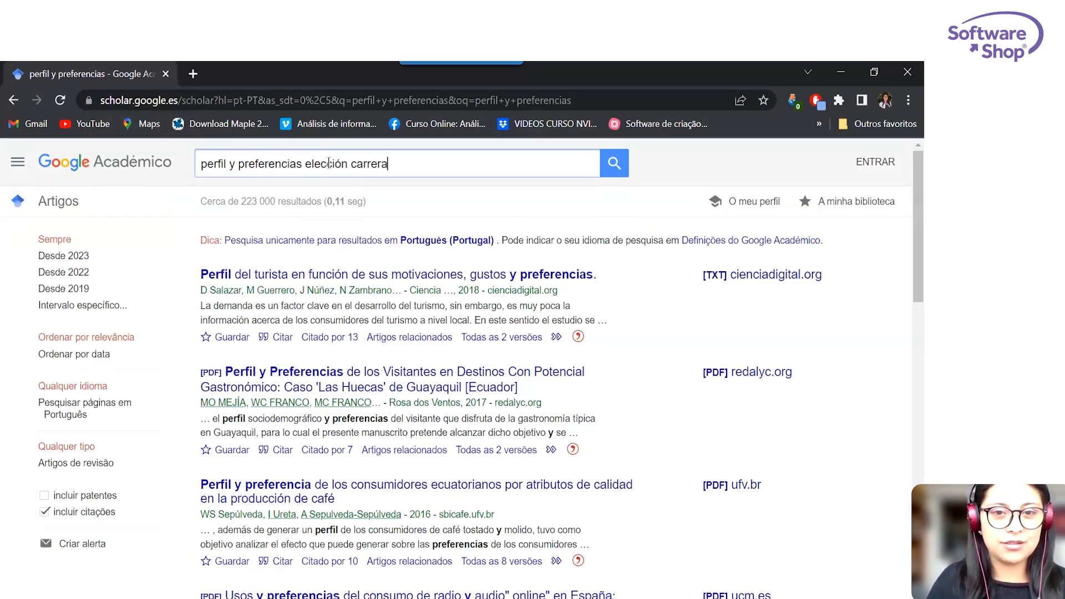
pyautogui.press('Return')
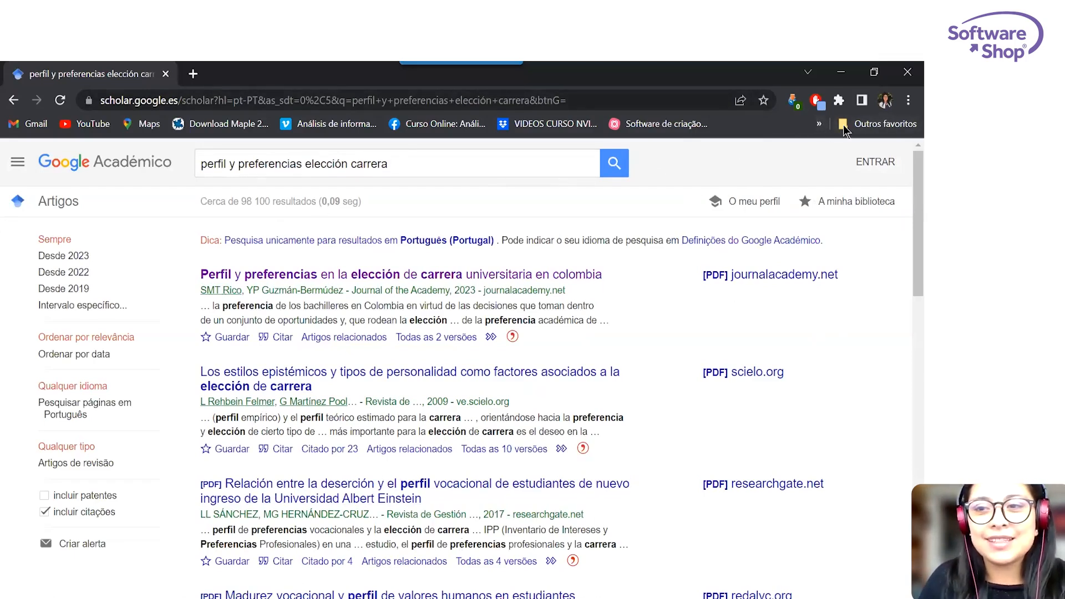
# Pin the Citavi Picker extension to the browser and close the extensions list.
pyautogui.click(839, 99)
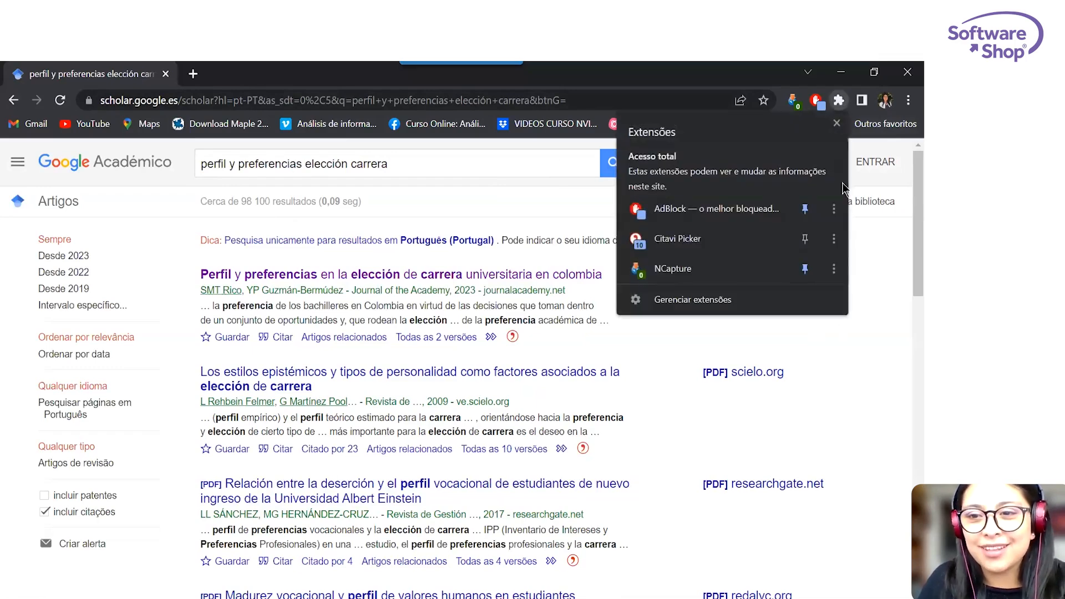
pyautogui.click(805, 238)
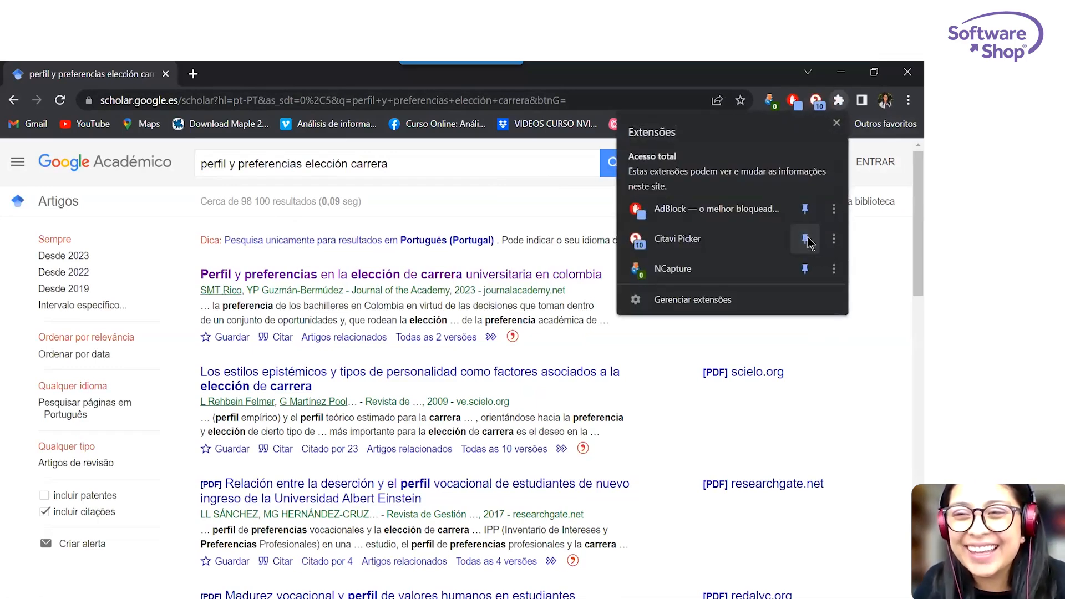
pyautogui.click(735, 71)
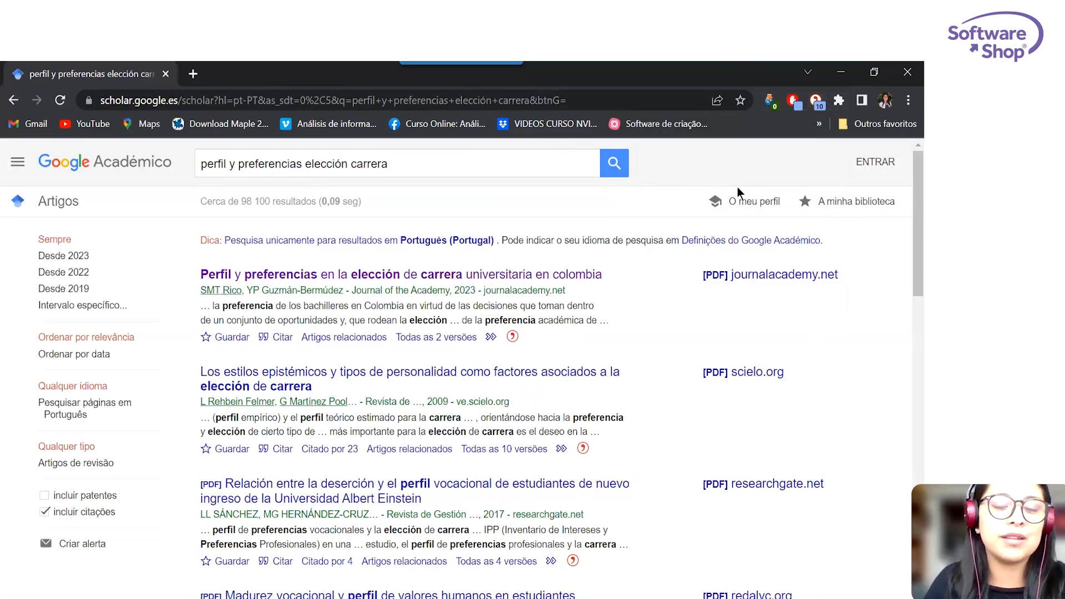
pyautogui.moveTo(919, 206)
pyautogui.mouseDown()
pyautogui.moveTo(918, 344)
pyautogui.moveTo(901, 200)
pyautogui.mouseUp()
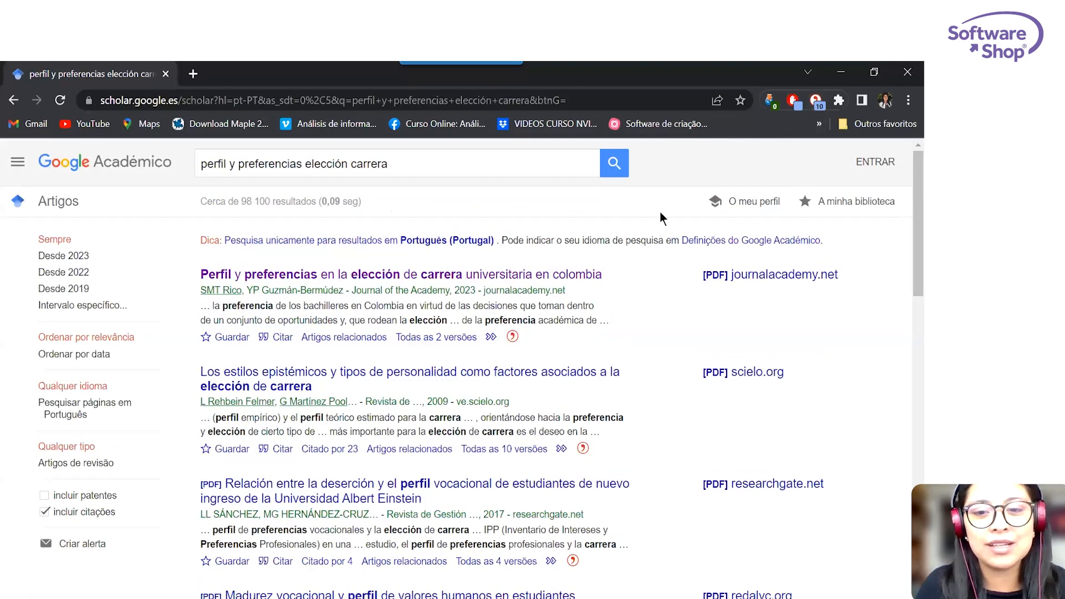
# Examine the references Citavi Picker detects on the results page, then close the picker without importing.
pyautogui.click(818, 104)
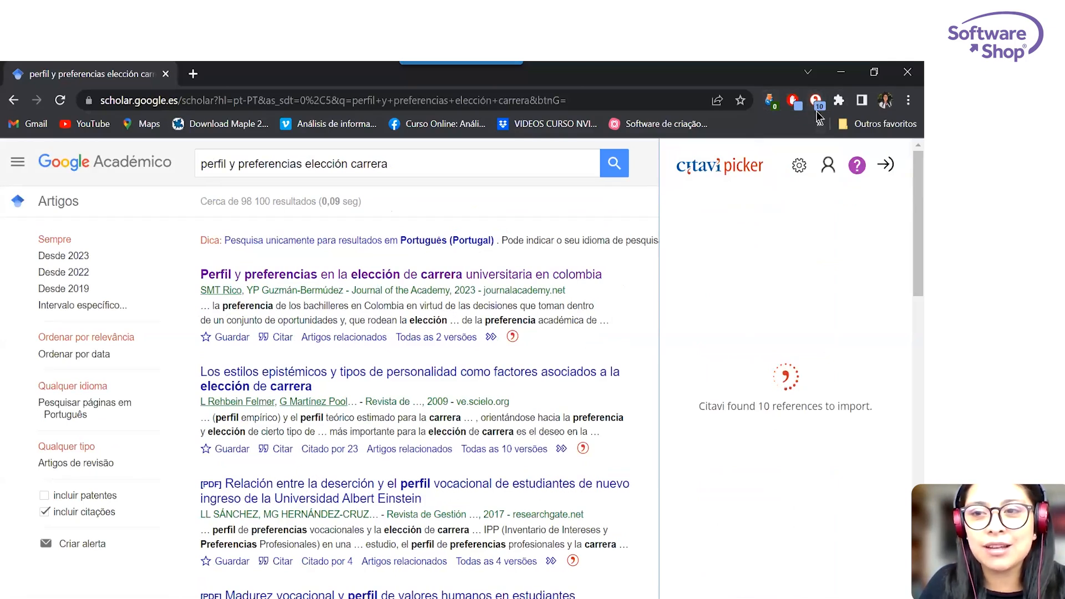
pyautogui.scroll(-4, 515, 283)
pyautogui.scroll(-12, 515, 283)
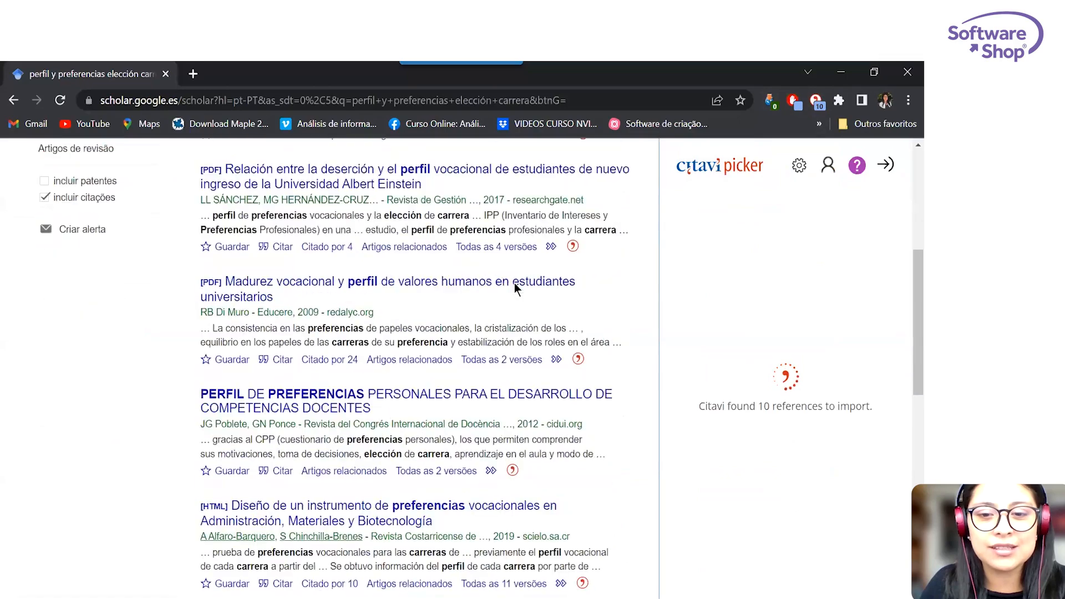
pyautogui.scroll(3, 515, 283)
pyautogui.scroll(12, 513, 283)
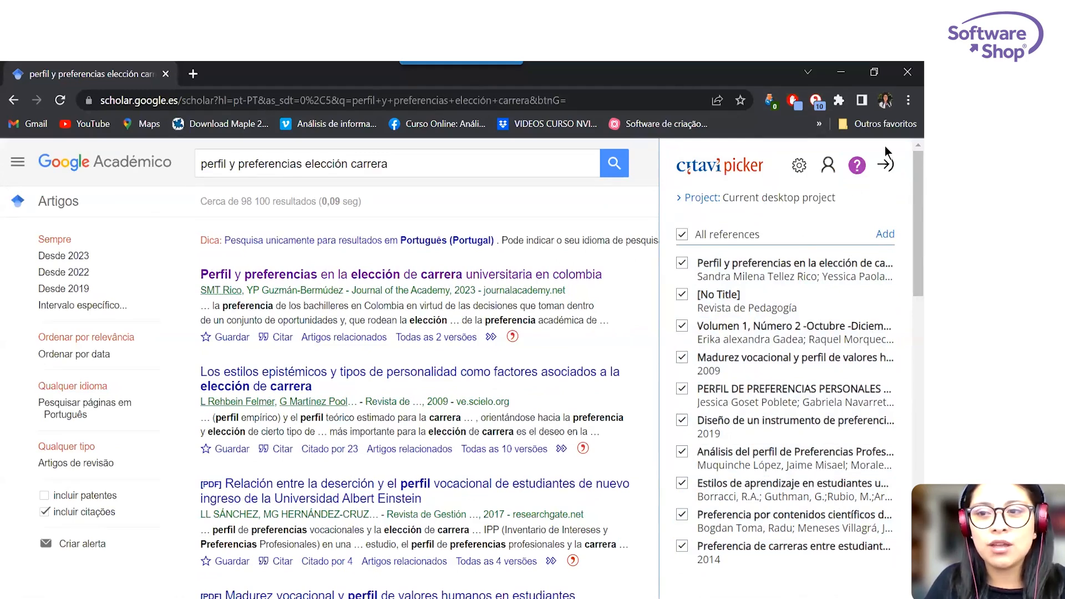
pyautogui.click(885, 164)
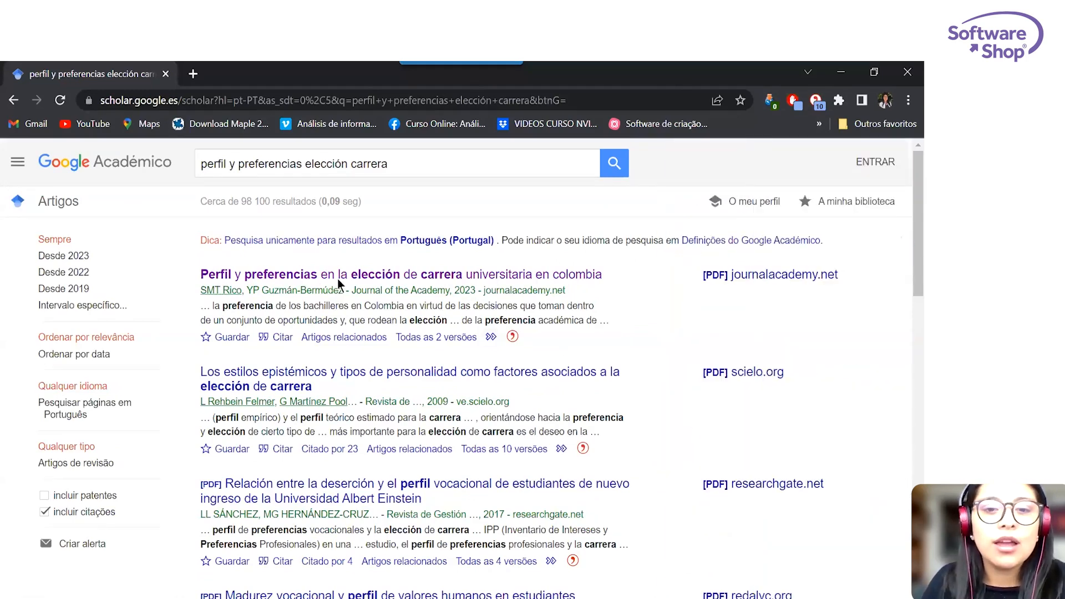
# Import the first result, "Perfil y preferencias en la elección de carrera universitaria en Colombia", with Citavi Picker, without its cited references.
pyautogui.click(512, 337)
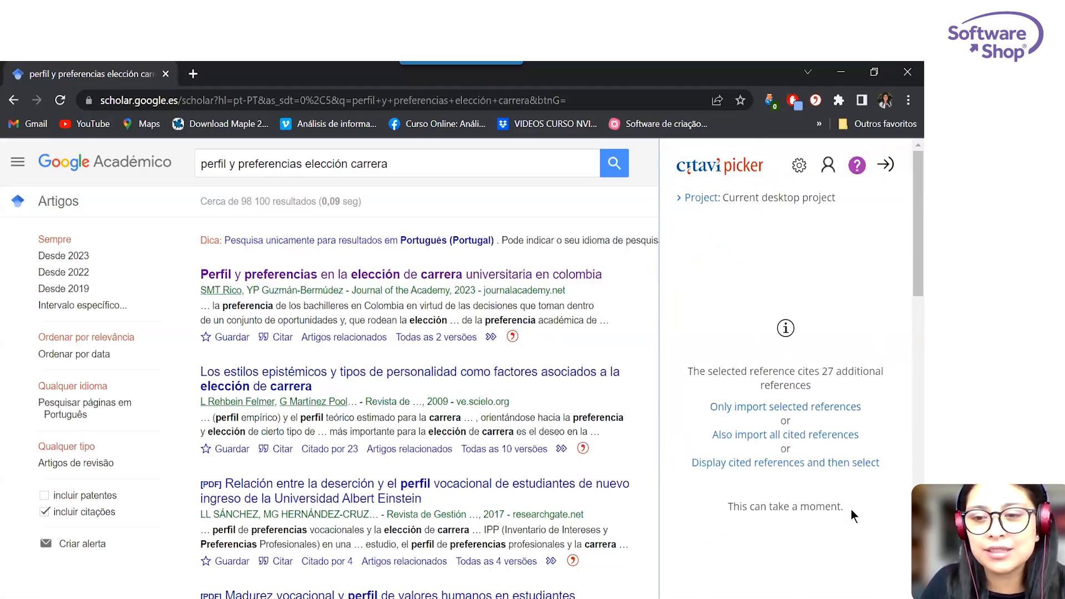
pyautogui.click(781, 407)
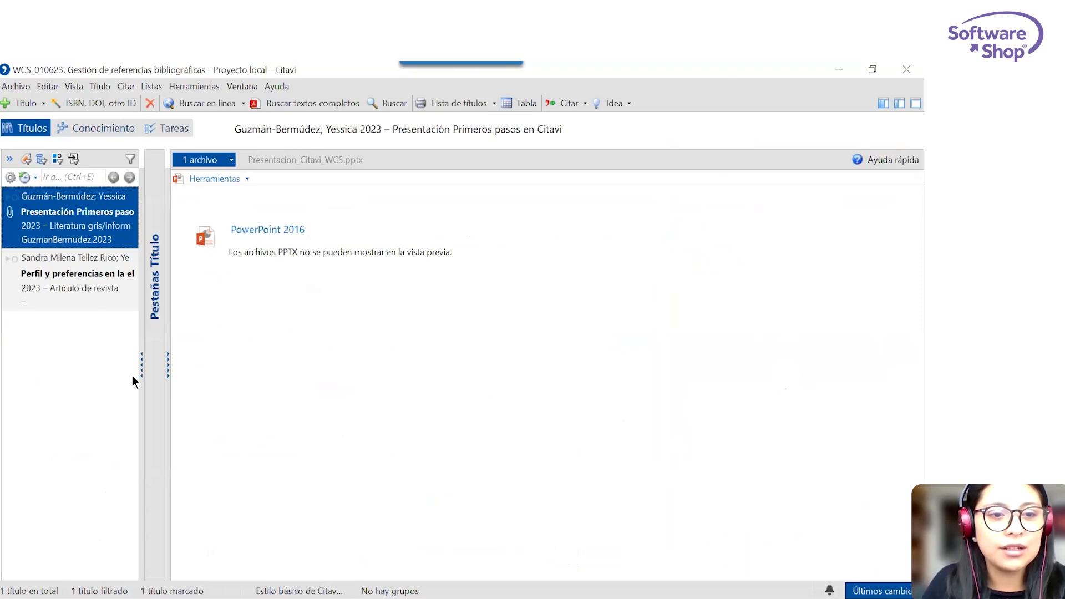
# In Citavi, select the imported article and show its General information between the title list and the PDF preview.
pyautogui.click(84, 278)
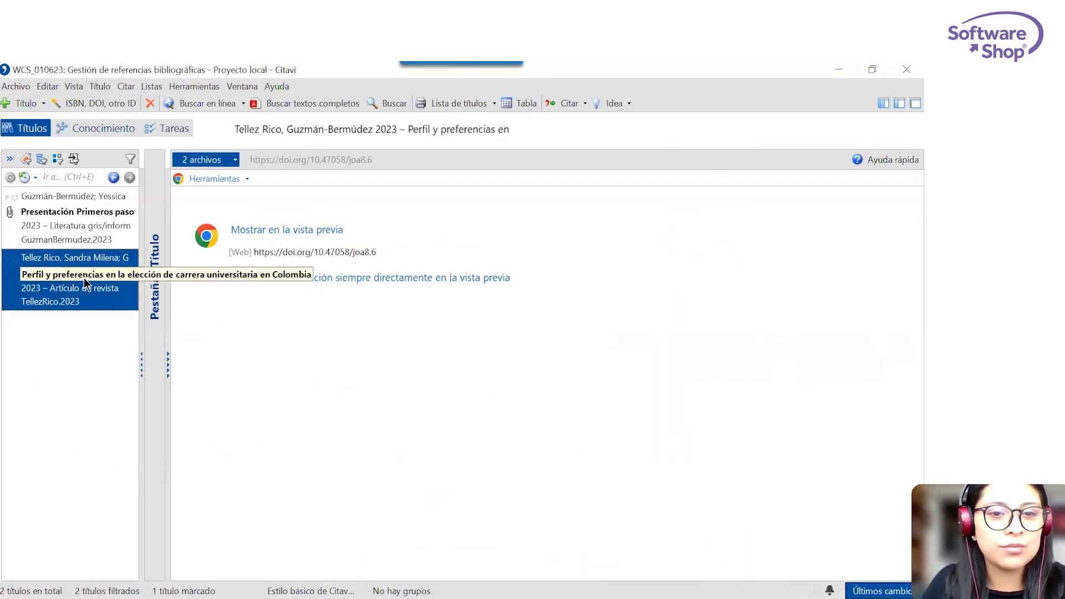
pyautogui.click(899, 103)
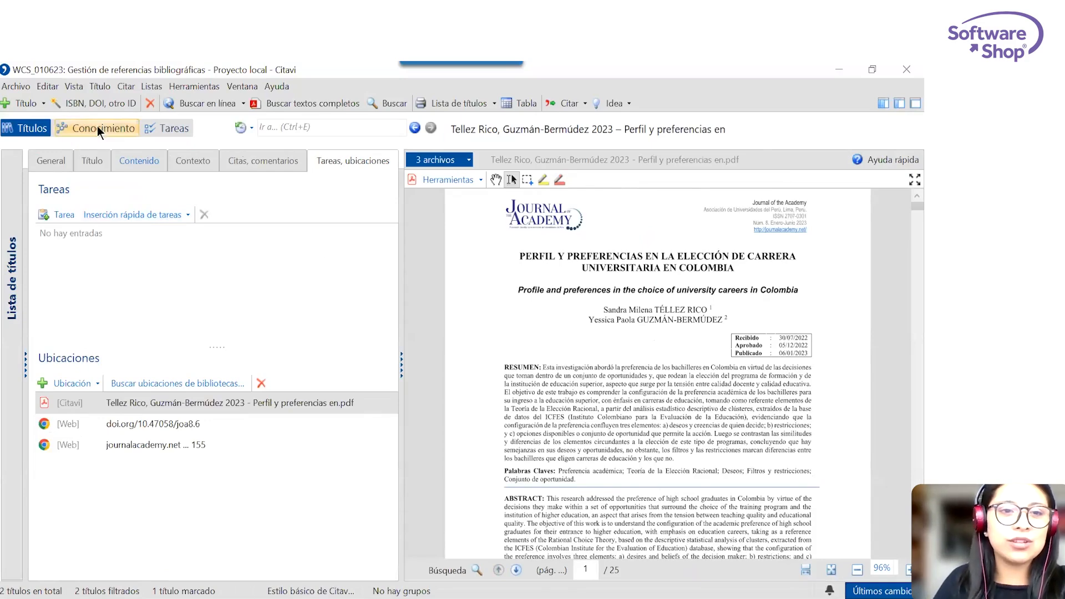
pyautogui.click(51, 161)
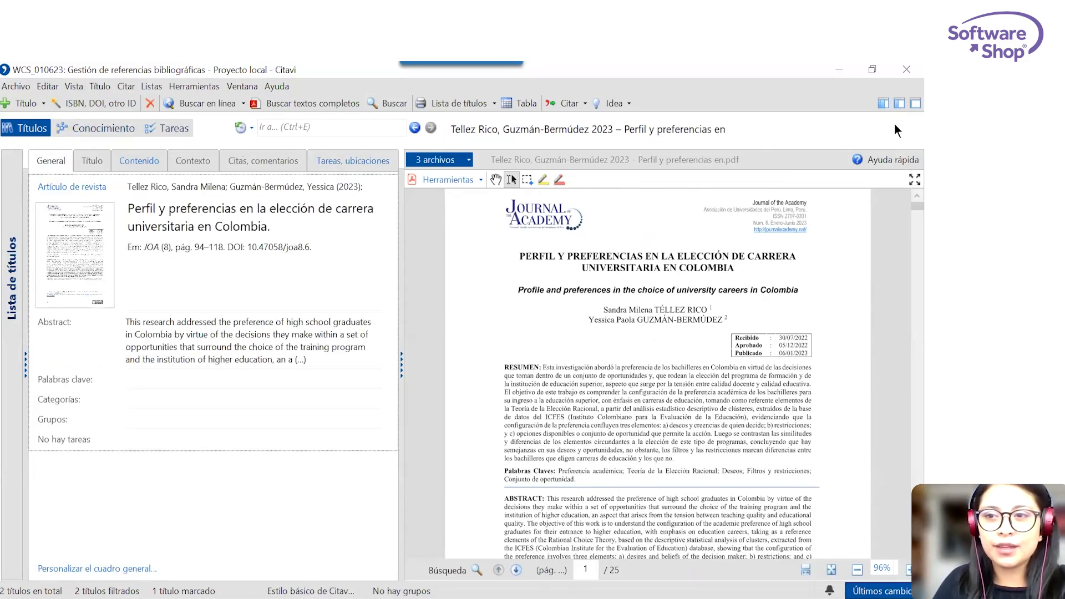
pyautogui.click(886, 102)
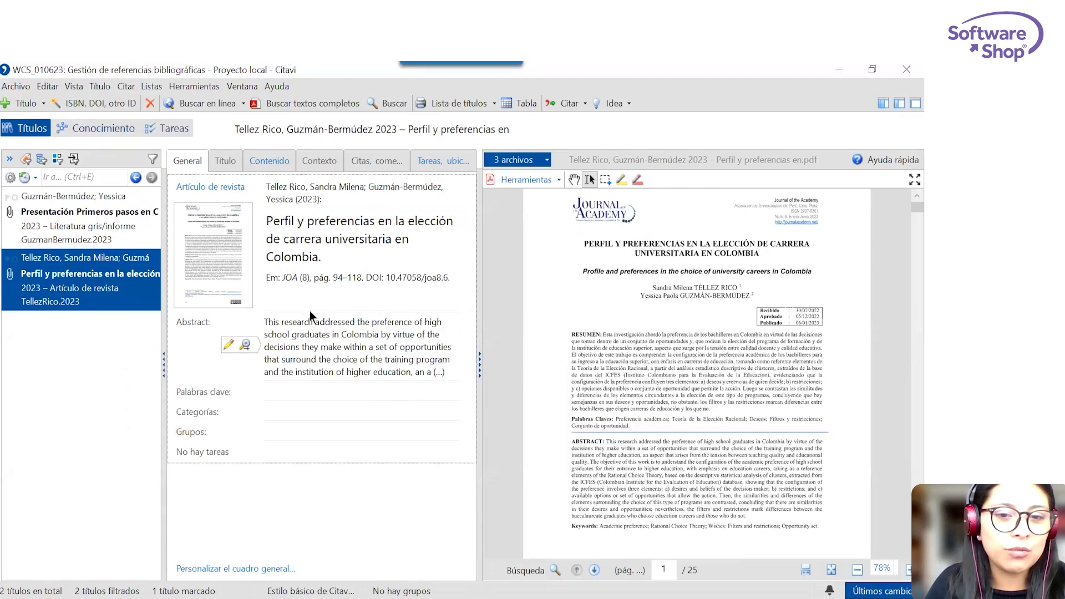
# Examine the imported article's bibliographic fields, abstract, context, quotations, tasks and locations, ending on its general overview.
pyautogui.click(220, 162)
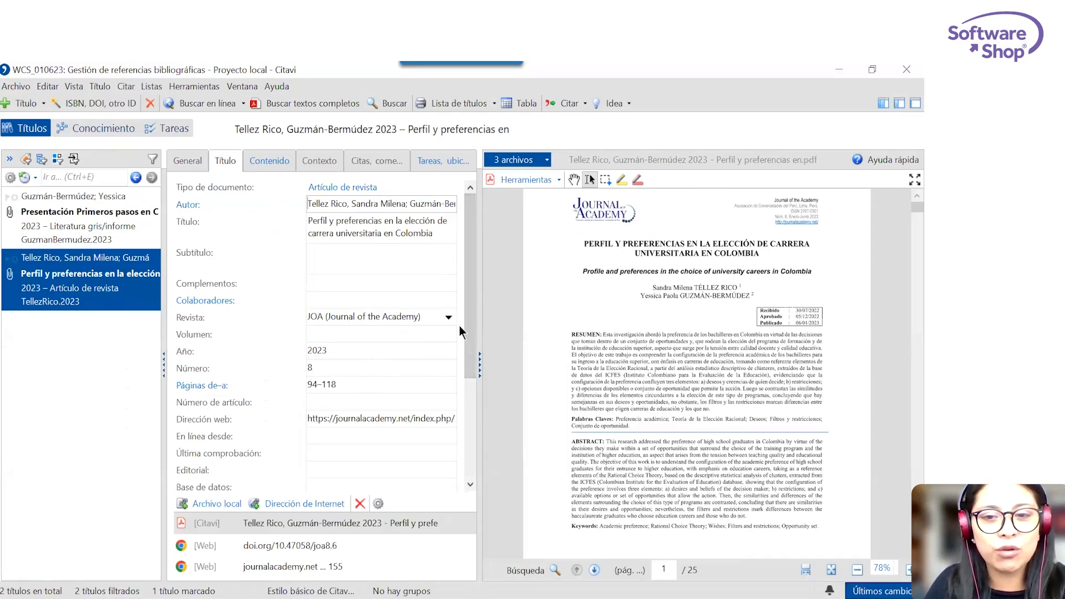
pyautogui.scroll(-3, 472, 265)
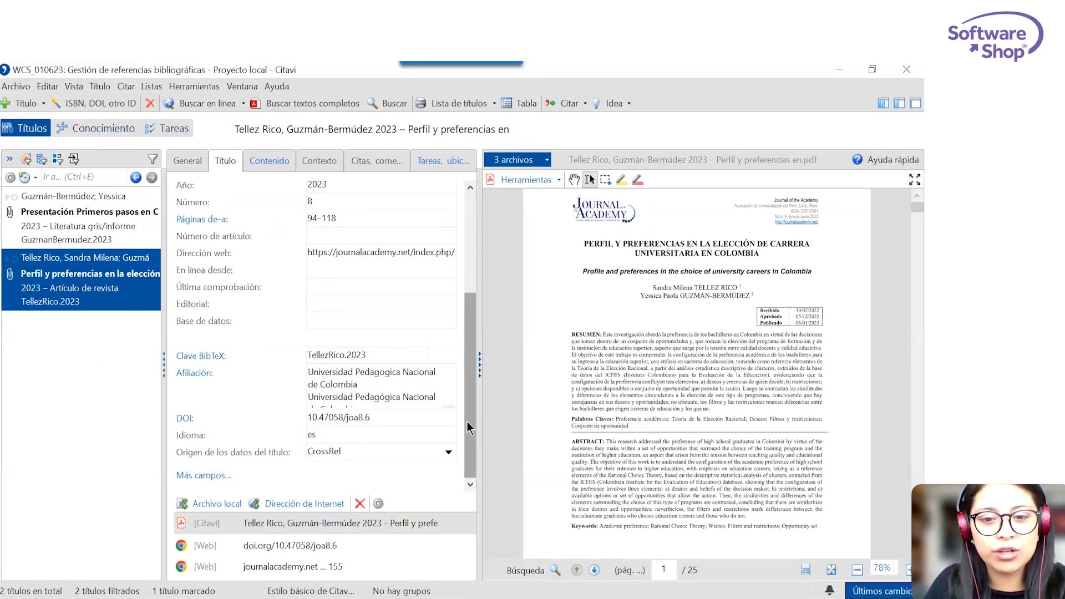
pyautogui.scroll(3, 468, 422)
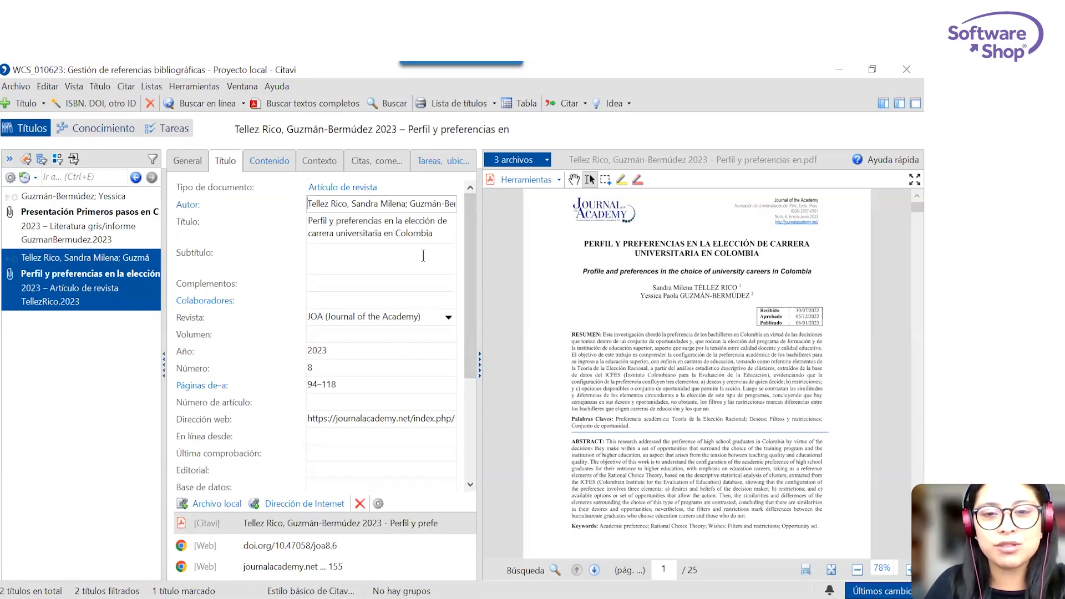
pyautogui.click(285, 165)
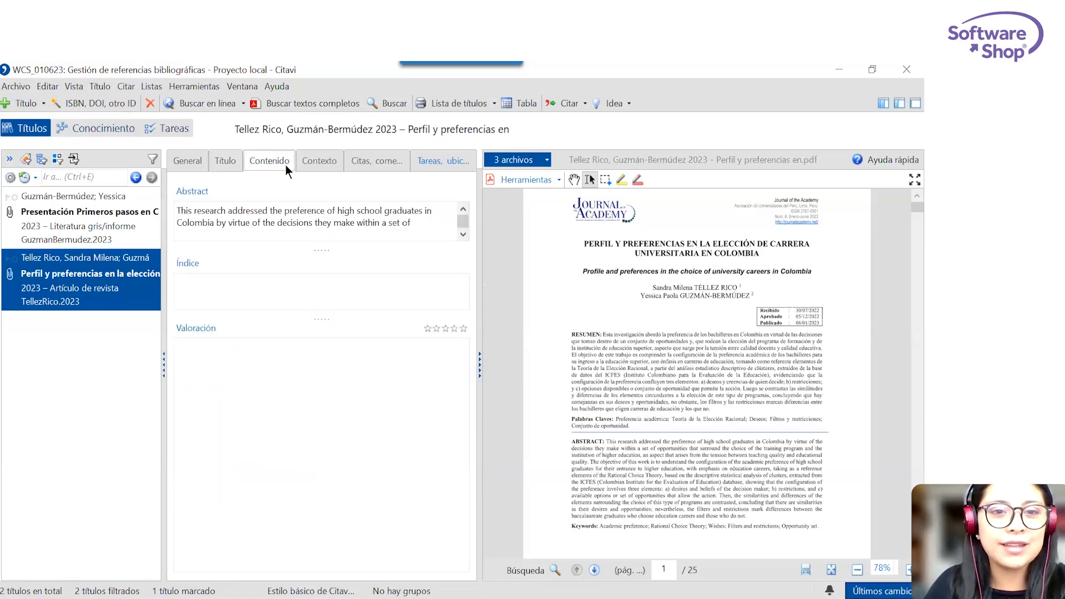
pyautogui.scroll(-3, 463, 234)
pyautogui.scroll(-3, 463, 234)
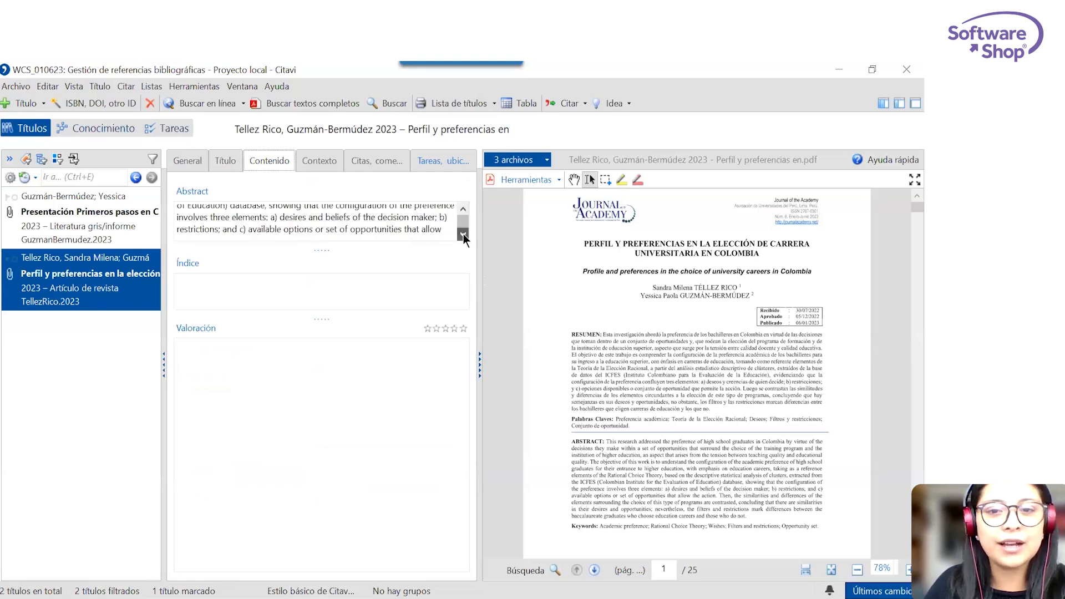
pyautogui.click(319, 160)
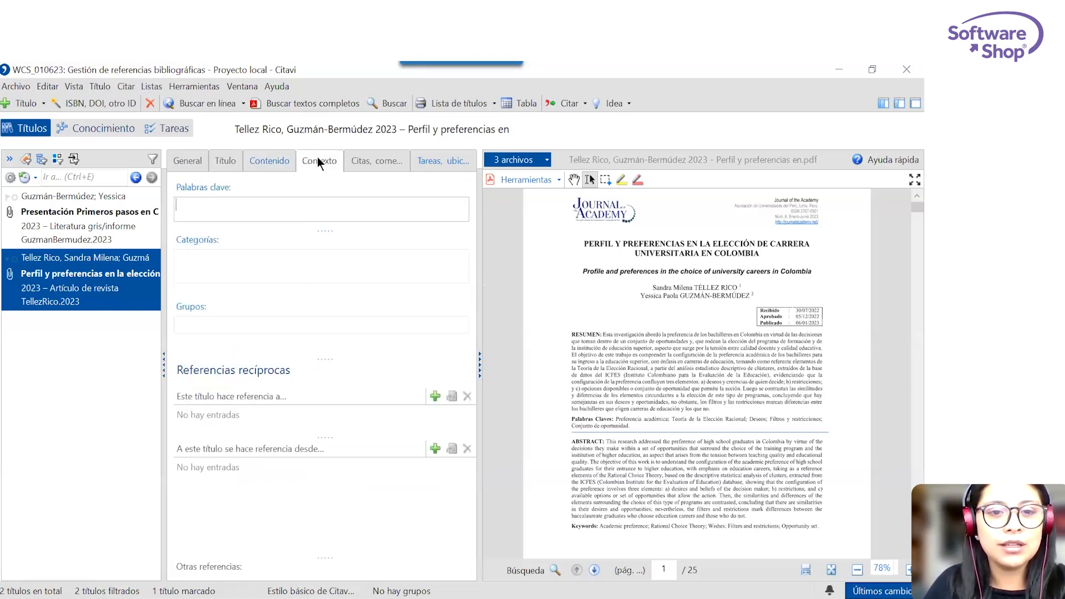
pyautogui.click(373, 162)
pyautogui.click(437, 161)
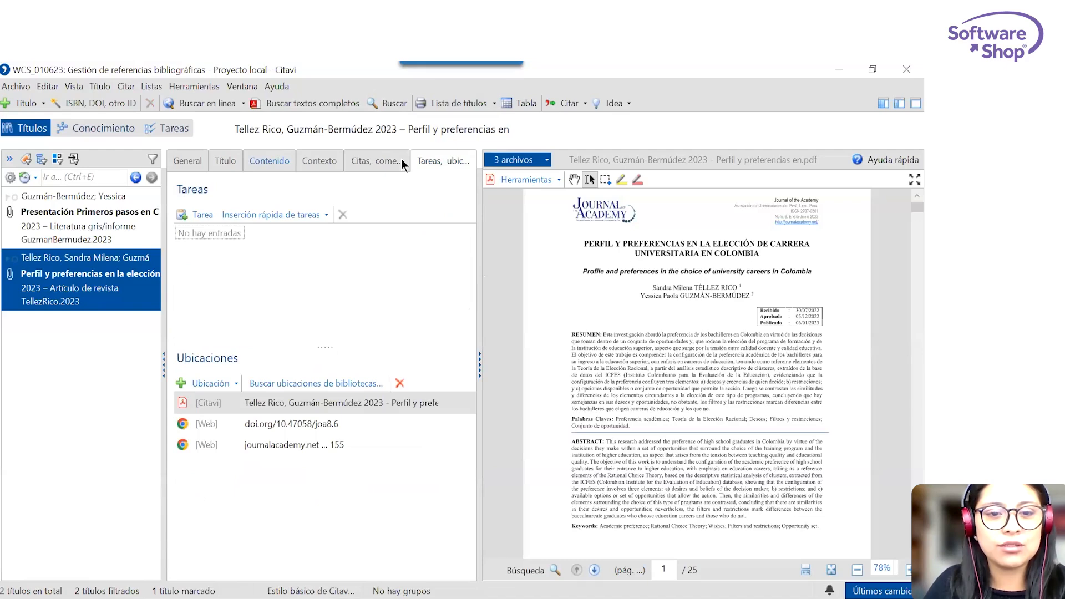
pyautogui.click(186, 166)
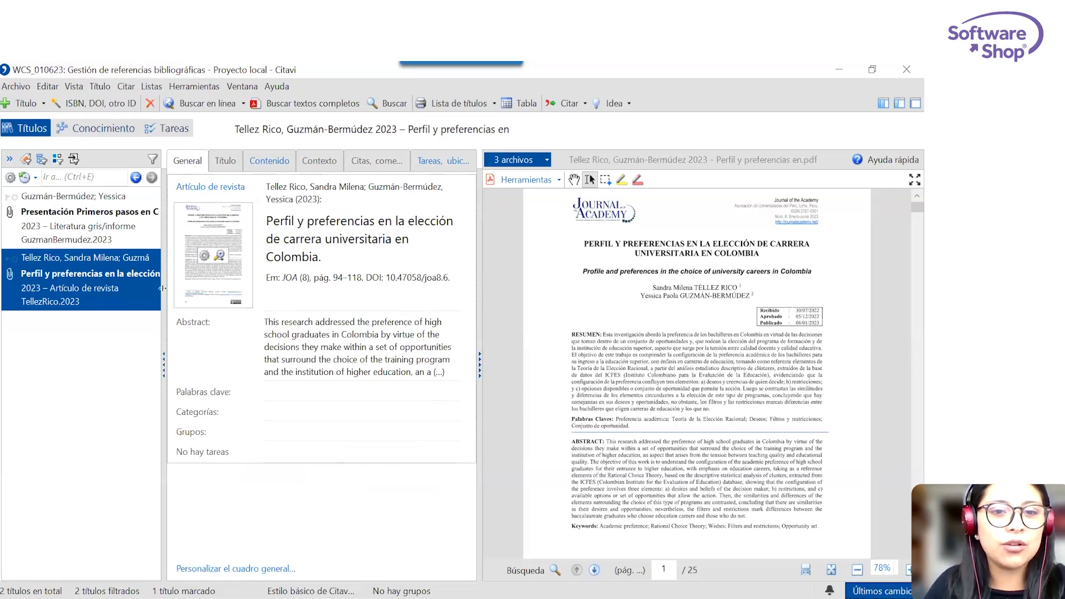
# Examine the document types available for the imported article and cancel without changing its type.
pyautogui.click(224, 190)
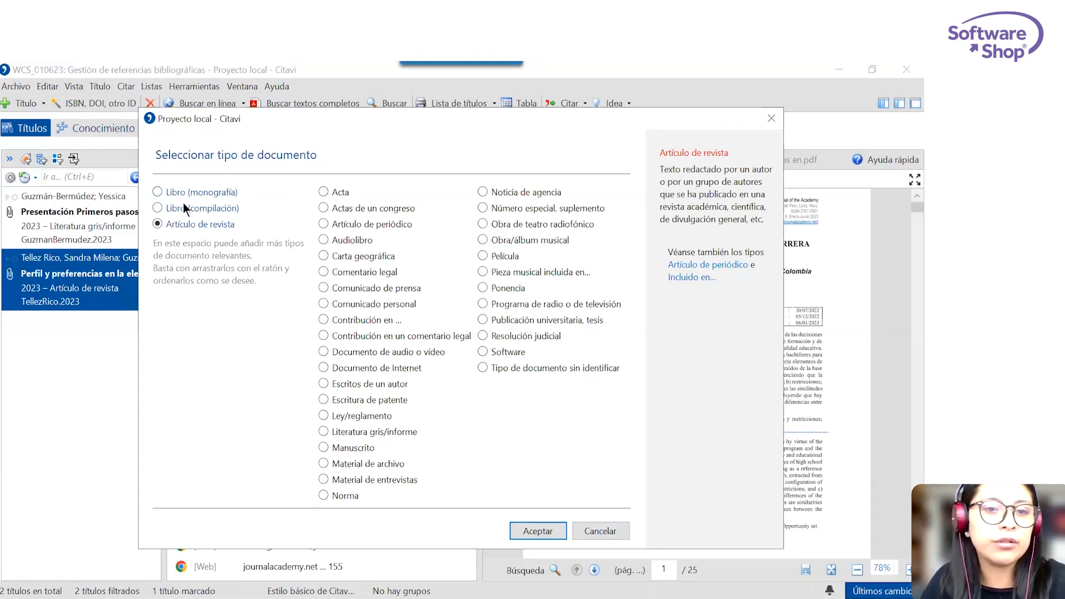
pyautogui.click(623, 534)
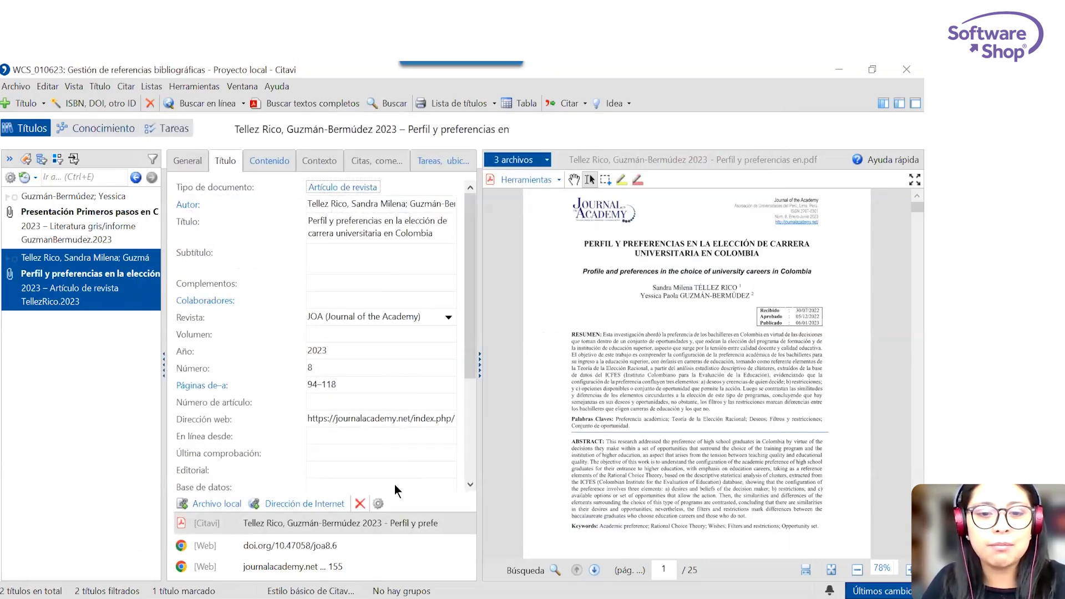
pyautogui.moveTo(470, 273); pyautogui.dragTo(470, 222)
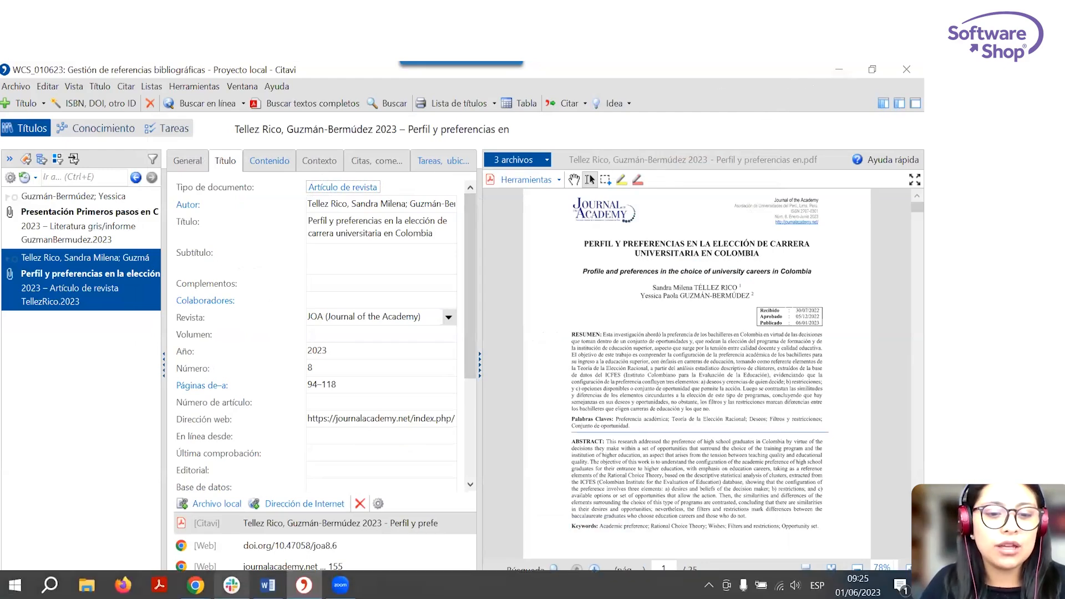
# Switch to Chrome and open the university's EBSCO resource portal on a new page.
pyautogui.click(195, 586)
pyautogui.click(289, 559)
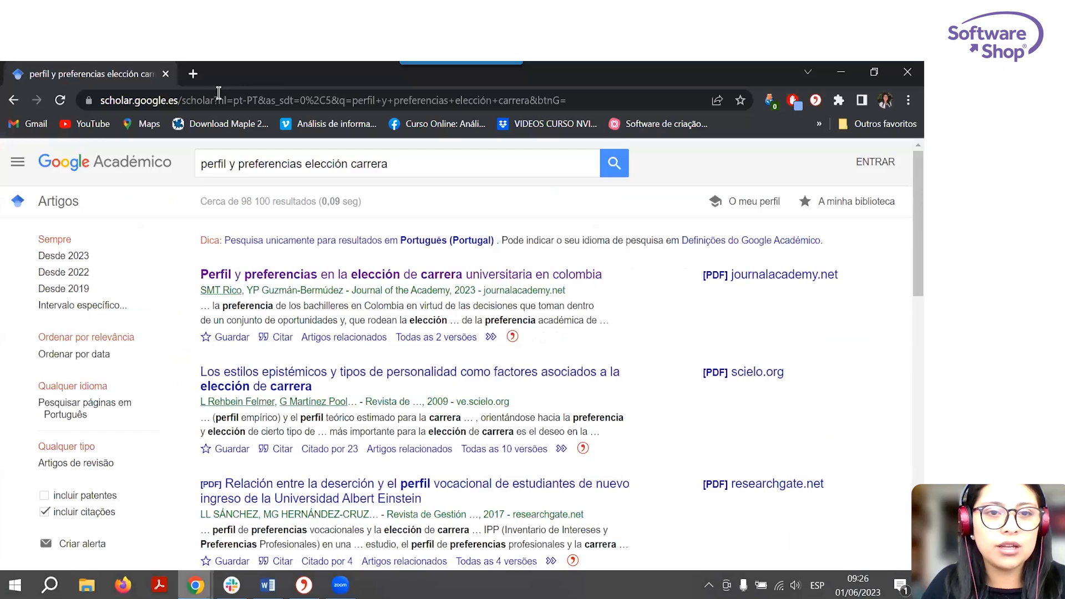
pyautogui.click(201, 75)
pyautogui.write('ebsco.pedagogicaproxy.elogim.com')
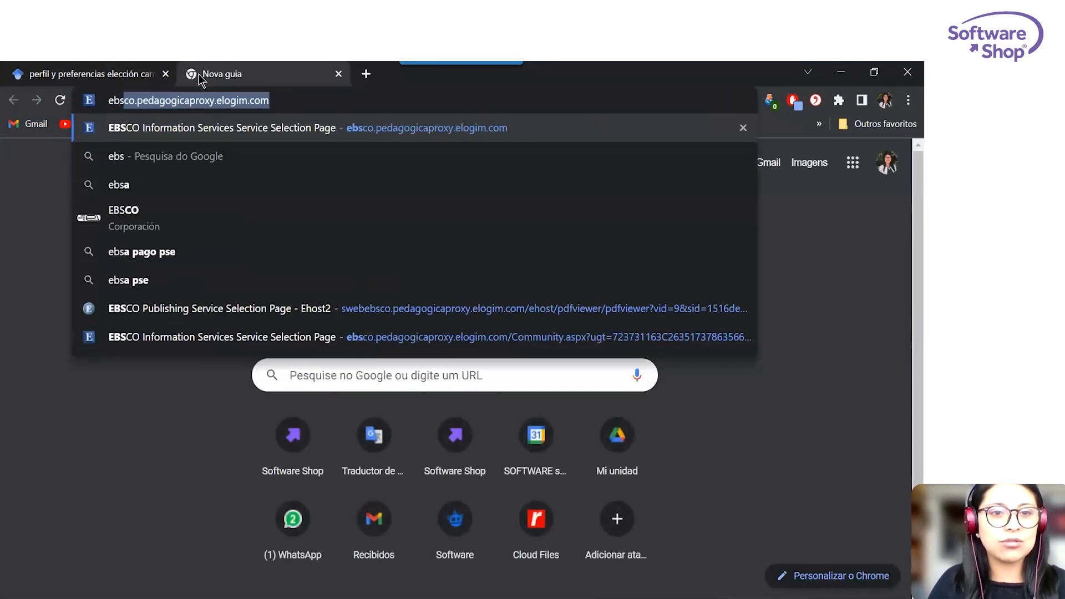
pyautogui.press('Return')
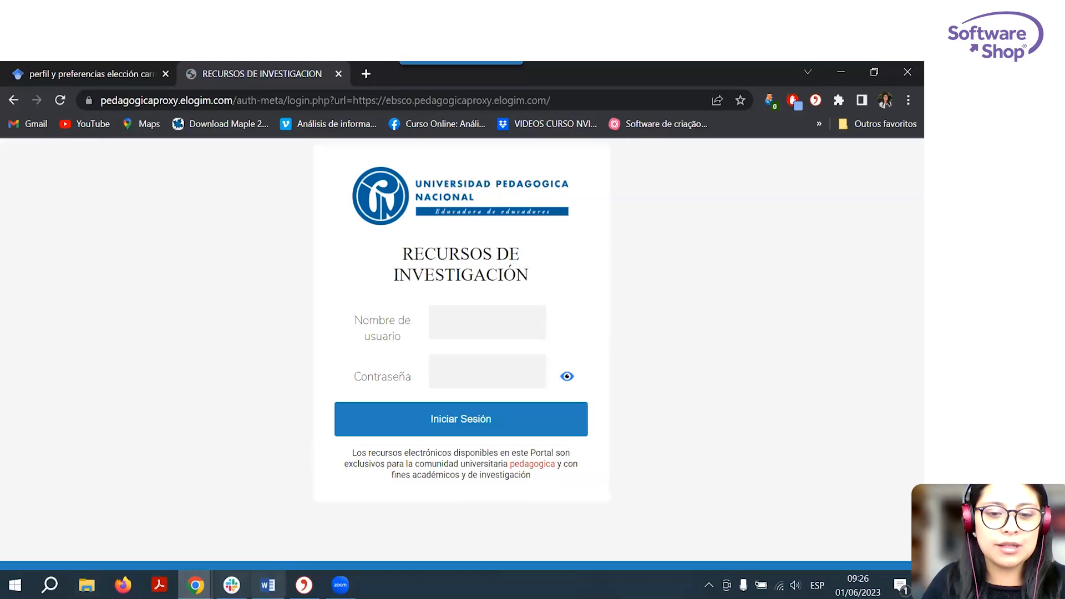
# In Citavi, look at the online database search options, close them without searching and return to the browser.
pyautogui.click(304, 585)
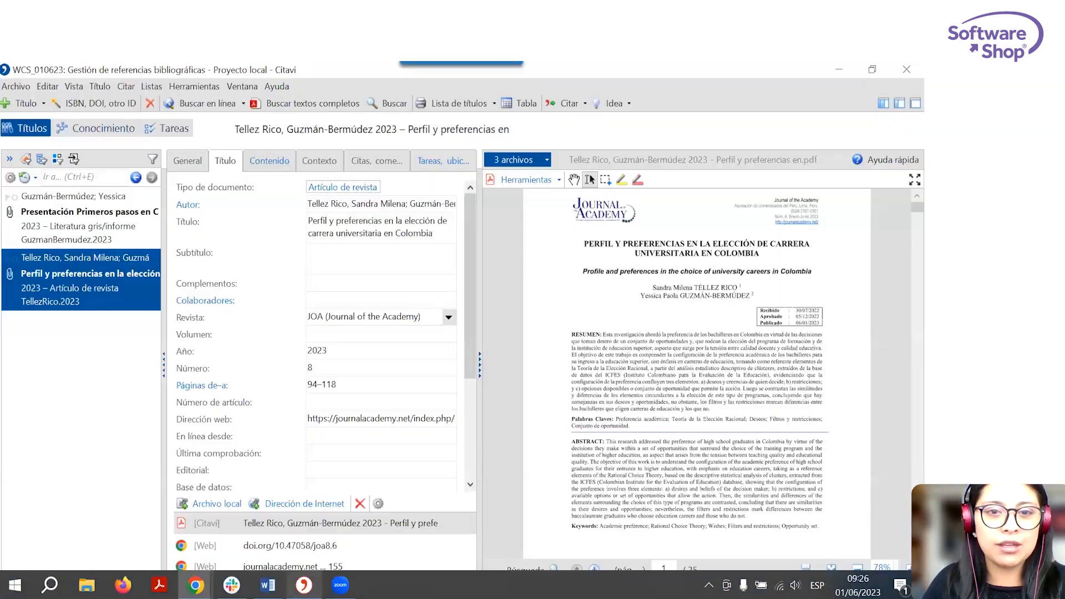
pyautogui.click(206, 104)
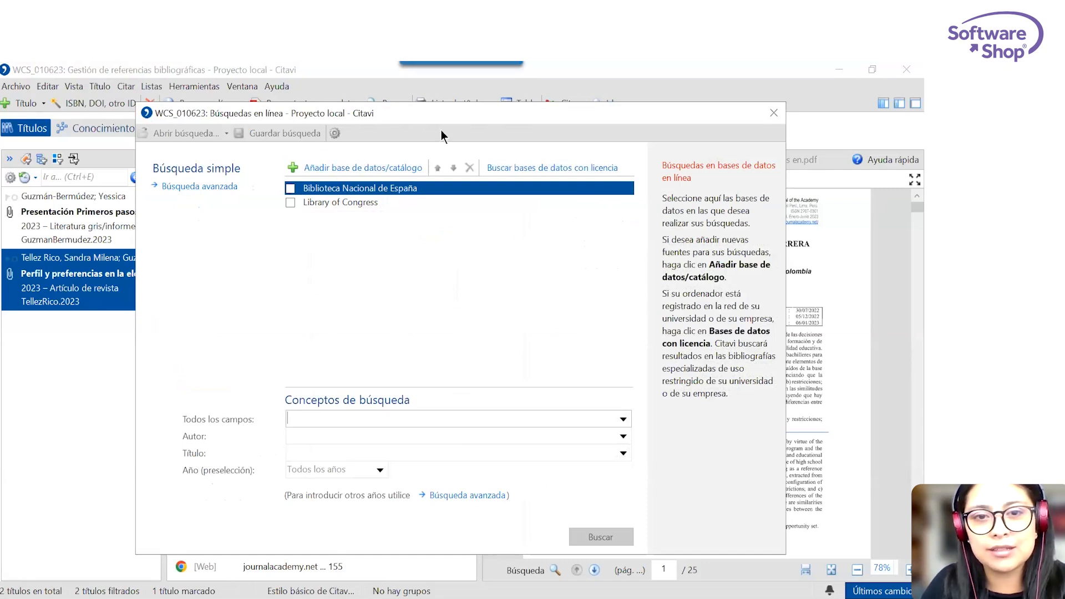
pyautogui.click(774, 120)
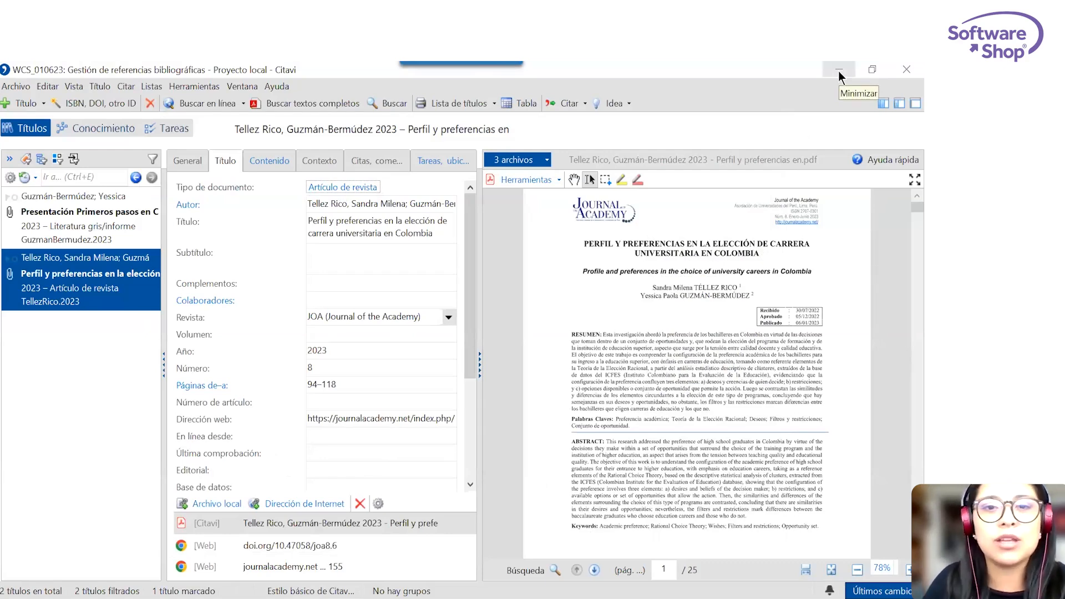
pyautogui.click(839, 73)
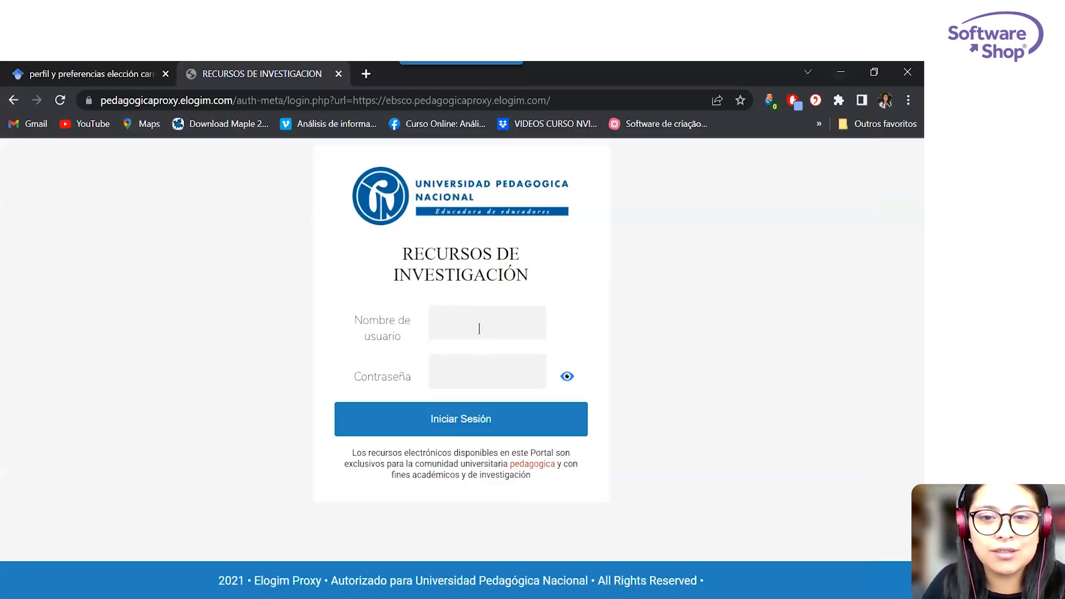
# Log in to the Universidad Pedagógica Nacional research portal with the saved username and the account password.
pyautogui.click(480, 329)
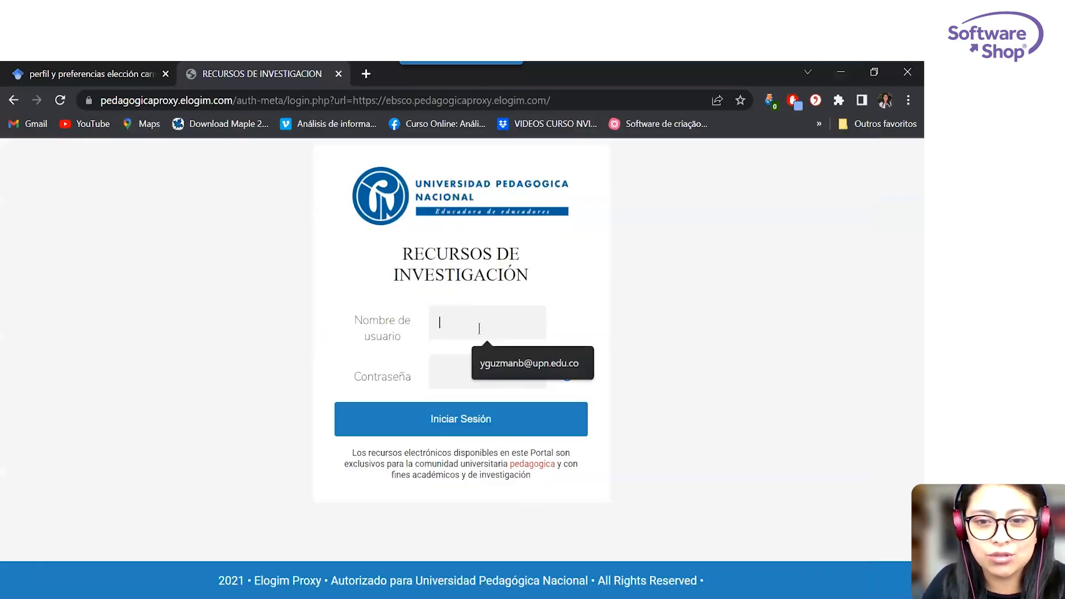
pyautogui.click(504, 371)
pyautogui.click(414, 380)
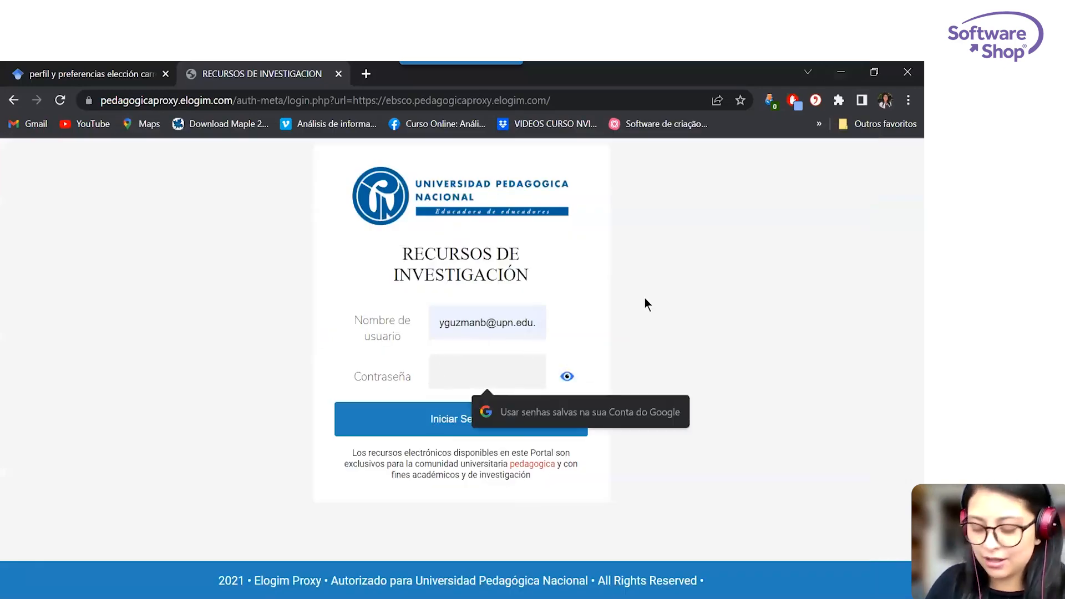
pyautogui.write('••••••••••')
pyautogui.click(488, 428)
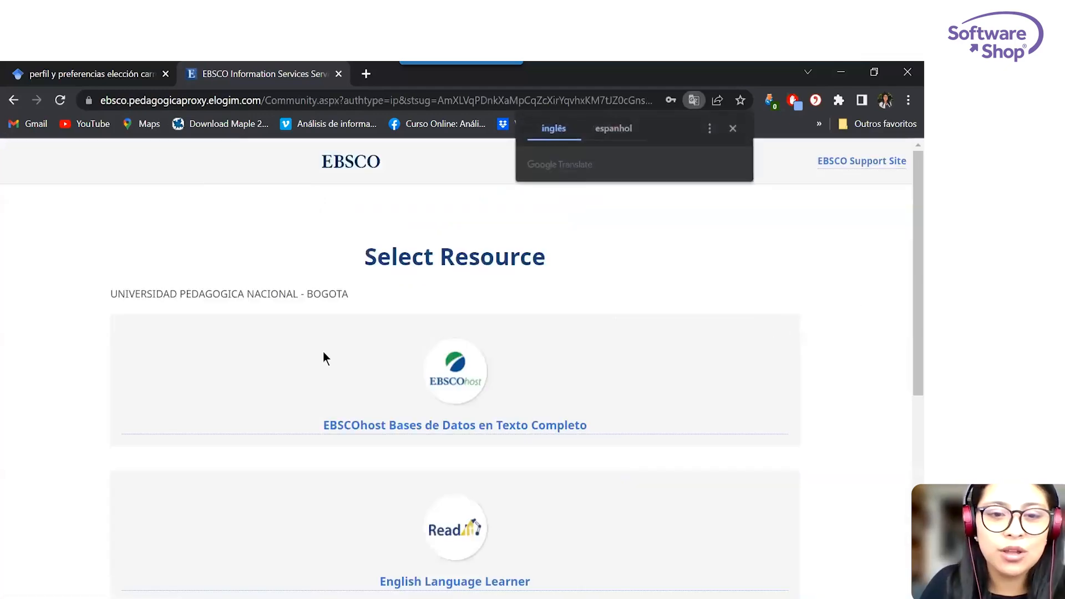
# Enter EBSCOhost Bases de Datos en Texto Completo with Academic Search Complete as the selected database.
pyautogui.click(441, 414)
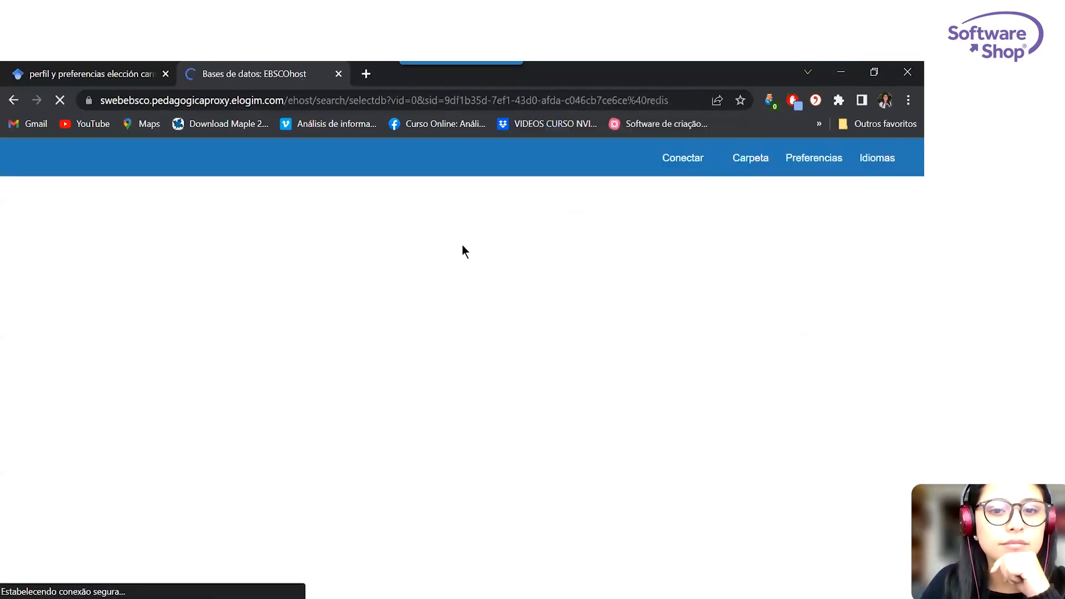
pyautogui.click(58, 424)
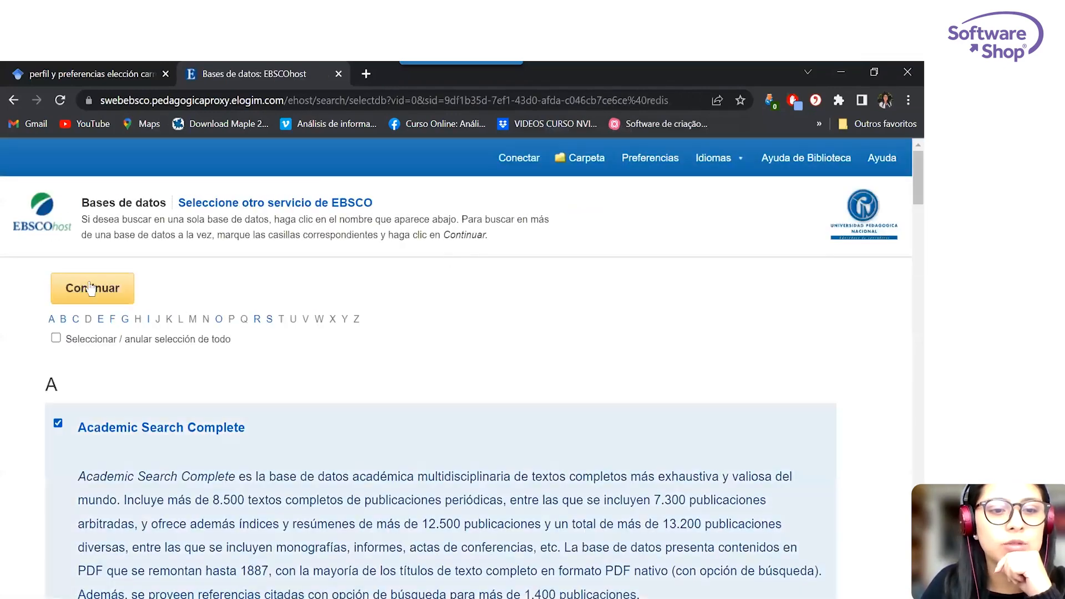
pyautogui.click(74, 286)
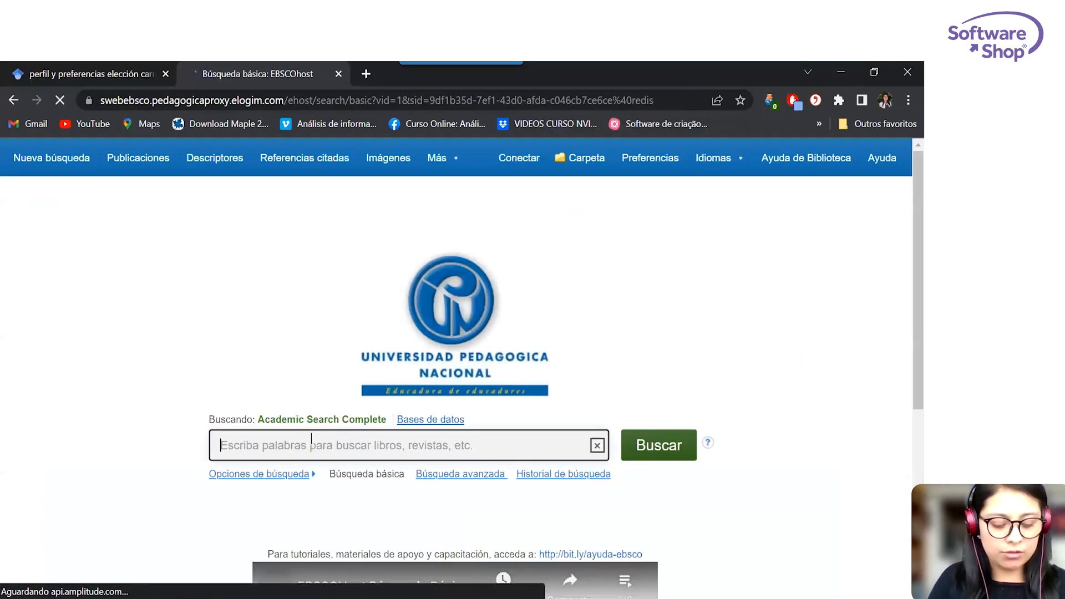
# Search Academic Search Complete for "Teoría de la elección racional".
pyautogui.write('Teoría de ')
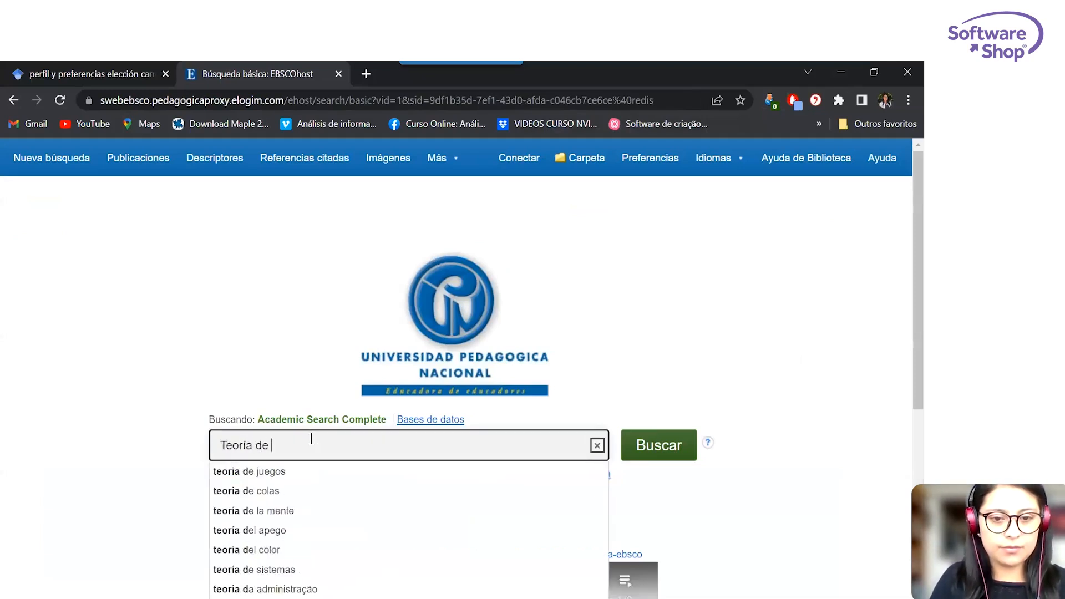
pyautogui.write('la elección racional')
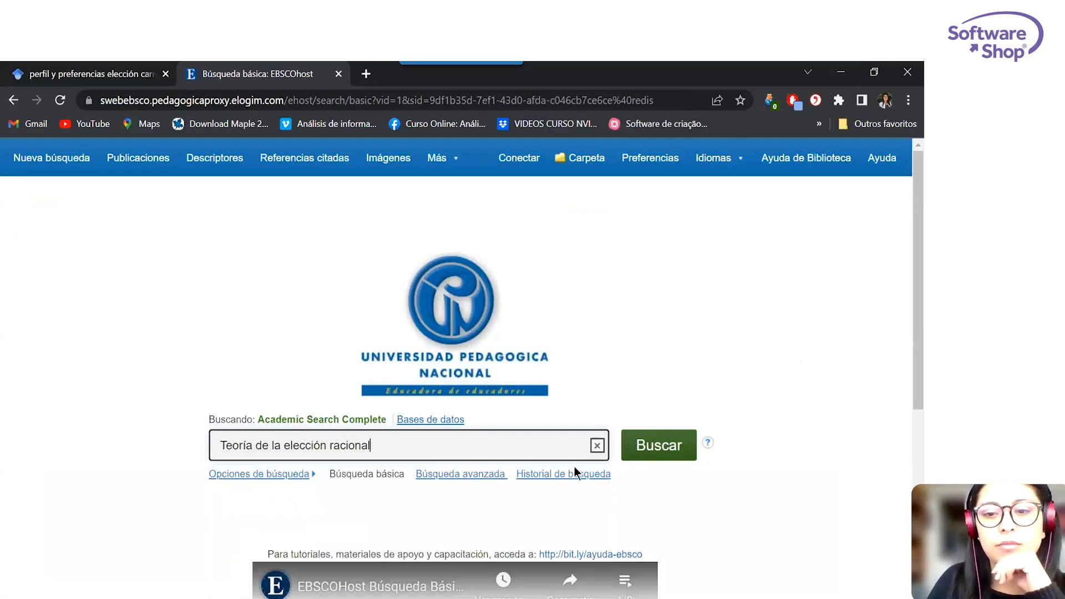
pyautogui.click(638, 445)
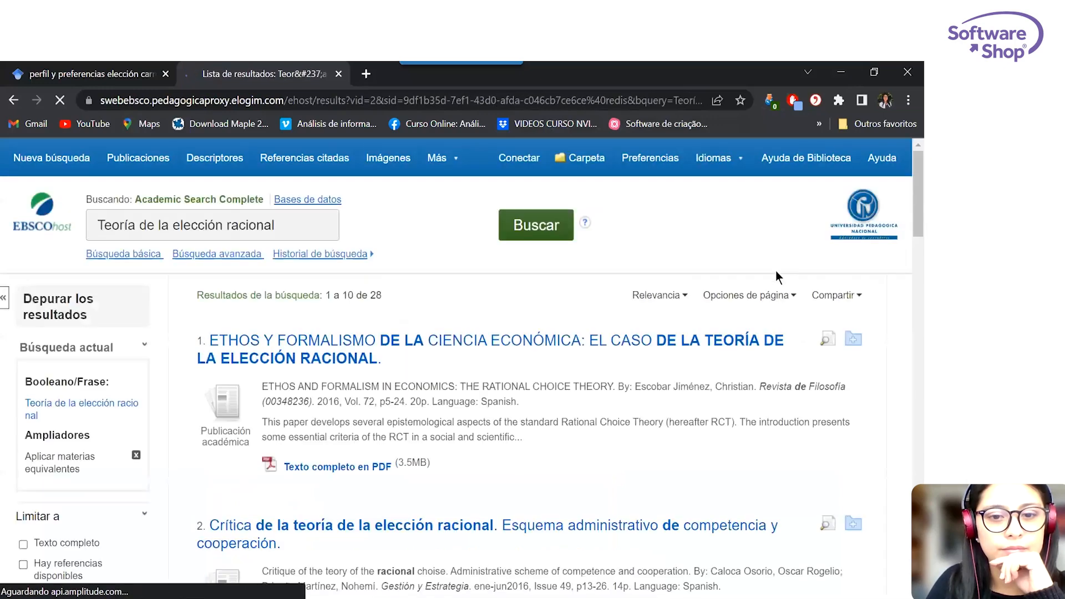
# Add the result "La Teoría de la Elección Racional en las ciencias sociales" to the EBSCO folder and open the folder.
pyautogui.scroll(-10, 614, 388)
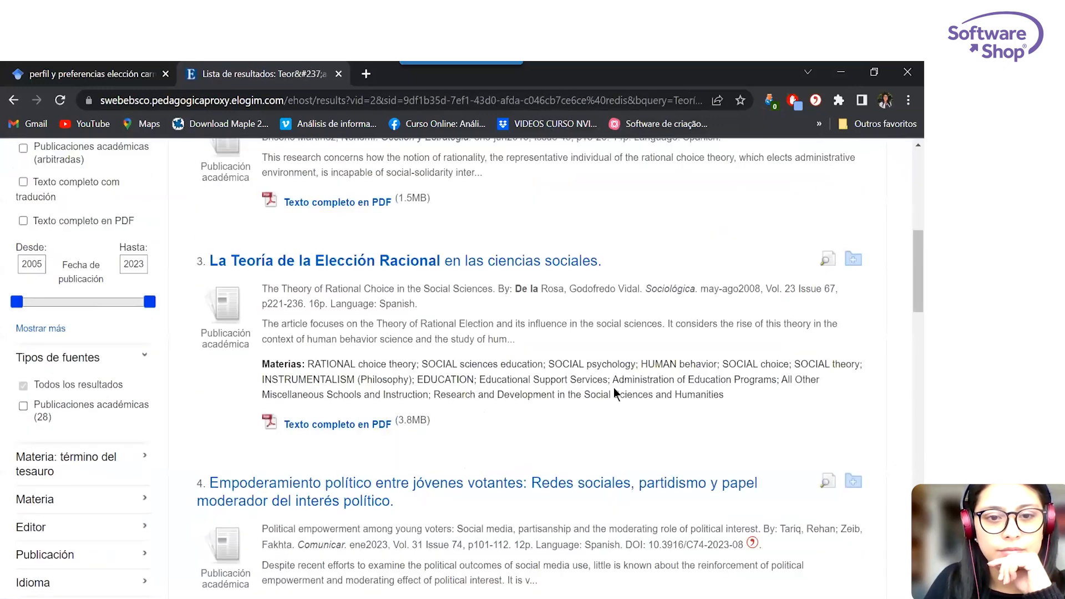
pyautogui.click(860, 265)
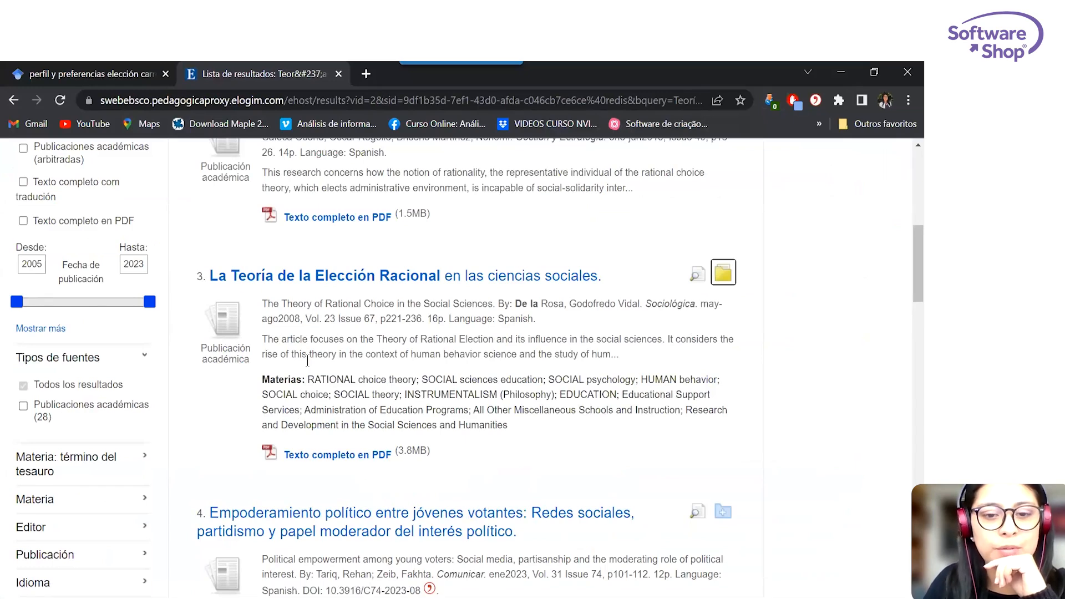
pyautogui.scroll(1, 745, 402)
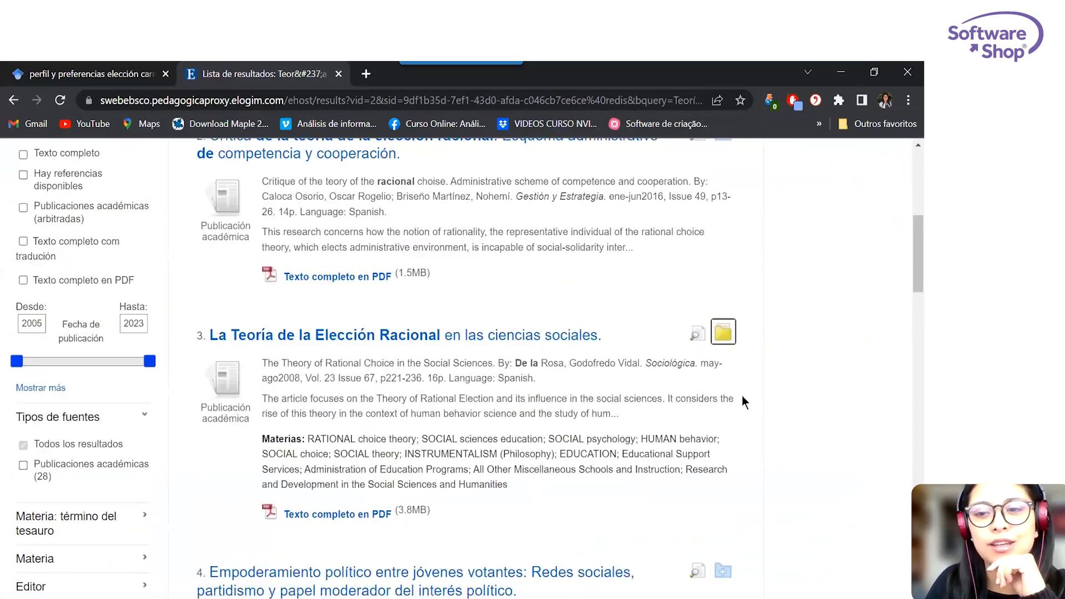
pyautogui.scroll(6, 745, 402)
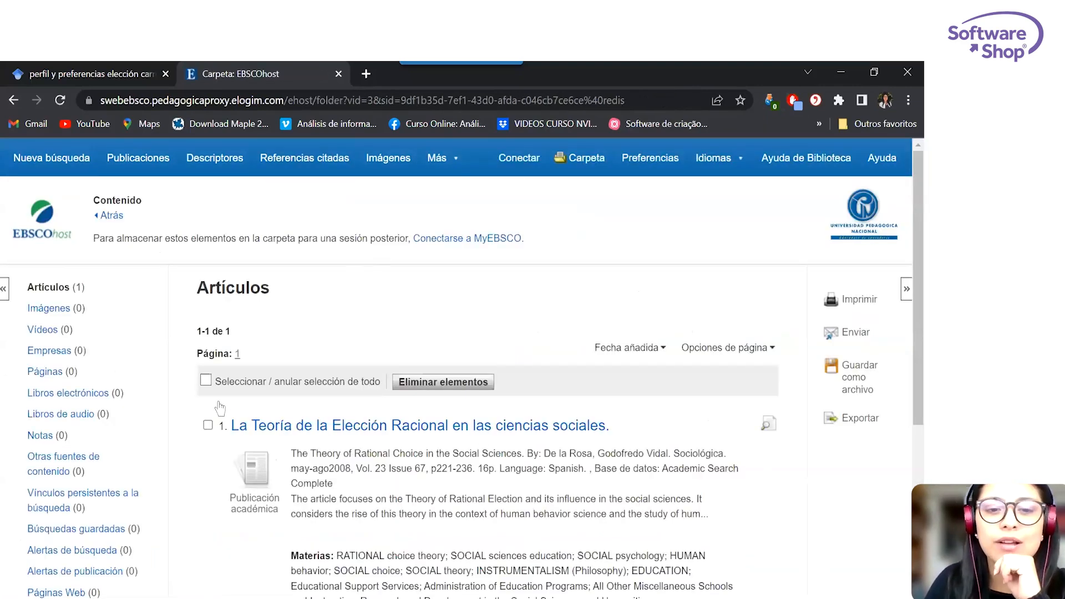
# Export the article in the folder as a file in direct-export RIS format.
pyautogui.scroll(-3, 221, 409)
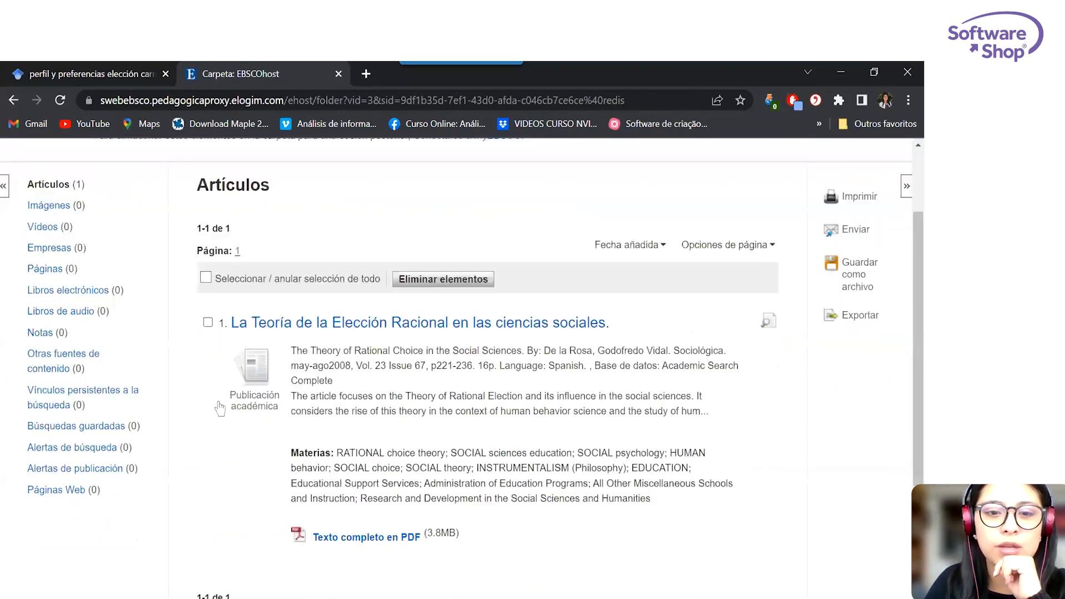
pyautogui.click(876, 268)
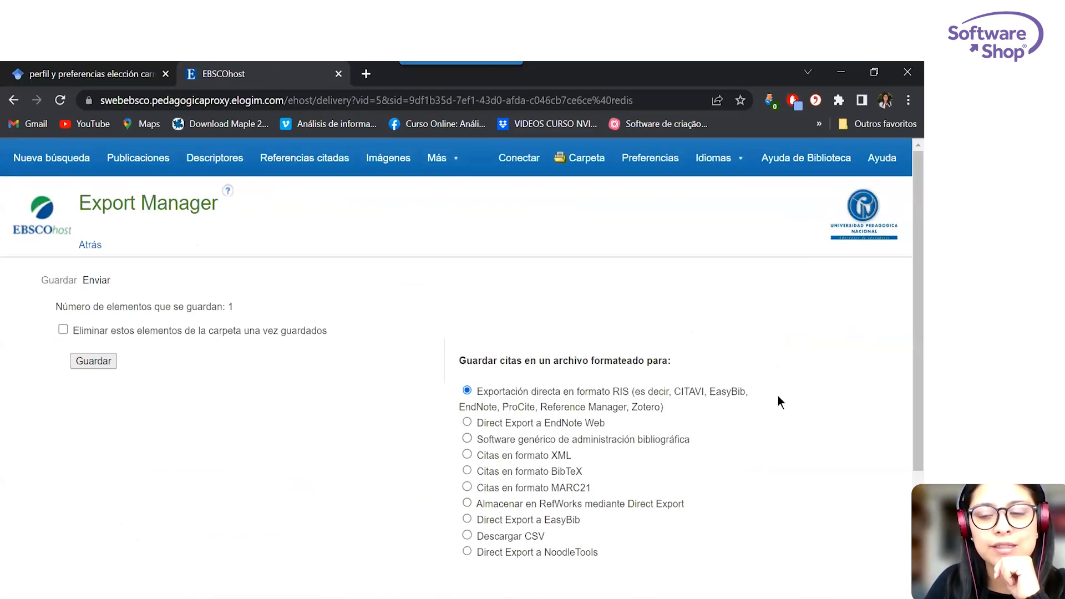
pyautogui.click(87, 361)
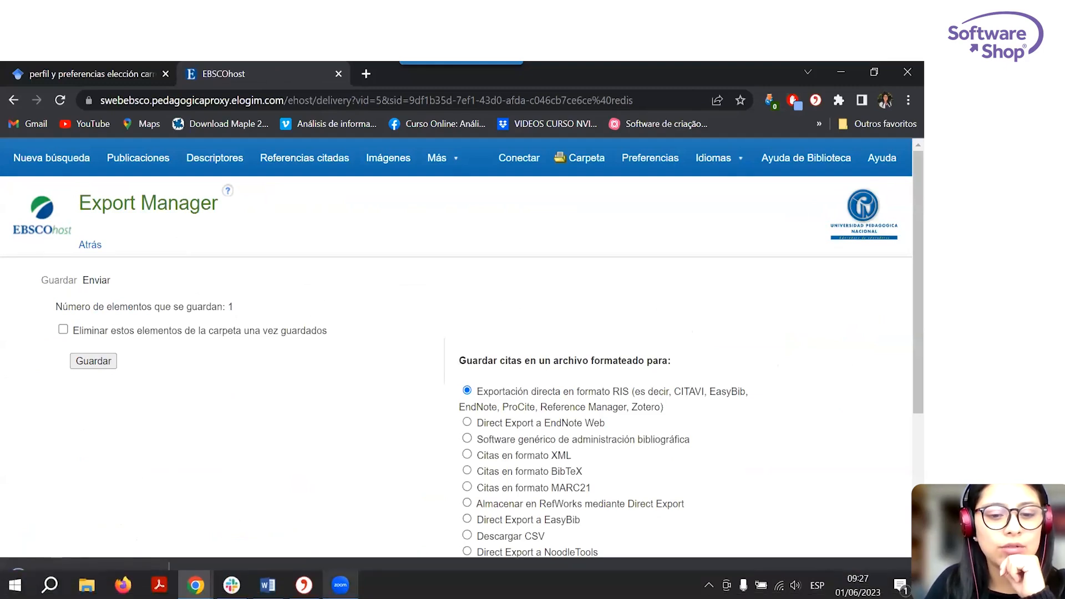
# In Citavi, start an import from a text file and choose RIS as the bibliographic data format.
pyautogui.click(304, 585)
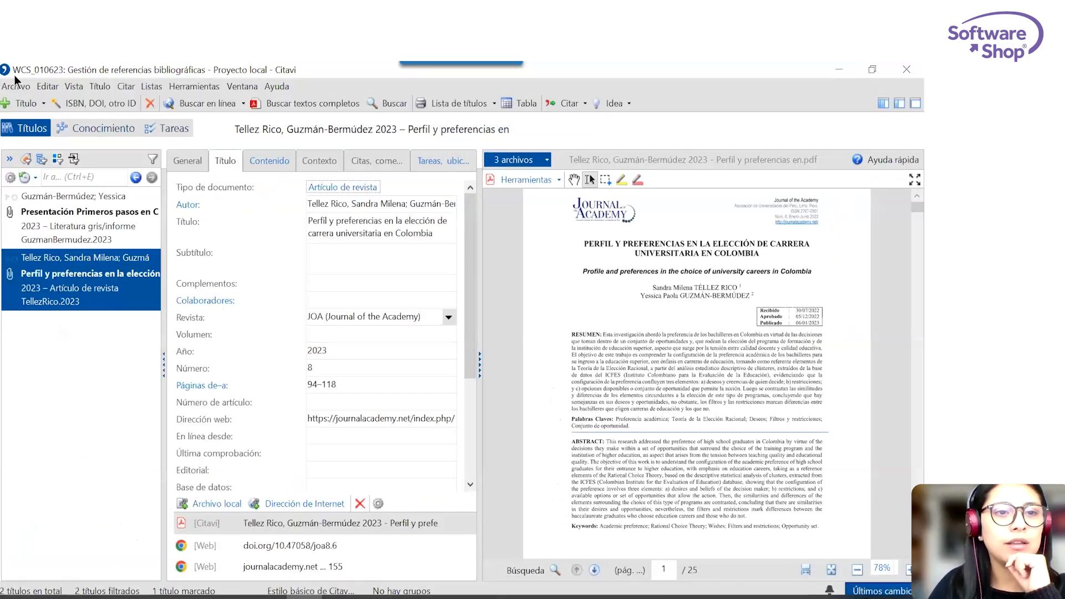
pyautogui.click(16, 86)
pyautogui.click(65, 187)
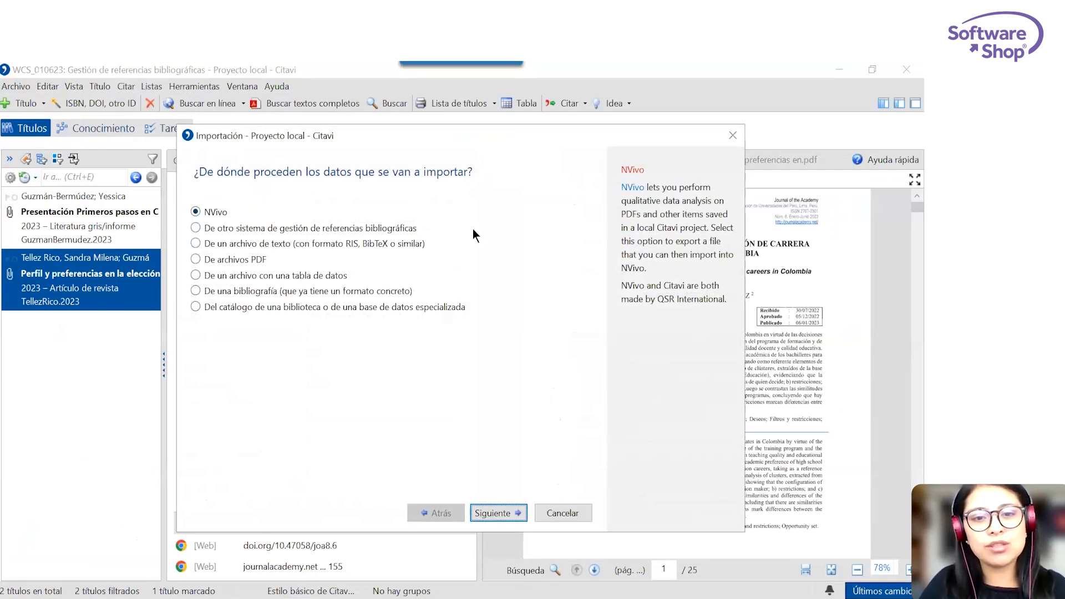
pyautogui.click(231, 247)
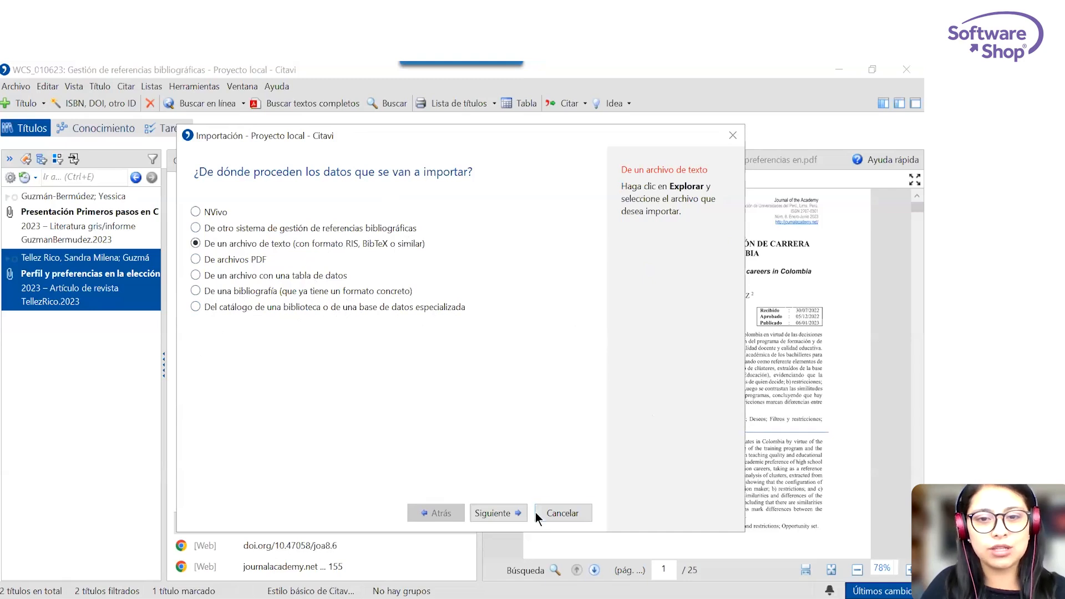
pyautogui.click(517, 514)
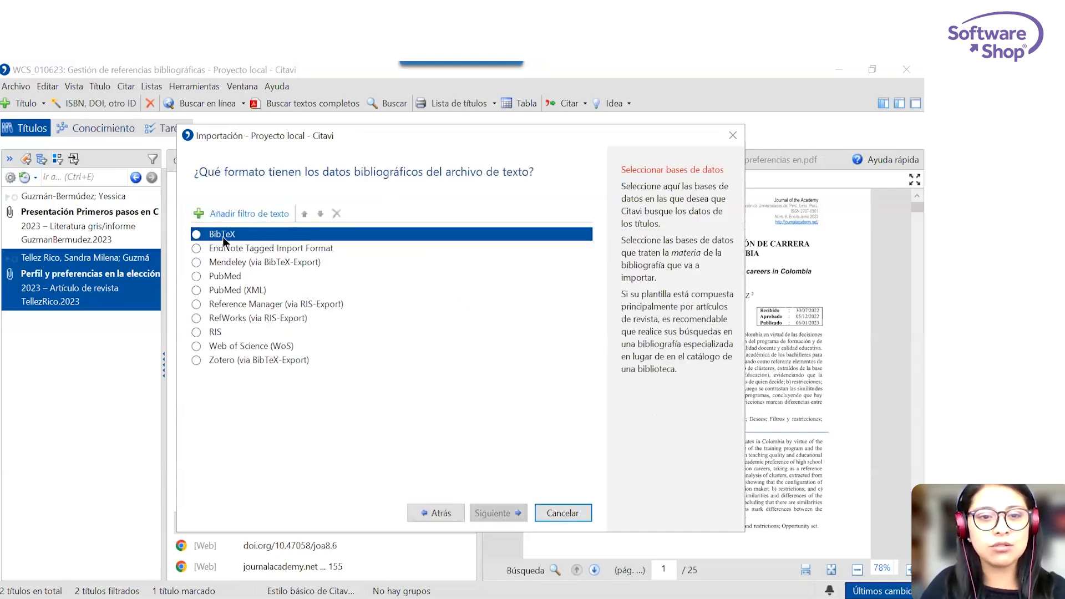
pyautogui.click(216, 332)
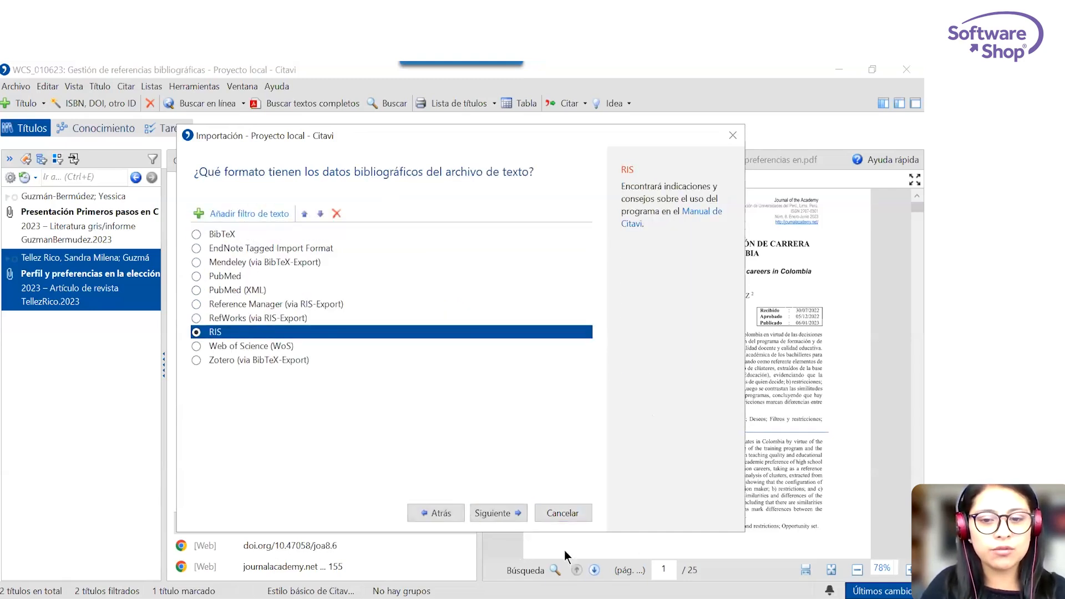
pyautogui.click(505, 514)
# Load the file delivery (6).ris from Downloads, keeping the author name order as "Apellido(s), nombre".
pyautogui.click(513, 300)
pyautogui.click(339, 278)
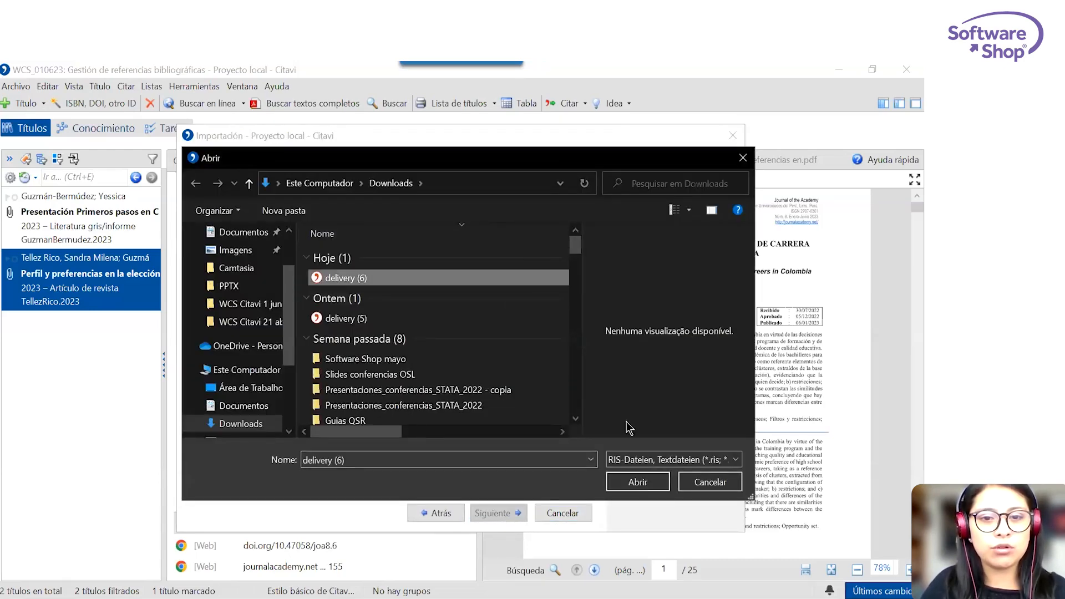
pyautogui.click(636, 483)
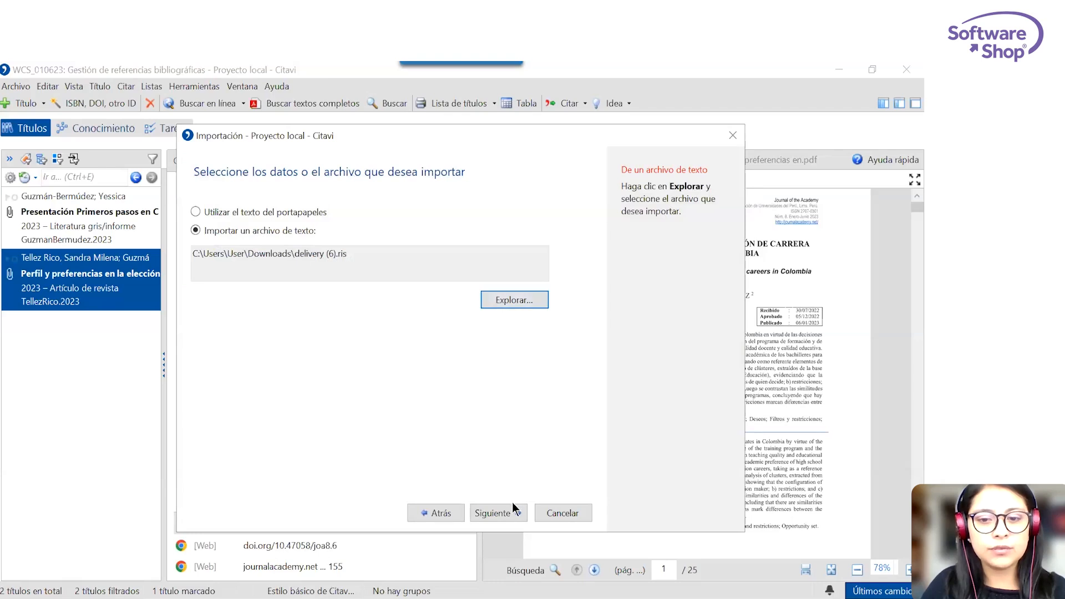
pyautogui.click(516, 506)
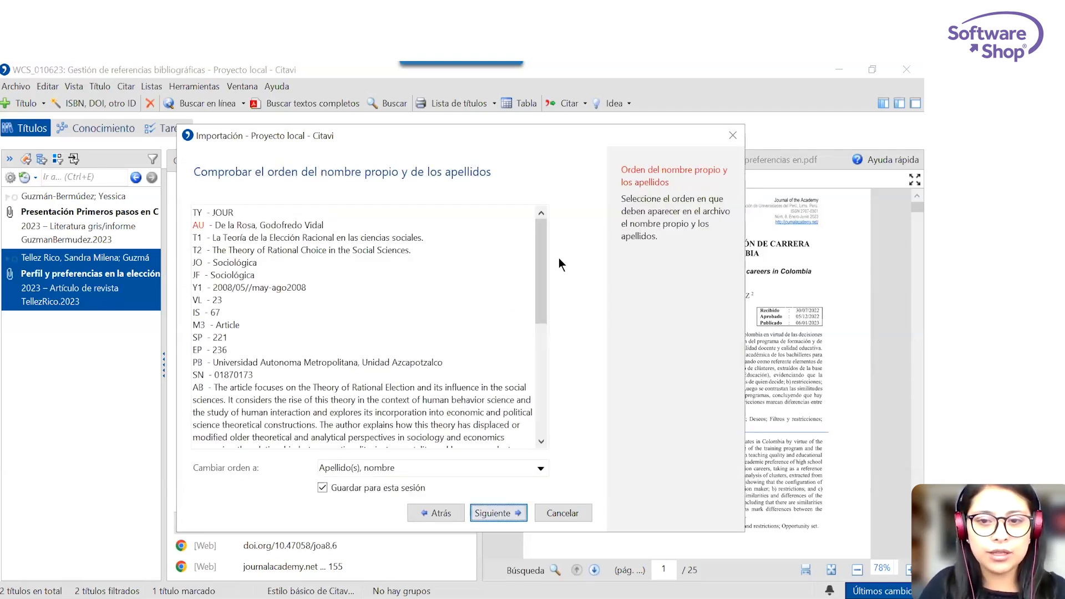
pyautogui.moveTo(541, 241); pyautogui.dragTo(541, 138)
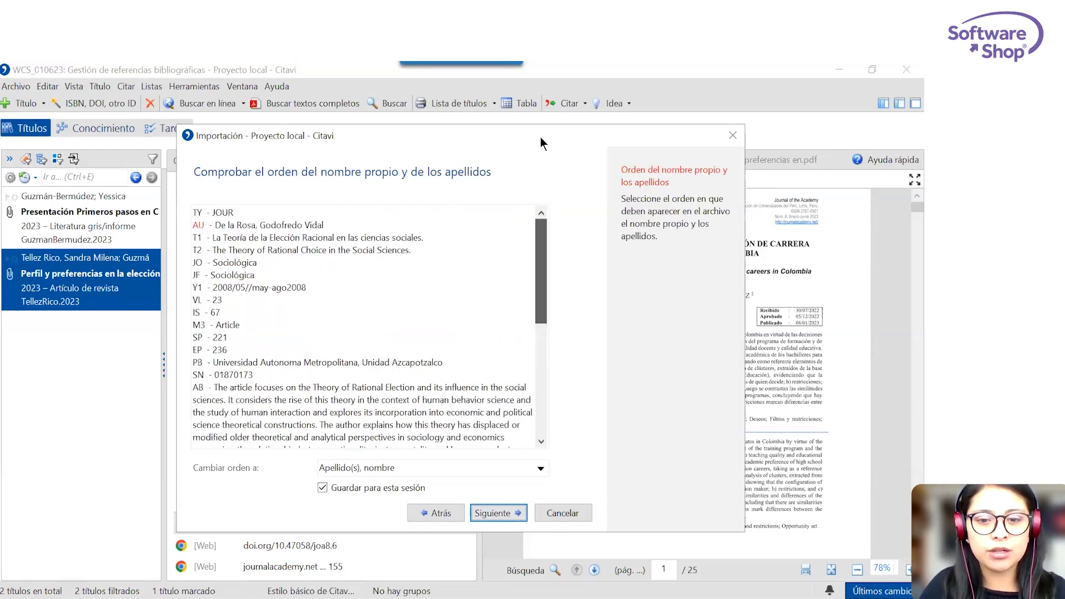
pyautogui.click(497, 517)
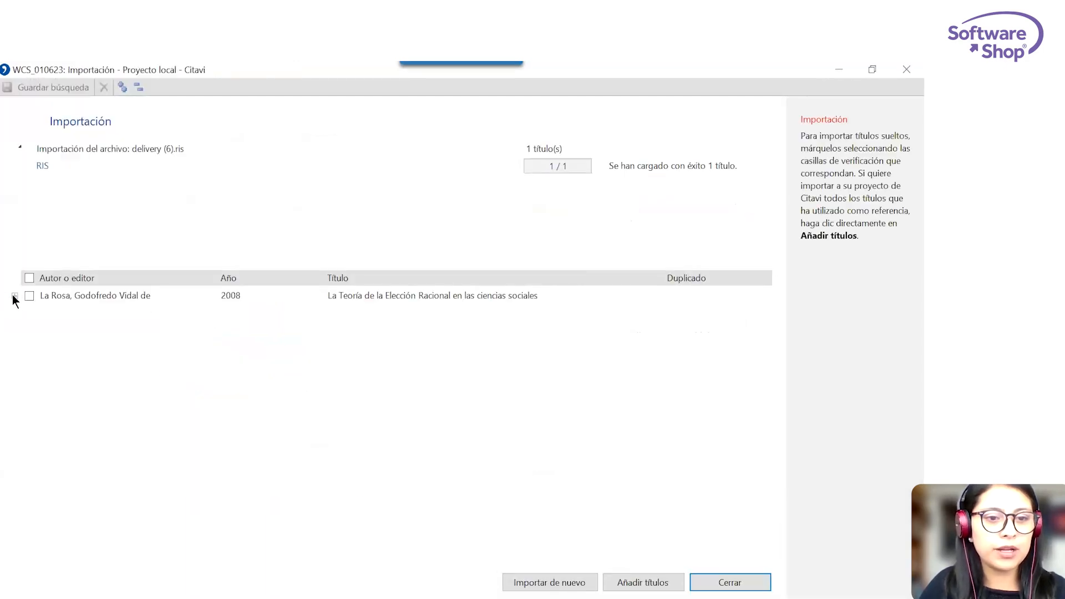
# Import the loaded RIS title with its keywords into the project and set its web location to always show directly in the preview.
pyautogui.click(14, 296)
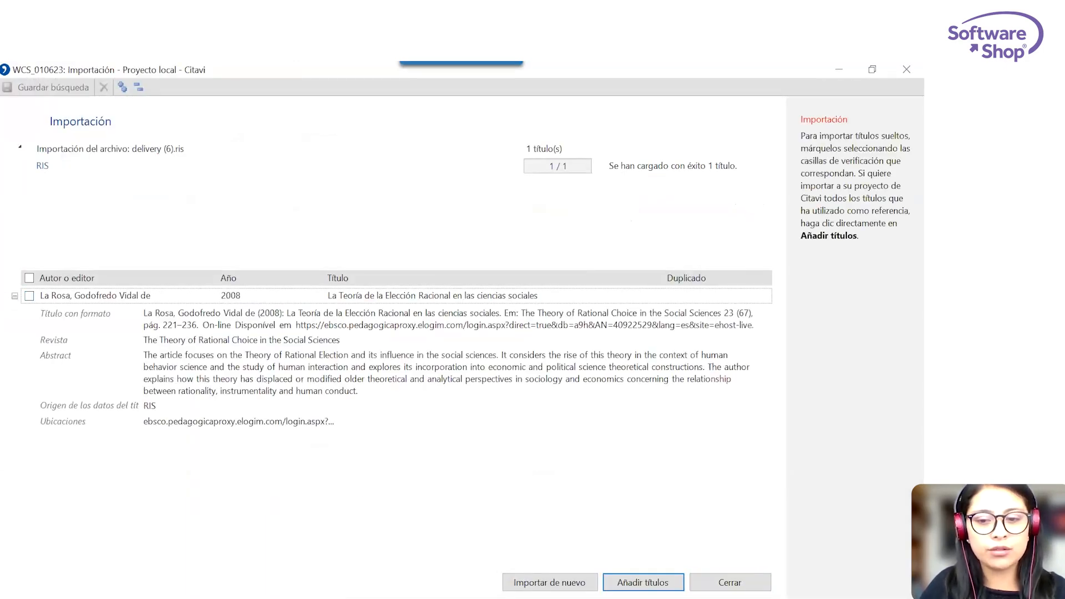
pyautogui.click(30, 296)
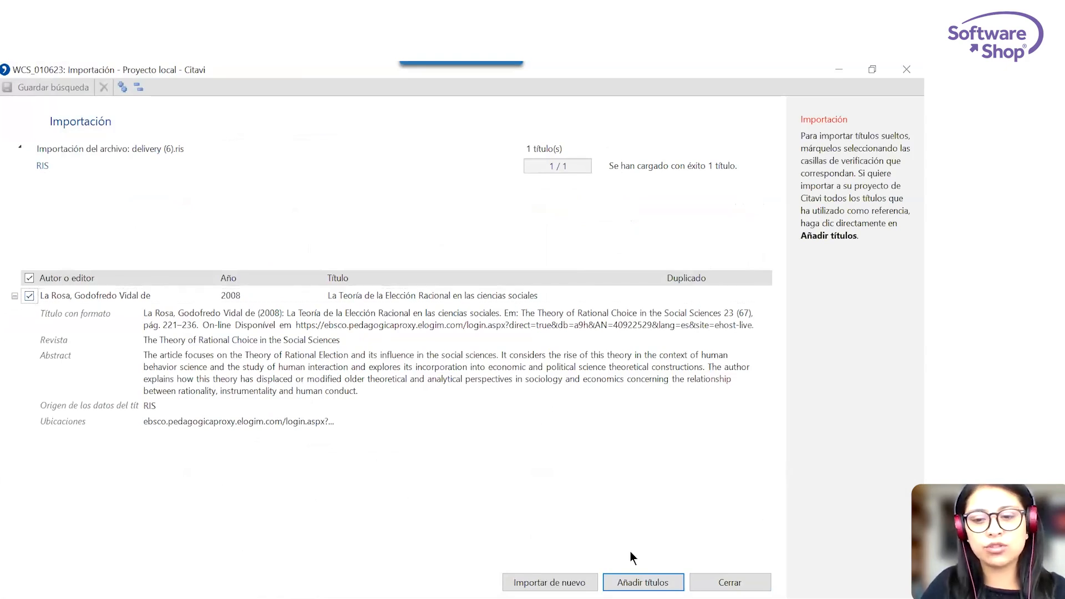
pyautogui.click(638, 583)
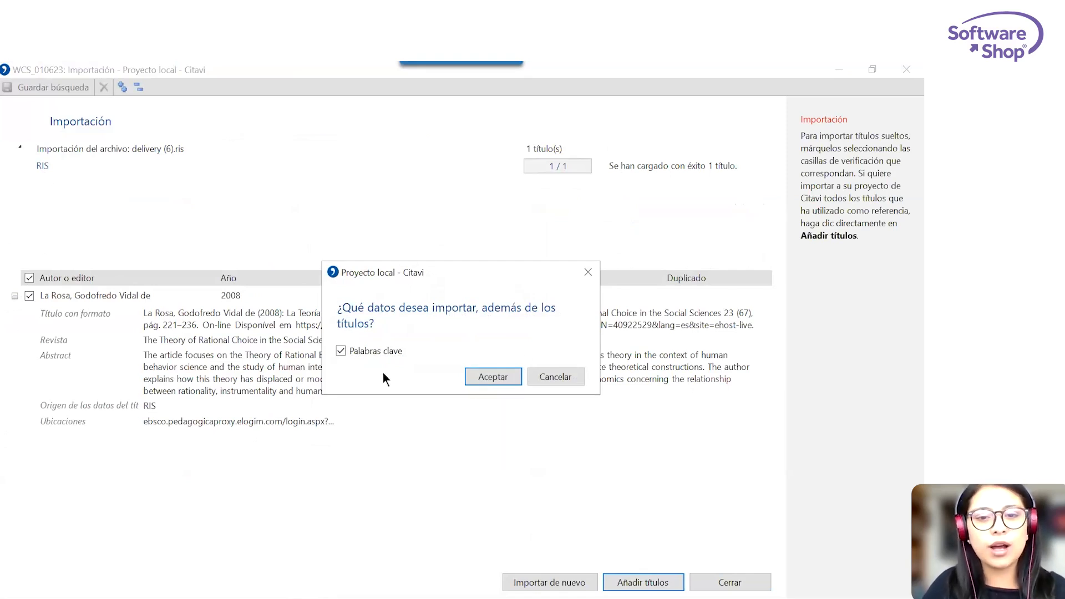
pyautogui.click(484, 377)
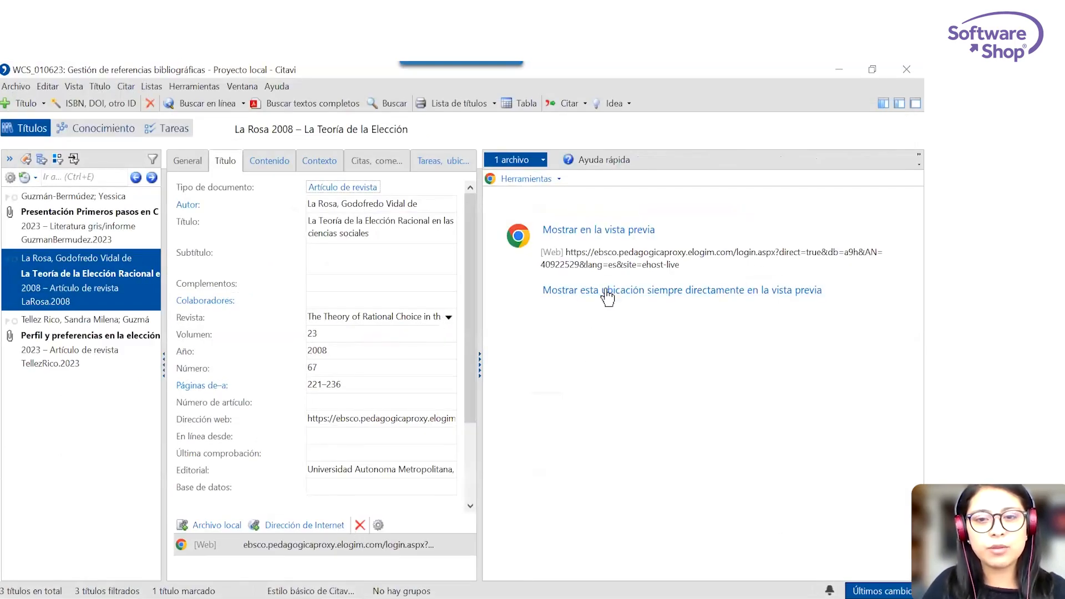
pyautogui.click(656, 293)
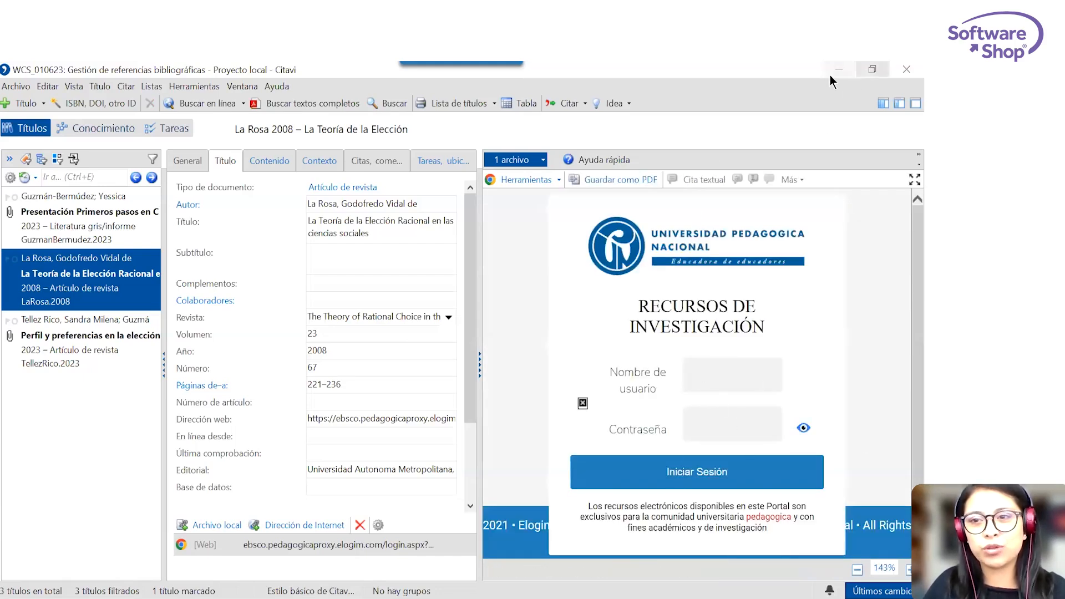
# Return to EBSCOhost in the browser and open the full-text PDF of "La Teoría de la Elección Racional en las ciencias sociales".
pyautogui.click(847, 69)
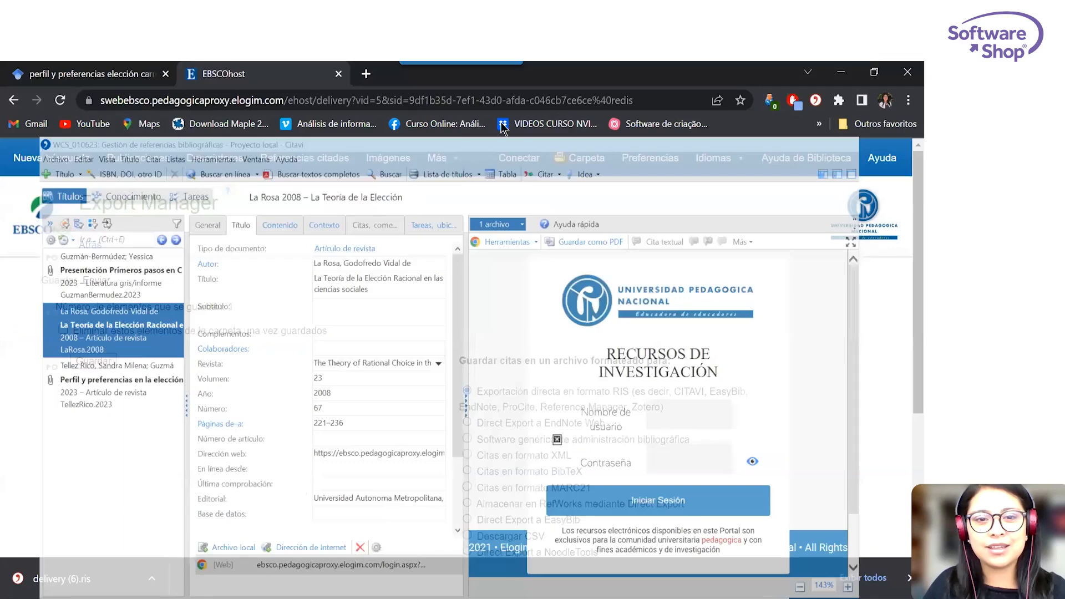
pyautogui.click(13, 100)
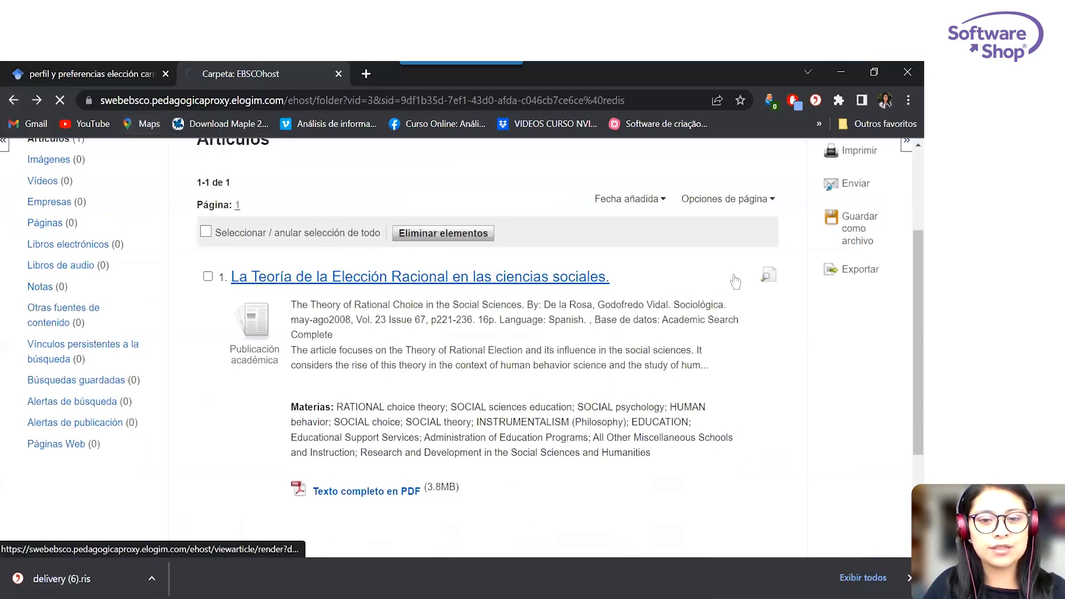
pyautogui.click(730, 277)
pyautogui.scroll(-5, 508, 318)
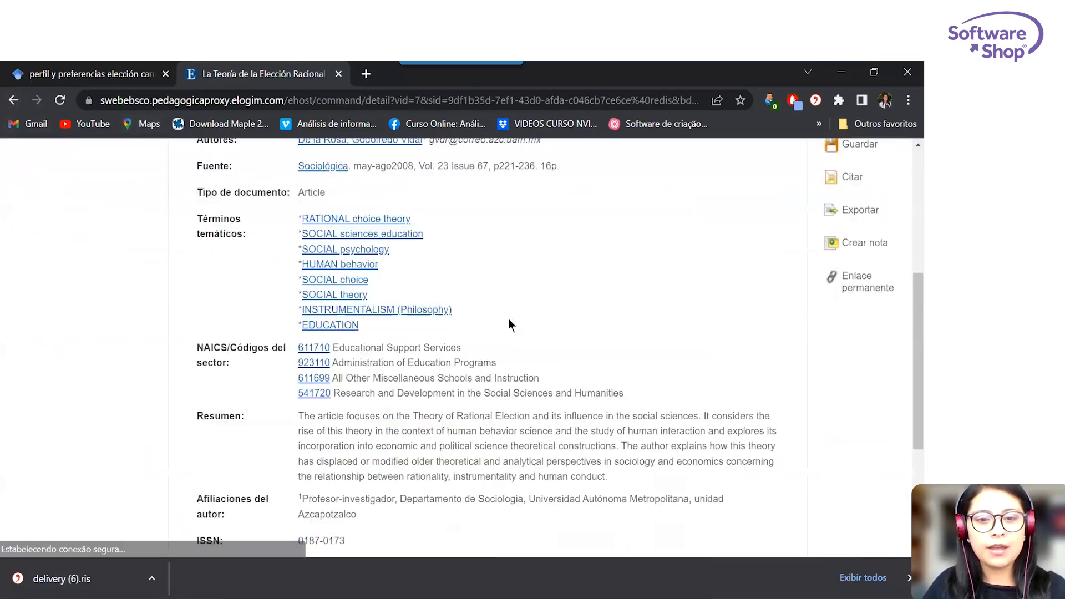
pyautogui.scroll(5, 508, 318)
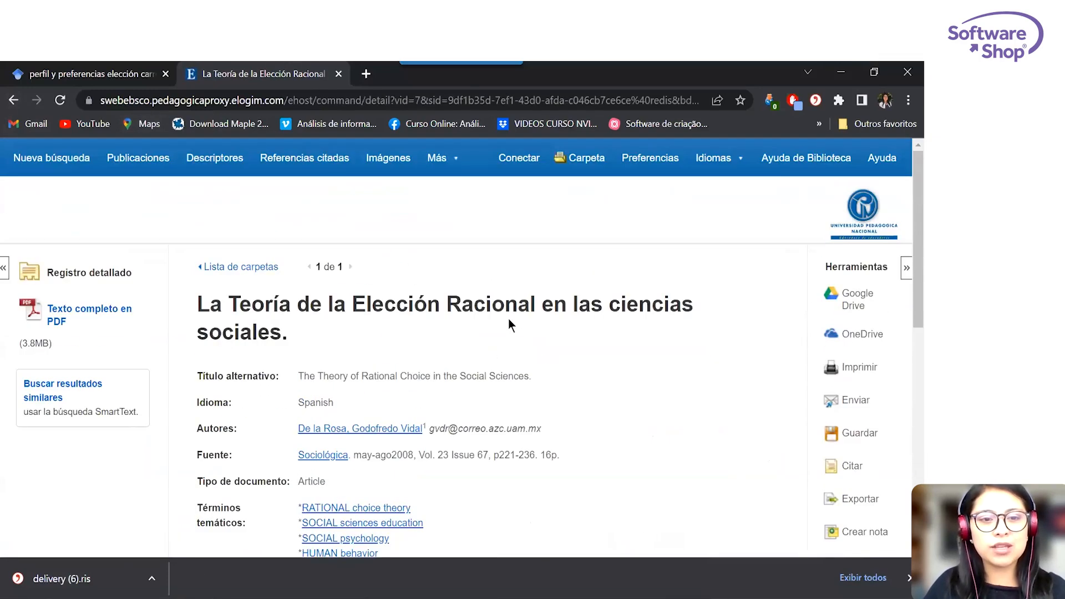
pyautogui.click(108, 320)
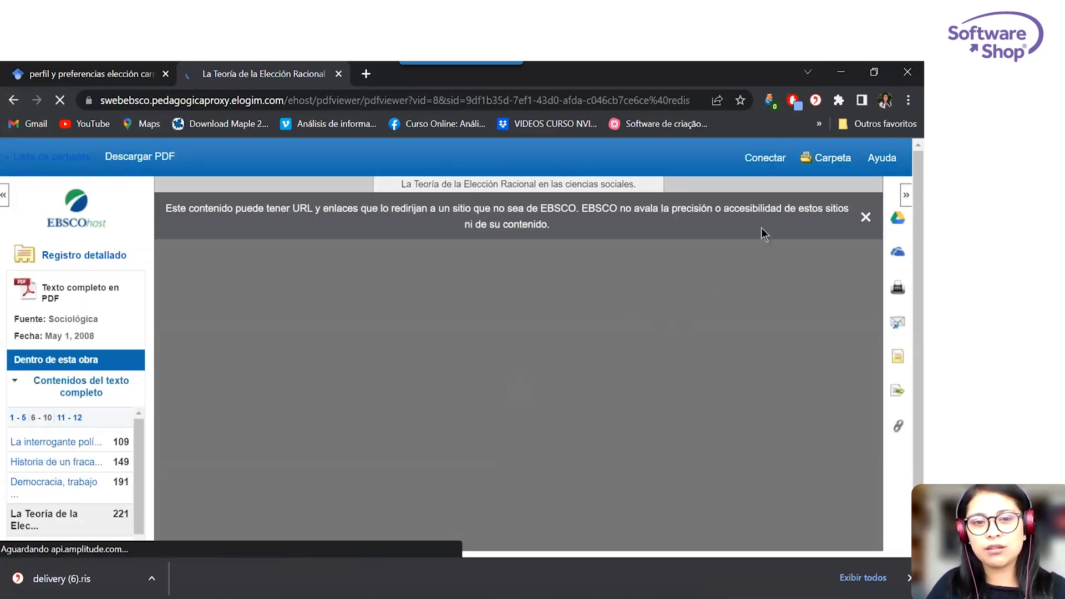
# Check which Citavi Picker options are offered for the EBSCOhost PDF viewer page.
pyautogui.rightClick(564, 330)
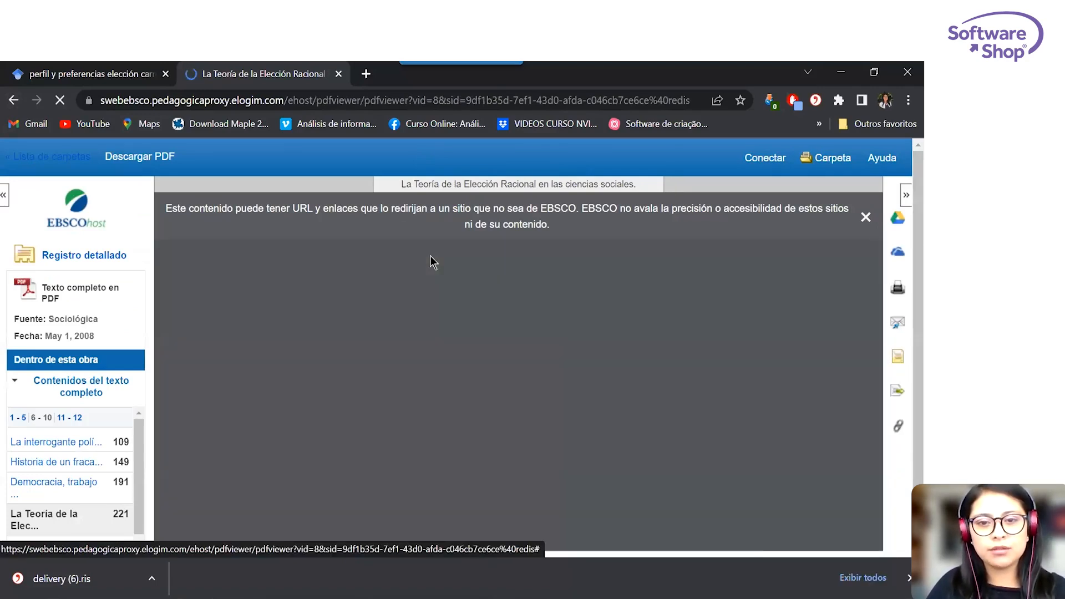
pyautogui.rightClick(432, 258)
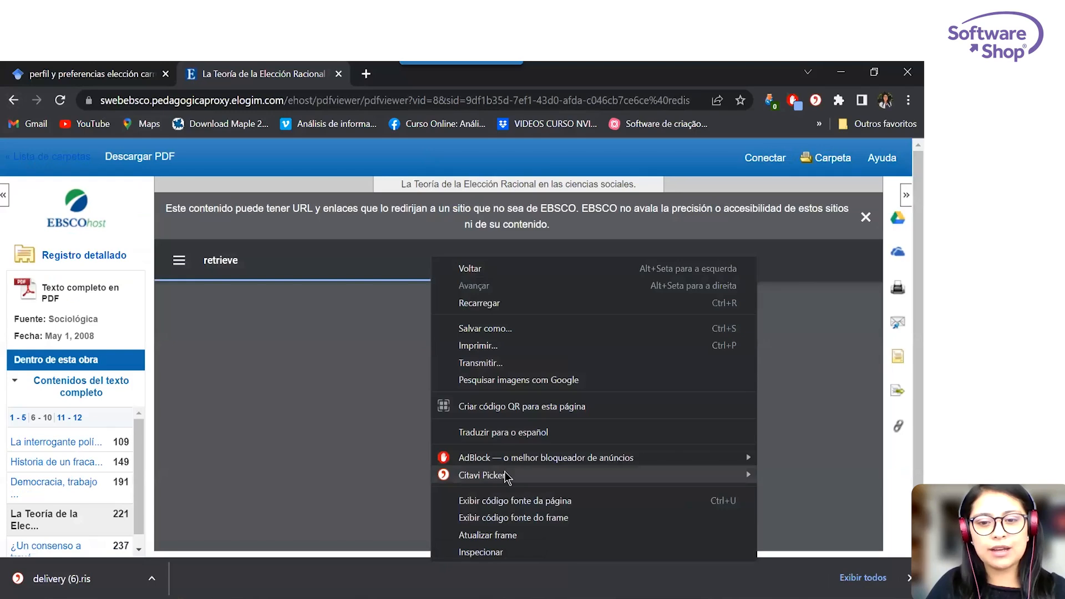
pyautogui.moveTo(507, 477)
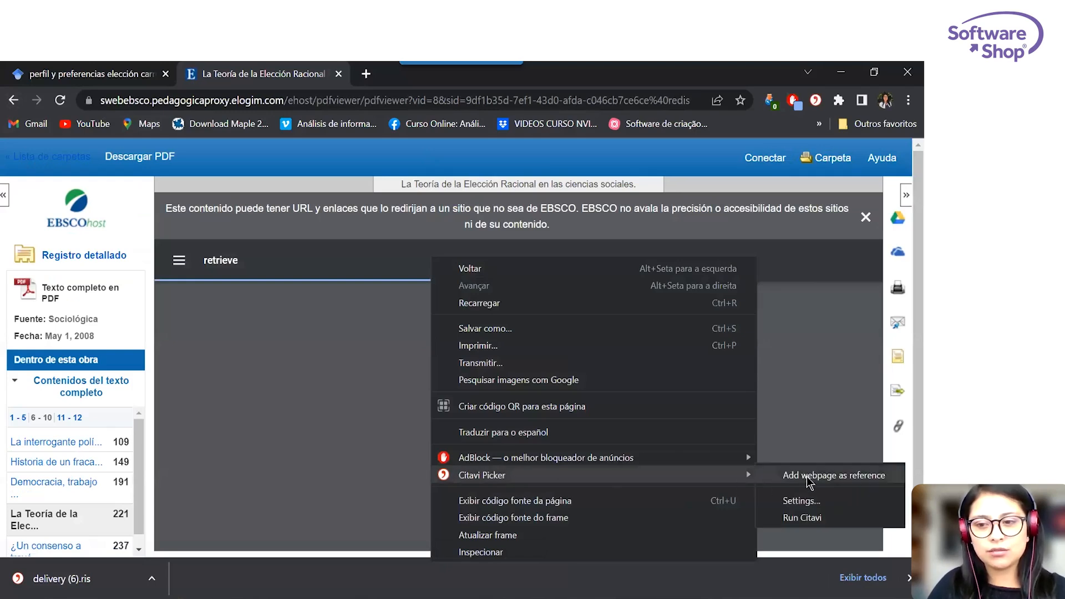
pyautogui.click(288, 365)
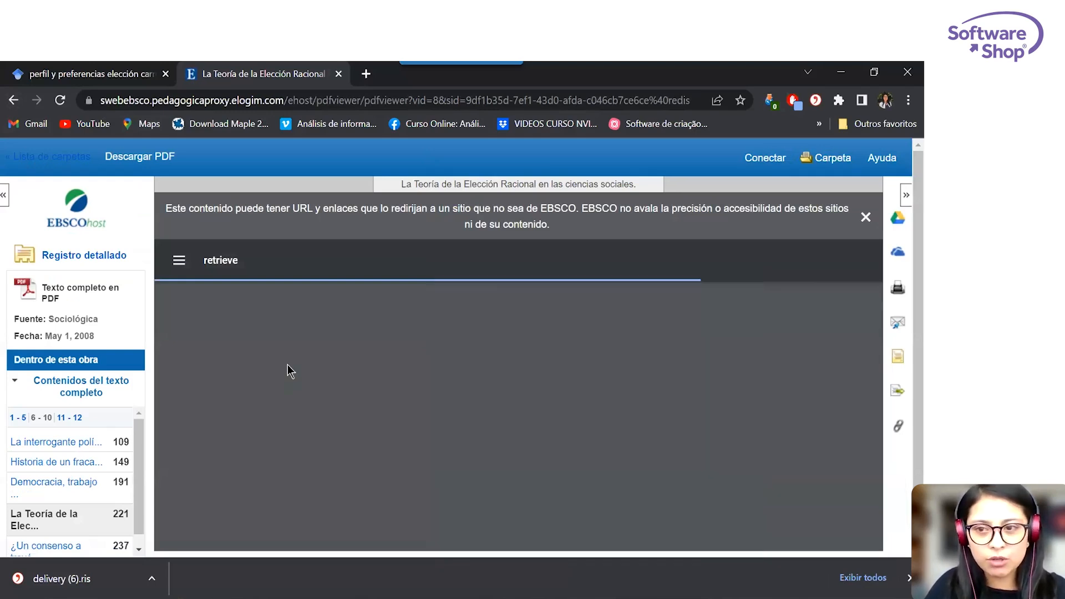
# Download the article's PDF to the Downloads folder under the name retrieve (1).
pyautogui.scroll(-1, 443, 312)
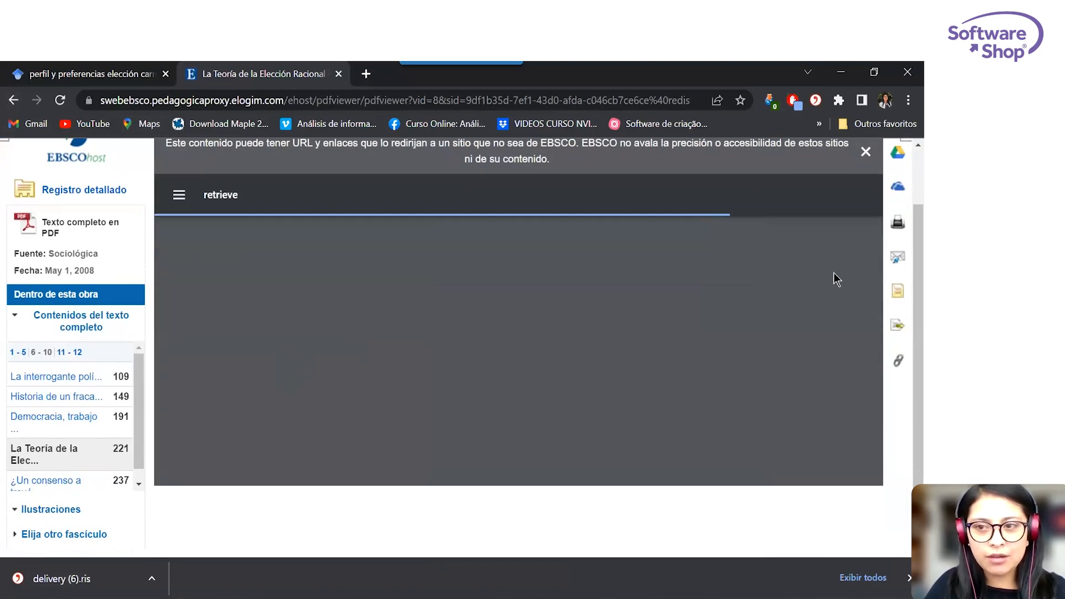
pyautogui.scroll(1, 307, 328)
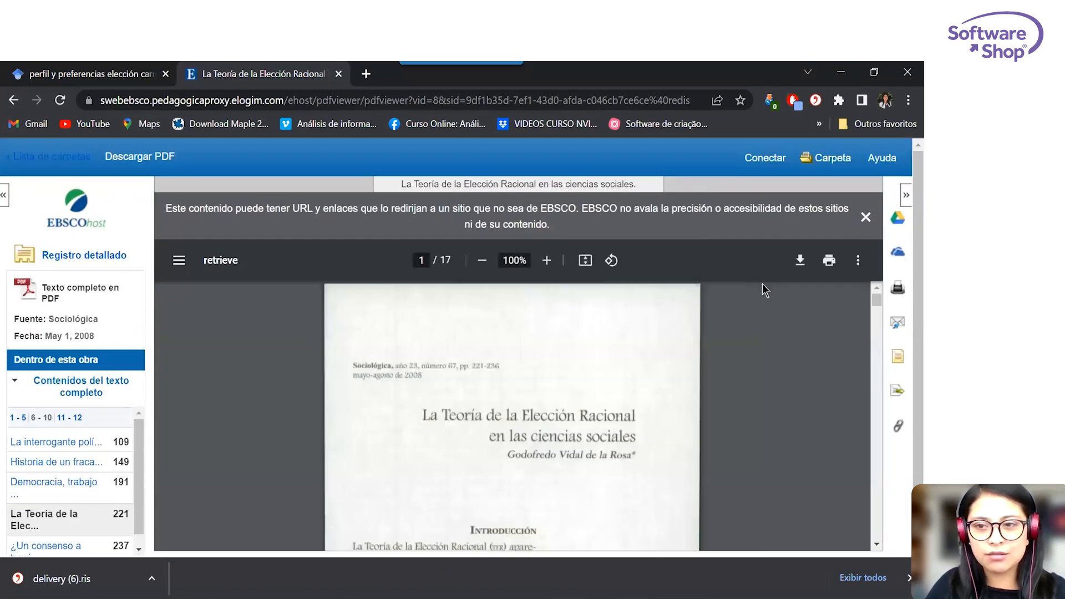
pyautogui.click(799, 261)
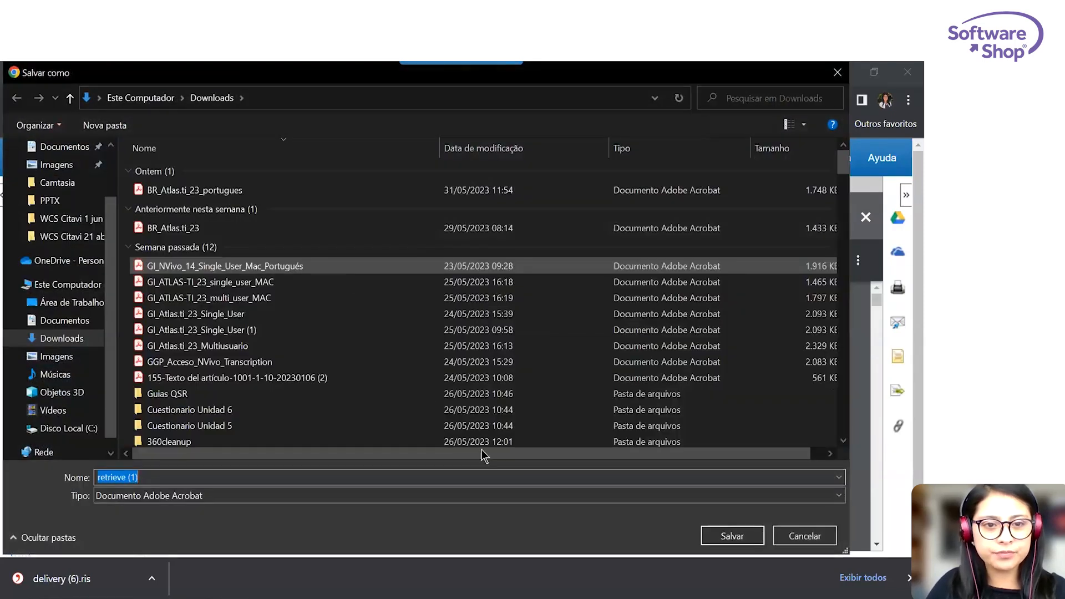
pyautogui.click(736, 537)
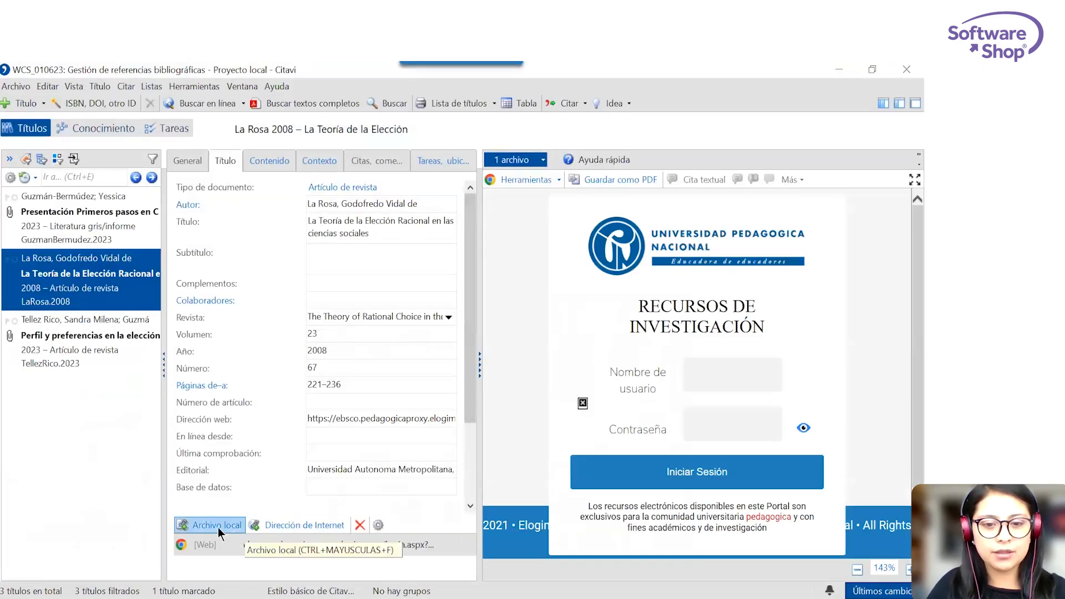
# In Citavi, attach retrieve (1).pdf from Downloads to the selected reference as a copied local file and look through its pages.
pyautogui.click(219, 527)
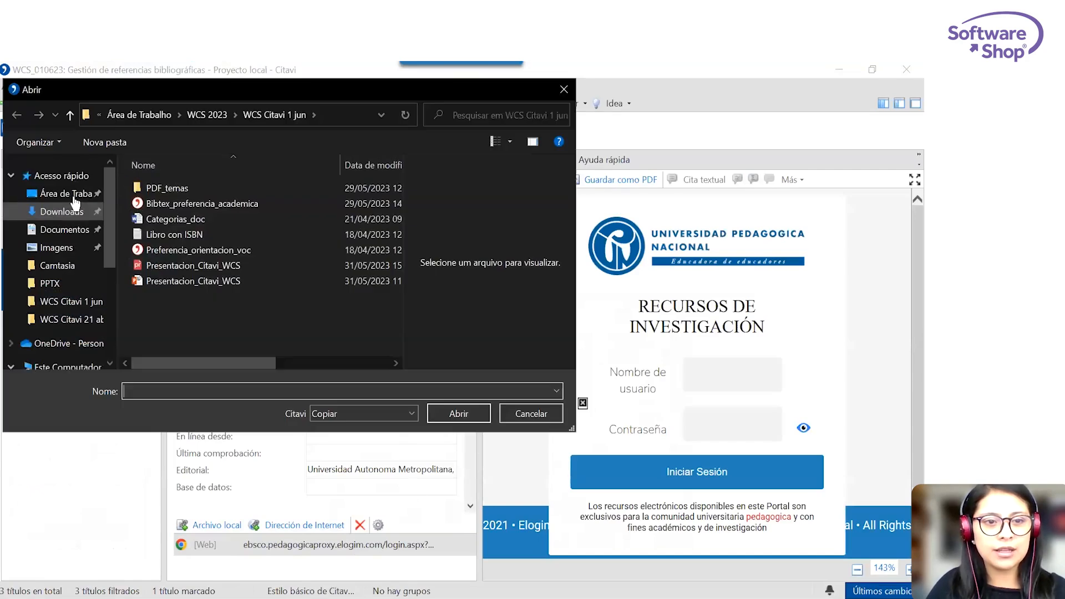
pyautogui.click(69, 212)
pyautogui.click(225, 211)
pyautogui.click(460, 414)
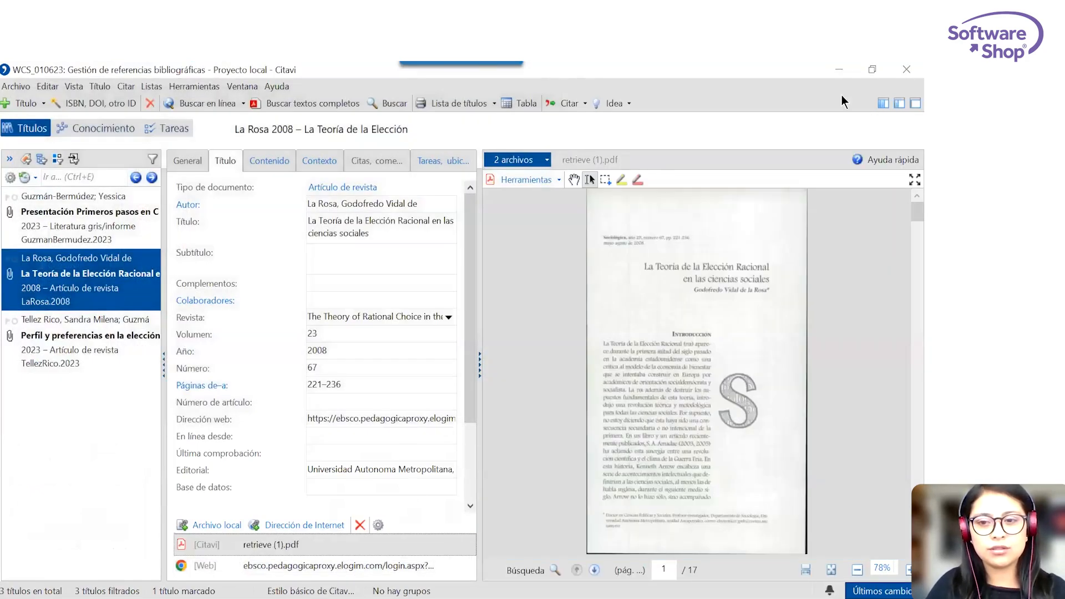
pyautogui.scroll(-20, 681, 267)
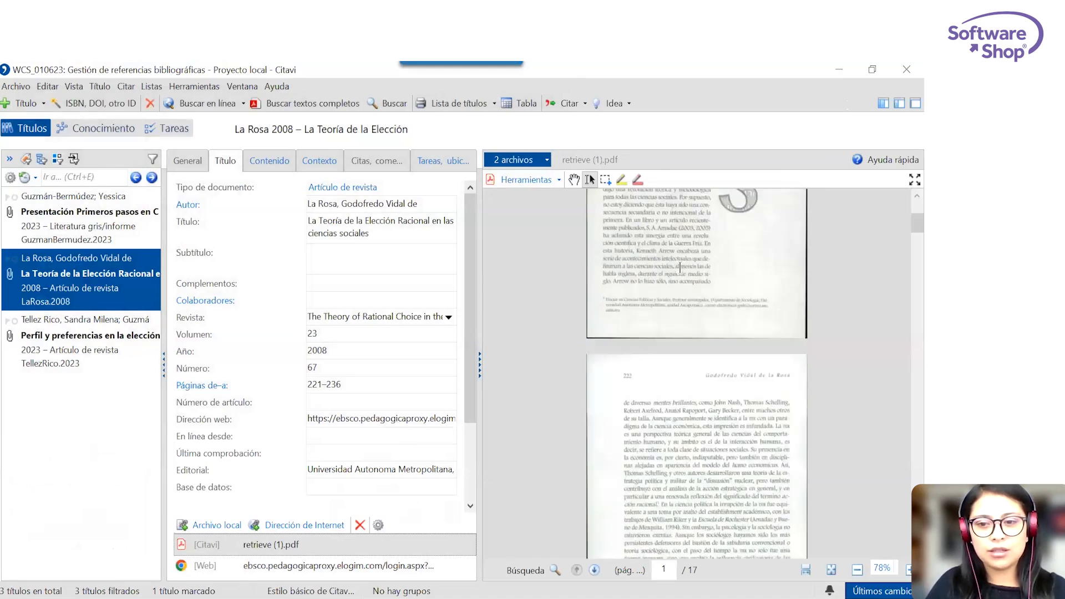
# Return to the Google Académico results in the browser and open the PDF of "Perfil y preferencias en la elección de carrera universitaria en Colombia".
pyautogui.click(839, 69)
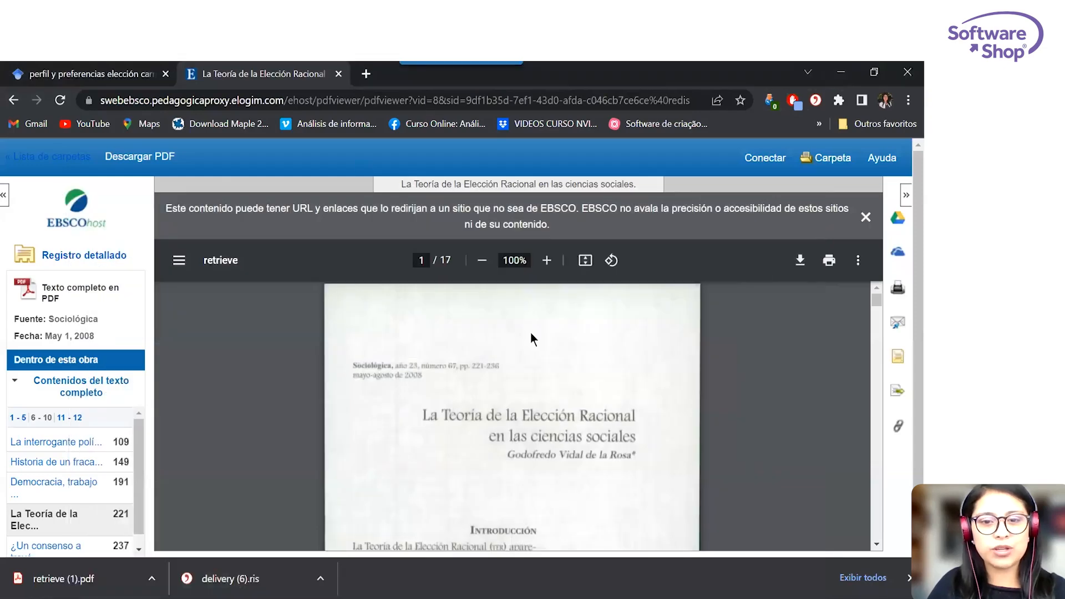
pyautogui.click(85, 75)
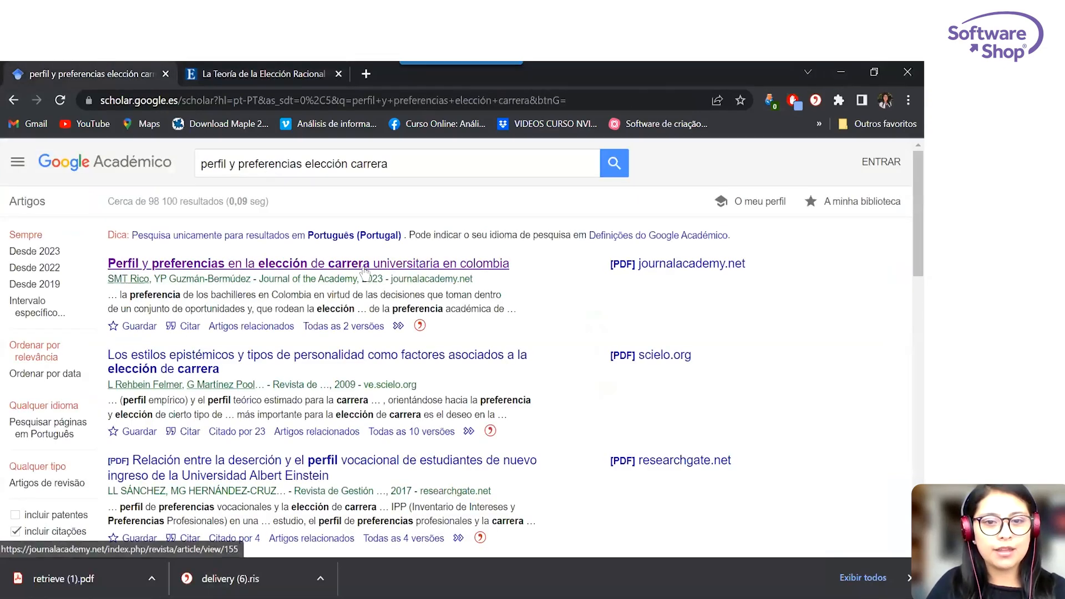
pyautogui.click(364, 266)
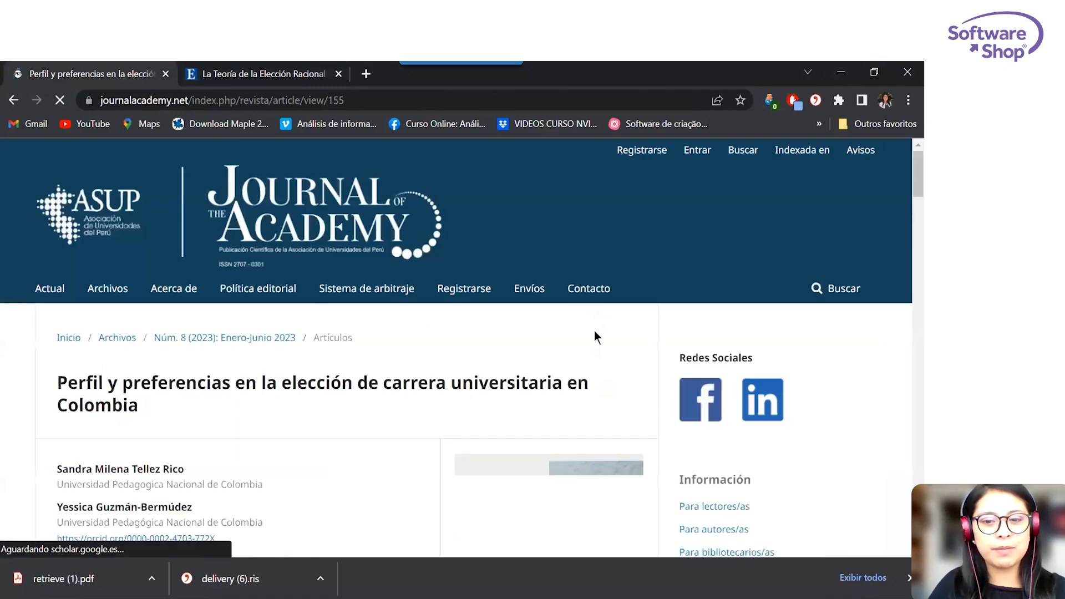
pyautogui.scroll(-5, 594, 331)
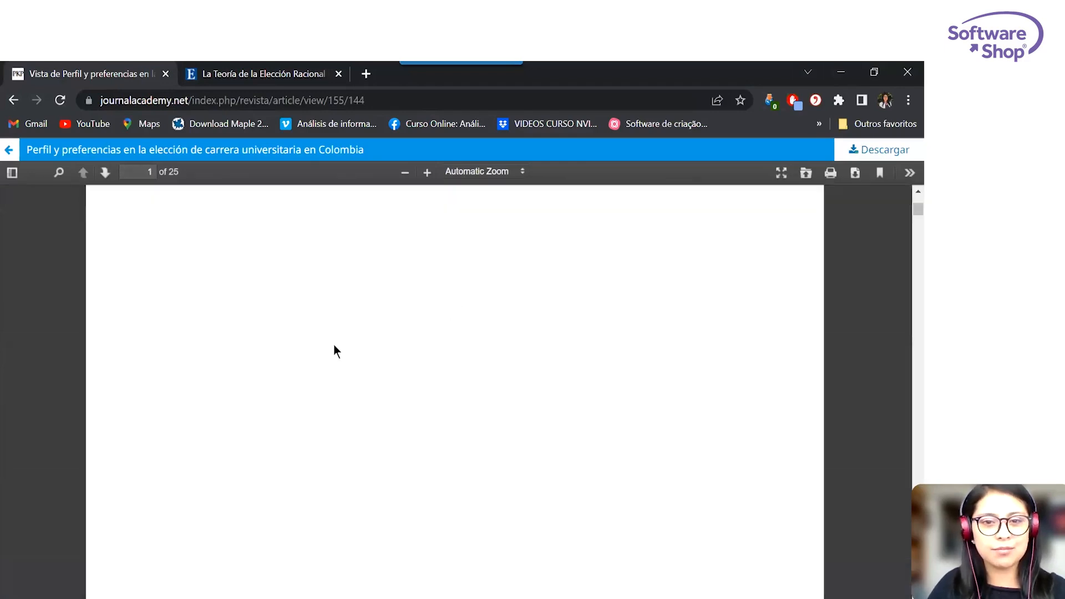
# Check which Citavi Picker options are offered for the Journal of the Academy PDF page.
pyautogui.rightClick(374, 325)
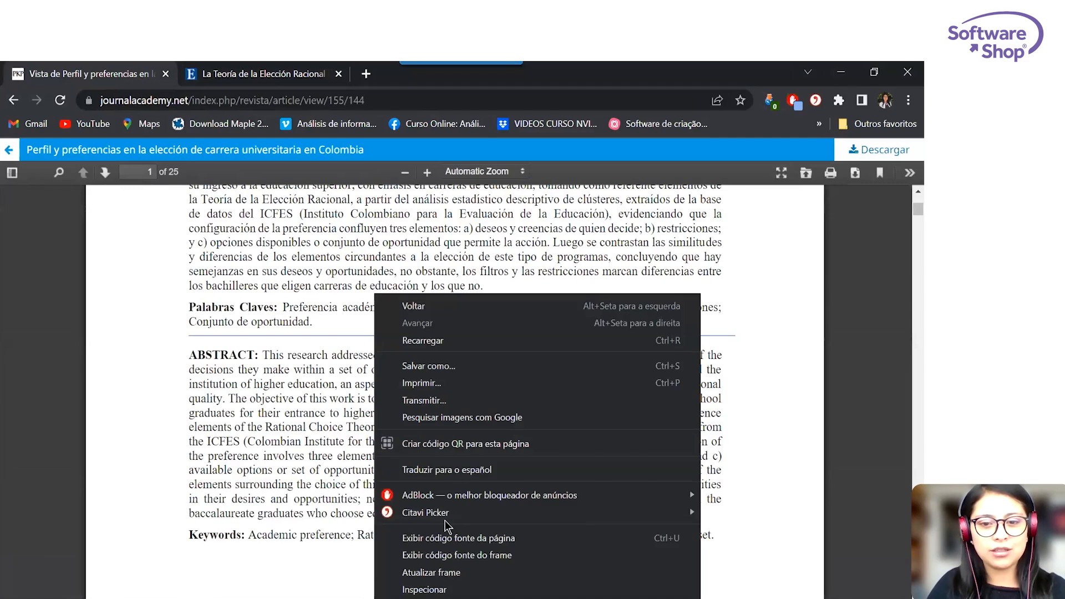
pyautogui.moveTo(447, 523)
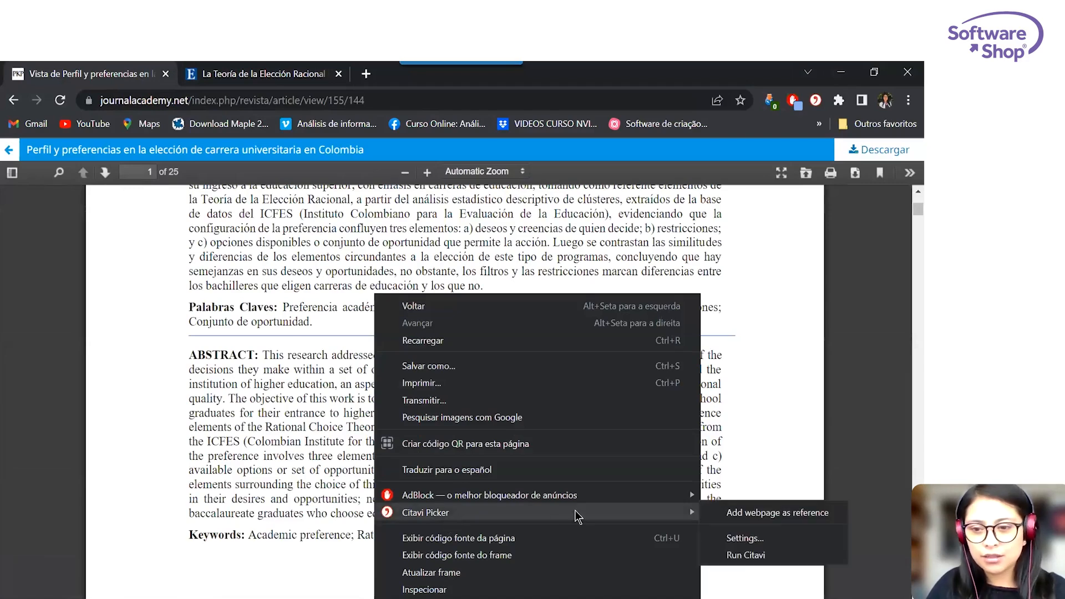
pyautogui.click(157, 224)
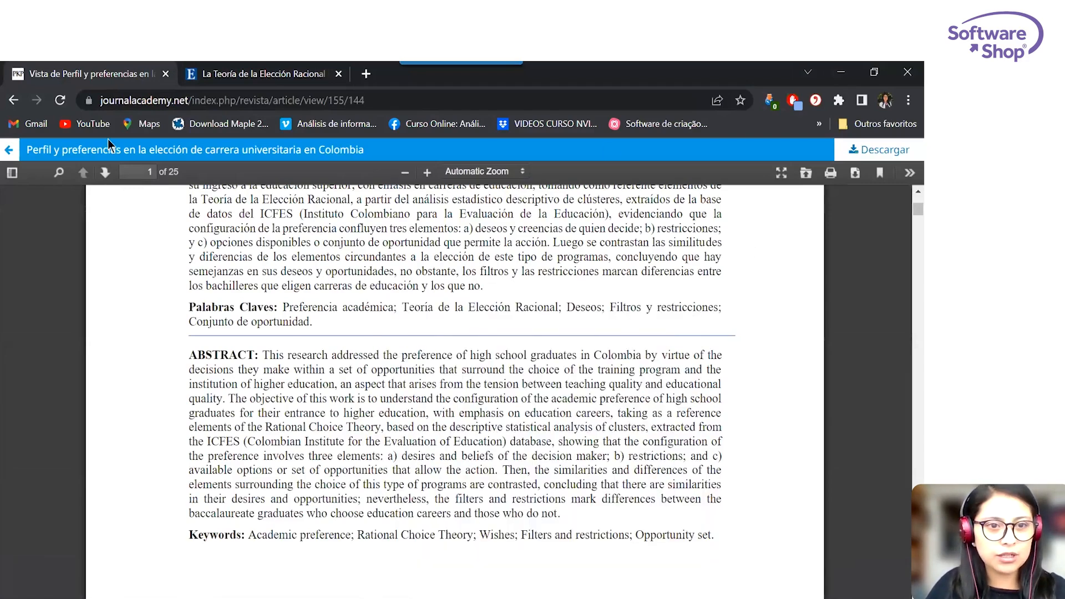
# Go back to the Google Académico results and open the Redalyc PDF "Madurez vocacional y perfil de valores humanos en estudiantes universitarios".
pyautogui.click(13, 100)
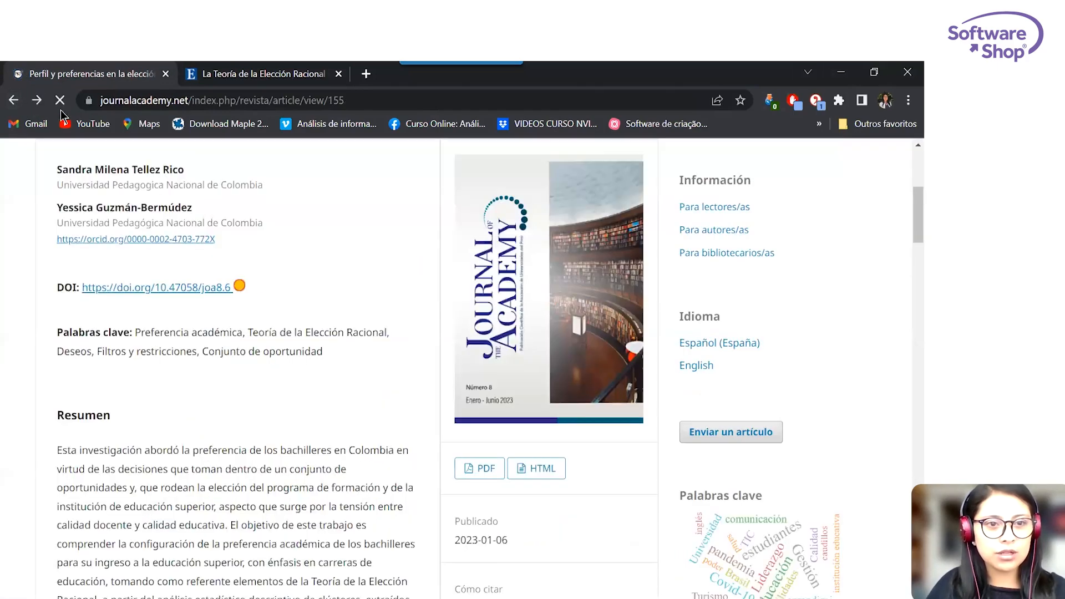
pyautogui.click(13, 100)
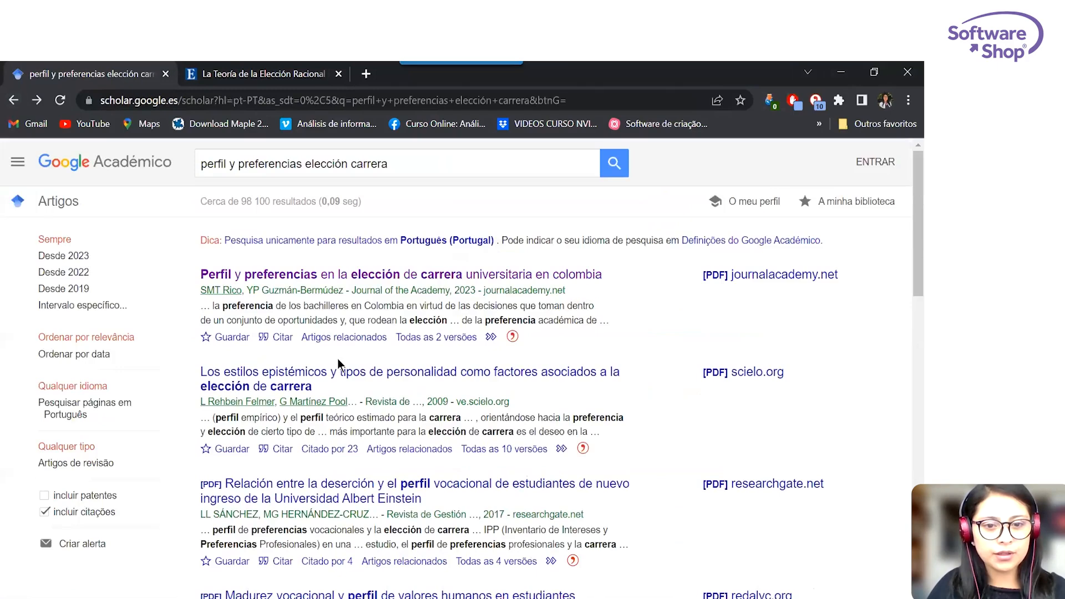
pyautogui.scroll(-1, 338, 361)
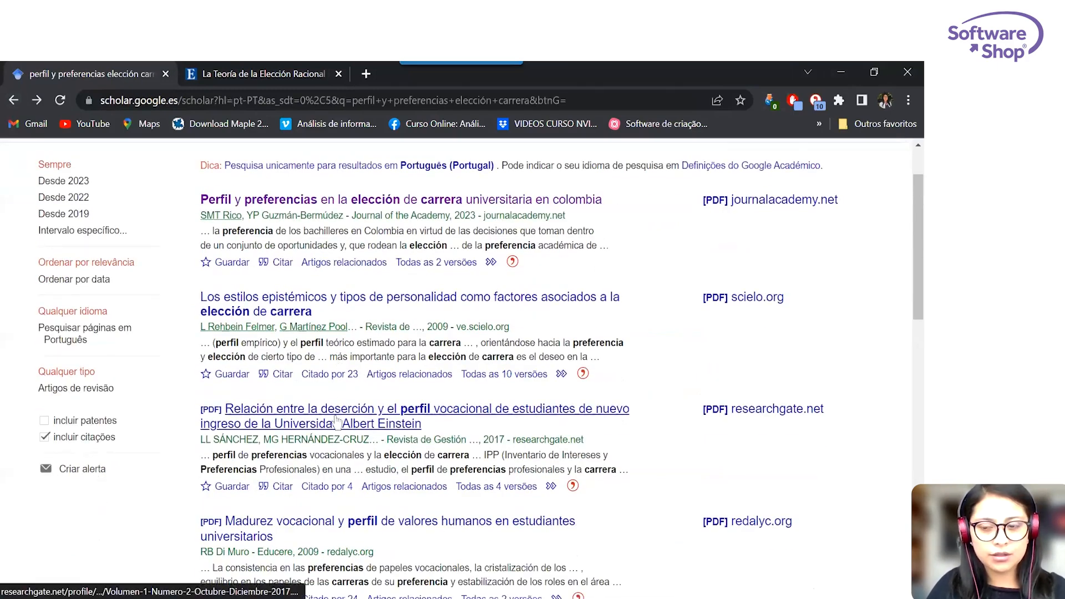
pyautogui.scroll(-3, 336, 421)
pyautogui.click(281, 297)
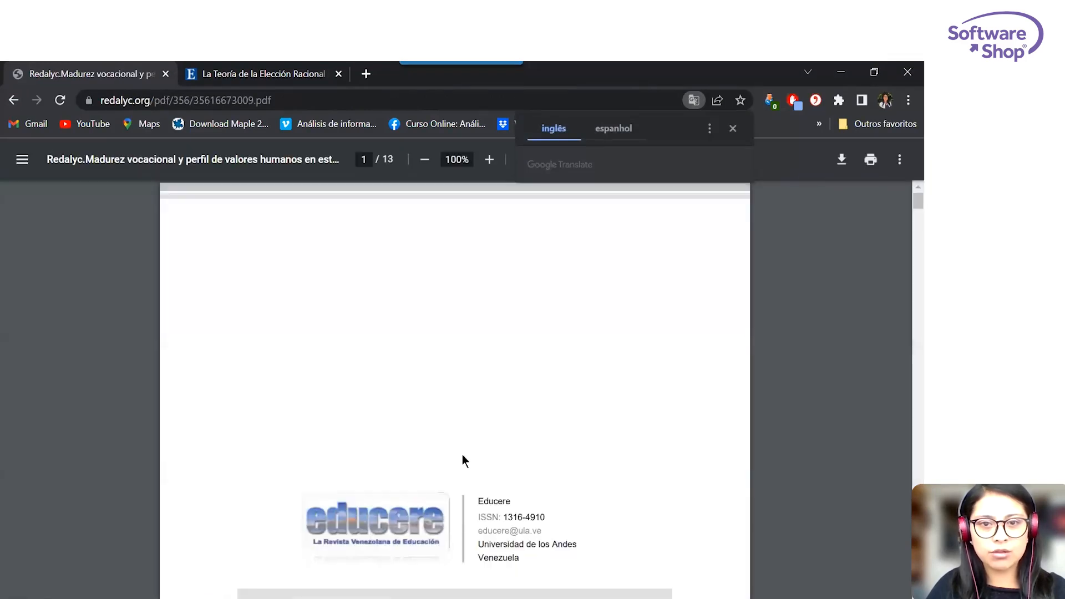
# Check the Citavi Picker options for the Redalyc PDF and look through its abstract page.
pyautogui.rightClick(458, 321)
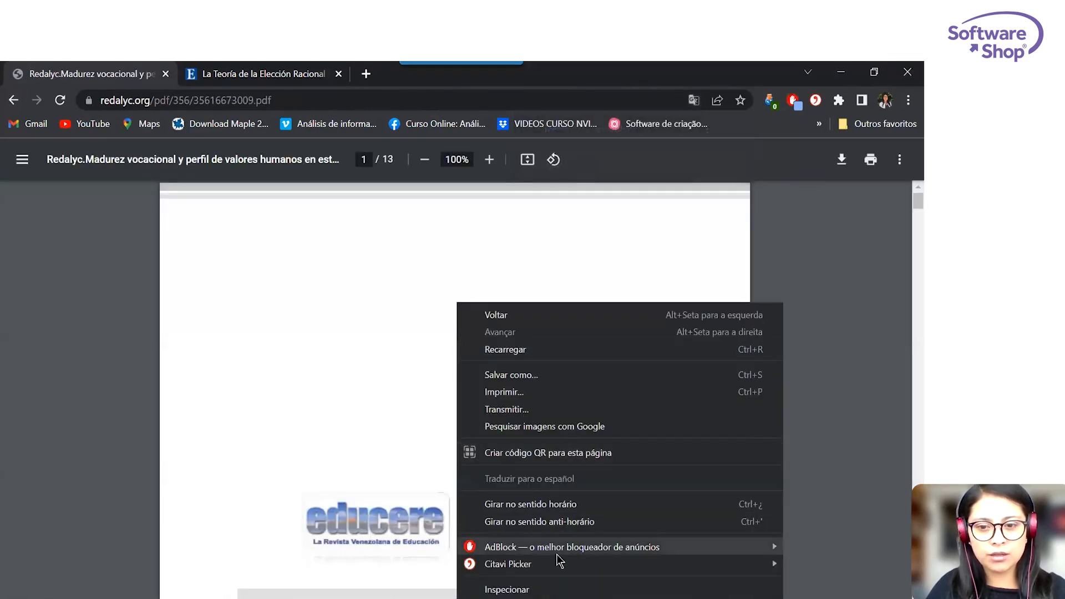
pyautogui.moveTo(557, 564)
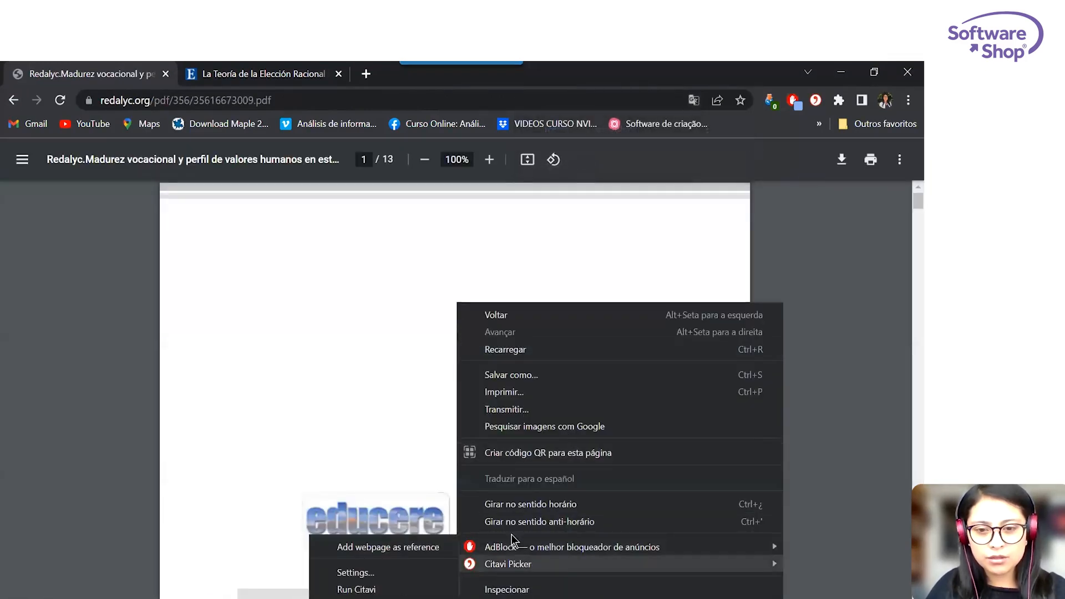
pyautogui.click(328, 303)
pyautogui.scroll(-13, 328, 303)
pyautogui.scroll(-10, 328, 303)
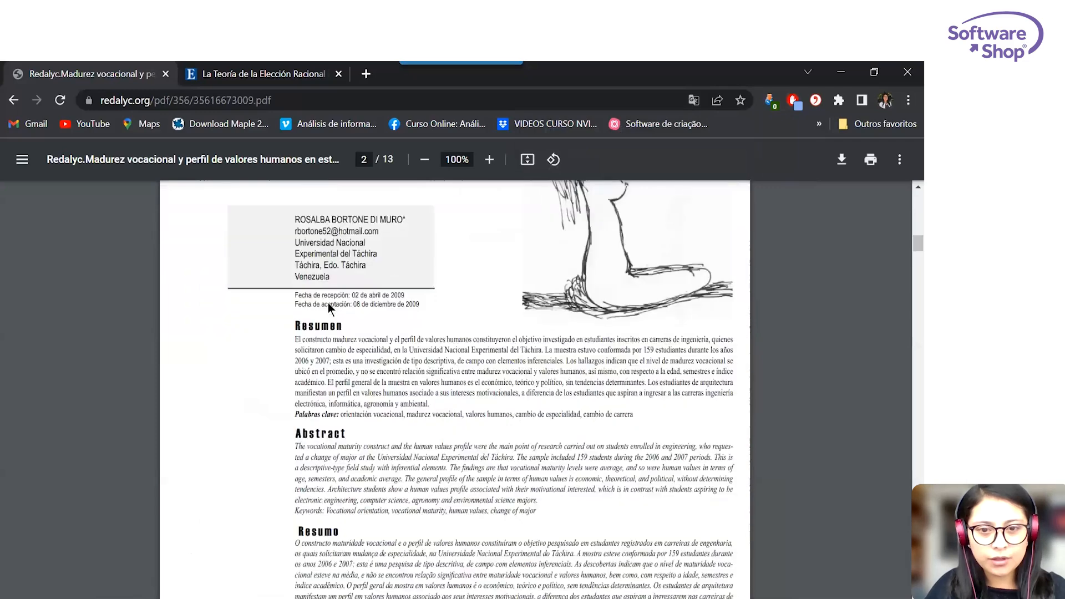
# Examine Citavi Picker's Add webpage as reference option for the Redalyc PDF, and review the bibliographic fields of "La Teoría de la Elección Racional" in Citavi.
pyautogui.rightClick(632, 434)
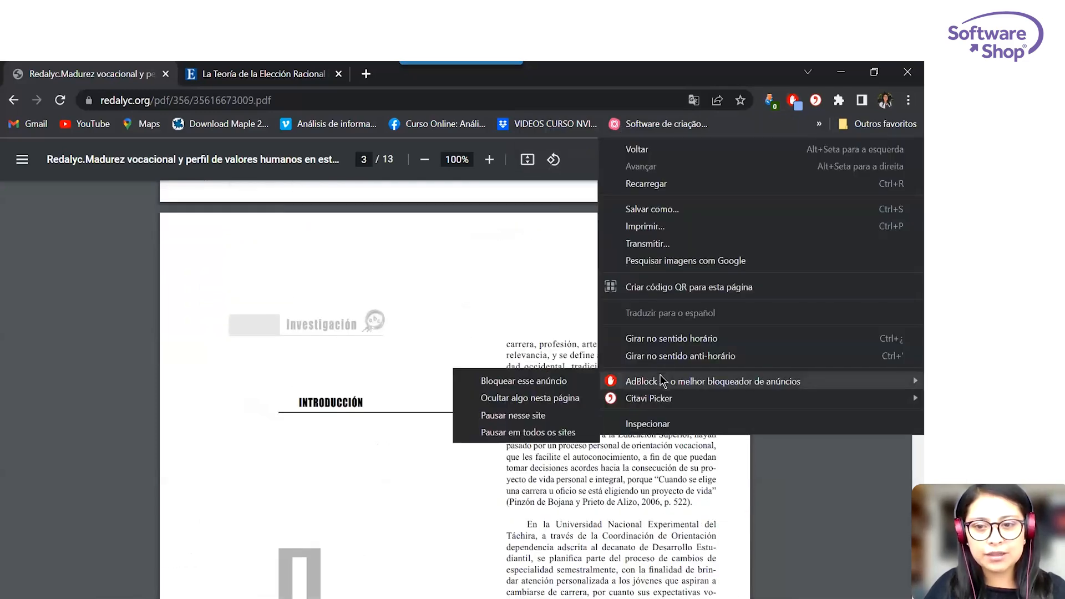
pyautogui.moveTo(664, 401)
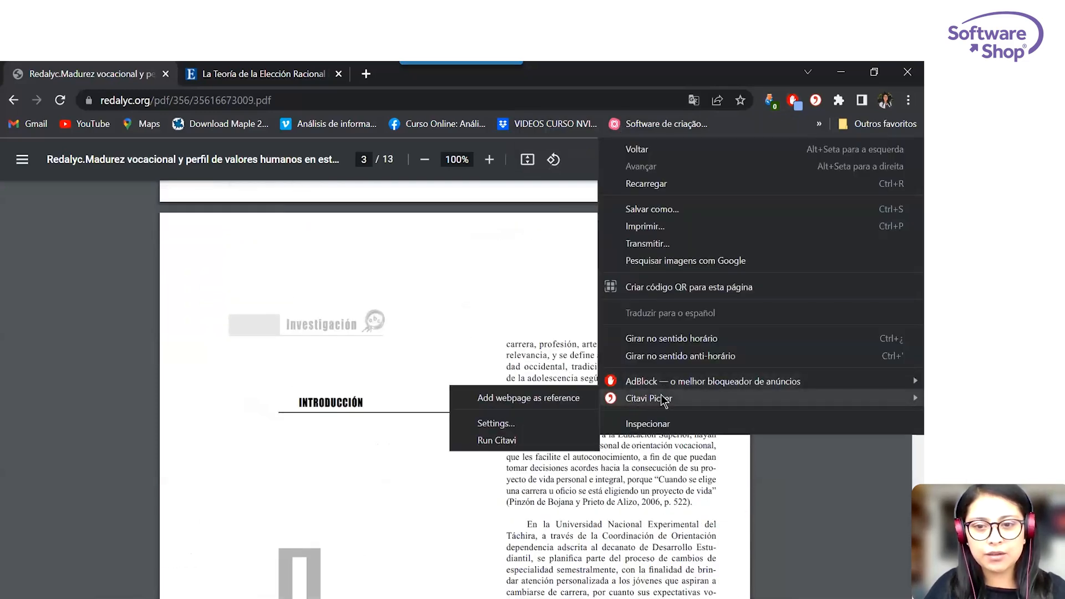
pyautogui.click(577, 399)
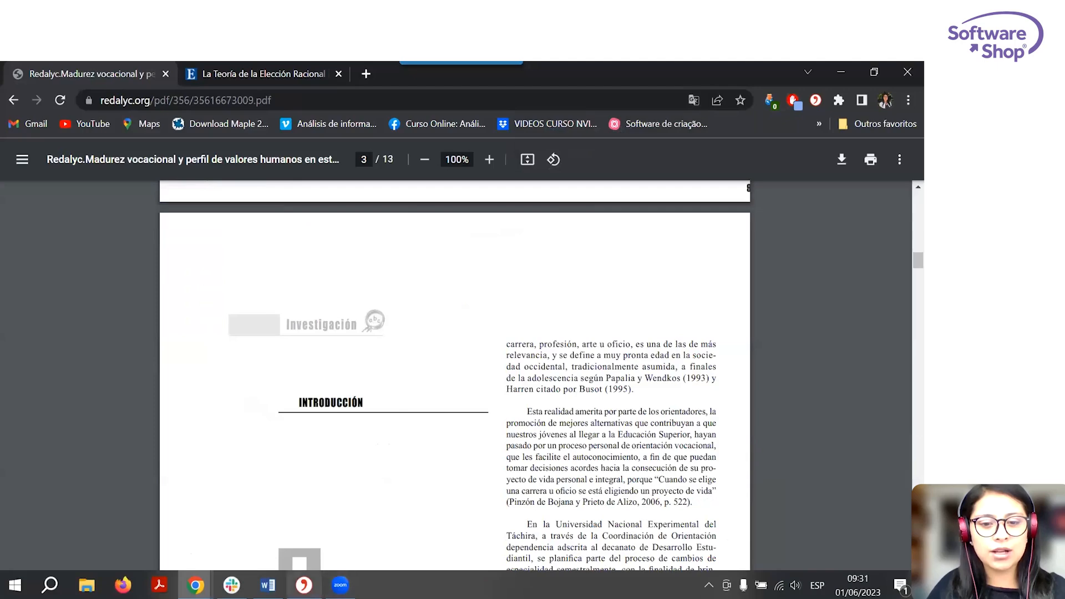
pyautogui.click(304, 586)
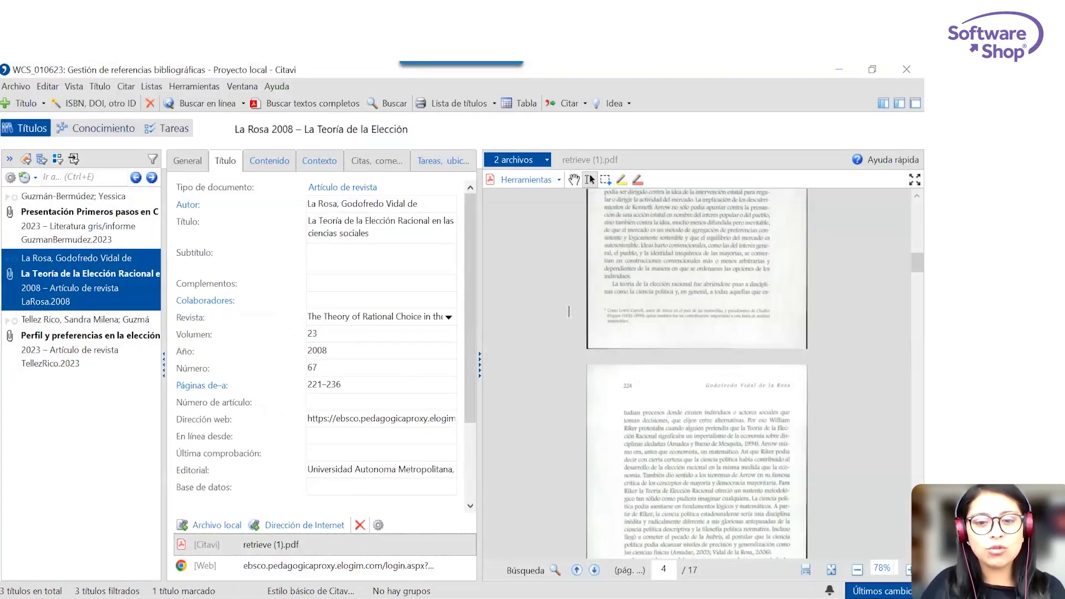
pyautogui.moveTo(467, 355); pyautogui.dragTo(472, 471)
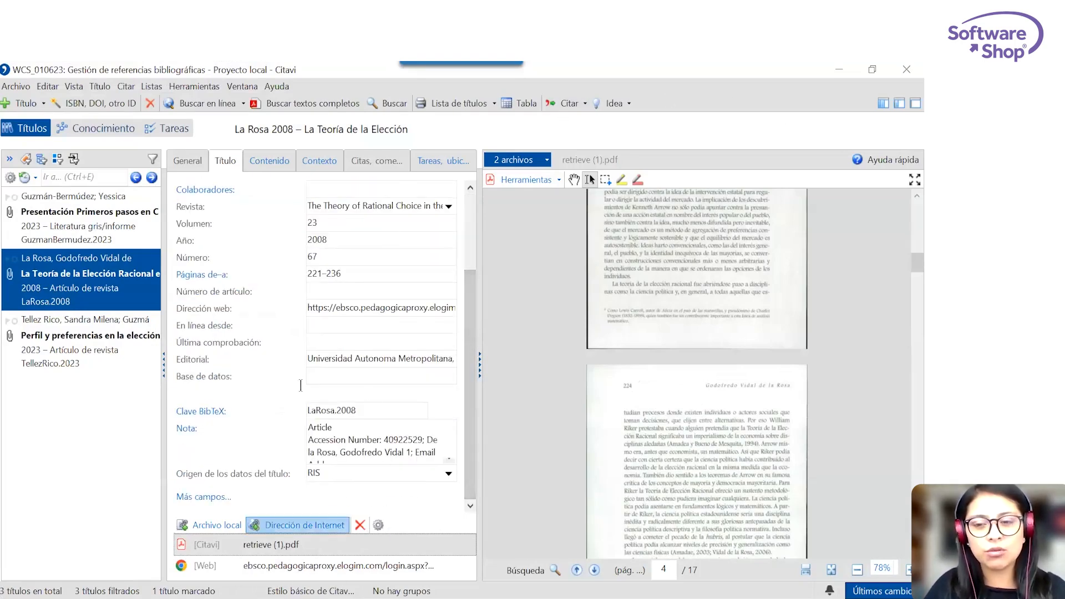
pyautogui.click(839, 68)
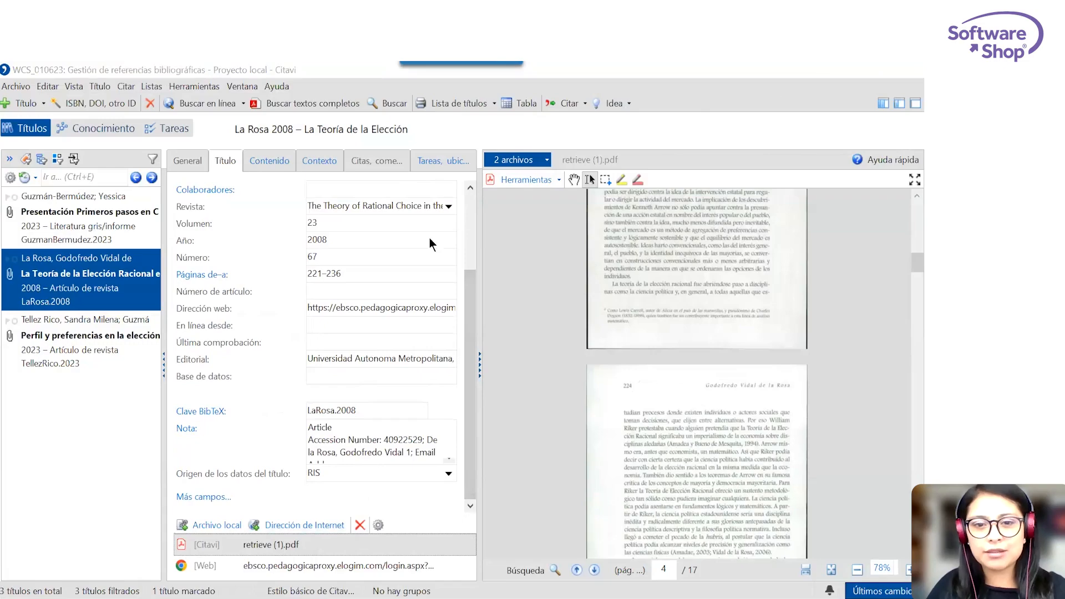
# Look over the Redalyc PDF's pages in the browser and go back to the Google Académico results.
pyautogui.scroll(-2, 406, 365)
pyautogui.scroll(-8, 406, 365)
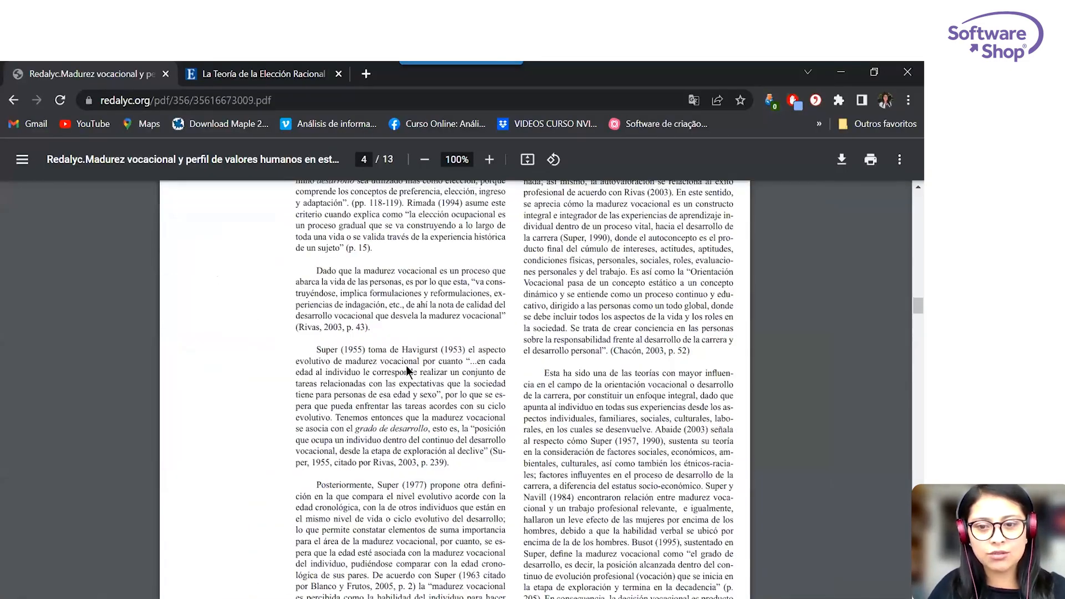
pyautogui.scroll(15, 406, 365)
pyautogui.scroll(20, 407, 365)
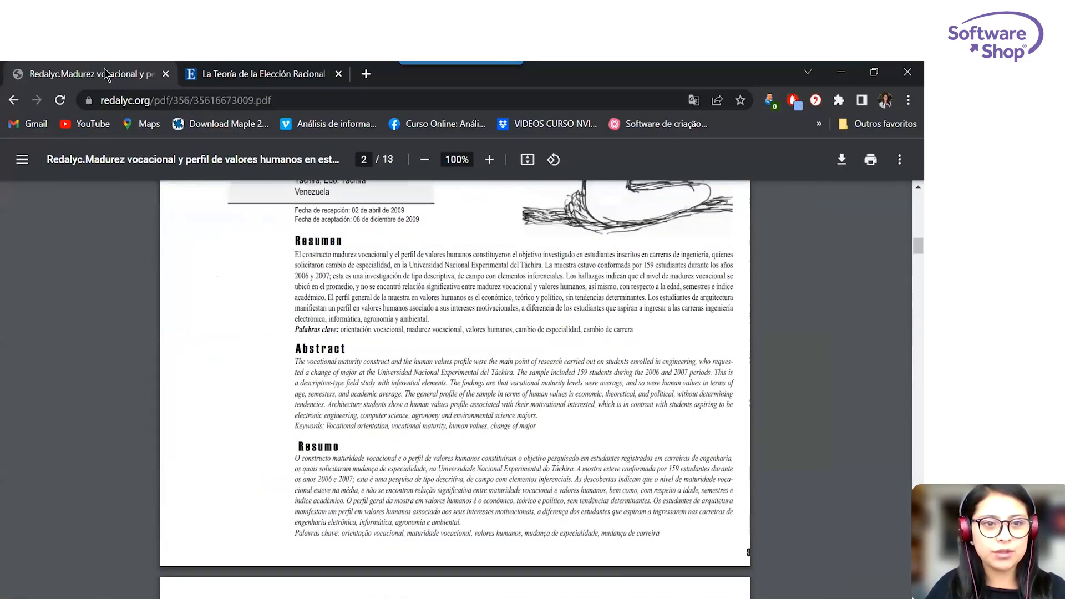
pyautogui.click(14, 99)
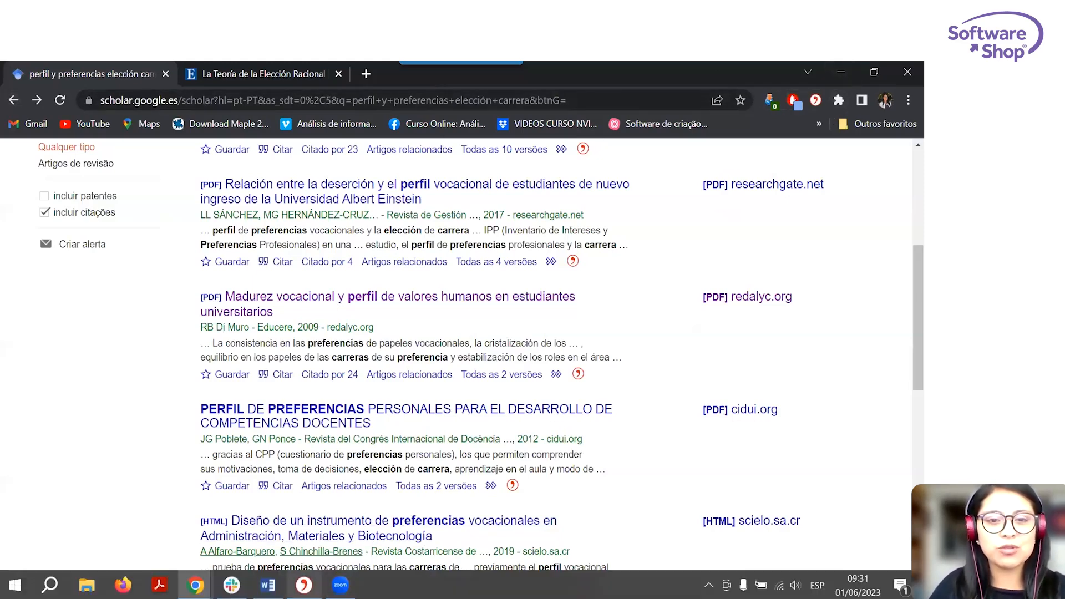
# Switch to Citavi and start an import with PDF files as the data source.
pyautogui.click(303, 585)
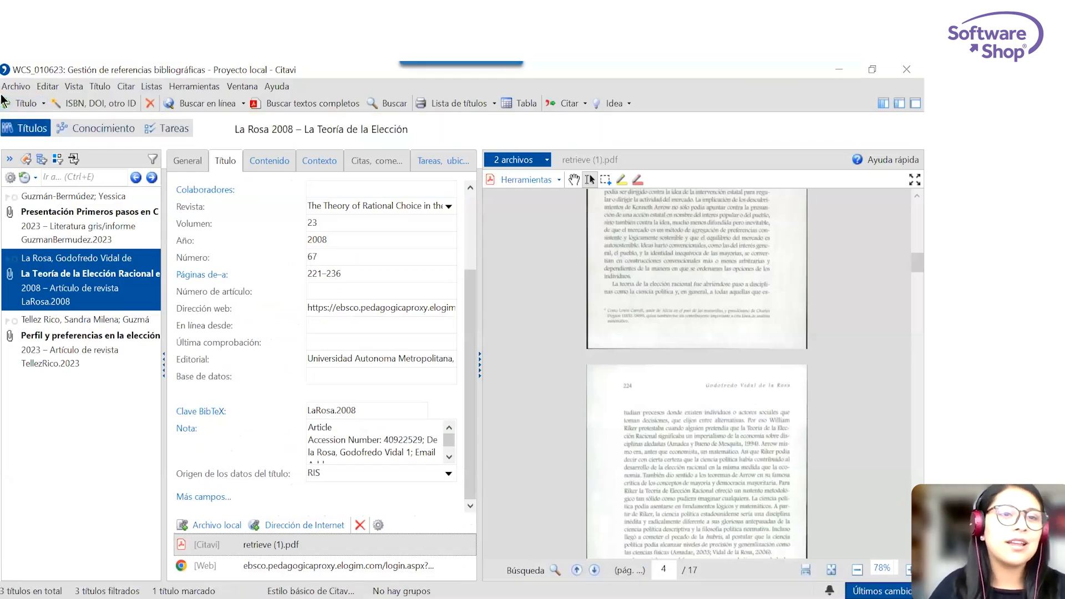
pyautogui.click(12, 86)
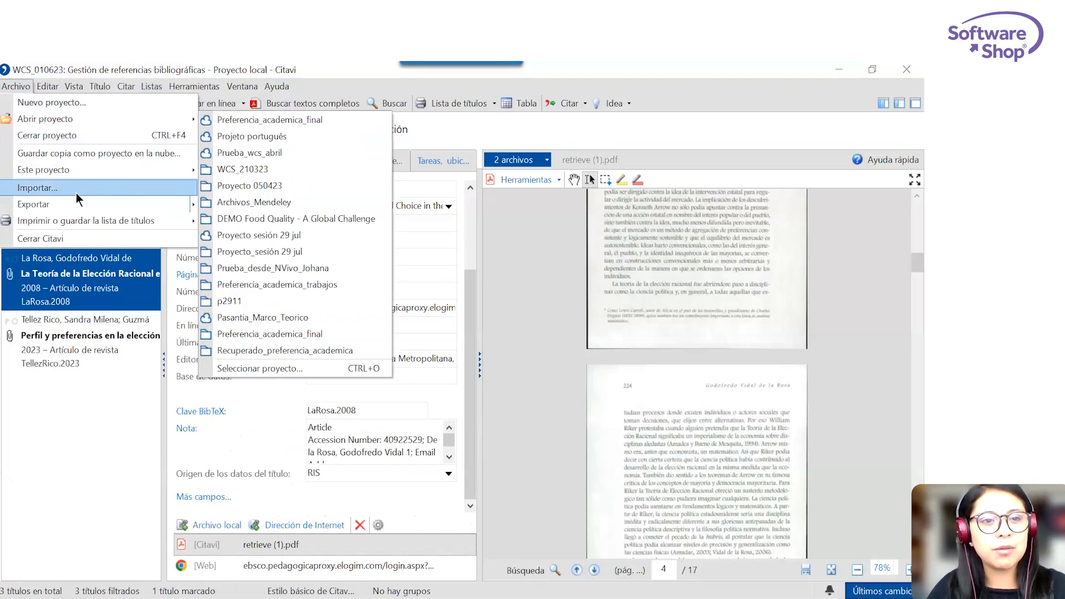
pyautogui.click(144, 192)
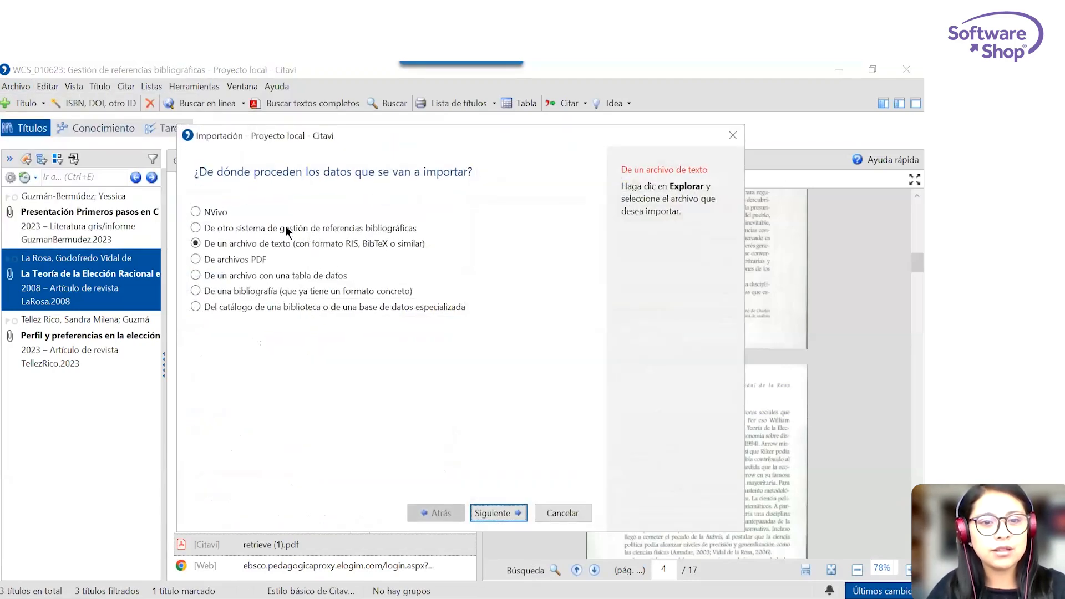
pyautogui.click(254, 261)
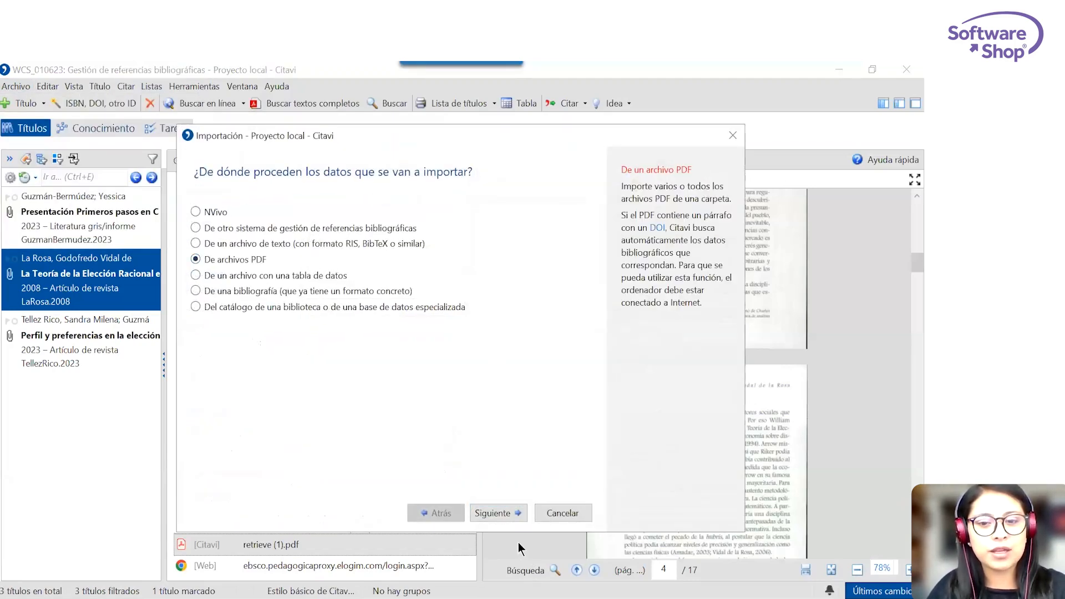
pyautogui.click(518, 514)
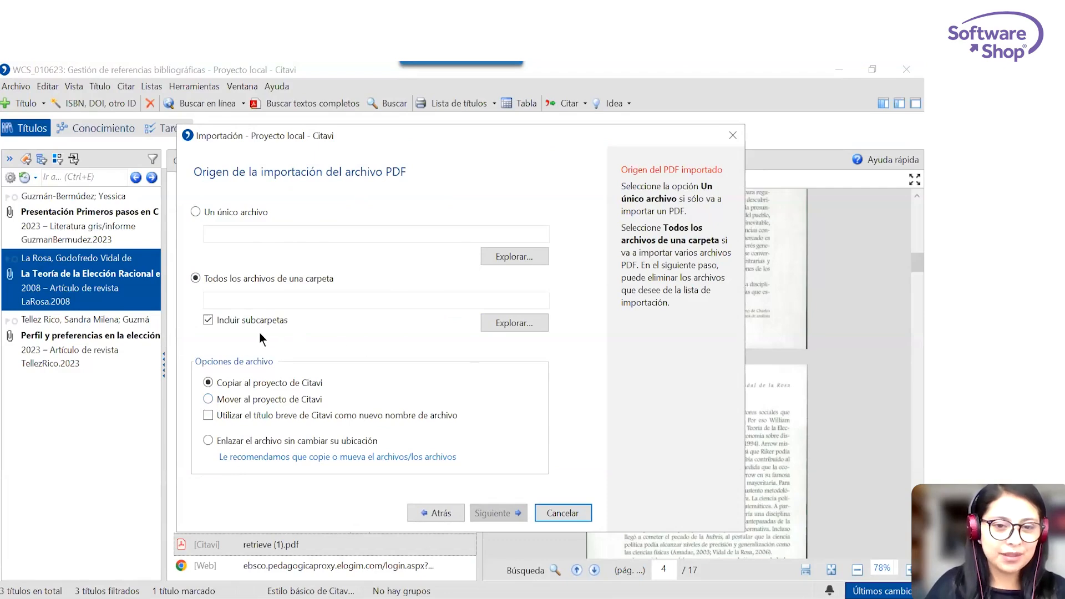
# Set the PDF_temas folder in WCS Citavi 1 jun as the import source and load all of its PDF files.
pyautogui.click(521, 322)
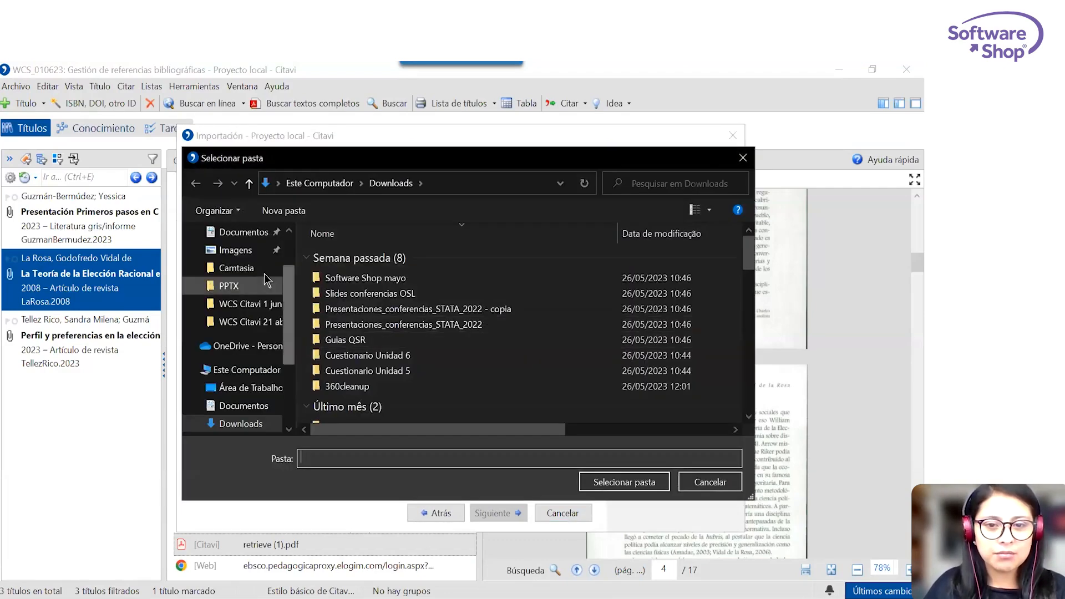
pyautogui.click(249, 304)
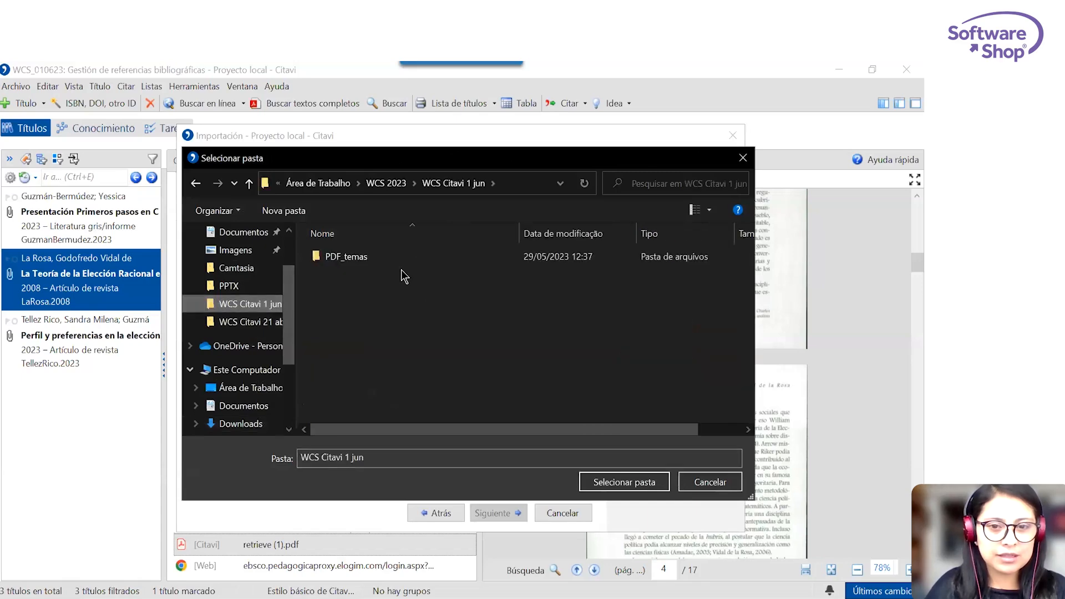
pyautogui.click(394, 261)
pyautogui.click(660, 487)
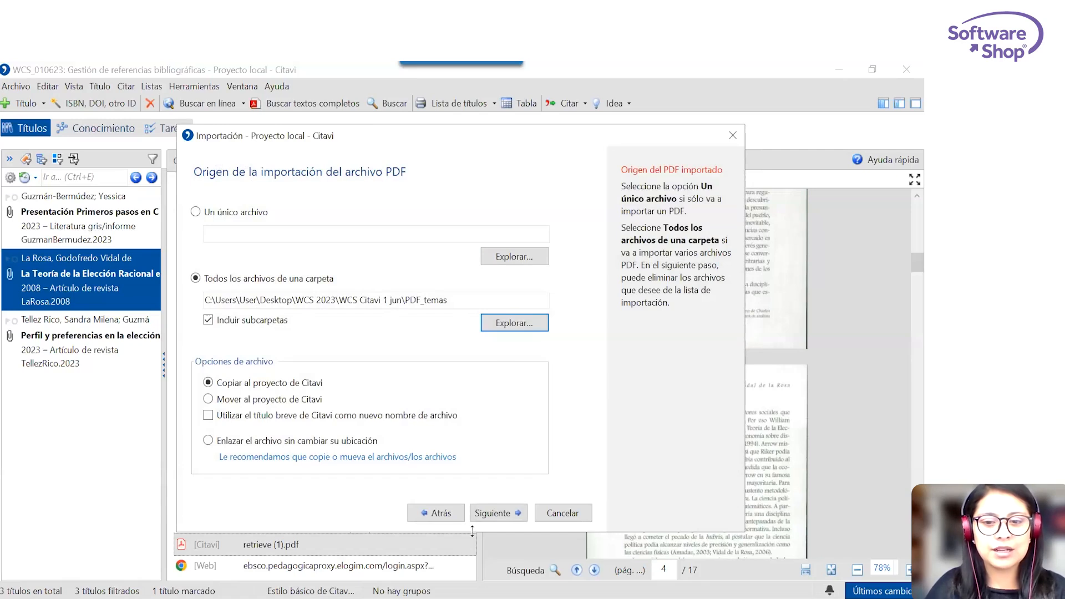
pyautogui.click(498, 515)
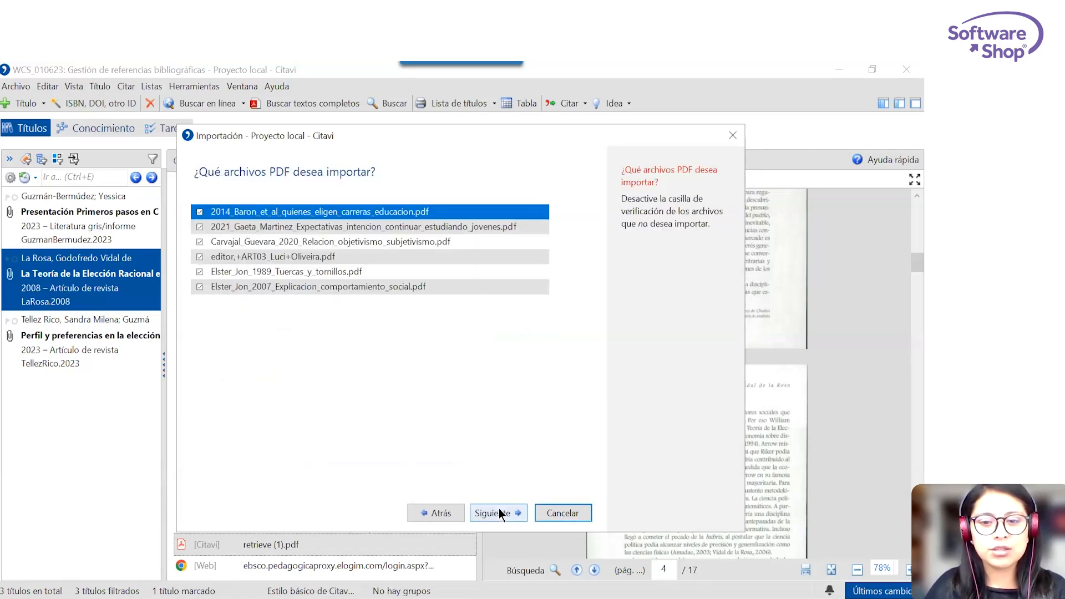
pyautogui.click(499, 511)
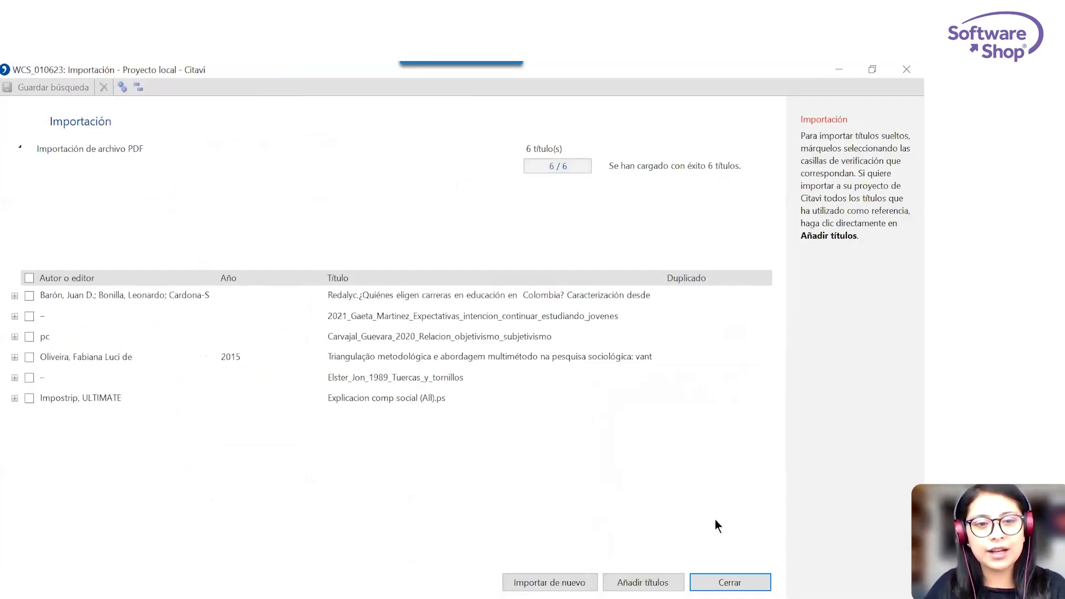
# Expand the details of the first two loaded titles, and add all the titles to the project with their keywords.
pyautogui.click(15, 315)
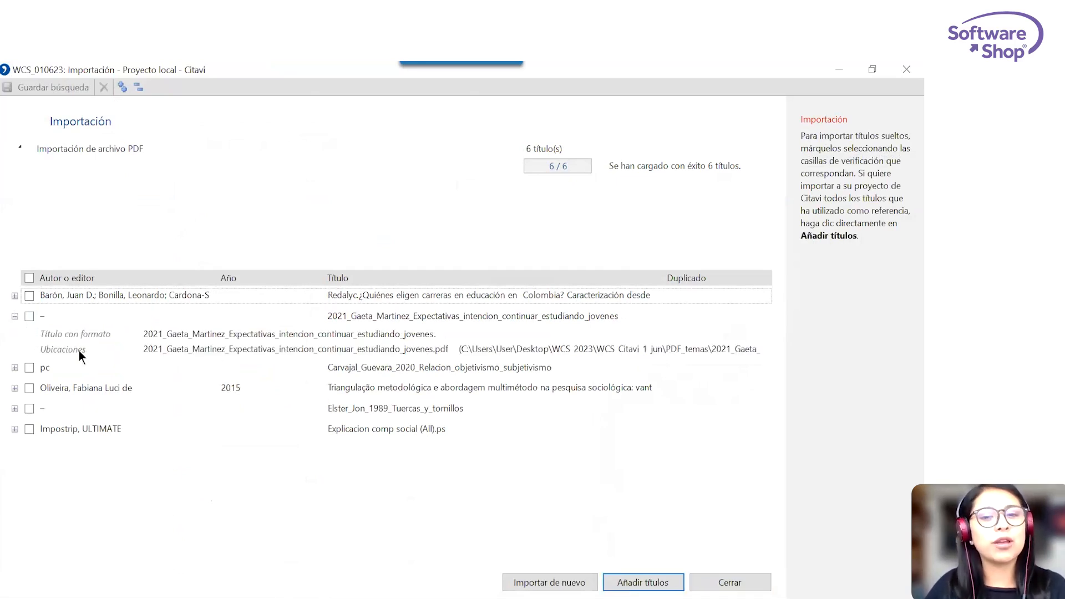
pyautogui.click(14, 296)
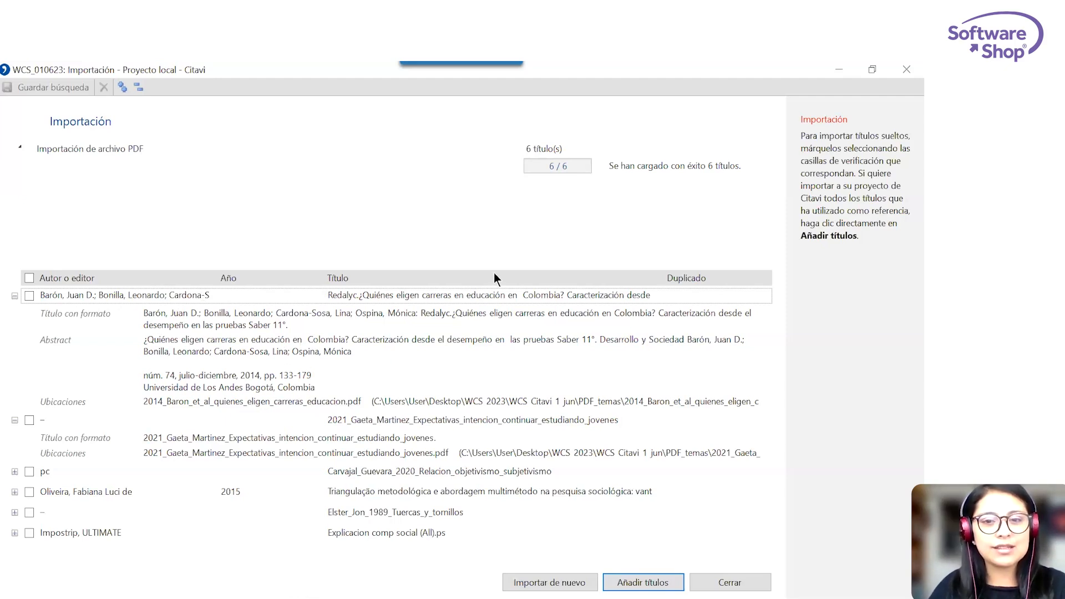
pyautogui.click(29, 278)
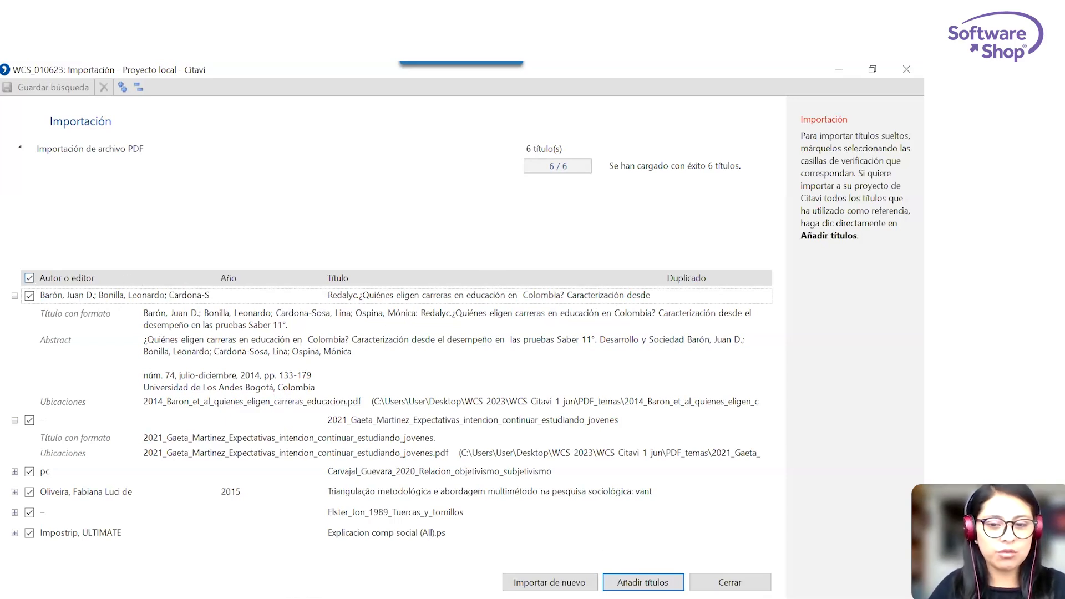
pyautogui.click(643, 582)
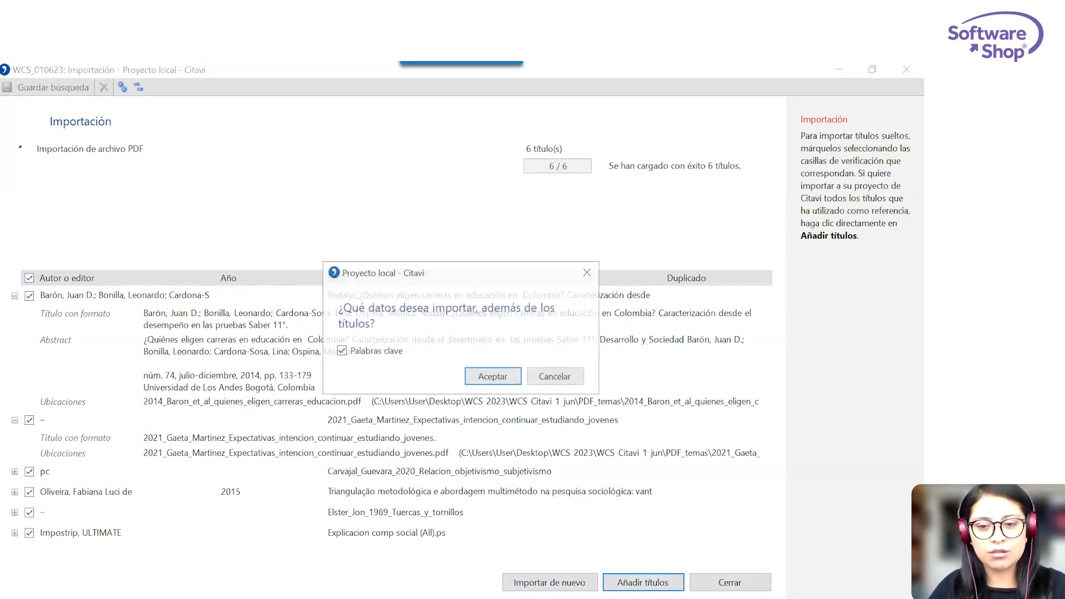
pyautogui.click(492, 374)
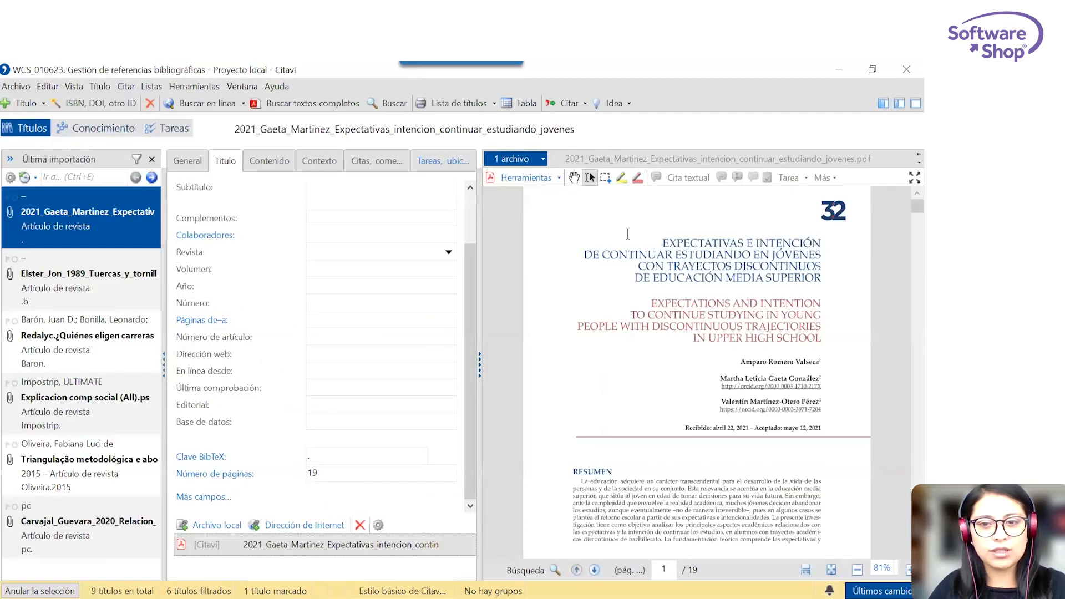
# Compare the bibliographic fields of the imported "¿Quiénes eligen carreras en educación en Colombia?" with its PDF, after viewing the 2021_Gaeta_Martinez PDF.
pyautogui.scroll(-10, 764, 262)
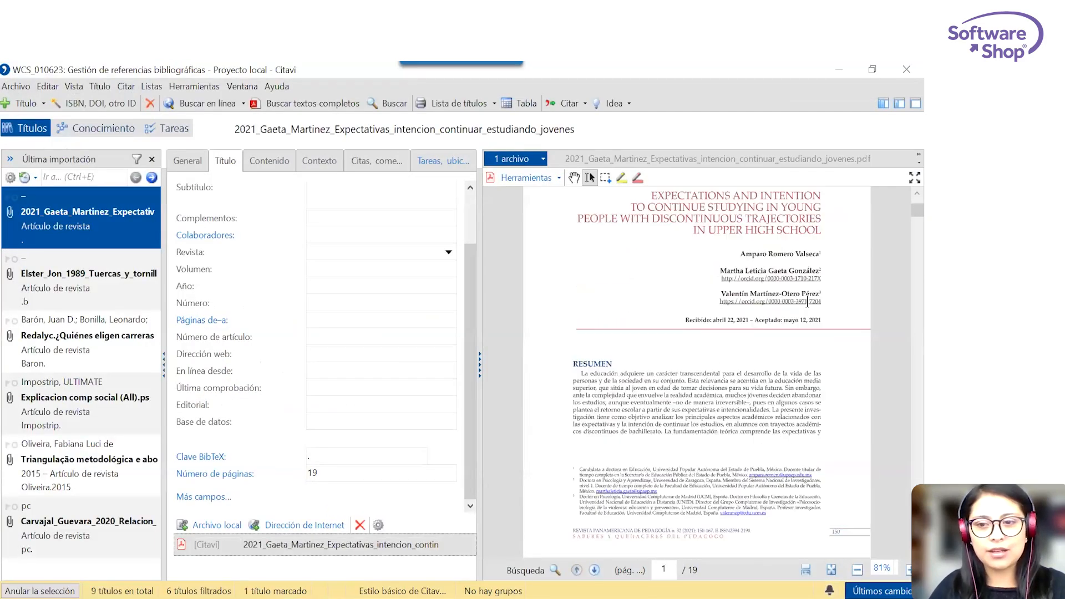
pyautogui.click(113, 359)
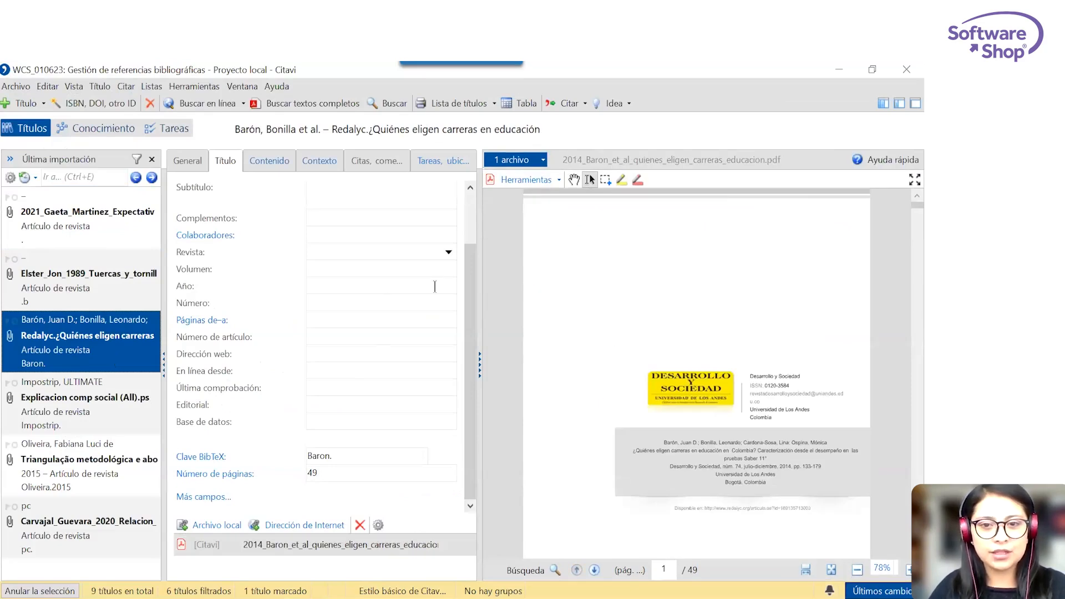
pyautogui.scroll(3, 474, 299)
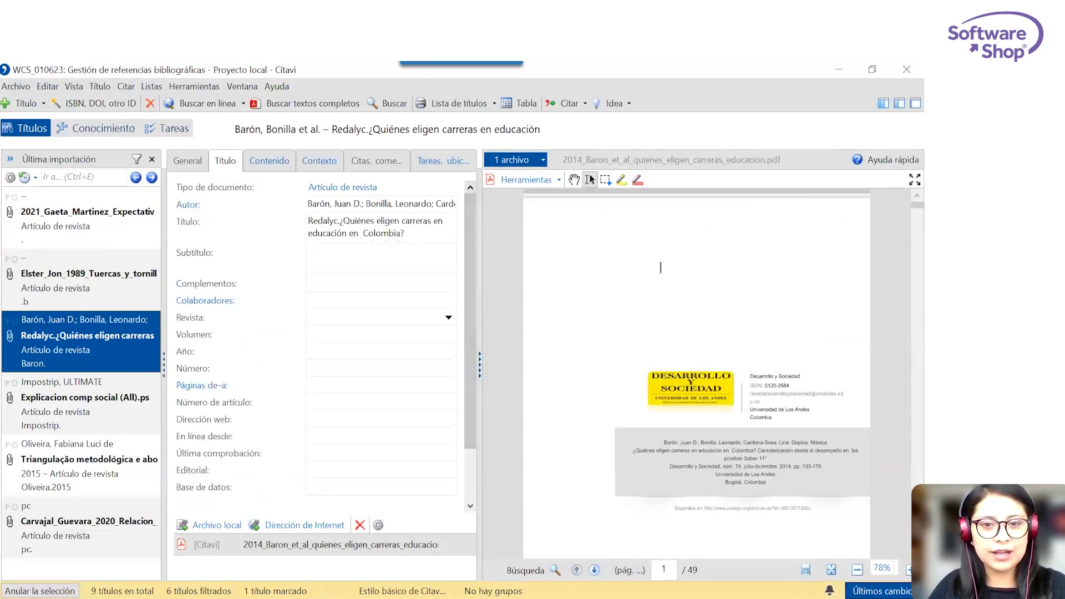
pyautogui.scroll(-15, 716, 298)
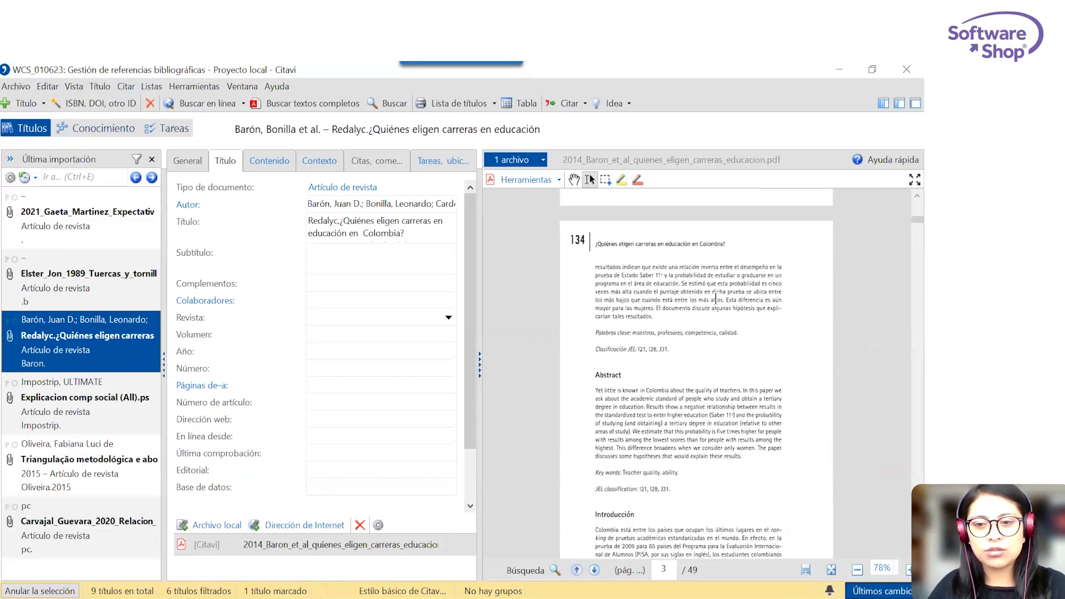
pyautogui.scroll(12, 716, 299)
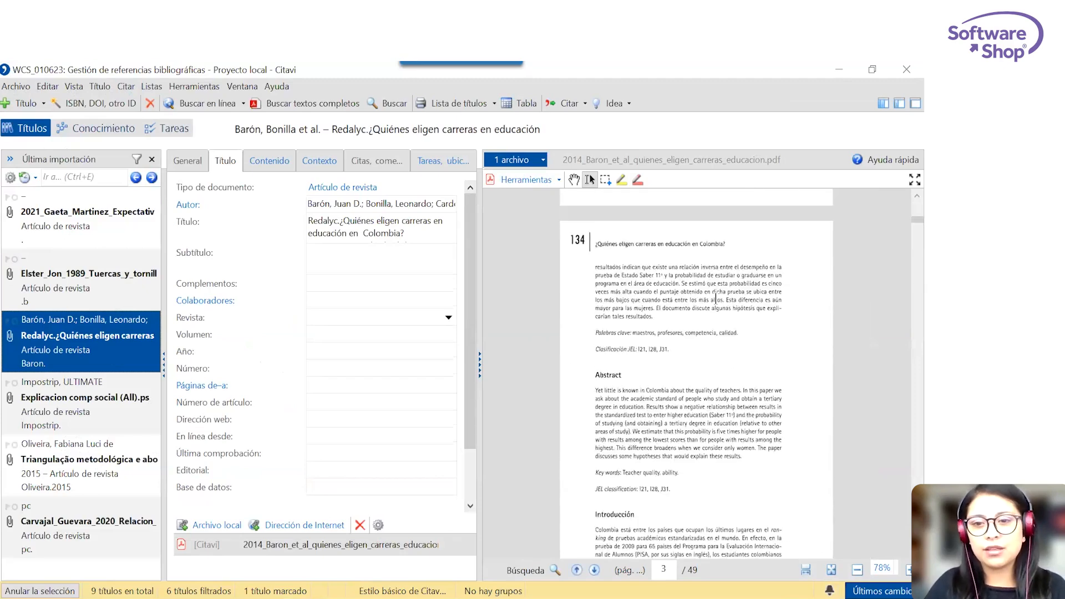
pyautogui.scroll(3, 716, 299)
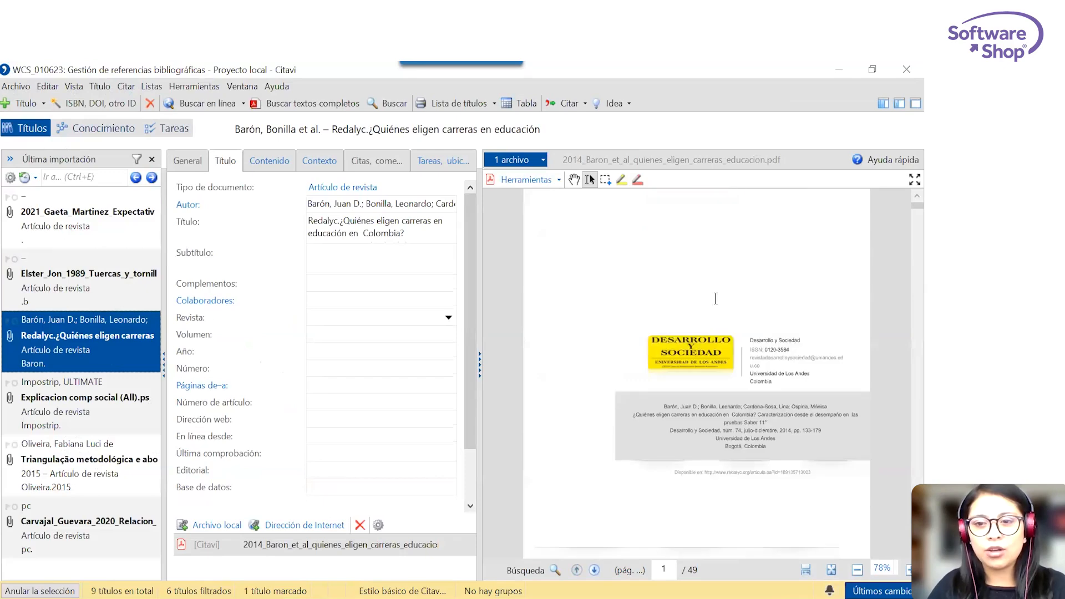
pyautogui.click(79, 105)
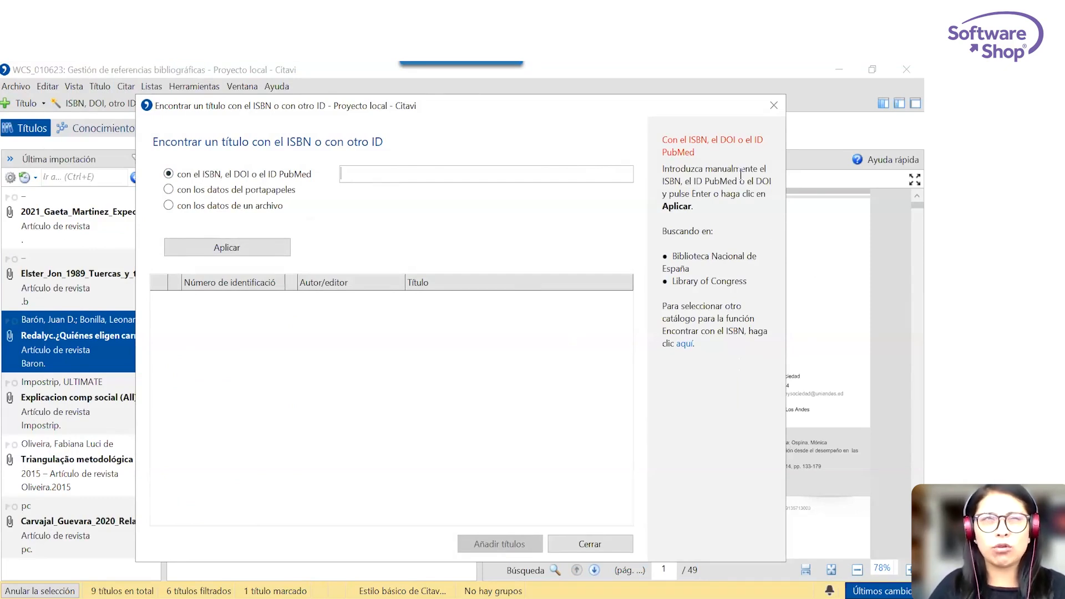
pyautogui.moveTo(328, 597)
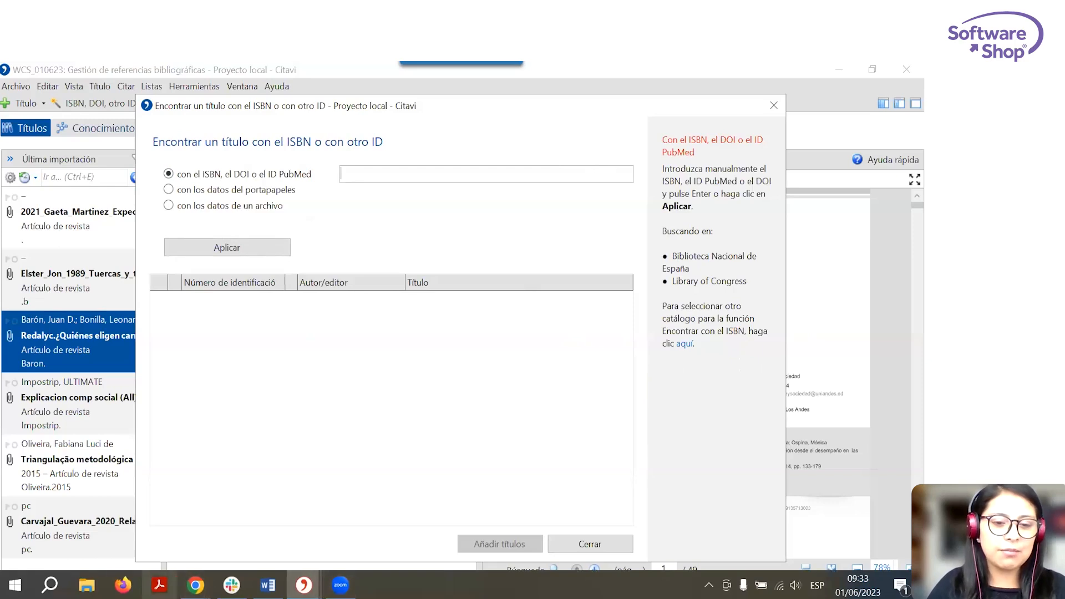
pyautogui.click(123, 585)
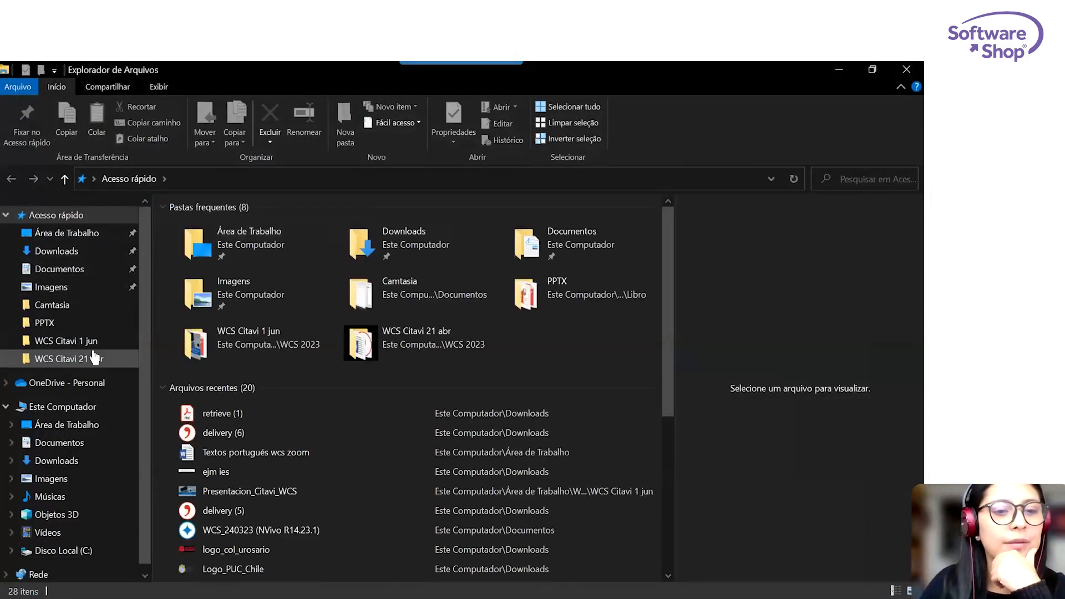
pyautogui.click(84, 341)
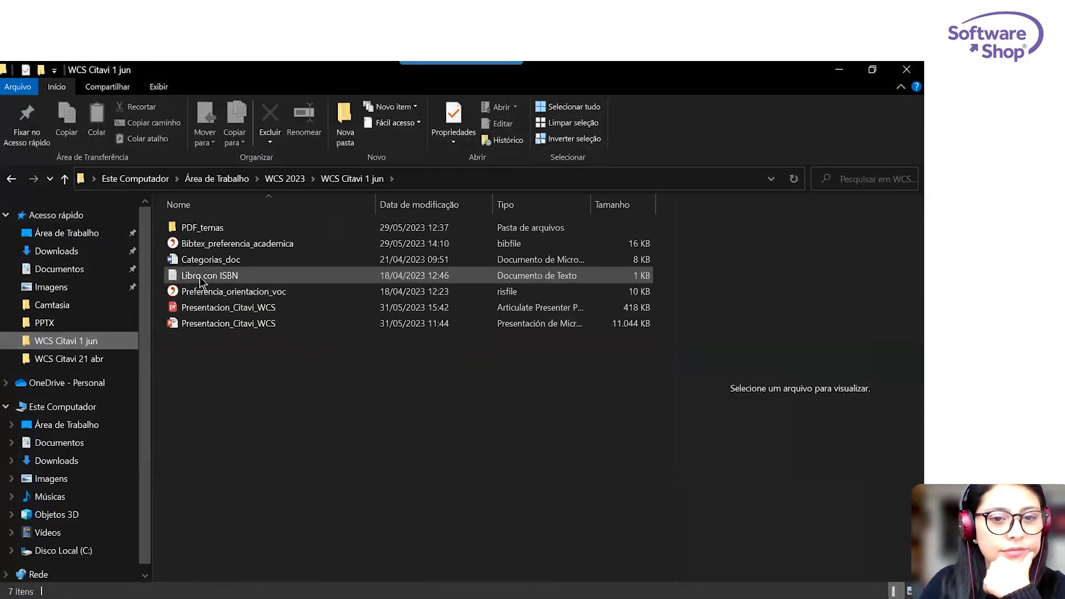
pyautogui.doubleClick(201, 277)
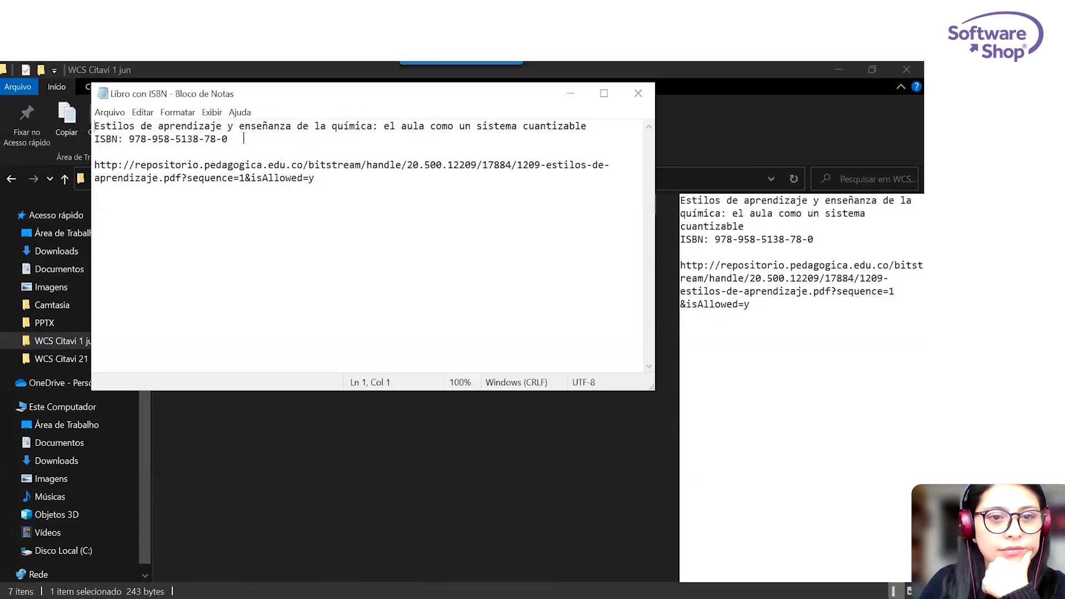
pyautogui.moveTo(244, 139); pyautogui.dragTo(130, 140)
pyautogui.hotkey('ctrl', 'c')
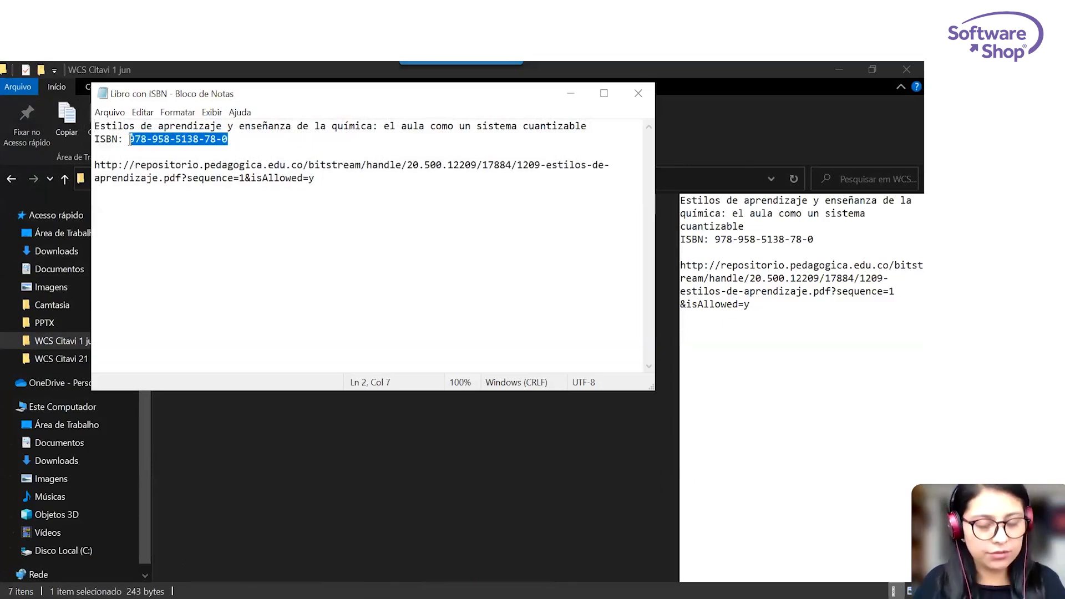
pyautogui.click(571, 94)
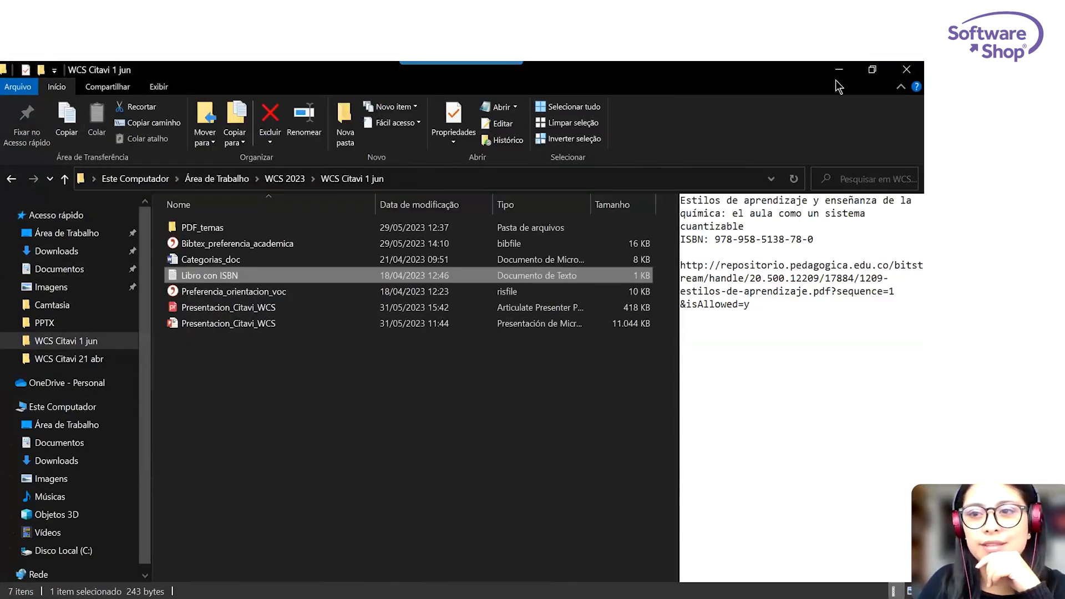
pyautogui.click(839, 70)
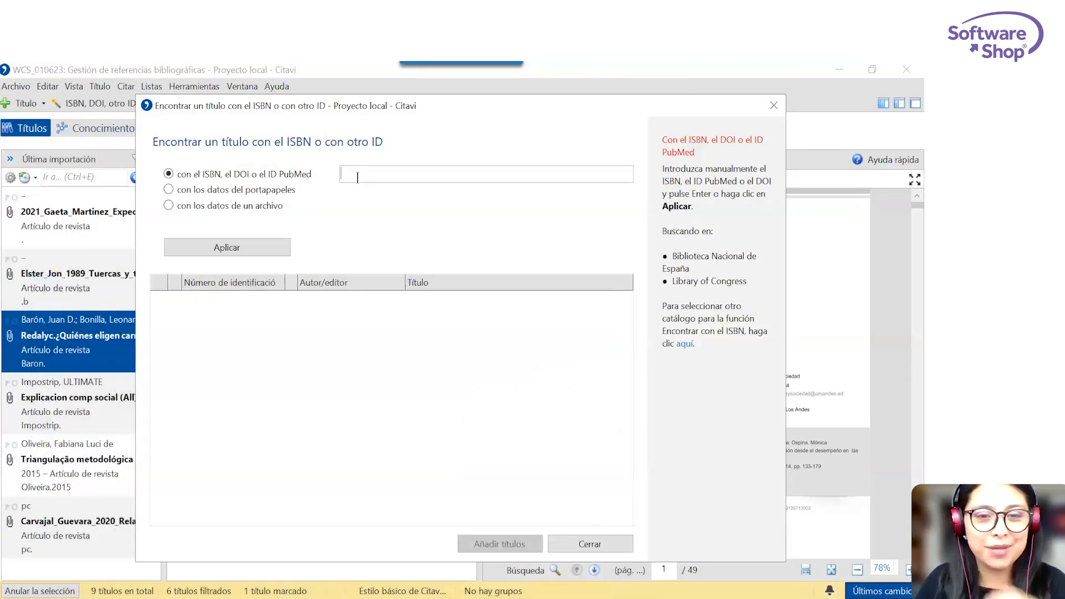
pyautogui.hotkey('ctrl', 'v')
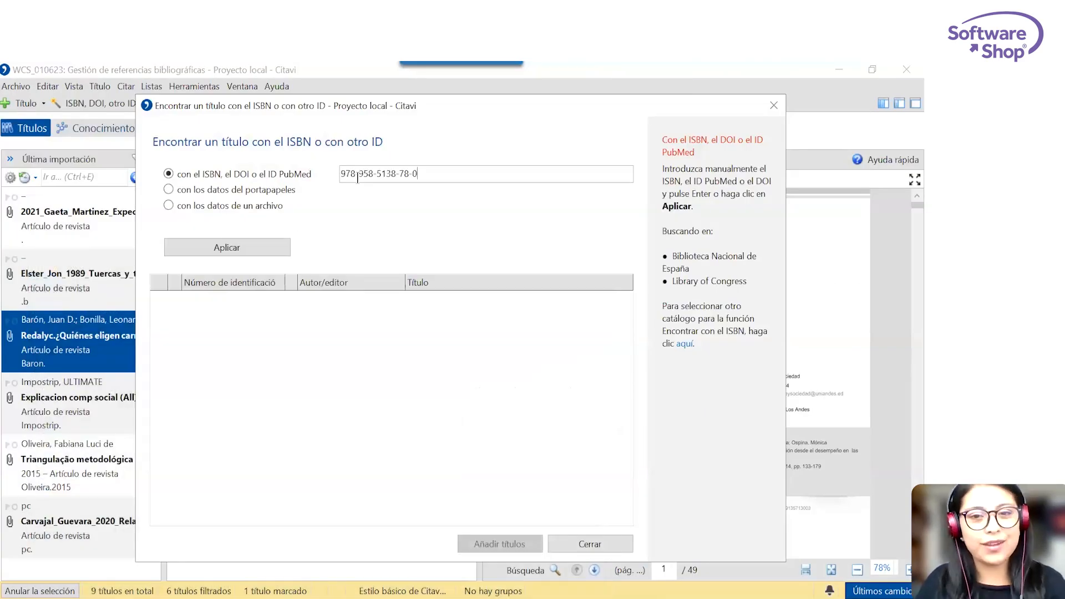
pyautogui.click(265, 244)
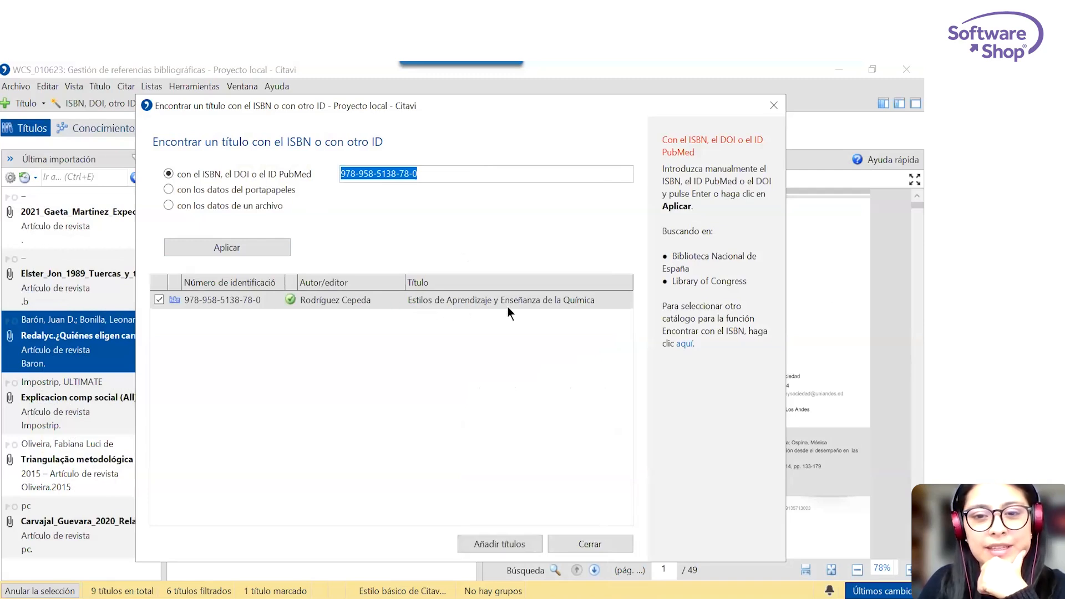
pyautogui.click(508, 544)
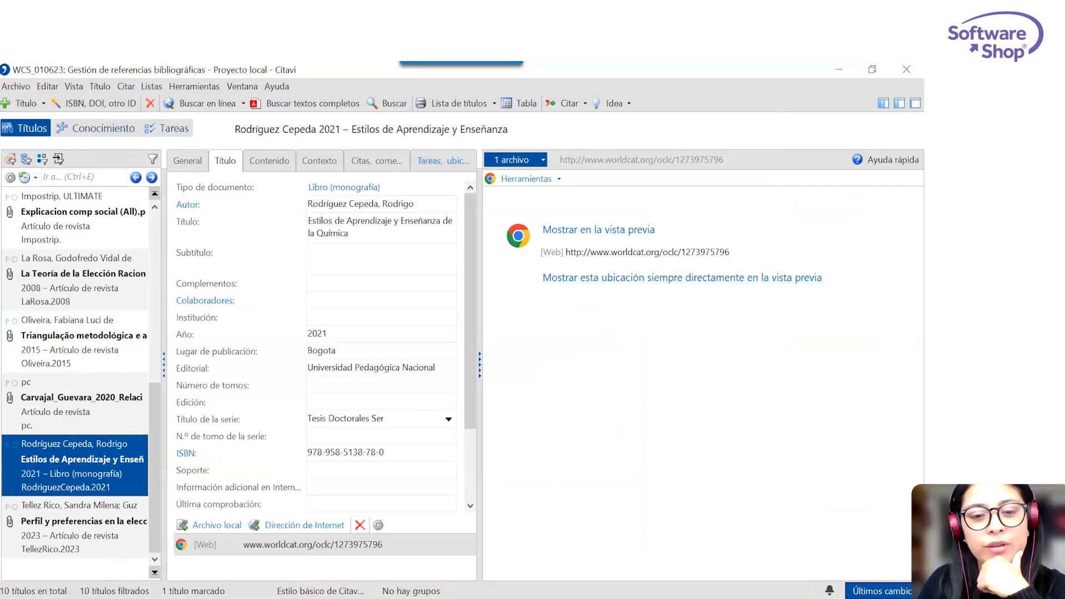
# Copy the repositorio.pedagogica.edu.co PDF address from the Libro con ISBN text file and open it in a new Chrome tab.
pyautogui.moveTo(195, 586)
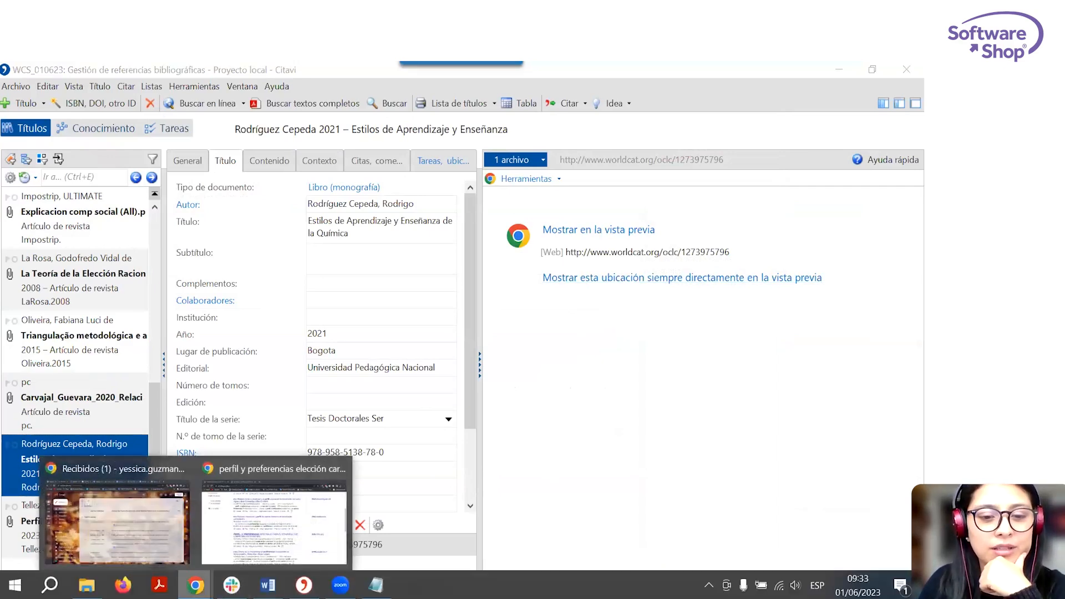
pyautogui.click(376, 585)
pyautogui.moveTo(313, 185); pyautogui.dragTo(86, 162)
pyautogui.hotkey('ctrl', 'c')
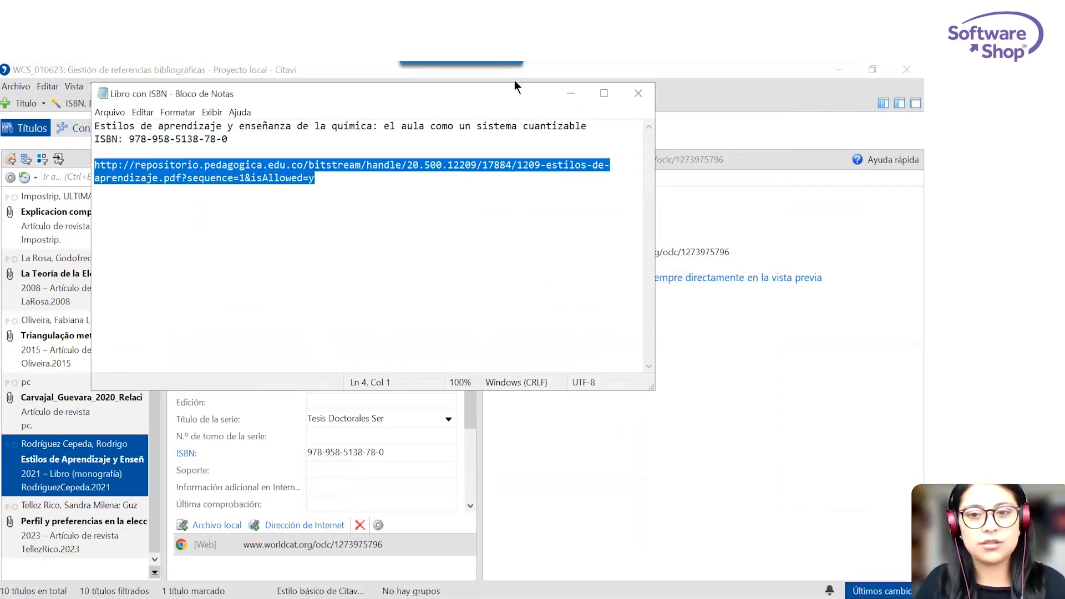
pyautogui.click(571, 93)
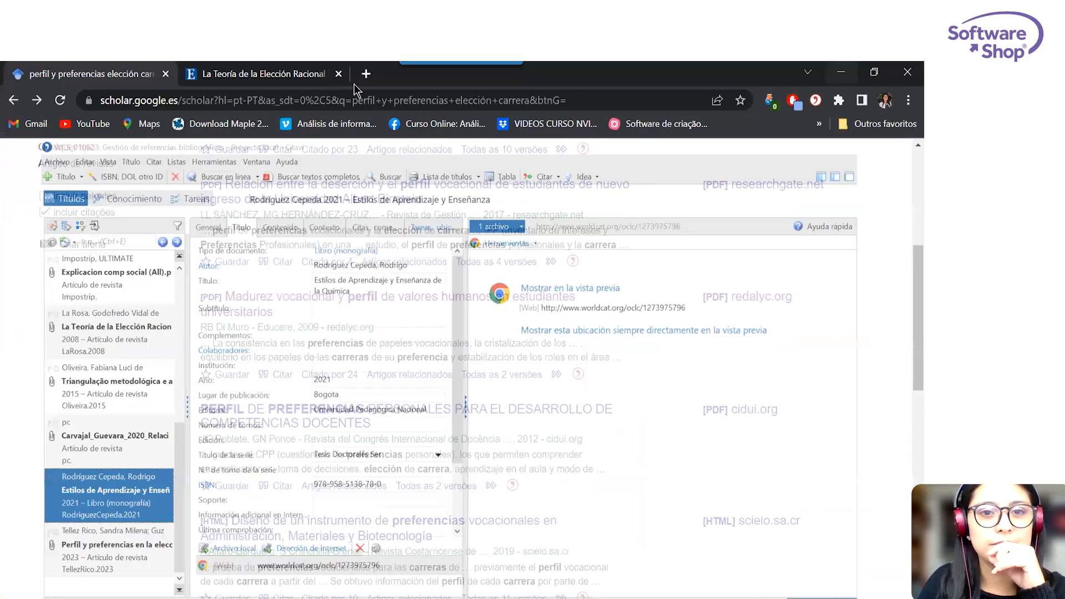
pyautogui.click(360, 75)
pyautogui.hotkey('ctrl', 'v')
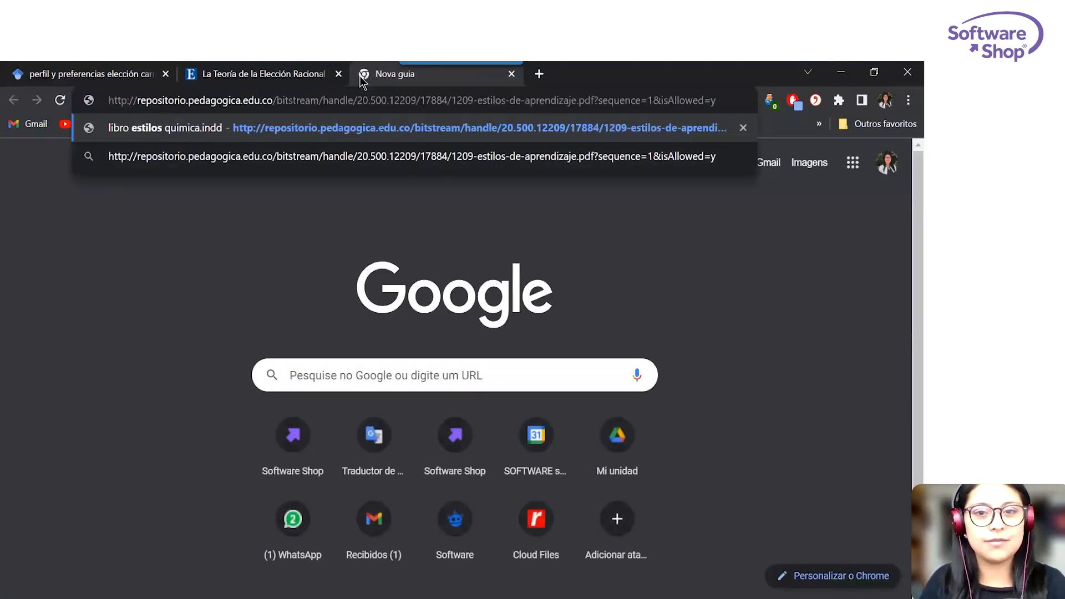
pyautogui.press('Return')
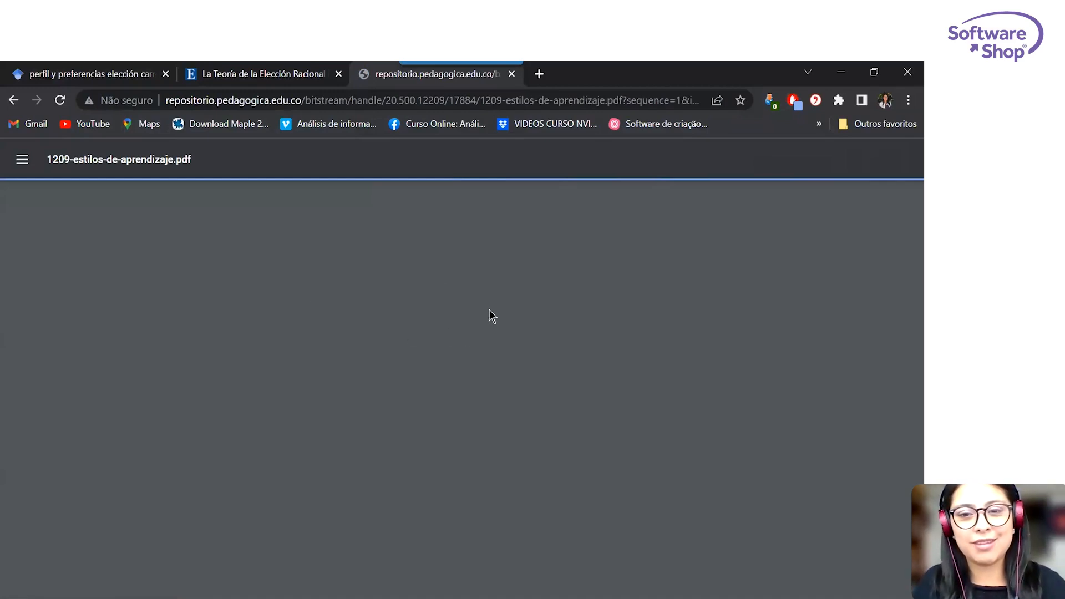
# Send the book PDF to Citavi with Citavi Picker as a local file for the current reference, and return to Citavi.
pyautogui.scroll(-20, 489, 322)
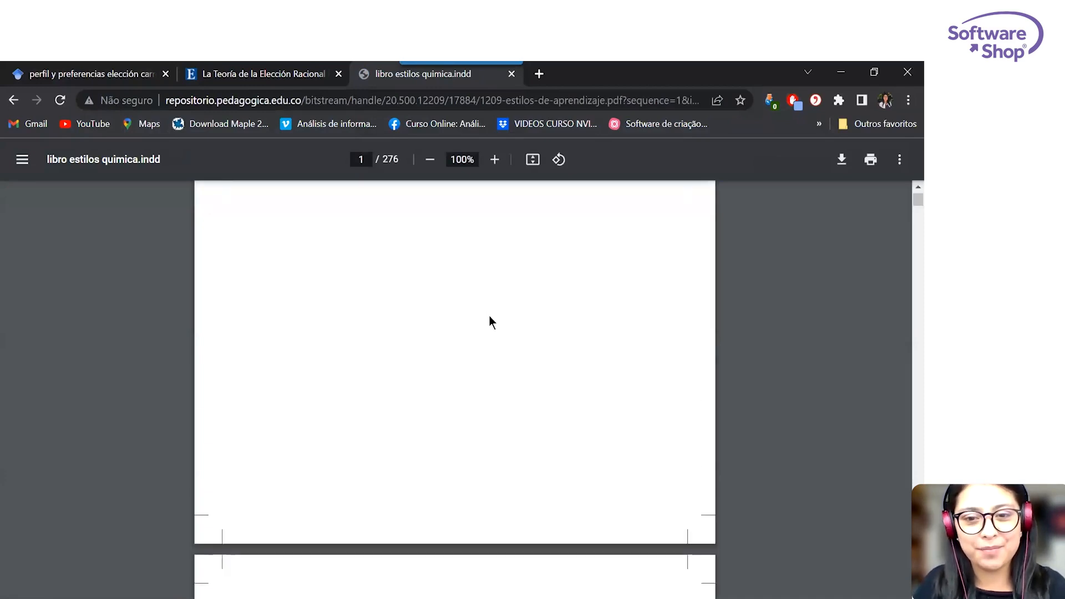
pyautogui.scroll(-10, 489, 322)
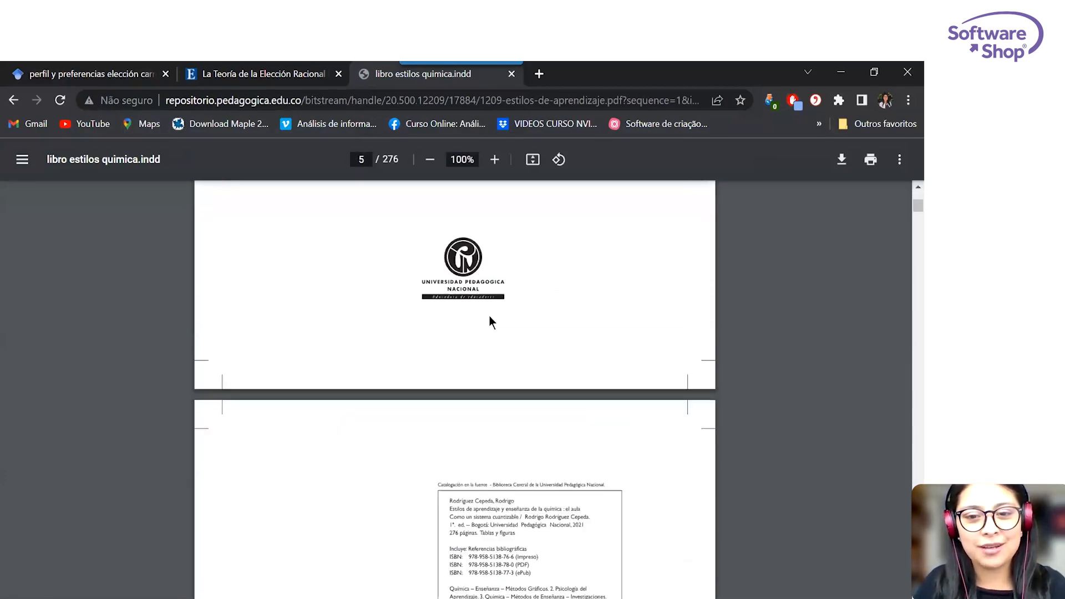
pyautogui.rightClick(540, 422)
pyautogui.moveTo(592, 392)
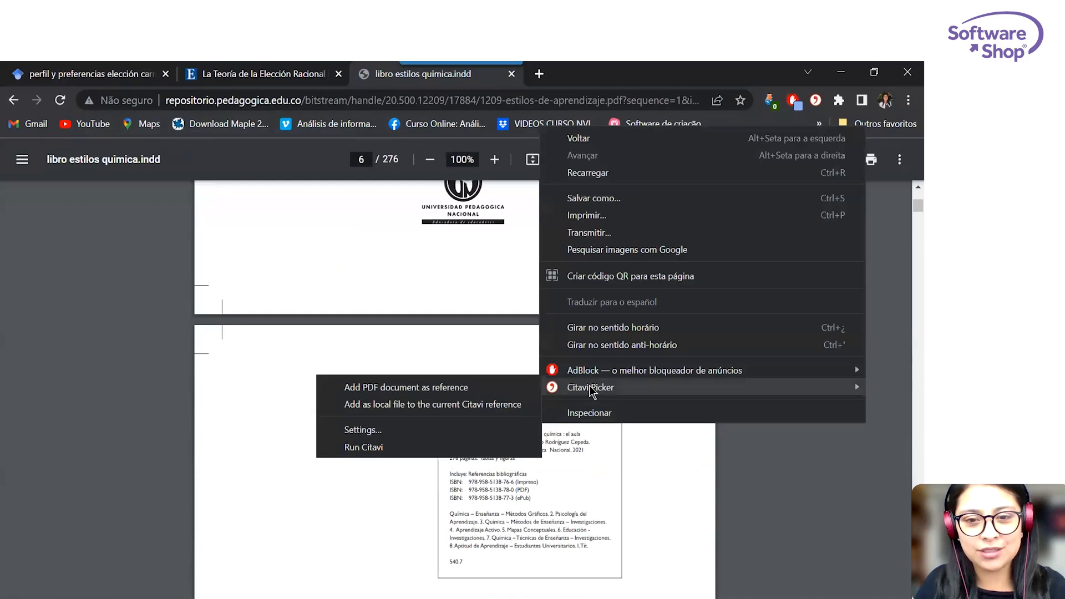
pyautogui.click(484, 405)
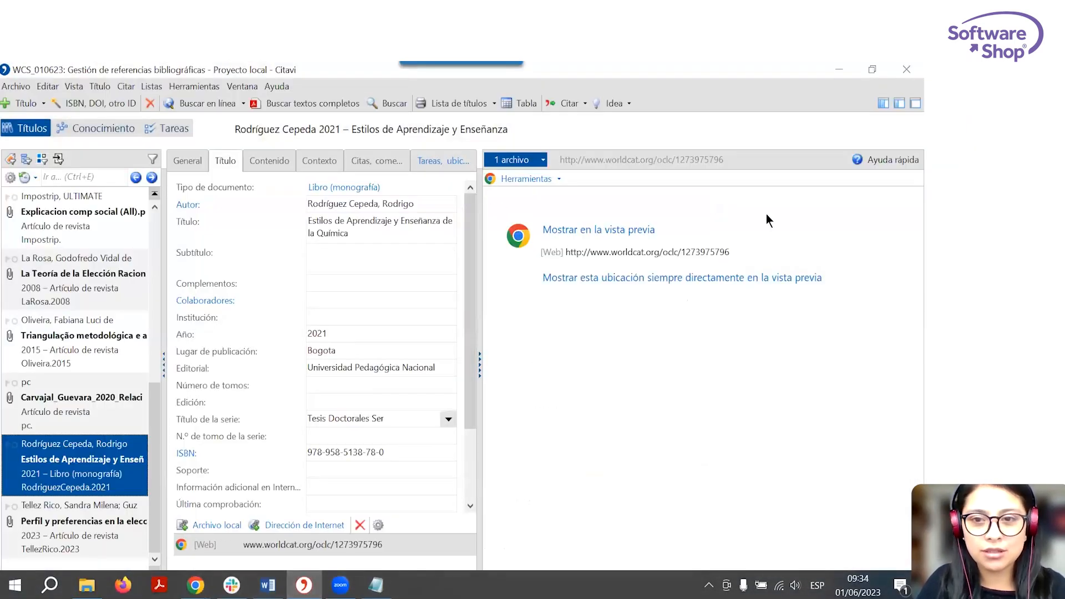
pyautogui.click(848, 72)
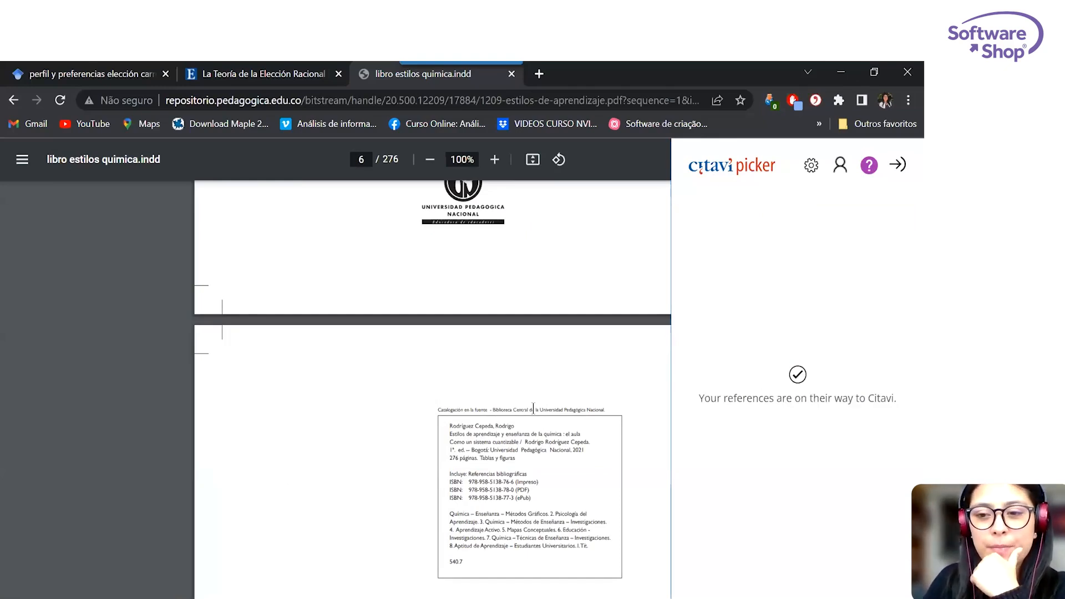
pyautogui.click(304, 586)
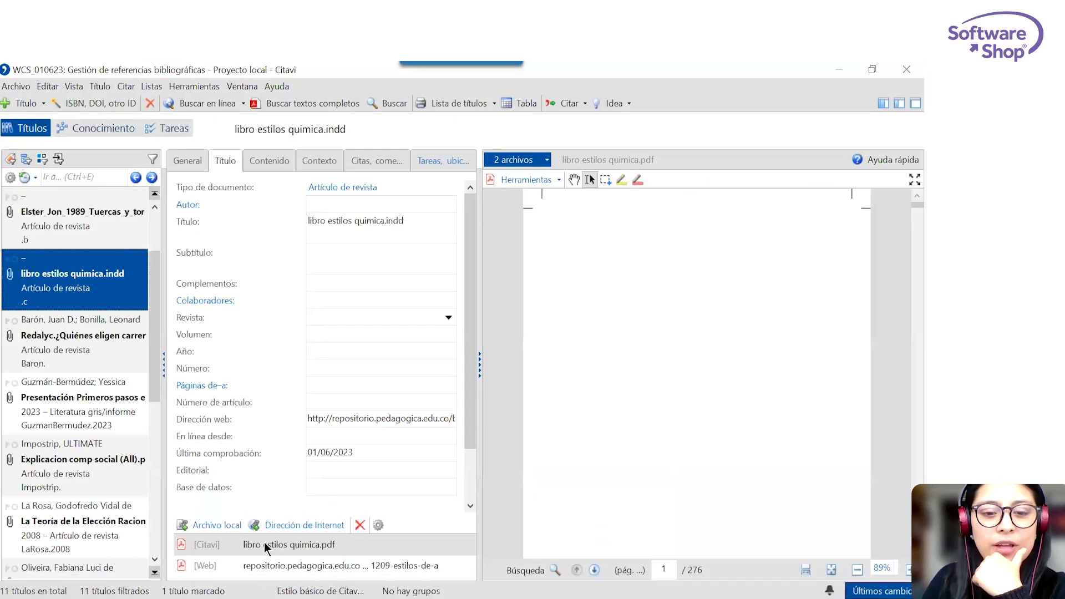
# Examine the pages of the imported PDF libro estilos quimica and the bibliographic fields filled in for its title.
pyautogui.scroll(-12, 745, 390)
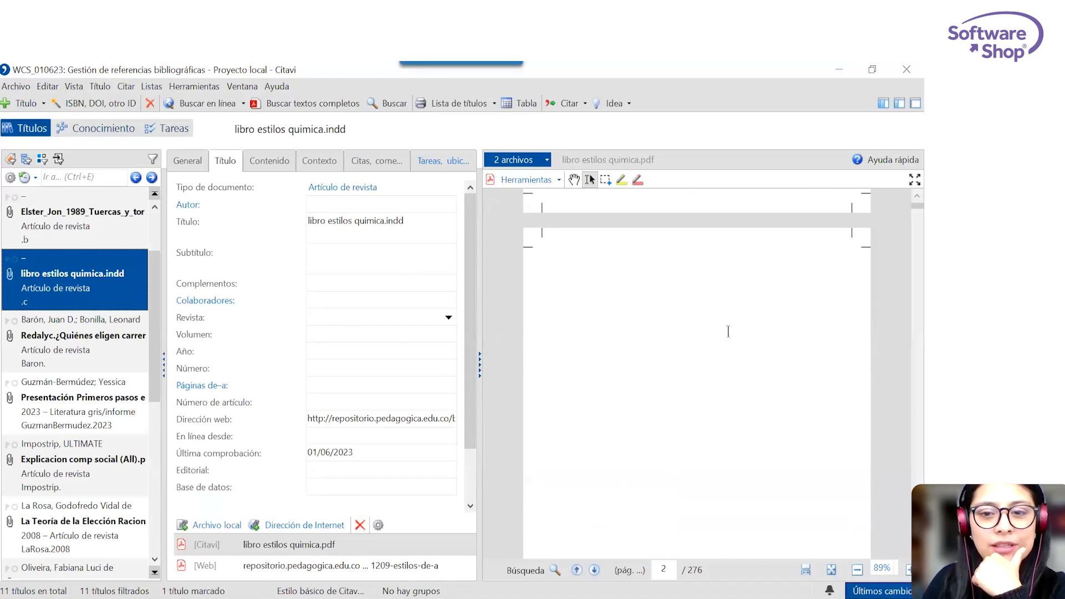
pyautogui.scroll(-6, 733, 317)
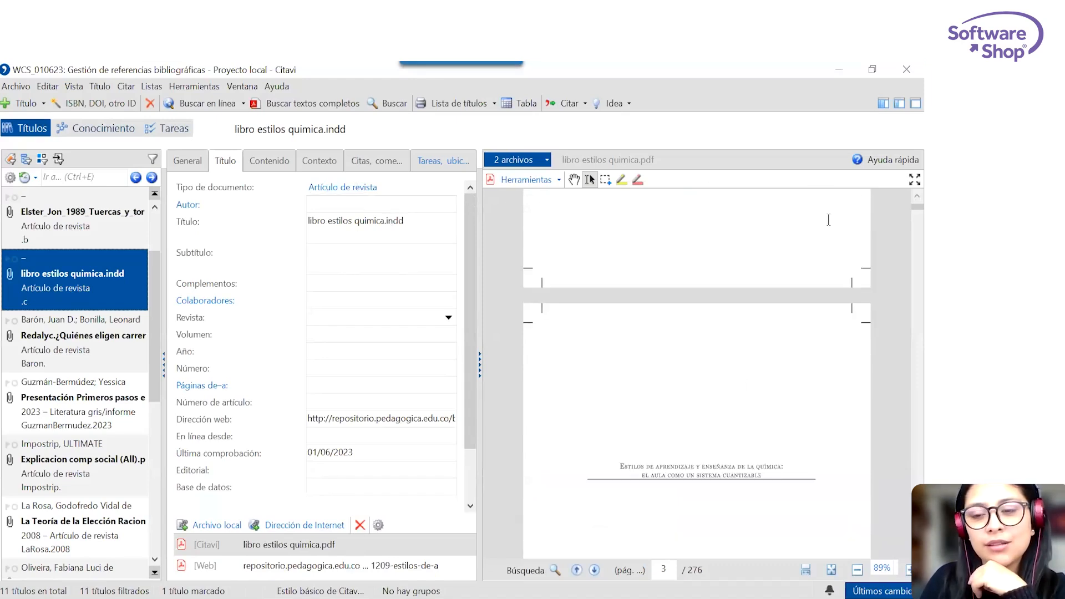
pyautogui.scroll(3, 803, 283)
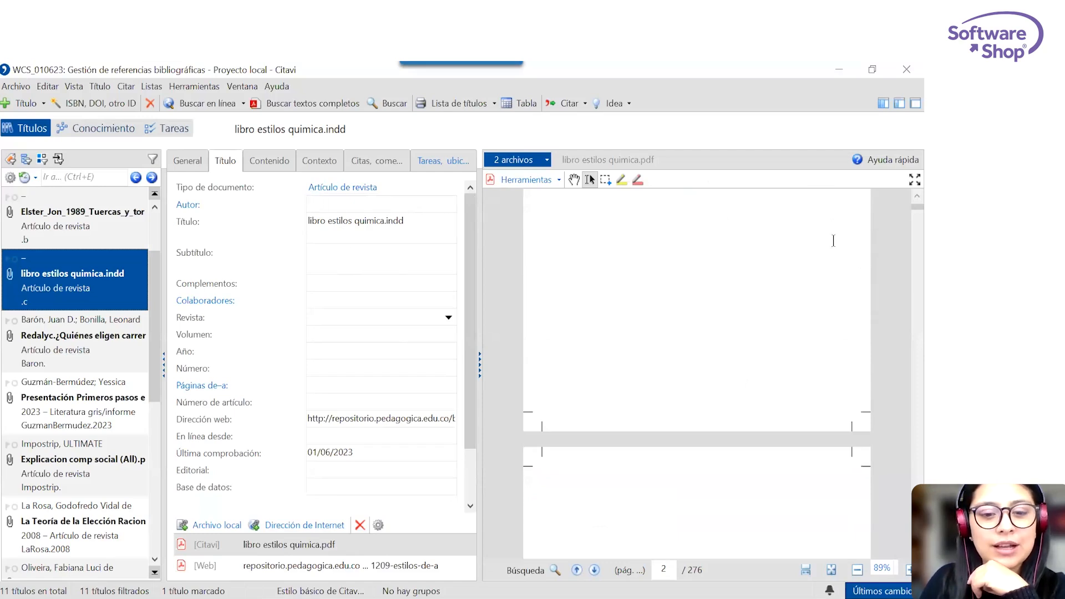
pyautogui.scroll(5, 832, 266)
pyautogui.scroll(2, 810, 296)
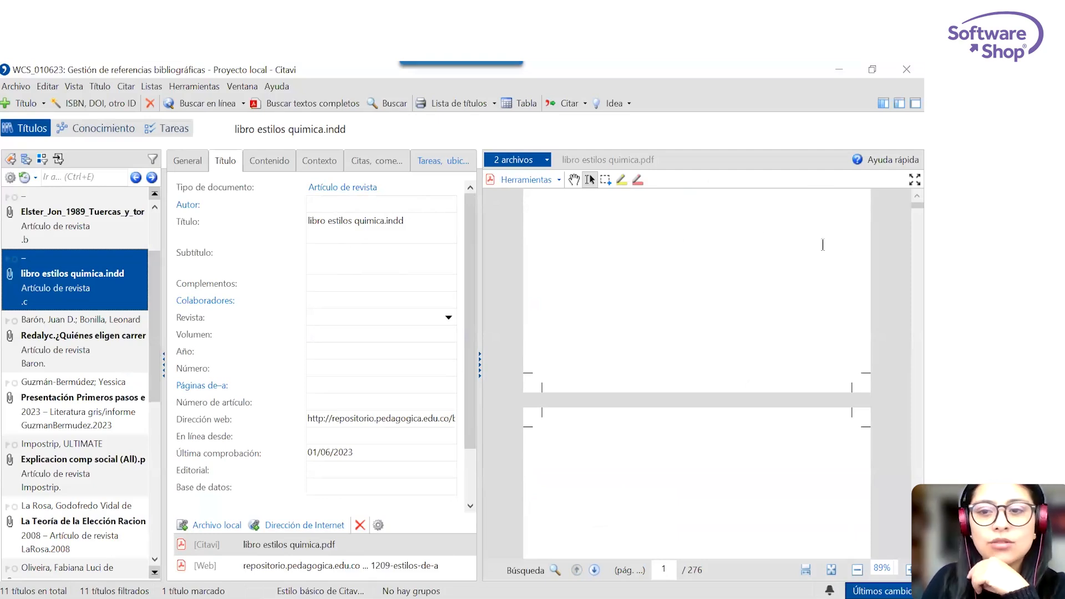
pyautogui.scroll(-3, 854, 259)
pyautogui.moveTo(914, 206); pyautogui.dragTo(901, 454)
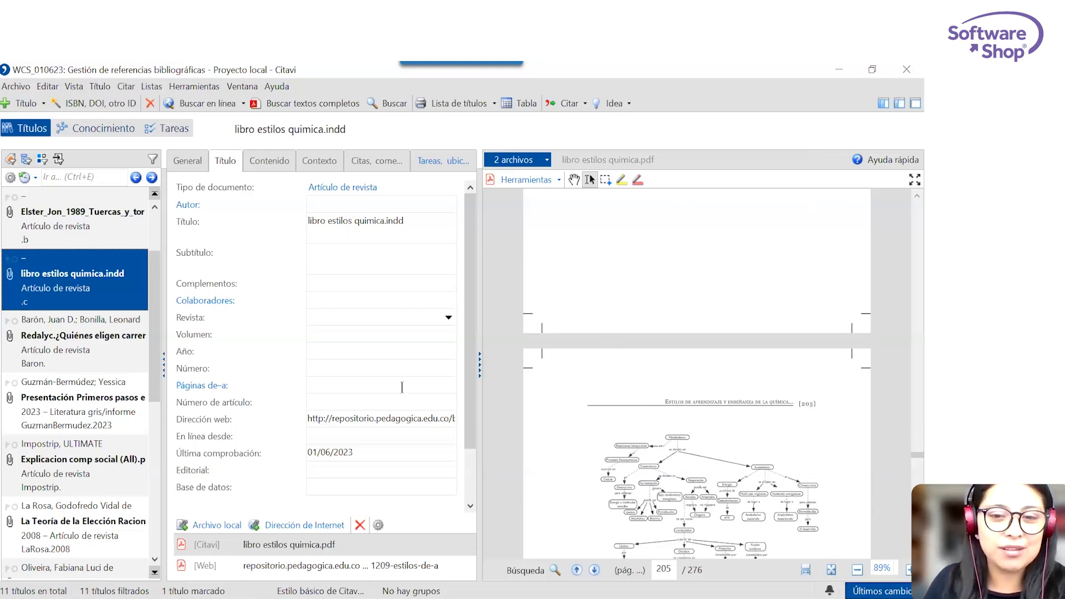
pyautogui.scroll(-2, 467, 364)
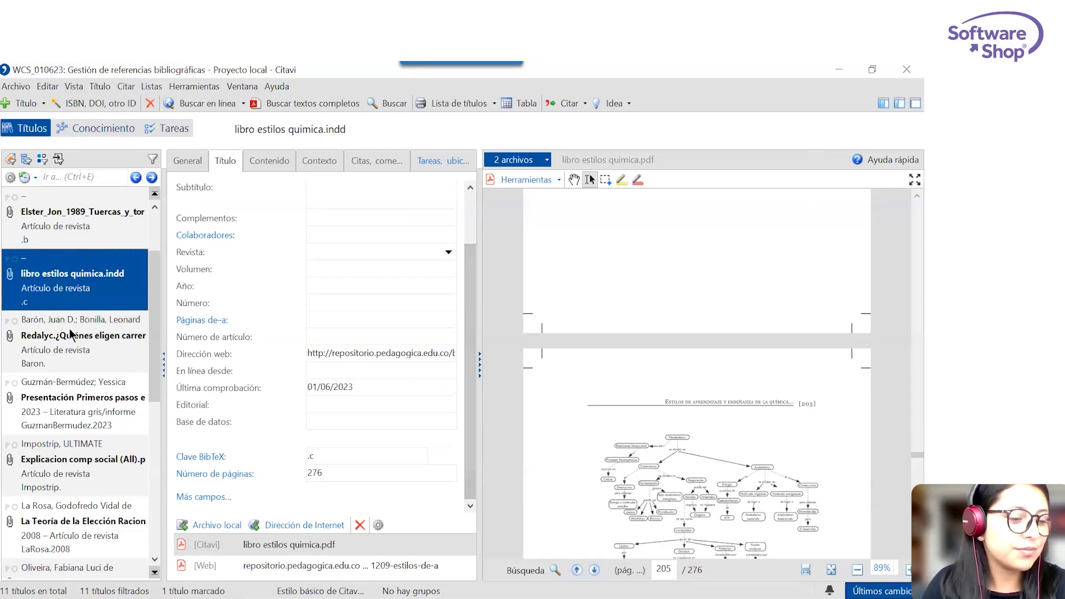
# Look over the title list and show the category column and the group column beside it.
pyautogui.moveTo(150, 275); pyautogui.dragTo(149, 239)
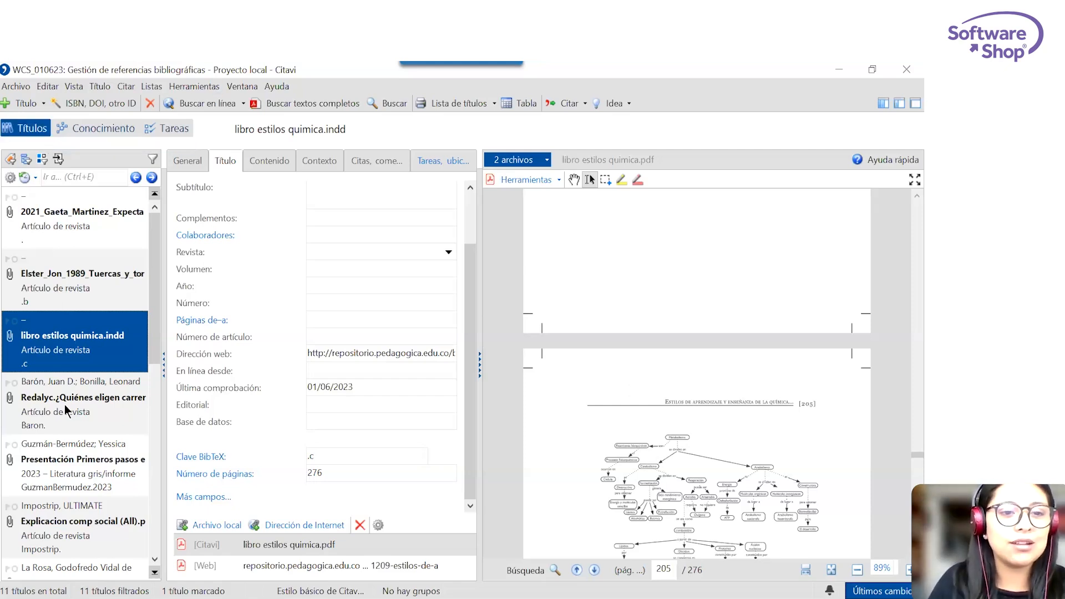
pyautogui.click(21, 160)
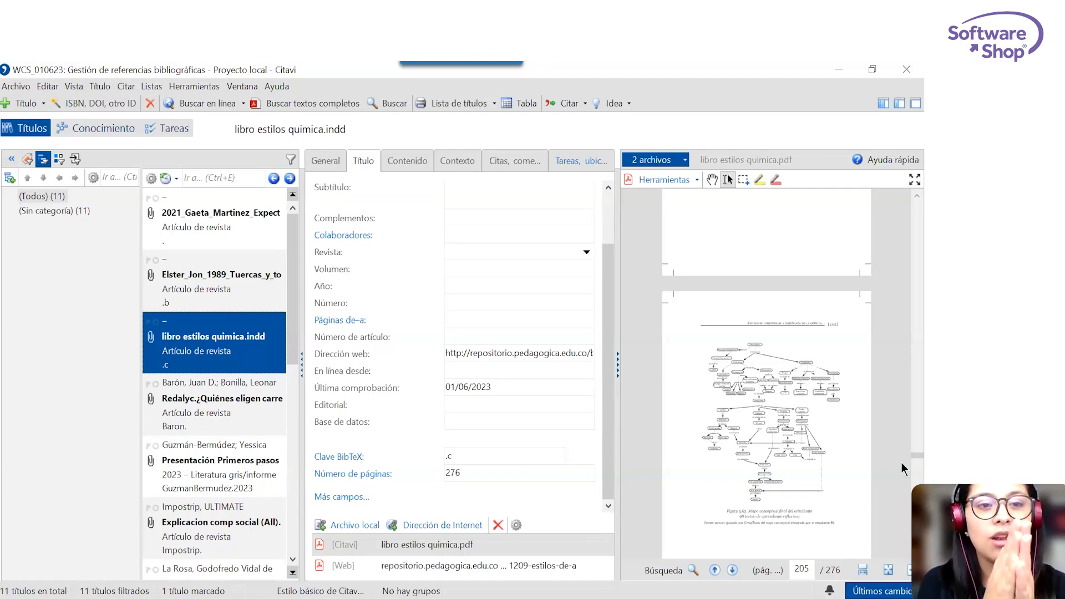
pyautogui.click(61, 162)
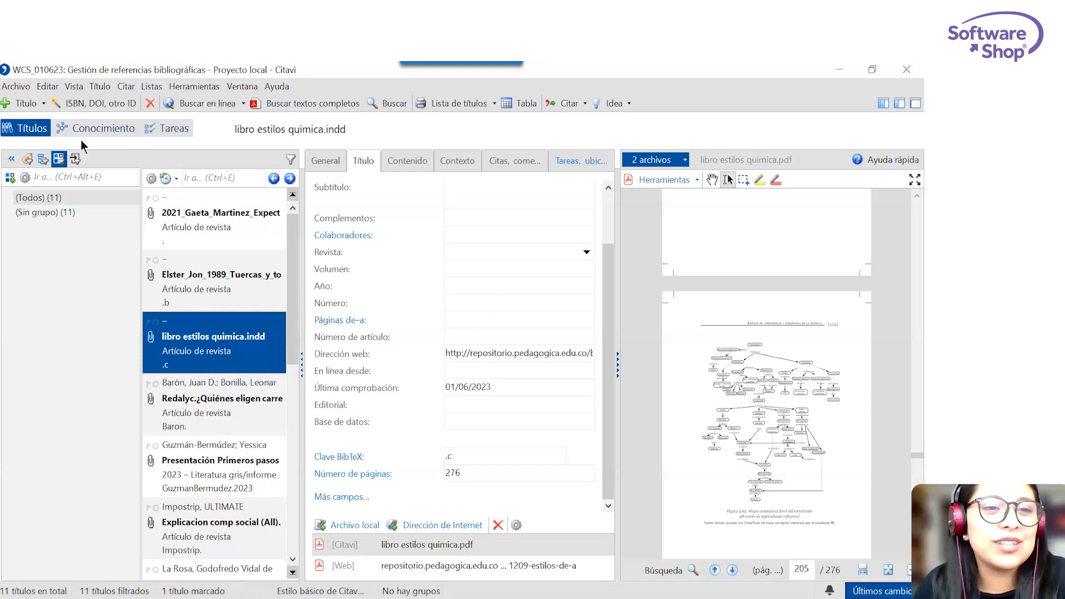
# Show the category column in the knowledge organizer and create a first category named Introducción.
pyautogui.click(129, 127)
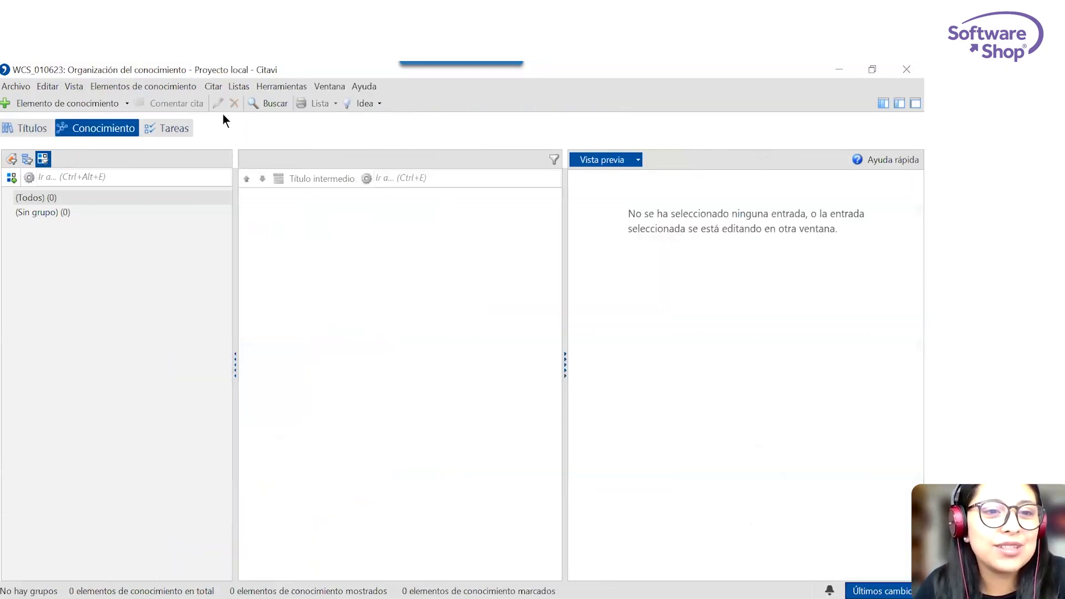
pyautogui.click(25, 159)
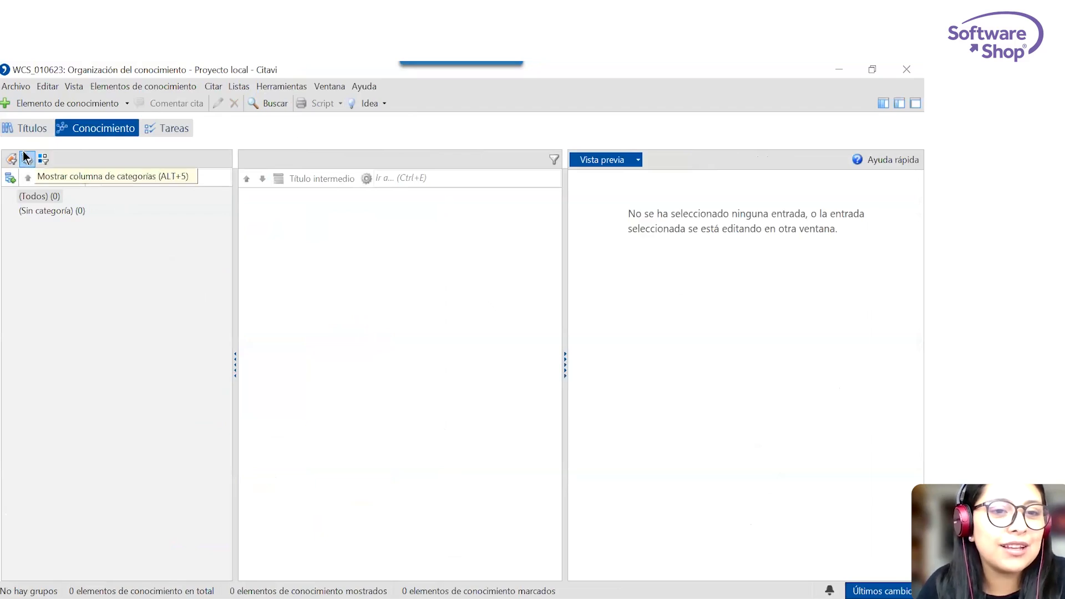
pyautogui.click(45, 159)
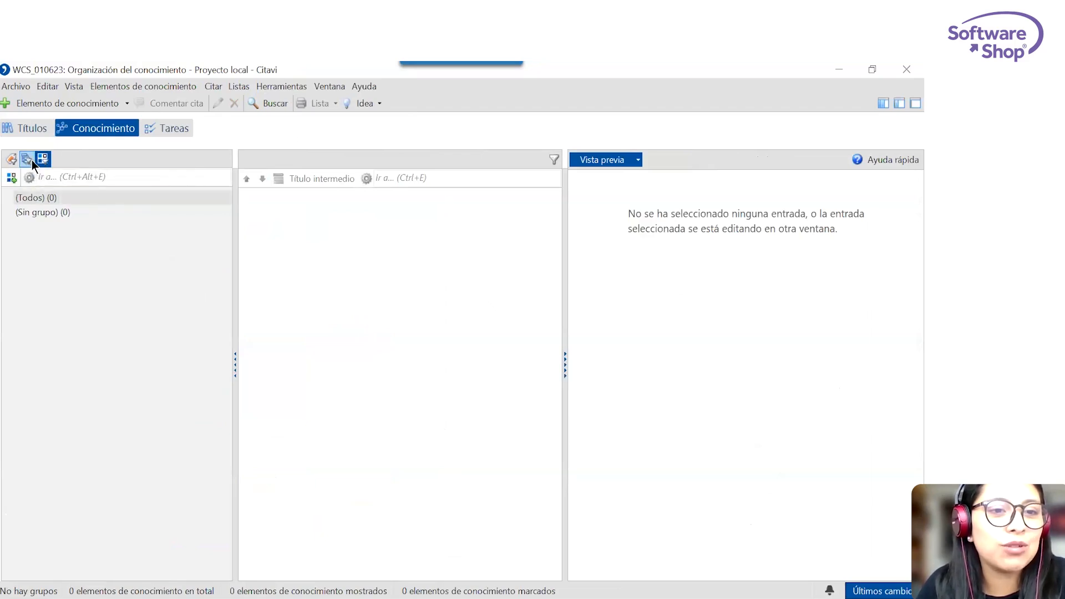
pyautogui.click(32, 160)
pyautogui.rightClick(72, 287)
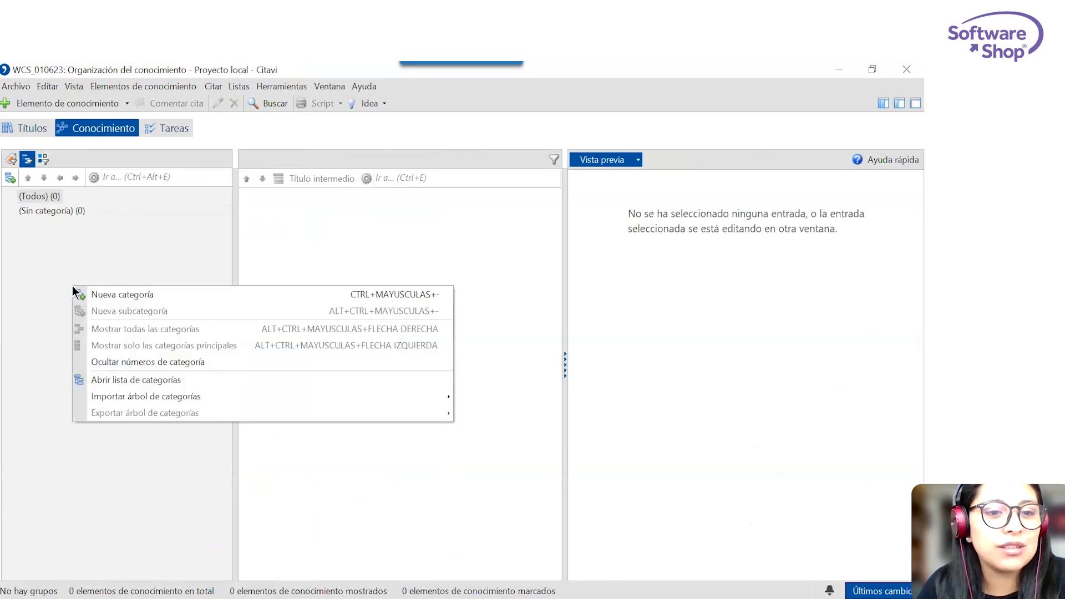
pyautogui.click(112, 288)
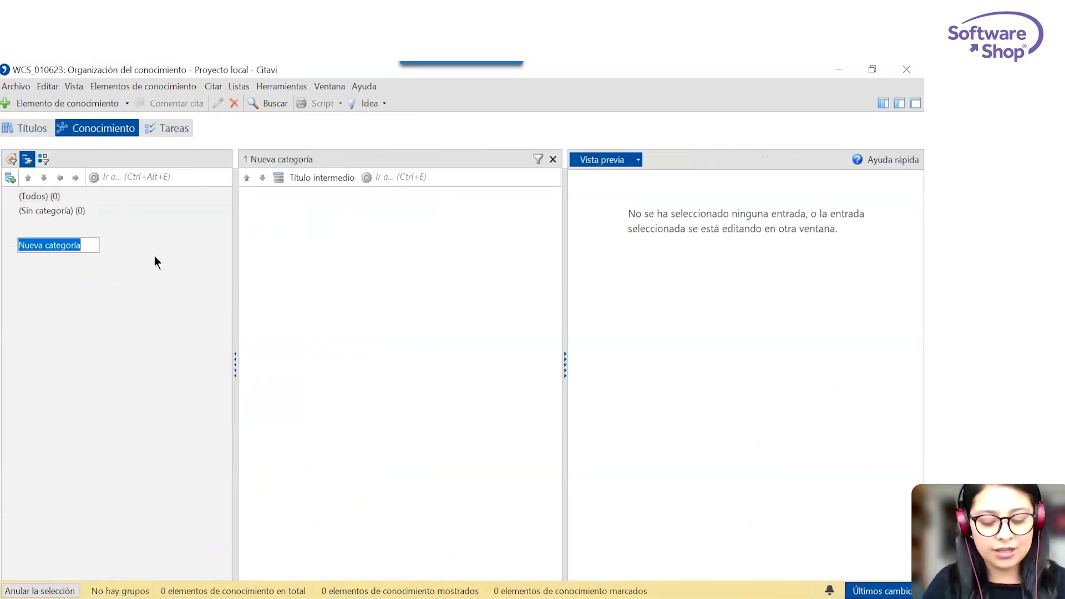
pyautogui.write('Introd')
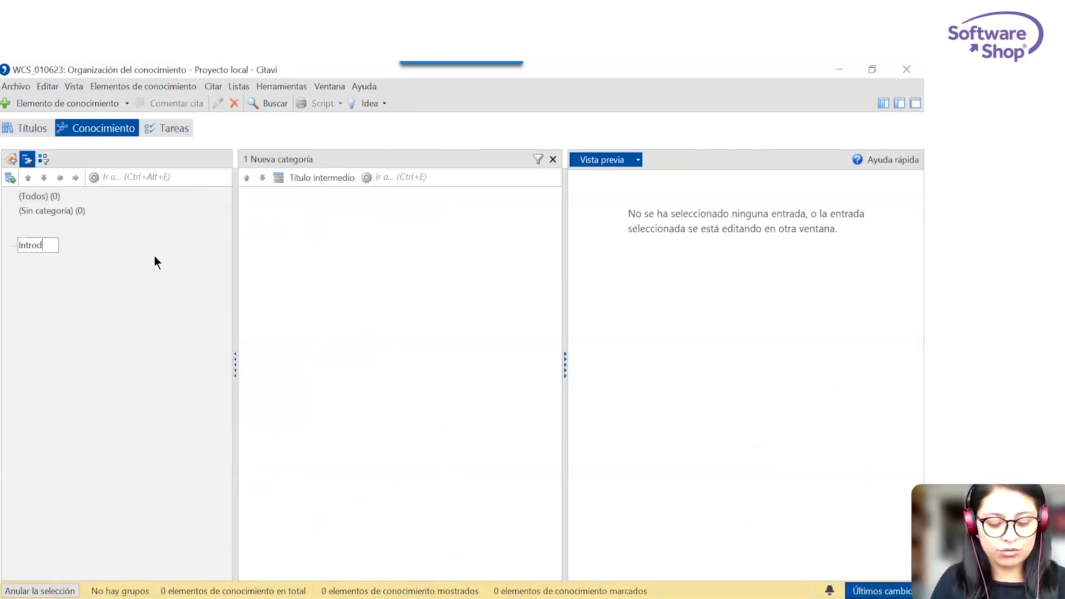
pyautogui.write('ucción')
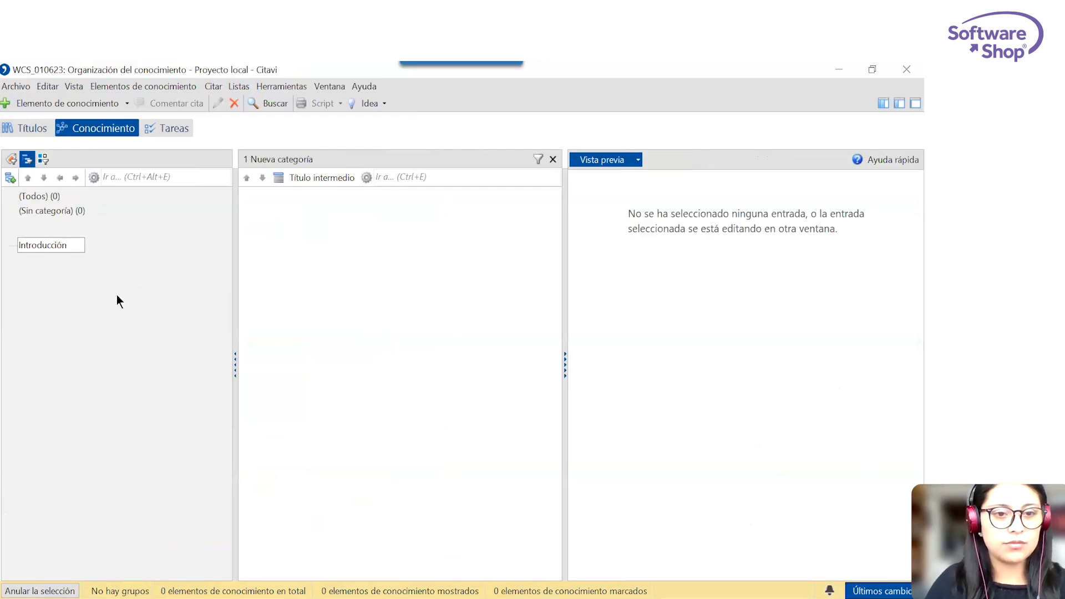
pyautogui.press('Return')
# Add a second main category named Teoría below Introducción.
pyautogui.rightClick(75, 254)
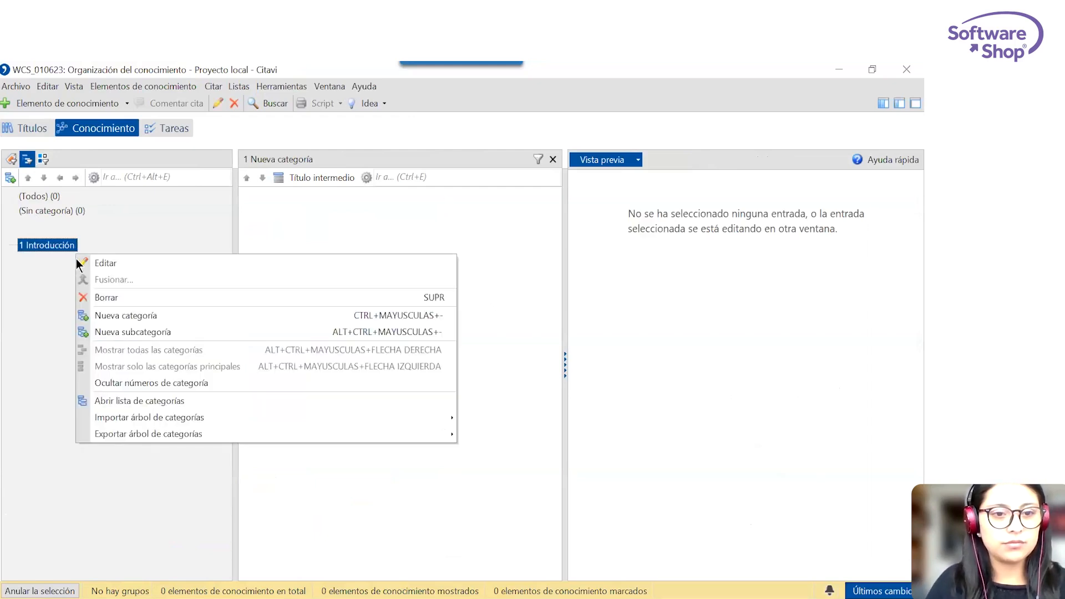
pyautogui.rightClick(41, 314)
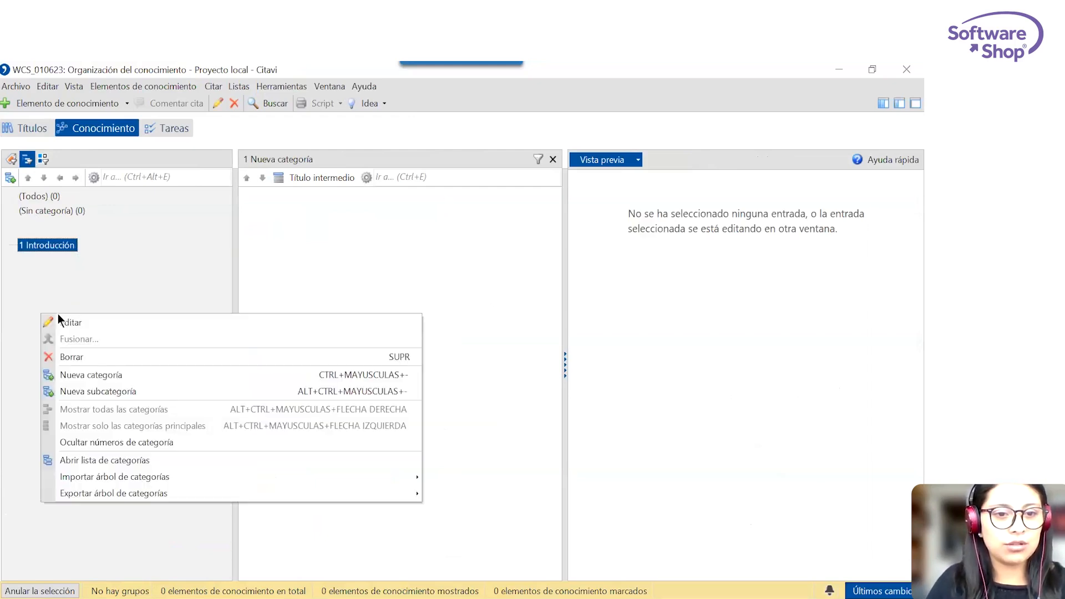
pyautogui.rightClick(54, 271)
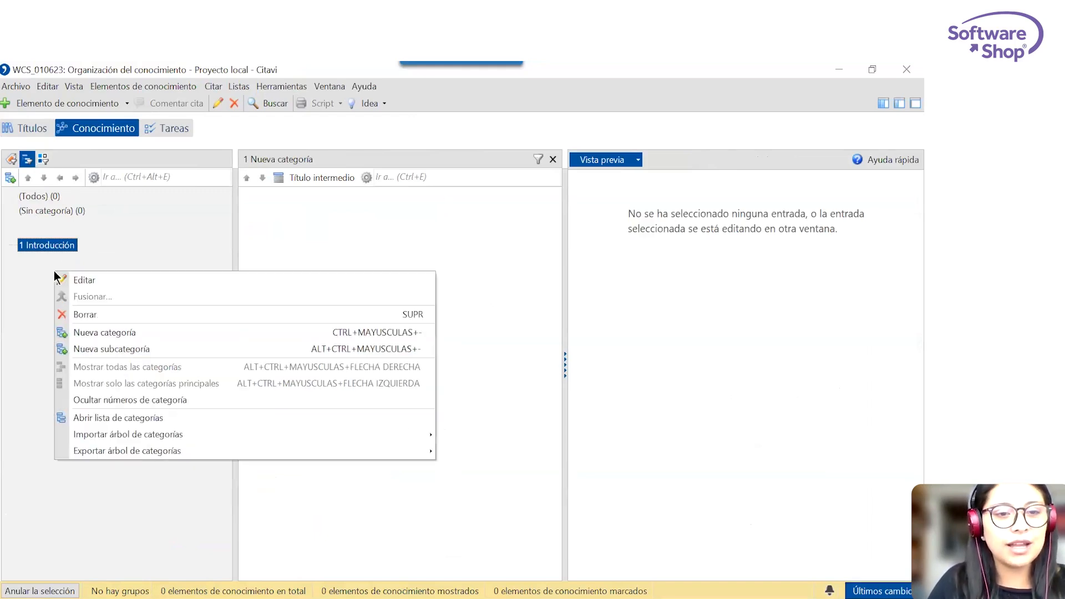
pyautogui.click(113, 332)
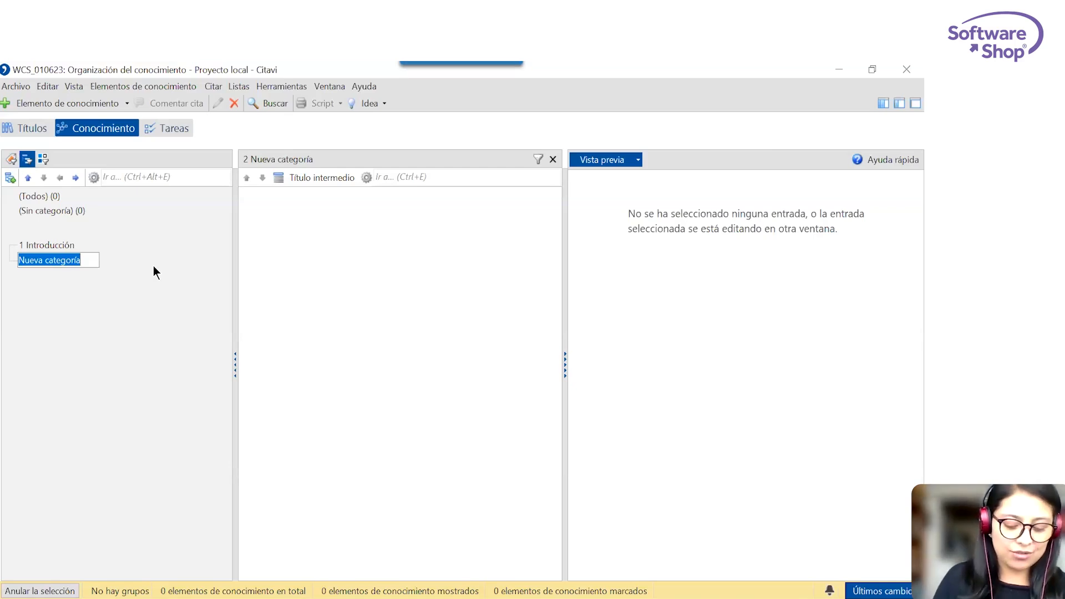
pyautogui.write('Teoría')
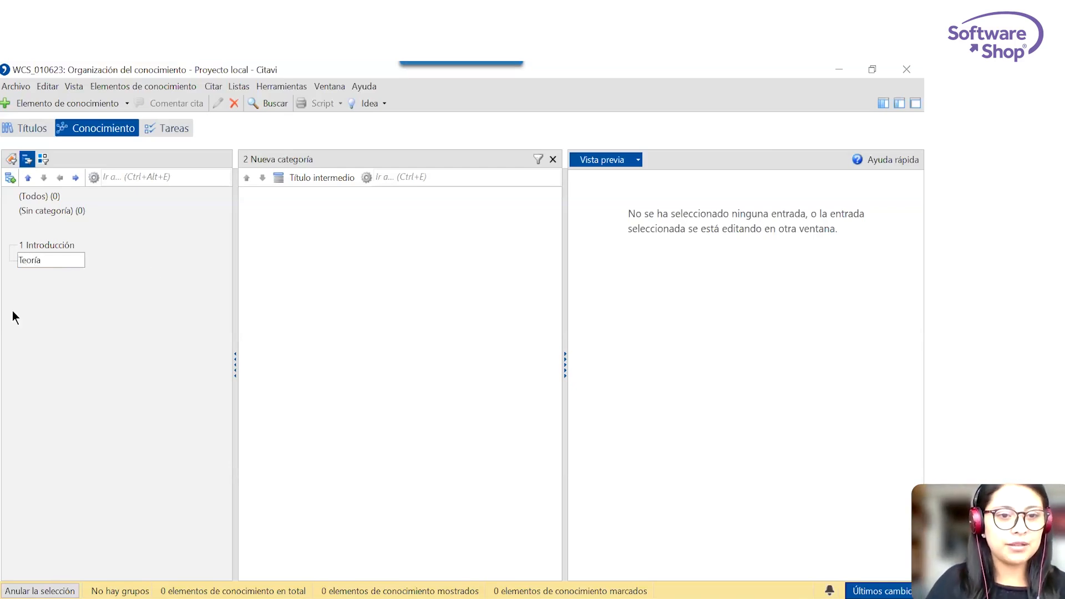
pyautogui.press('Return')
# Add a third main category named Metodología below Teoría.
pyautogui.rightClick(48, 302)
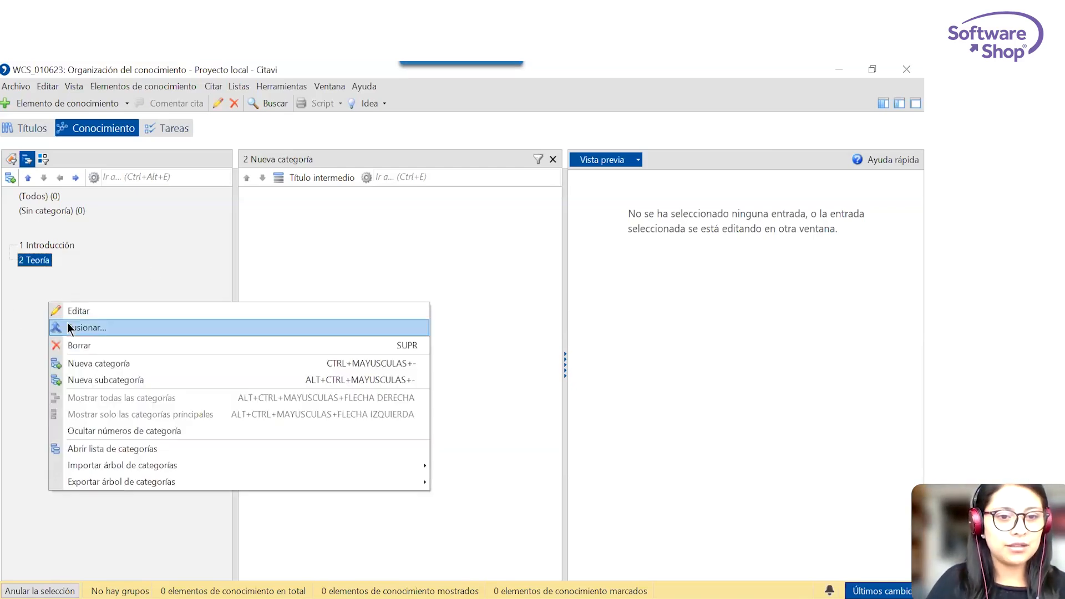
pyautogui.click(87, 364)
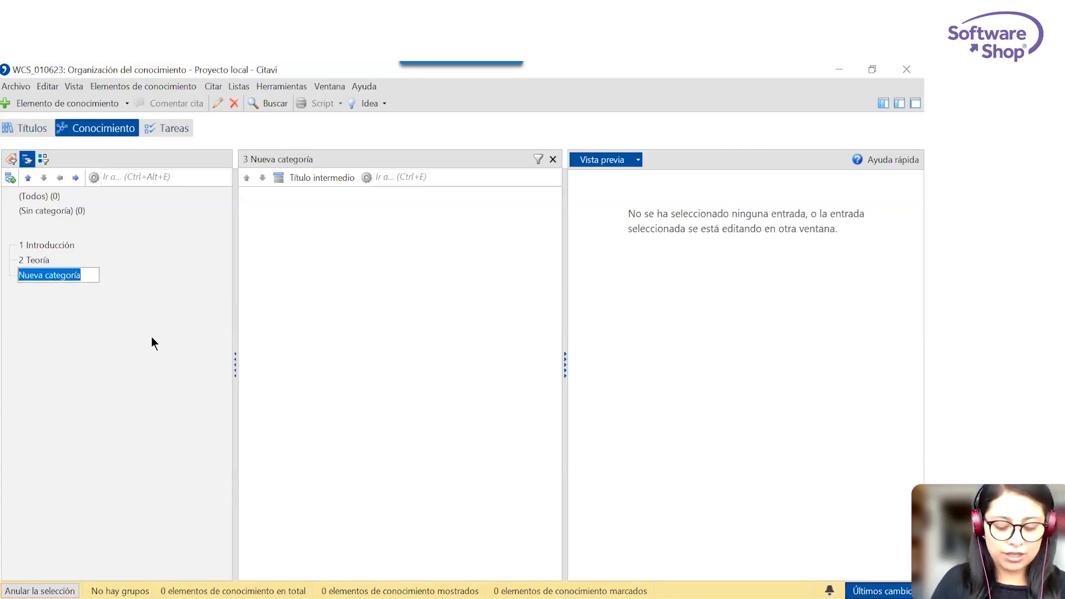
pyautogui.write('Metolo')
pyautogui.press('BackSpace')
pyautogui.press('BackSpace')
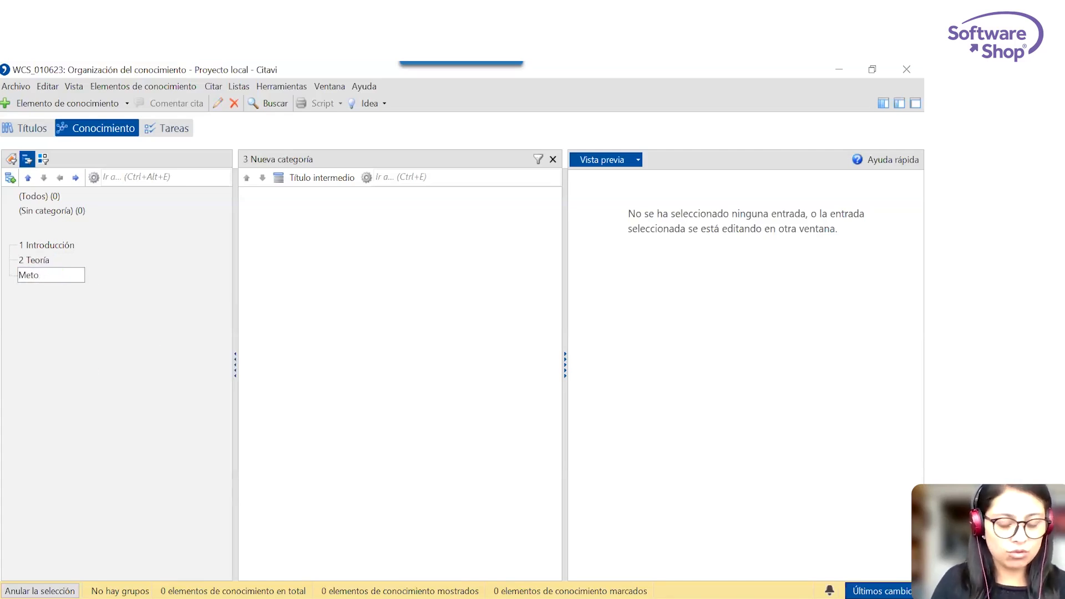
pyautogui.write('dología')
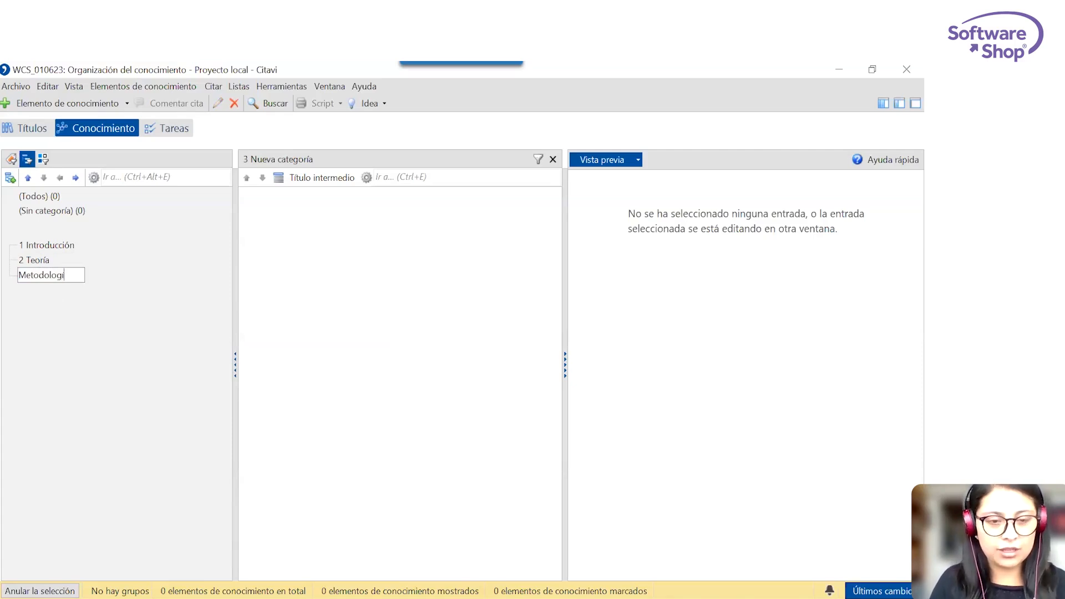
pyautogui.press('Return')
# Add a fourth main category named Análisis below Metodología.
pyautogui.rightClick(75, 308)
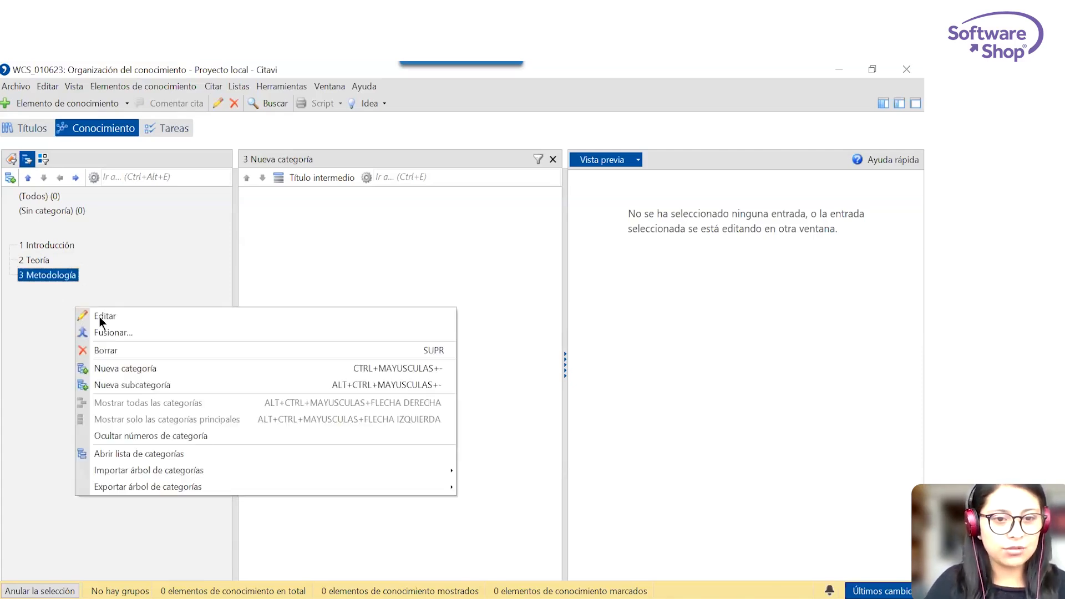
pyautogui.click(103, 369)
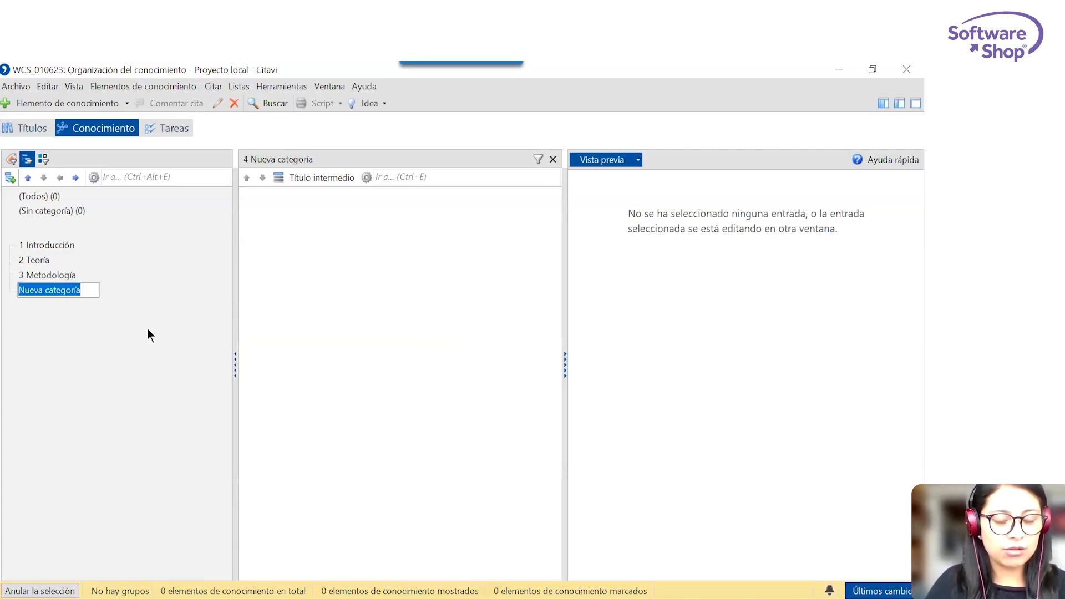
pyautogui.write('Análisis')
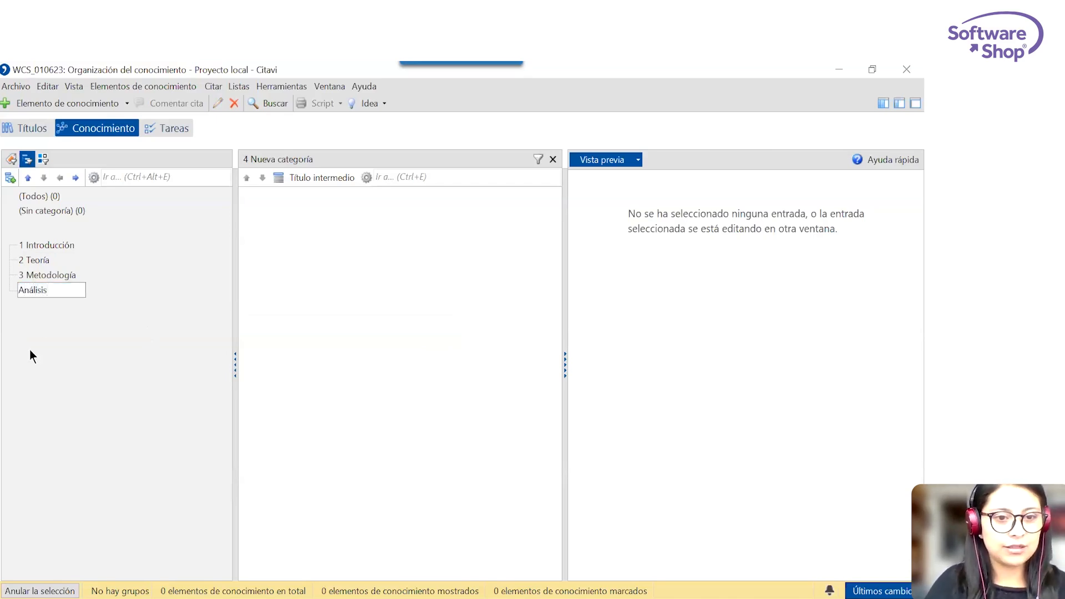
pyautogui.press('Return')
# Add a fifth main category named Resultados below Análisis.
pyautogui.rightClick(29, 350)
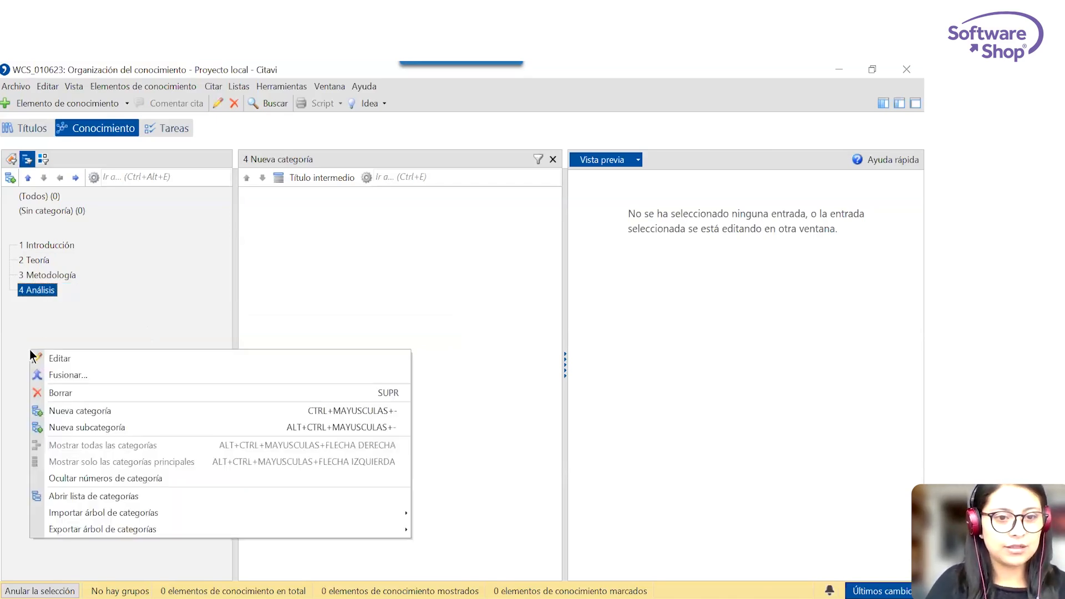
pyautogui.click(84, 408)
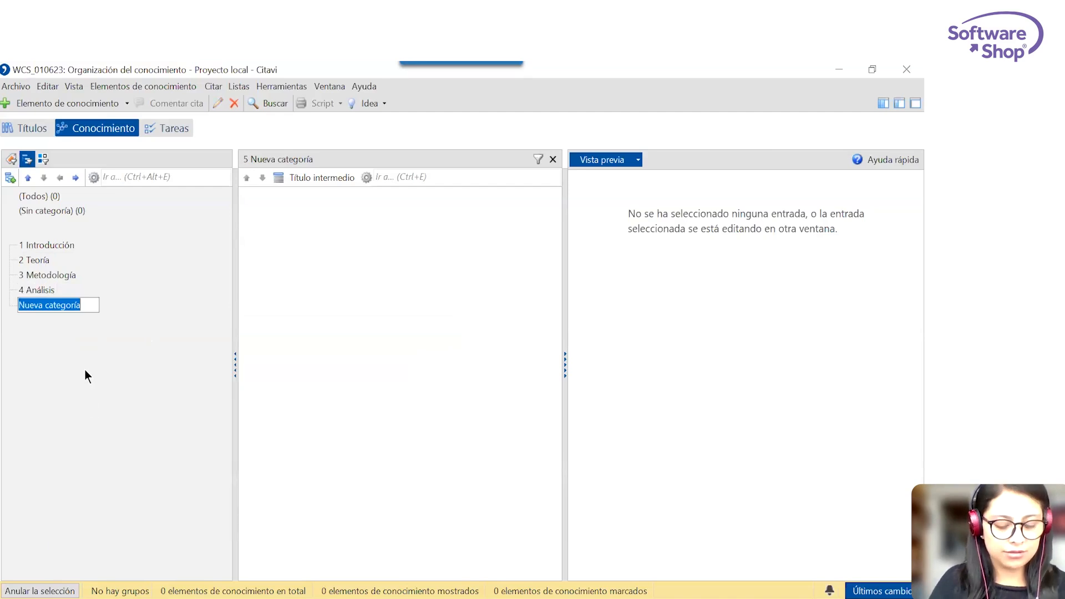
pyautogui.write('Resultados')
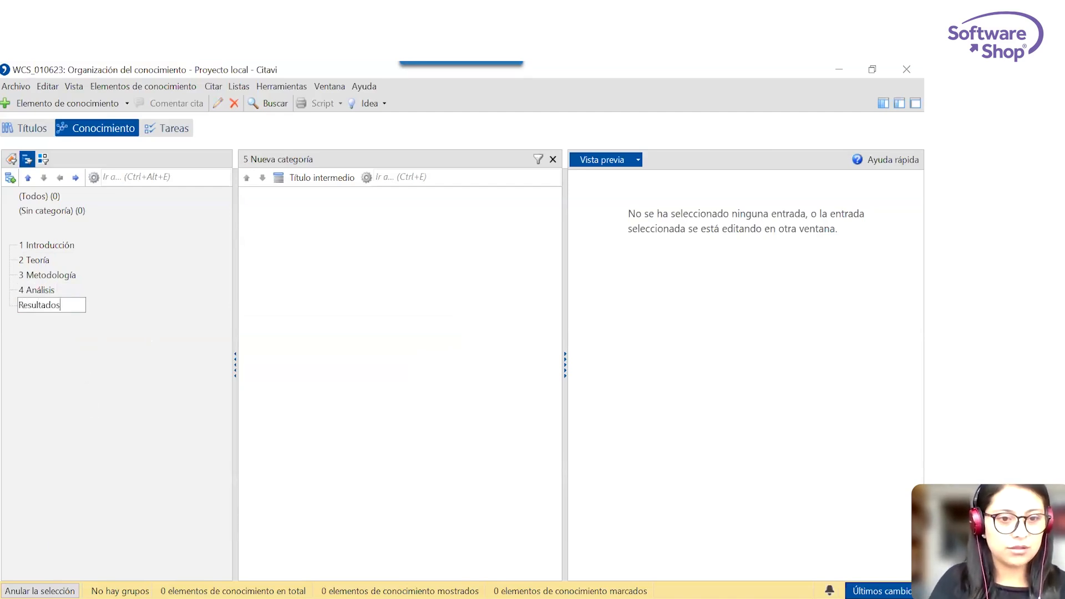
pyautogui.press('Return')
# Add a sixth main category named Conslusiones below Resultados.
pyautogui.rightClick(57, 359)
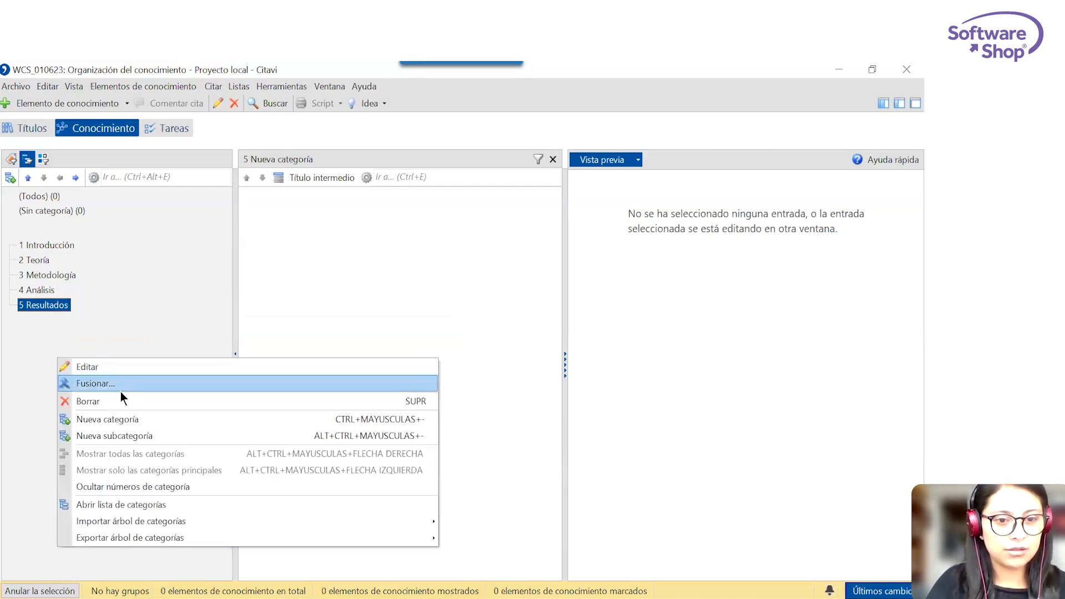
pyautogui.click(131, 424)
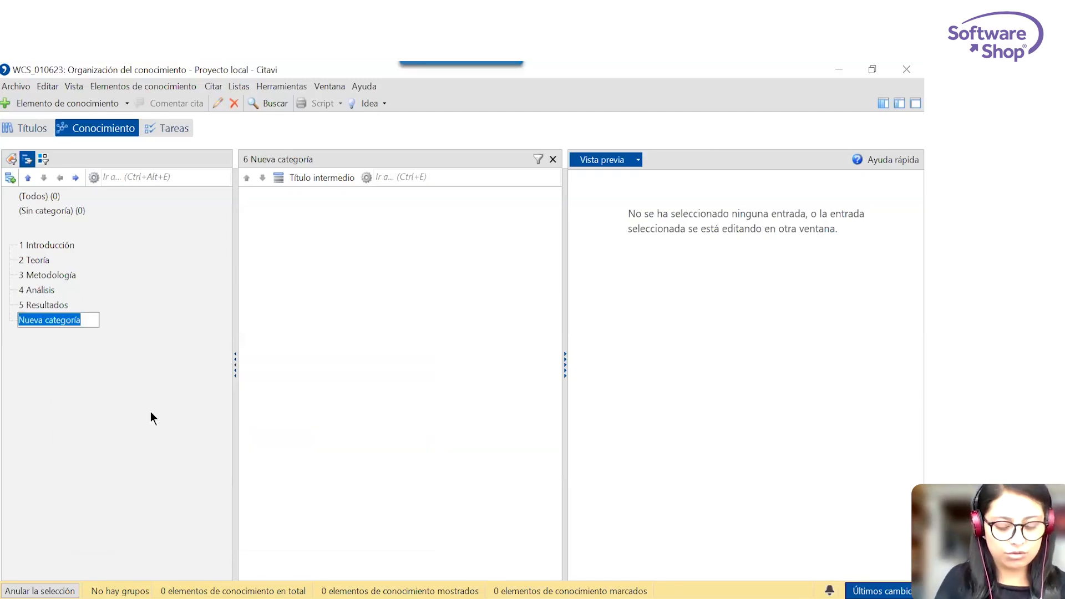
pyautogui.write('Conslusiones')
pyautogui.press('Return')
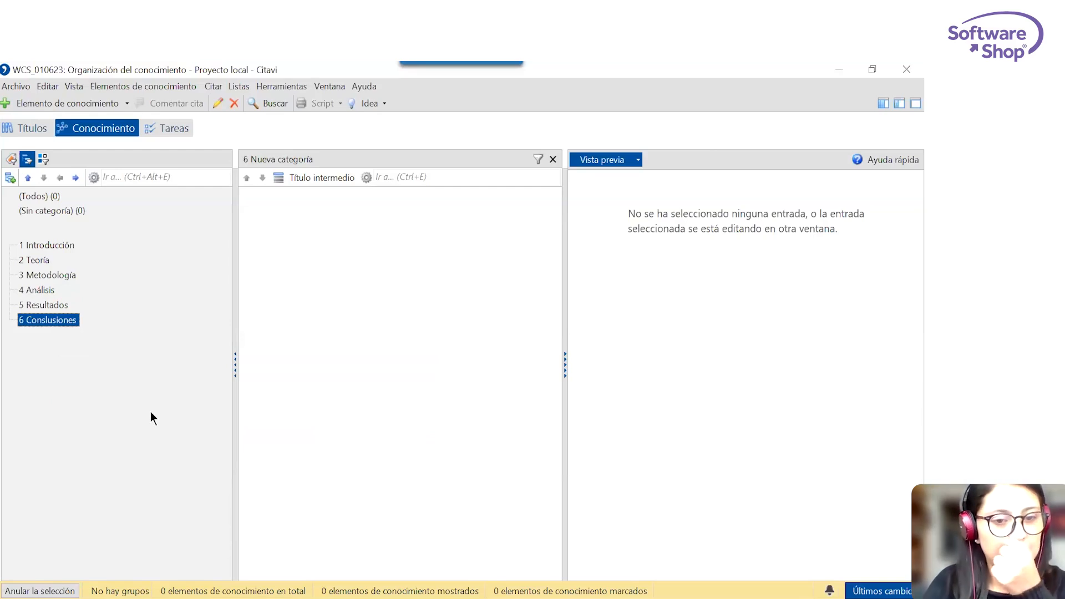
# Review the source types available for importing a category tree, without importing anything.
pyautogui.rightClick(151, 413)
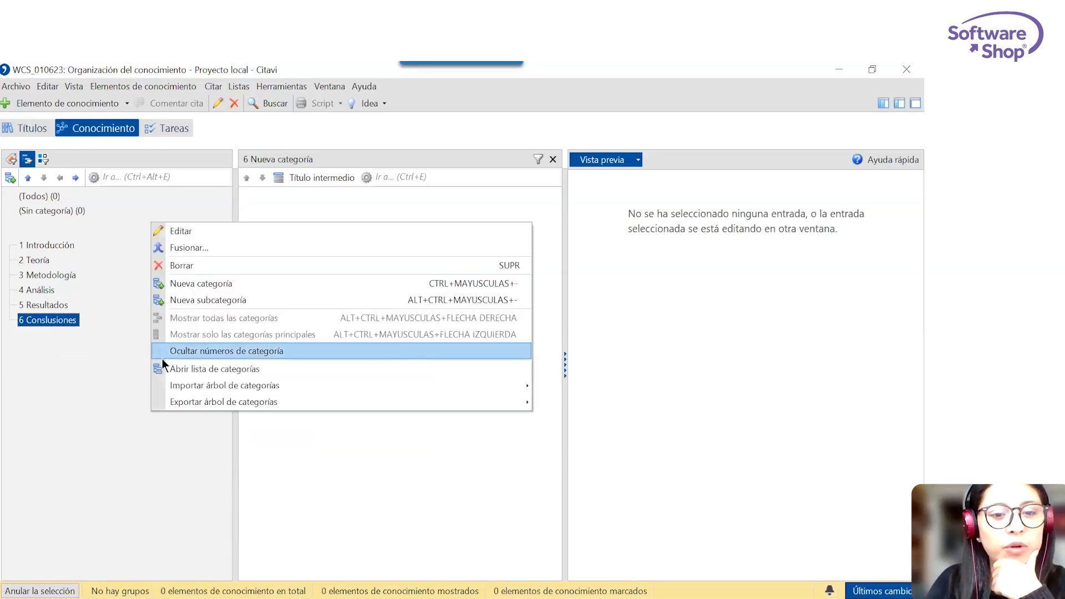
pyautogui.moveTo(200, 392)
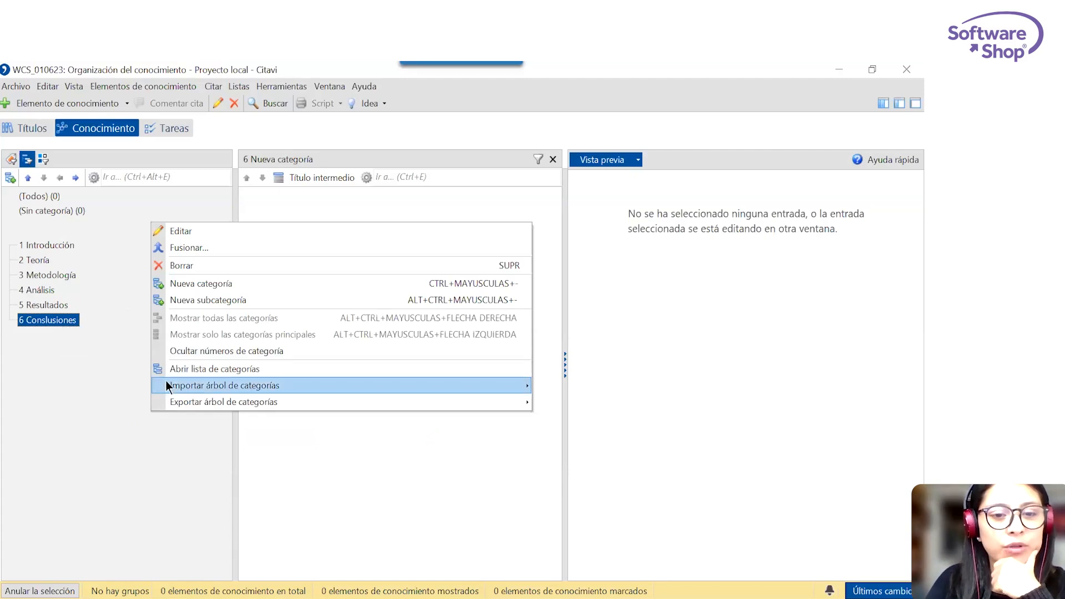
pyautogui.moveTo(168, 384)
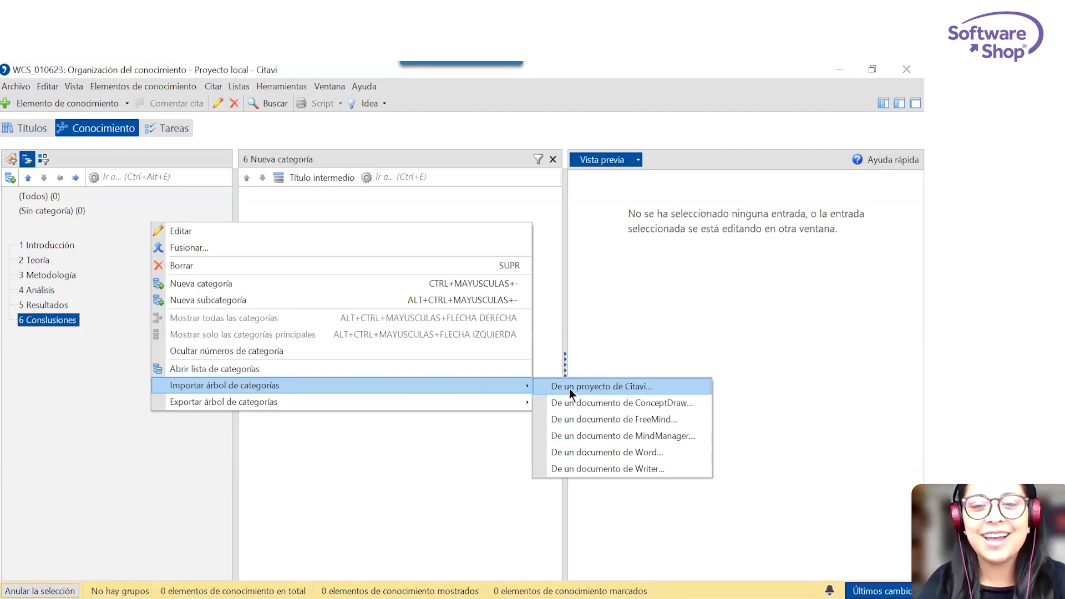
pyautogui.click(100, 377)
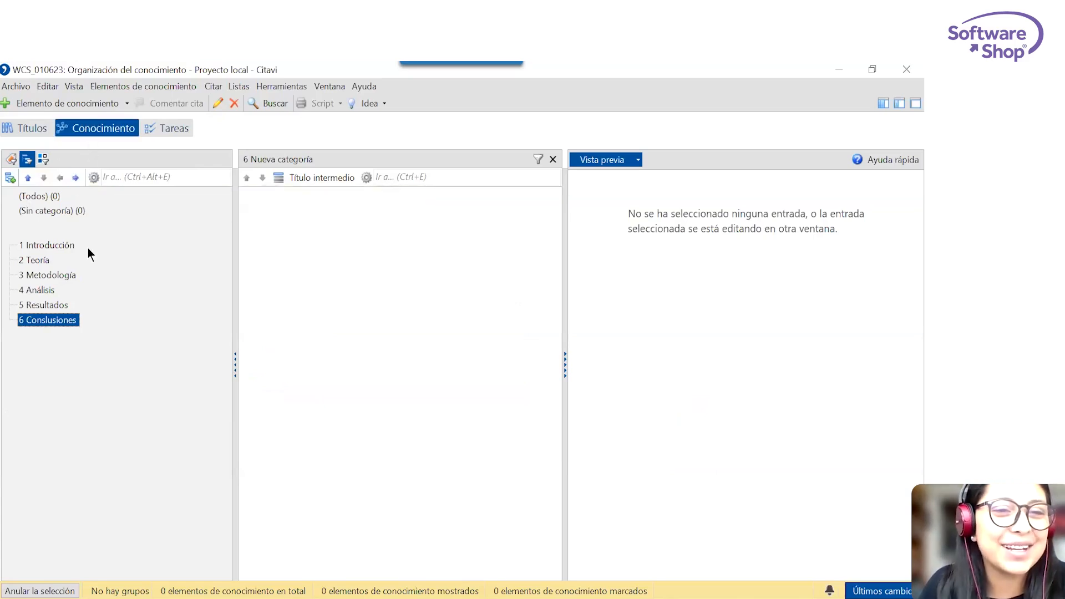
# Return to the title list and open the PDF of the 2023 article Perfil y preferencias en la elección de carrera universitaria in full view.
pyautogui.click(26, 125)
pyautogui.scroll(-5, 250, 311)
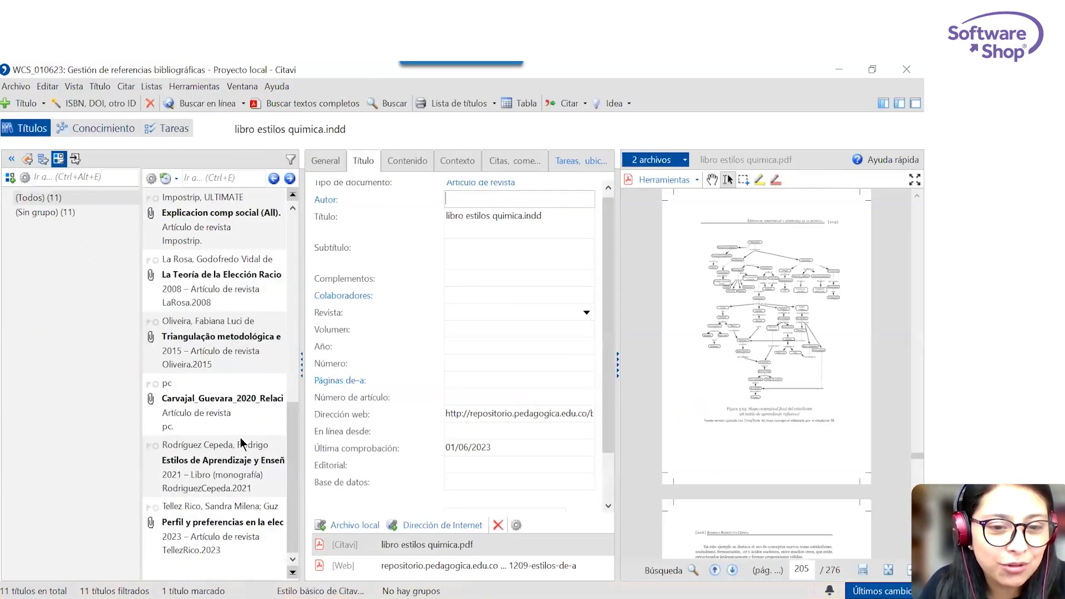
pyautogui.click(233, 541)
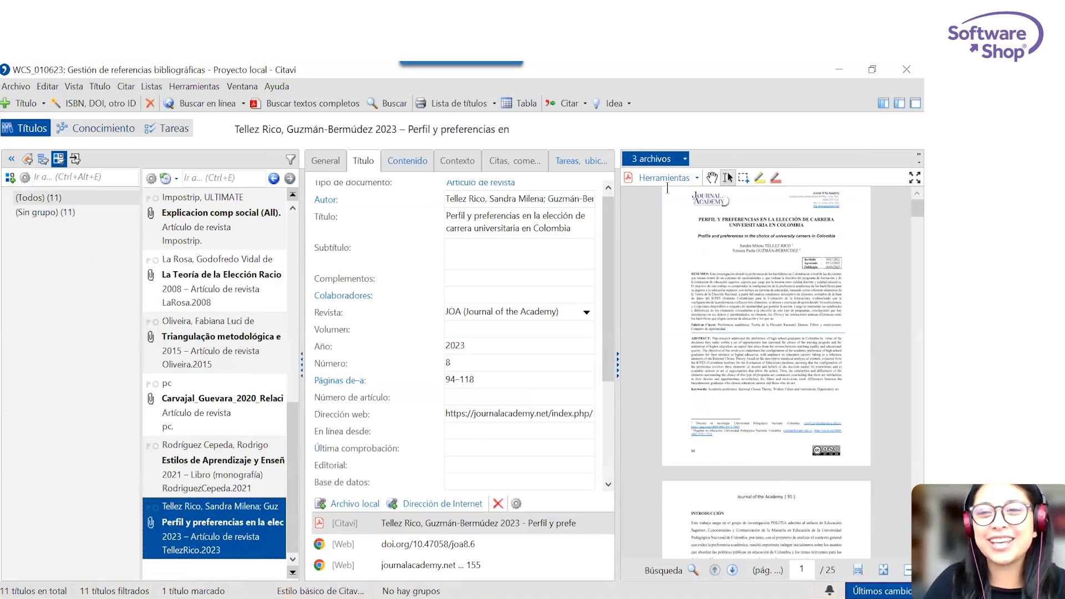
pyautogui.click(903, 174)
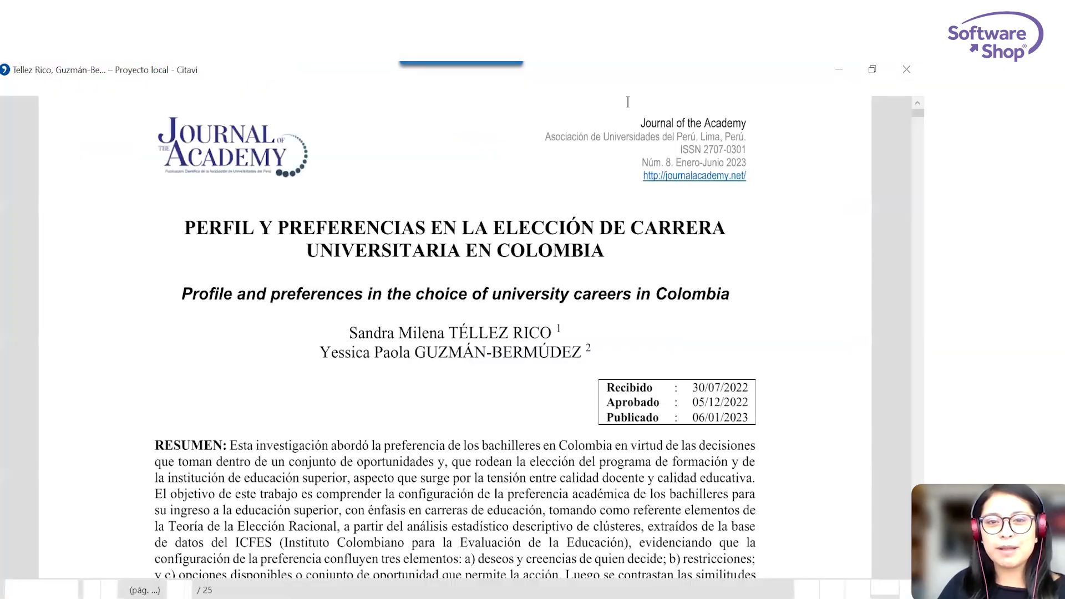
# Show the article's title record with the title list collapsed, and return to its PDF in the separate window.
pyautogui.click(886, 87)
pyautogui.click(901, 100)
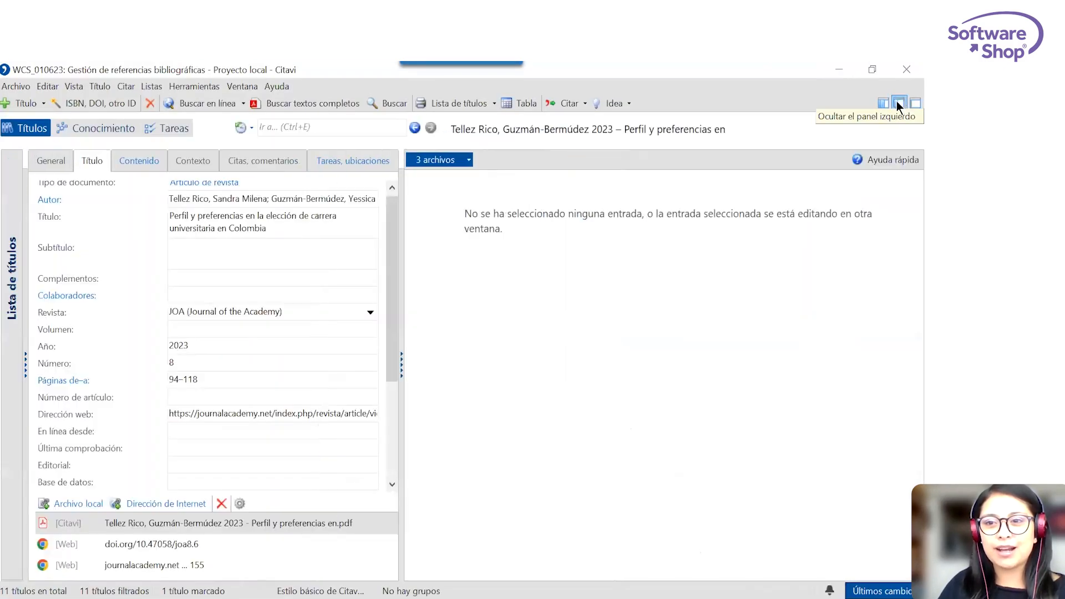
pyautogui.click(890, 102)
pyautogui.click(900, 103)
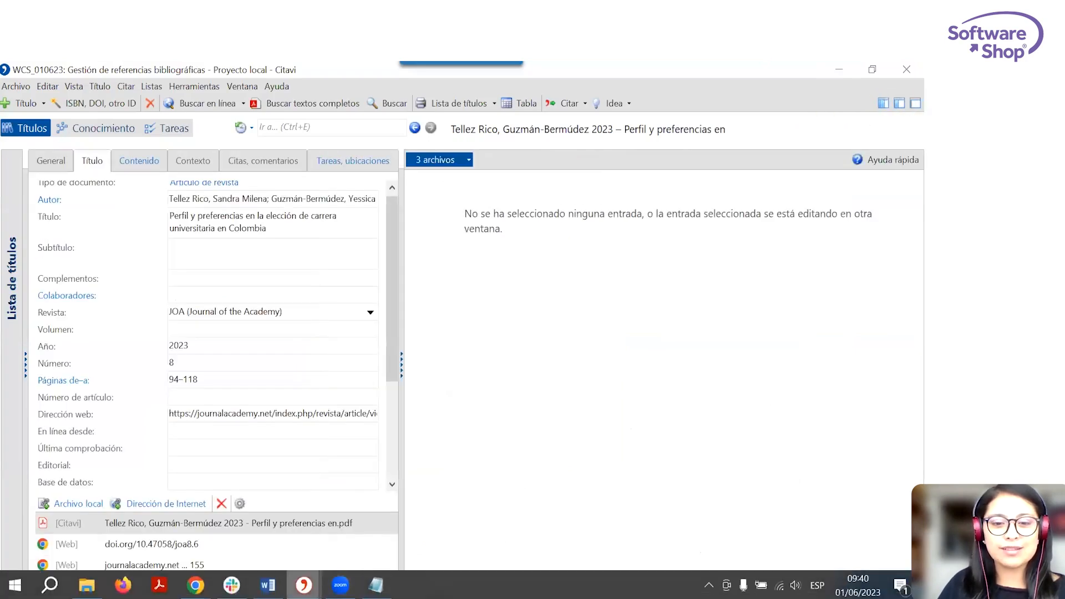
pyautogui.moveTo(303, 586)
pyautogui.click(377, 562)
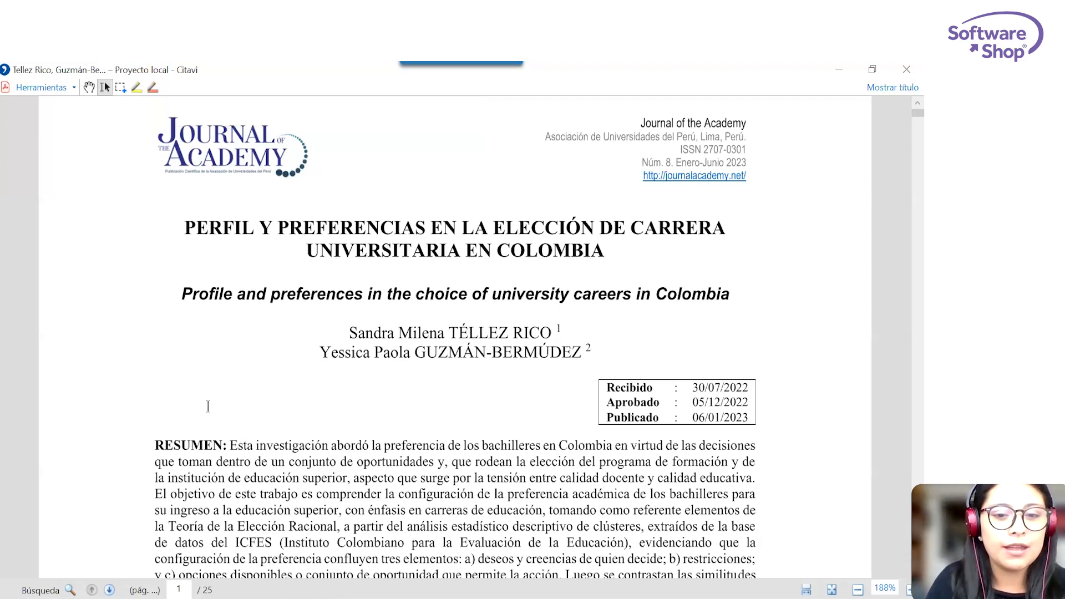
# Create a direct quotation (Cita textual) from the abstract's opening passage, from "Esta investigación abordó" to "educación superior".
pyautogui.moveTo(231, 446); pyautogui.dragTo(400, 445)
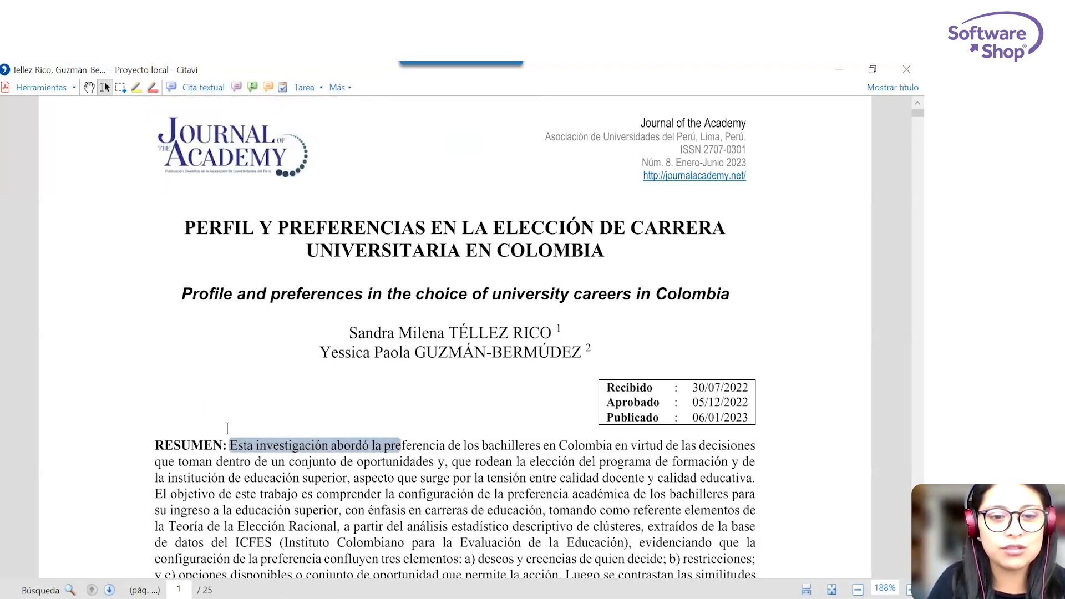
pyautogui.click(230, 446)
pyautogui.moveTo(230, 445)
pyautogui.mouseDown()
pyautogui.moveTo(780, 452)
pyautogui.moveTo(617, 478)
pyautogui.moveTo(446, 462)
pyautogui.moveTo(745, 462)
pyautogui.moveTo(750, 476)
pyautogui.moveTo(447, 492)
pyautogui.moveTo(349, 492)
pyautogui.moveTo(346, 472)
pyautogui.mouseUp()
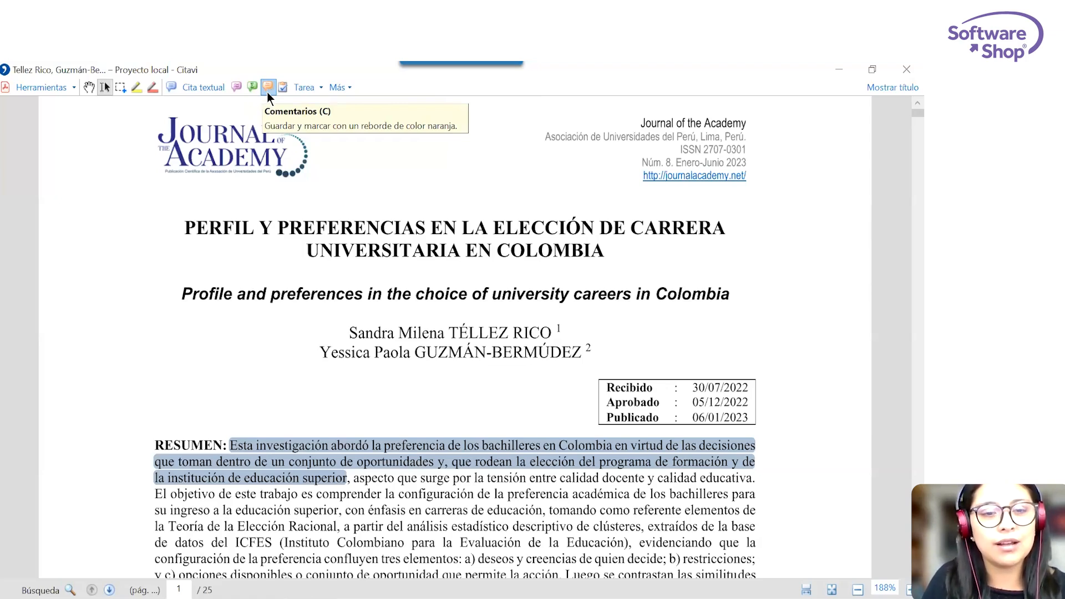
pyautogui.click(209, 92)
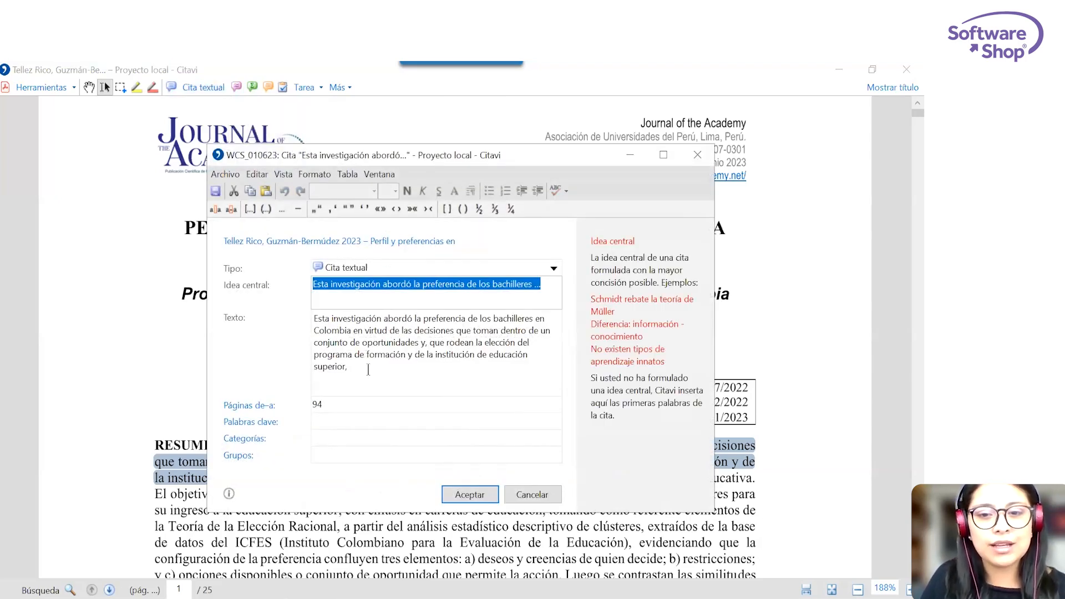
# Insert a line break before "preferencia" in the quotation's text and remove it again.
pyautogui.click(366, 371)
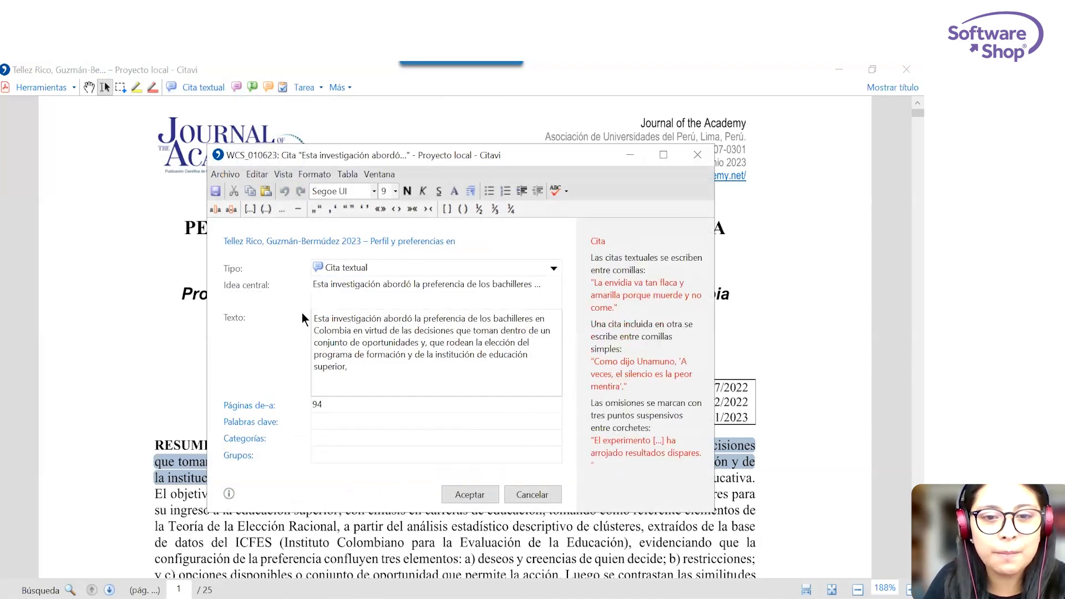
pyautogui.moveTo(353, 365); pyautogui.dragTo(314, 320)
pyautogui.click(428, 325)
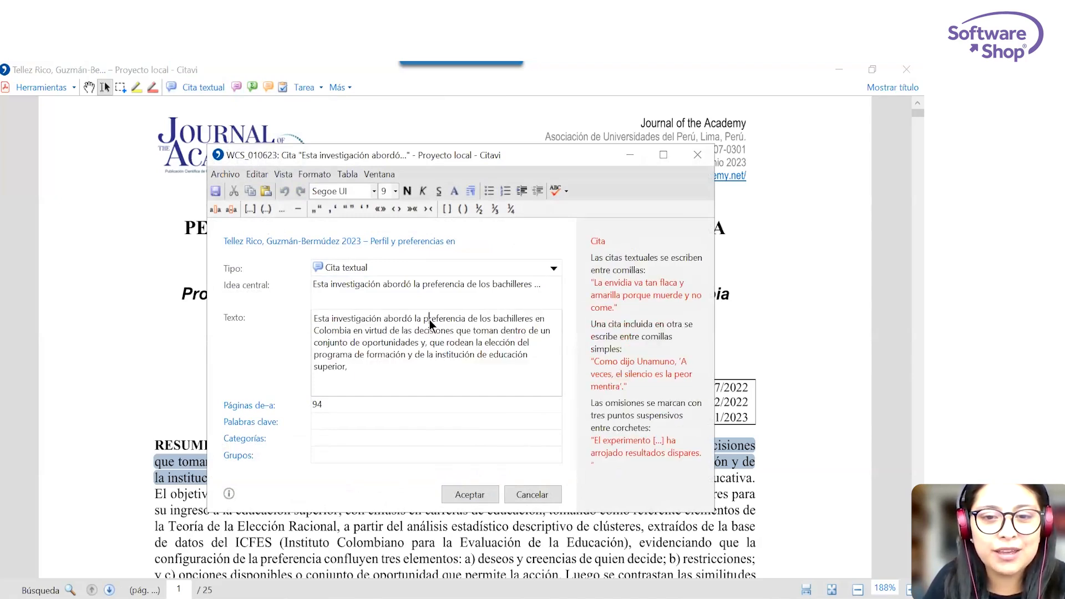
pyautogui.press('Return')
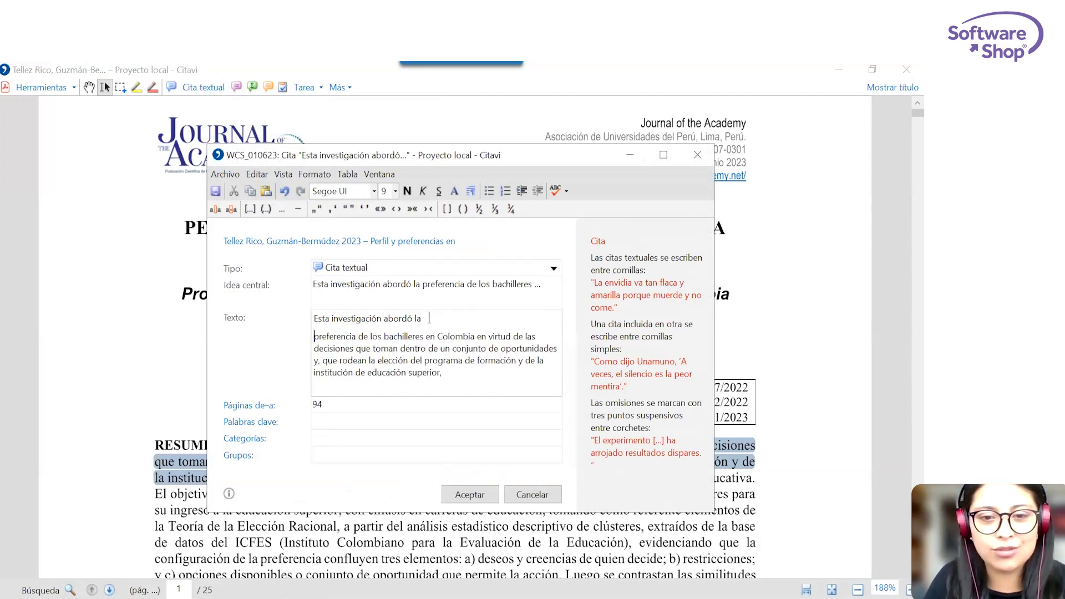
pyautogui.press('BackSpace')
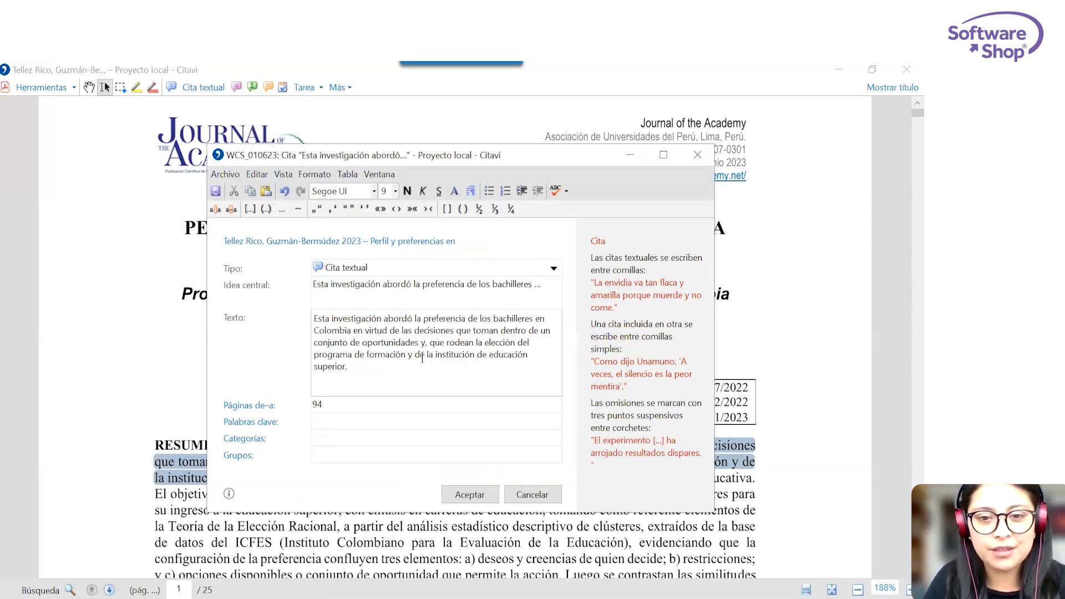
# Eliminate paragraph breaks and tabs from the entire text of the quotation.
pyautogui.hotkey('ctrl', 'a')
pyautogui.rightClick(357, 328)
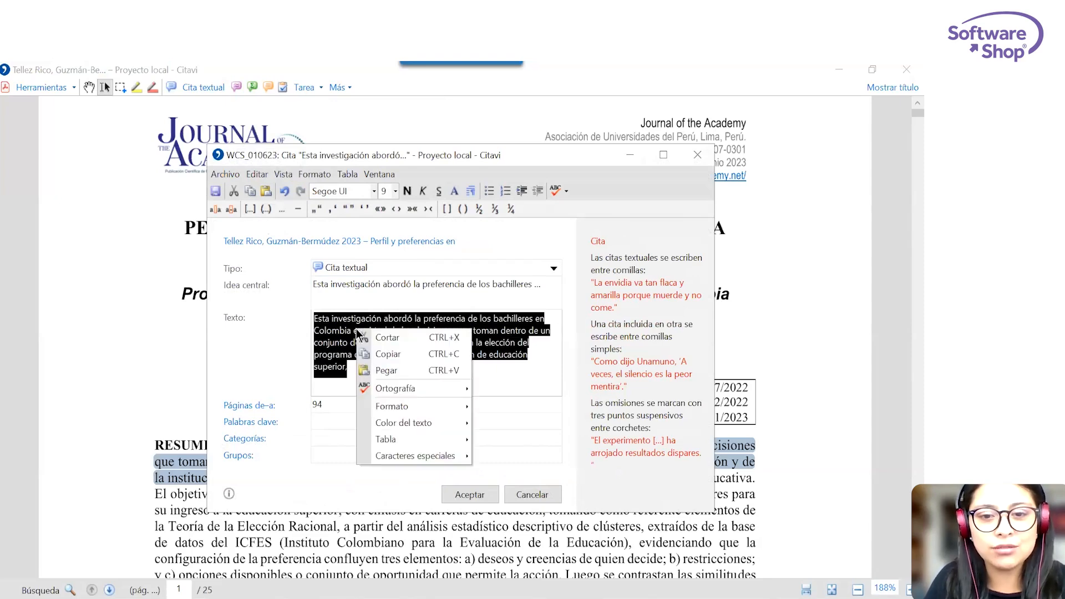
pyautogui.moveTo(424, 406)
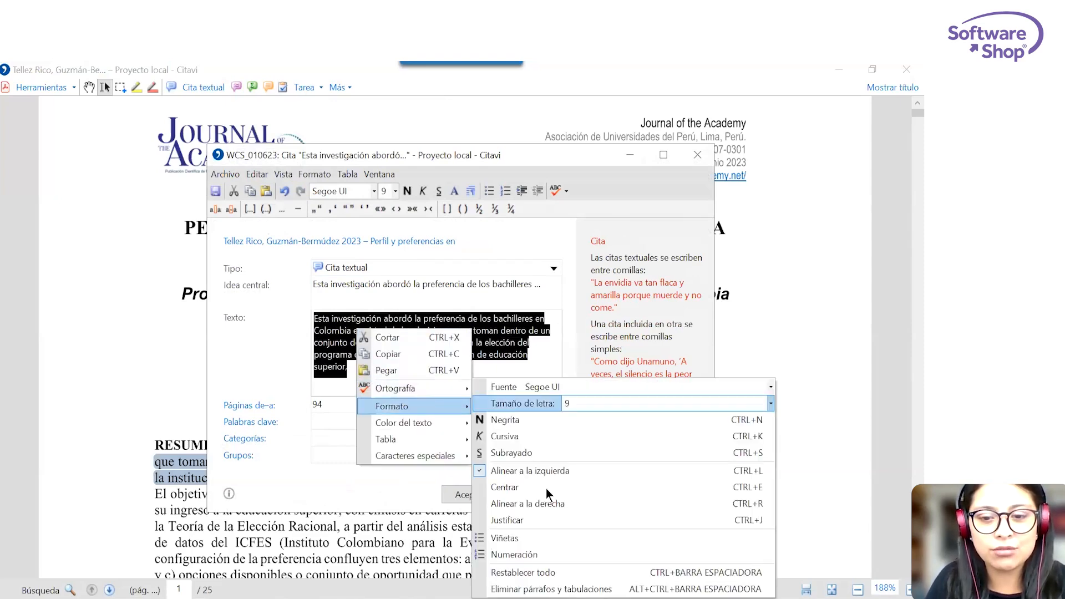
pyautogui.click(555, 589)
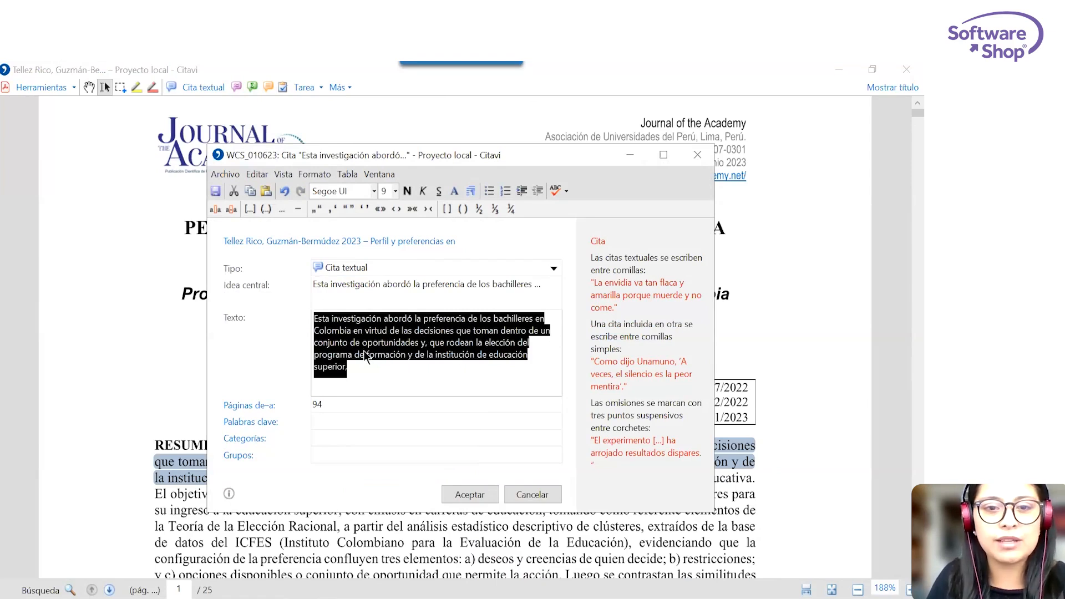
# Enclose the quotation's text in high quotation marks and delete both marks again.
pyautogui.click(348, 209)
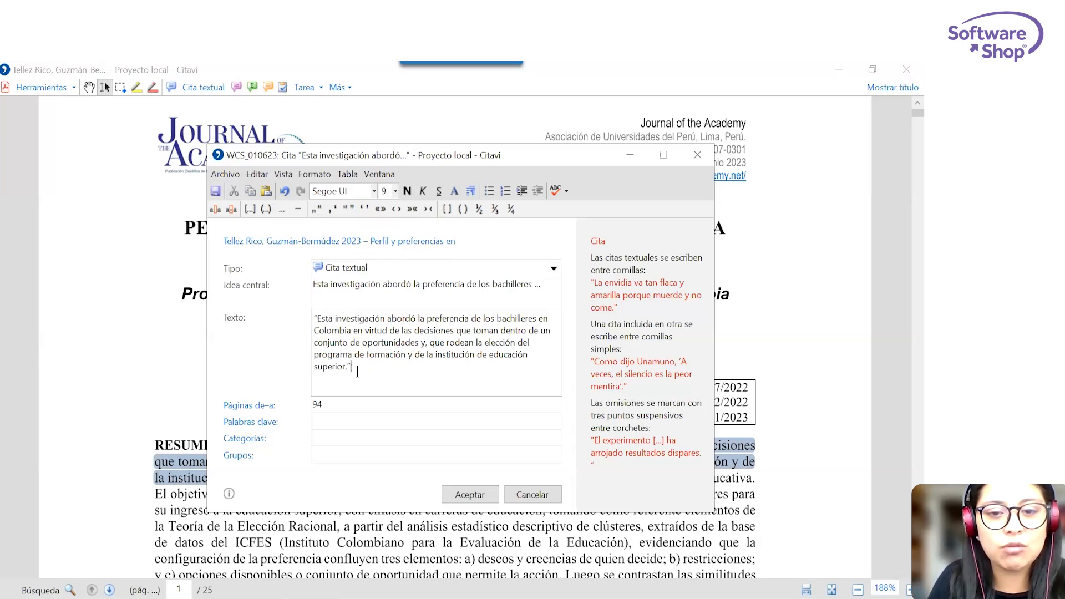
pyautogui.moveTo(352, 366); pyautogui.dragTo(347, 361)
pyautogui.press('Delete')
pyautogui.click(316, 319)
pyautogui.press('BackSpace')
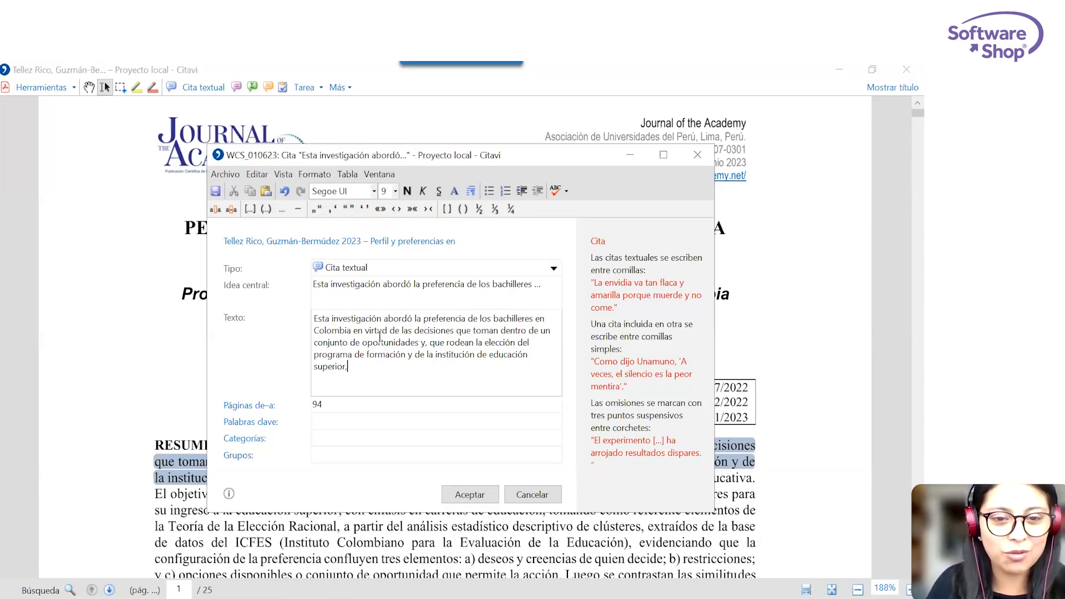
# Check the quotation's page number and review the project keywords available for it, without assigning any.
pyautogui.click(324, 404)
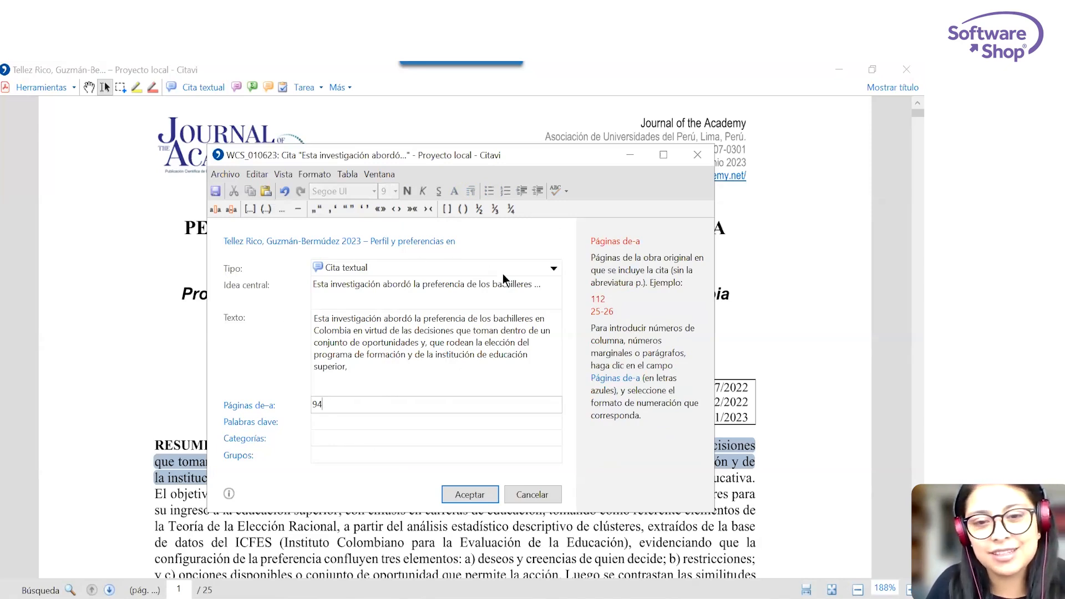
pyautogui.click(251, 421)
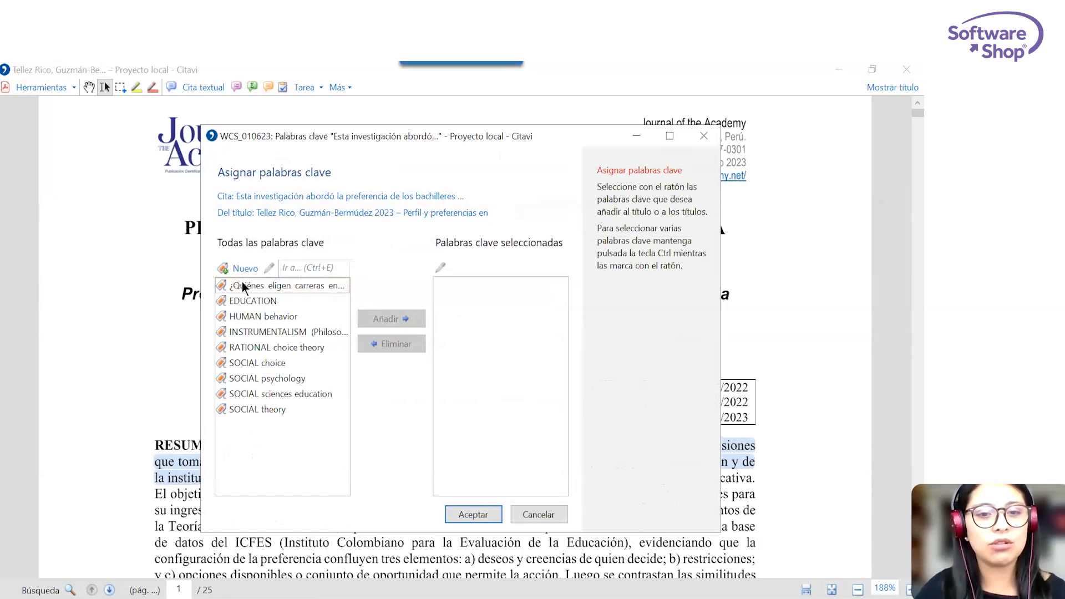
pyautogui.click(705, 137)
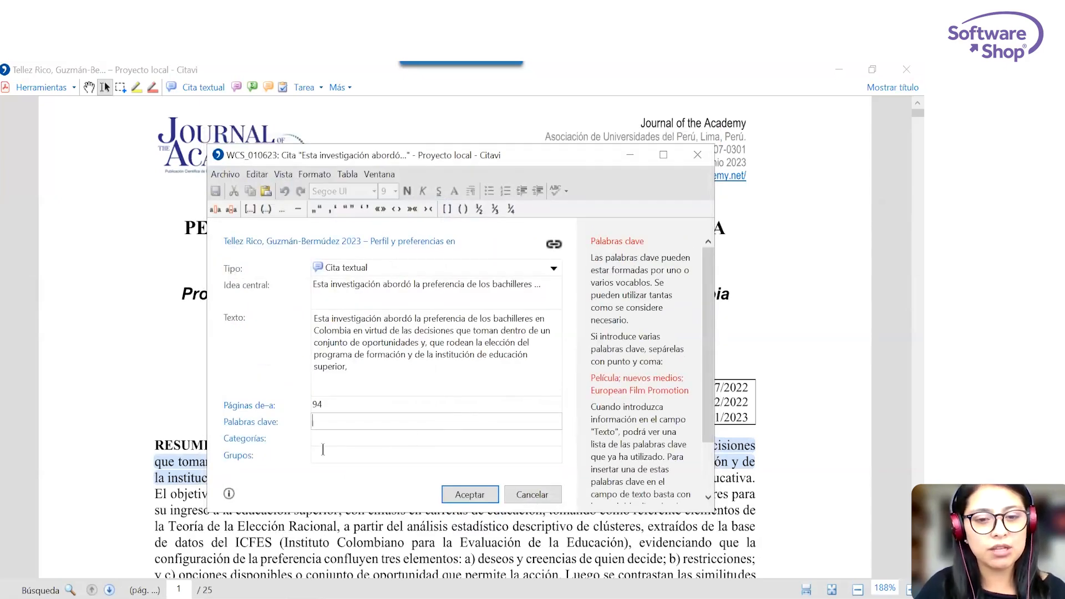
# Assign the quotation to the category 1 Introducción.
pyautogui.click(246, 439)
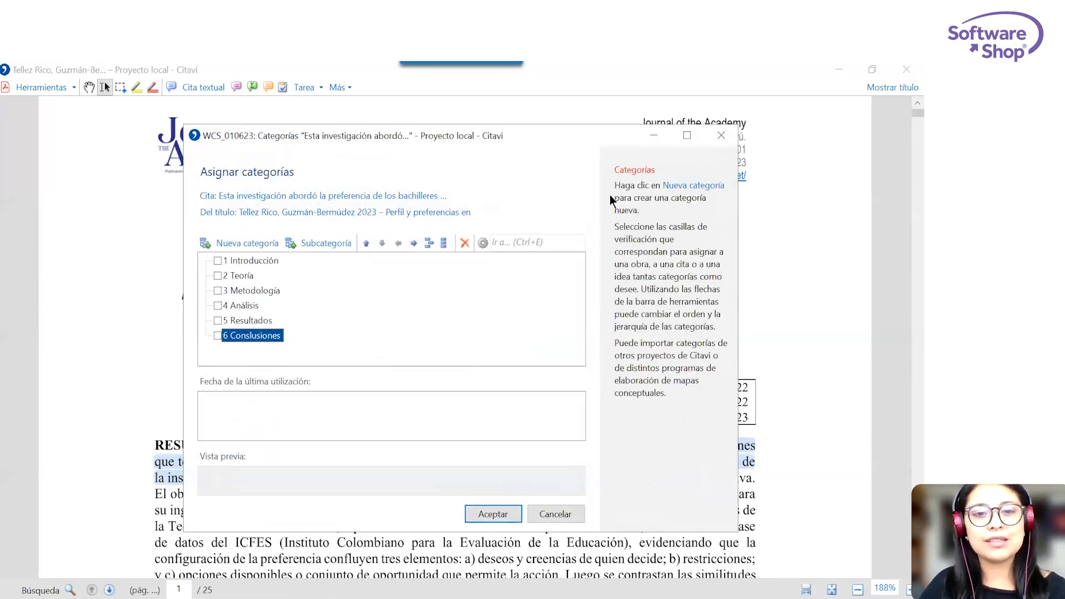
pyautogui.click(219, 264)
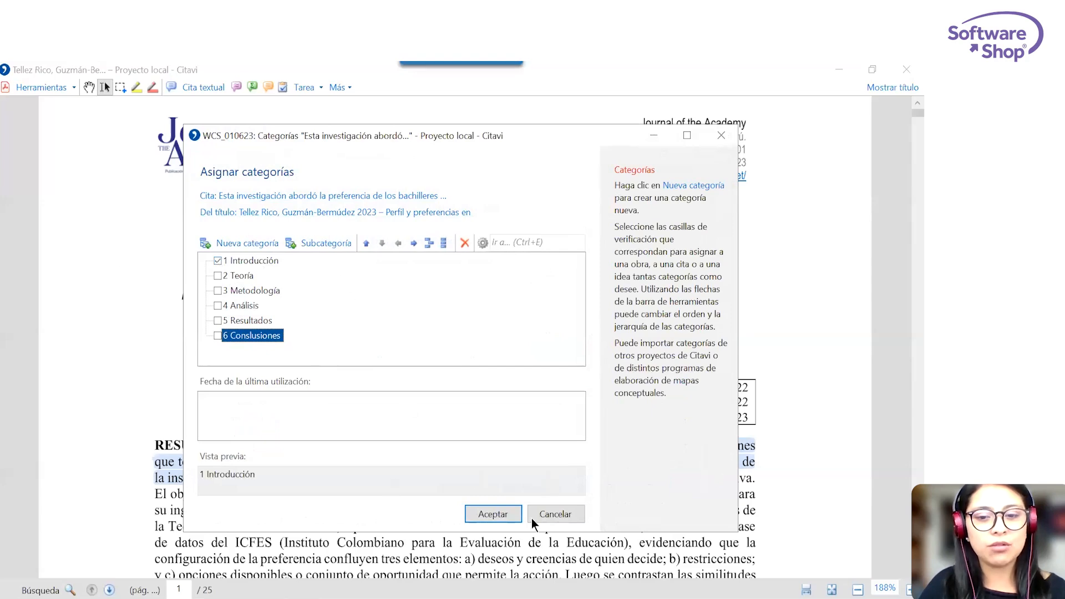
pyautogui.click(493, 514)
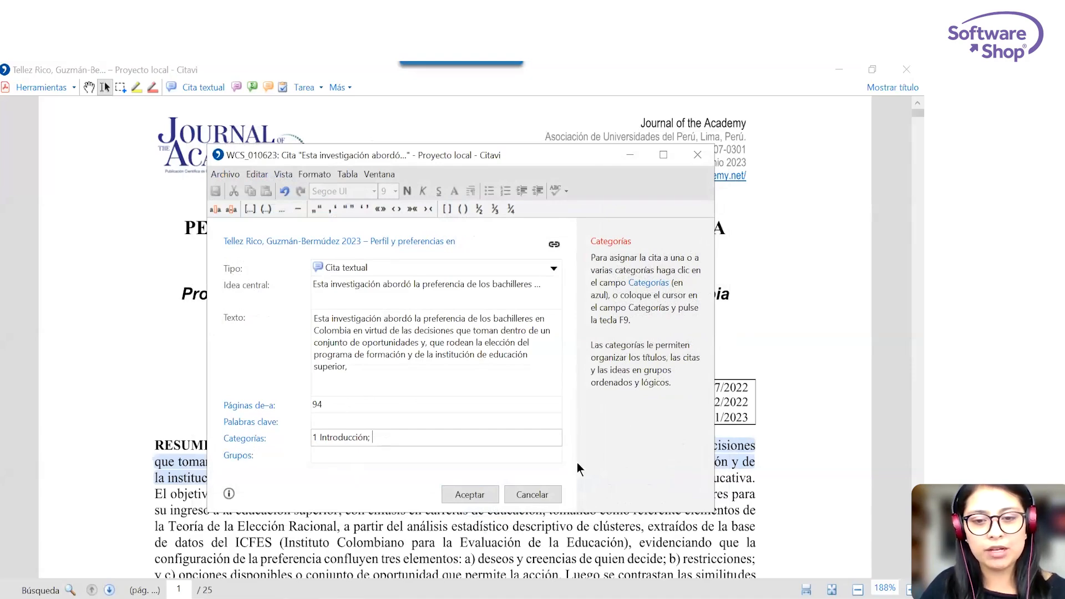
# Review the group assignment without choosing any group, and save the direct quotation.
pyautogui.click(237, 456)
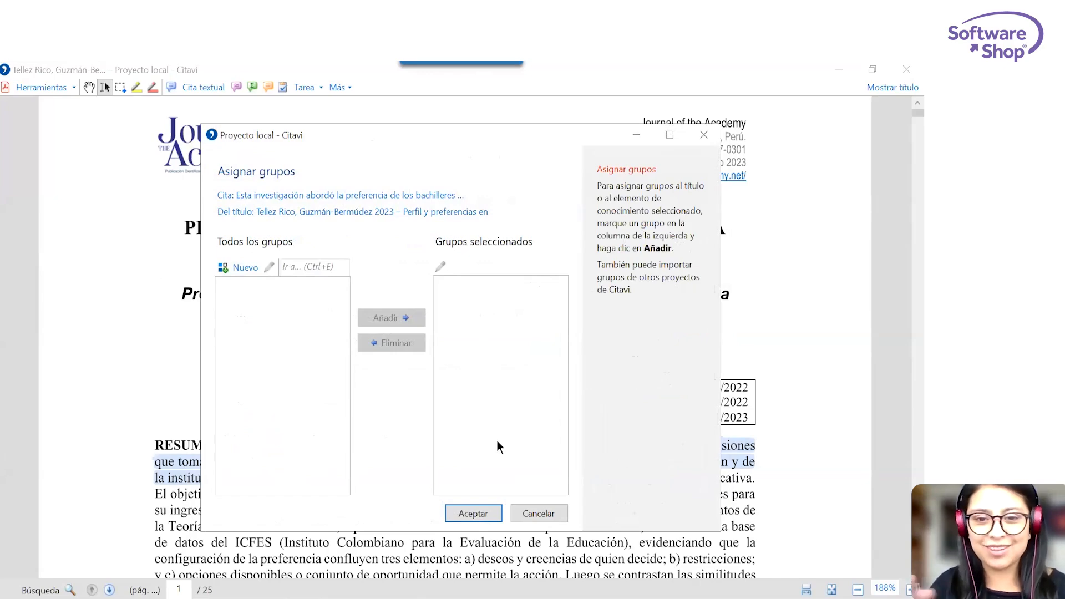
pyautogui.click(519, 514)
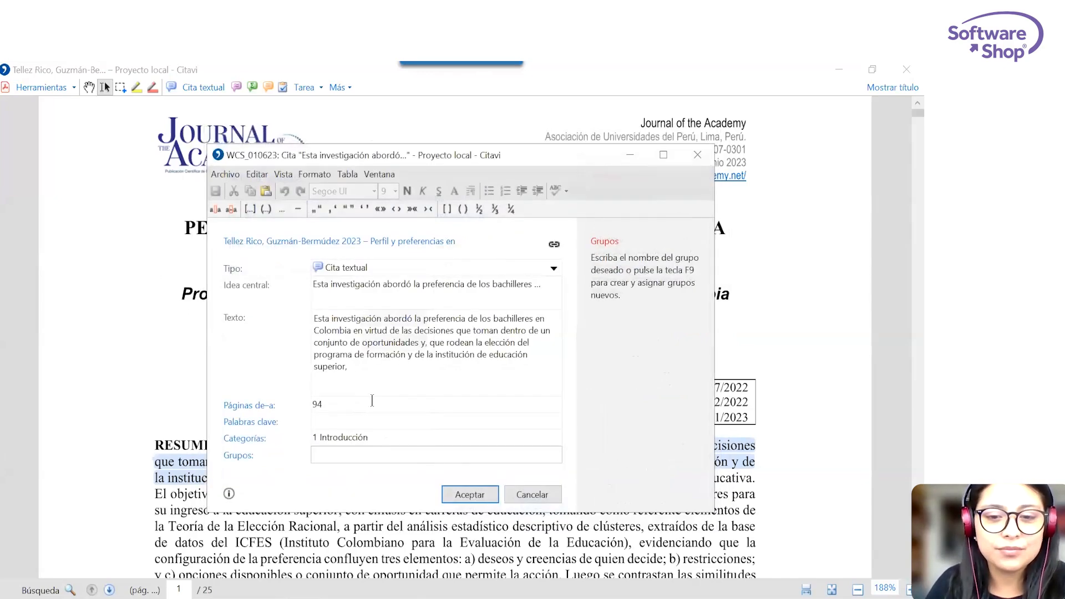
pyautogui.click(458, 495)
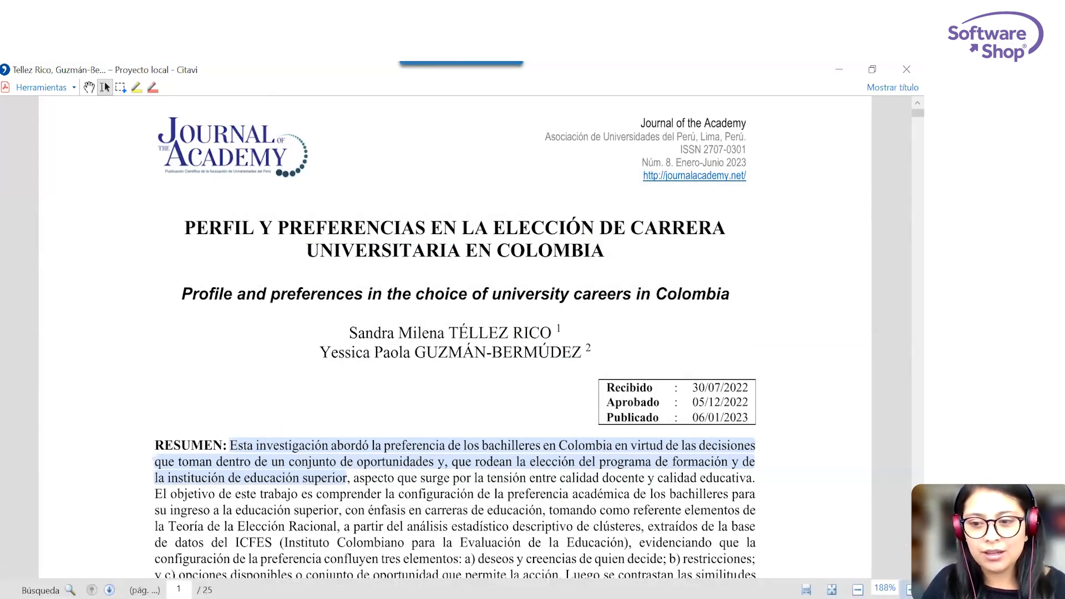
# Start an indirect quotation (Cita indirecta) from the passage "aspecto que surge" to "carreras de educación", and discard it.
pyautogui.scroll(3, 861, 534)
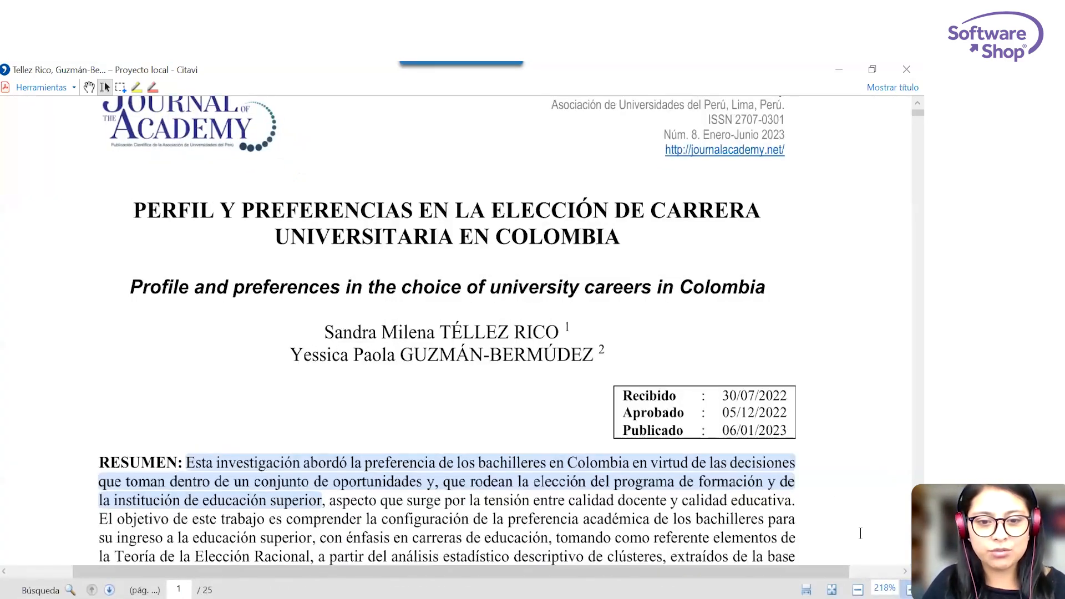
pyautogui.scroll(2, 860, 533)
pyautogui.scroll(-2, 317, 426)
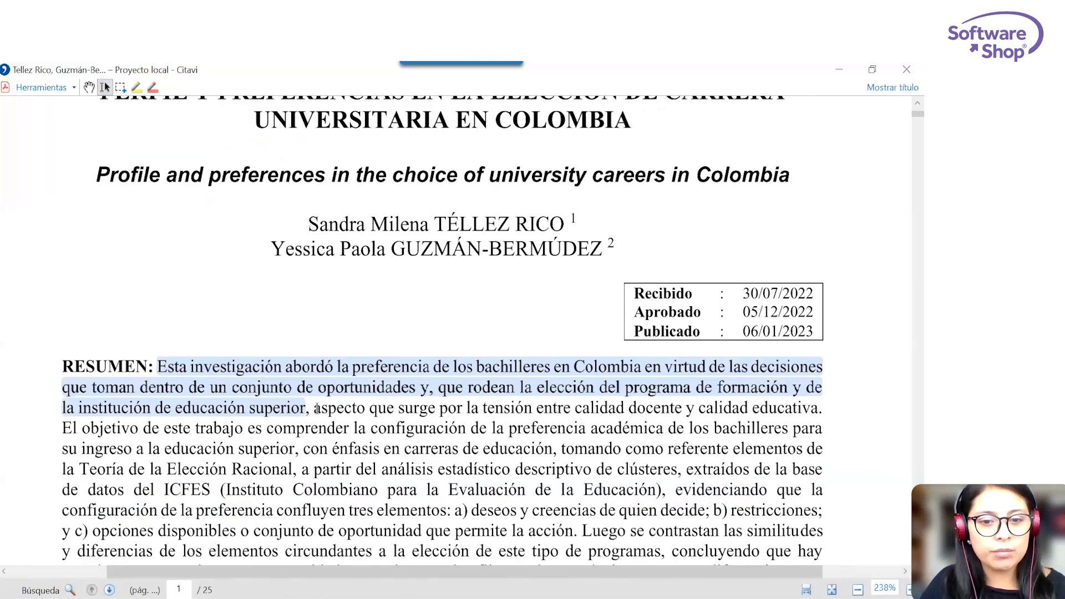
pyautogui.moveTo(315, 409); pyautogui.dragTo(551, 450)
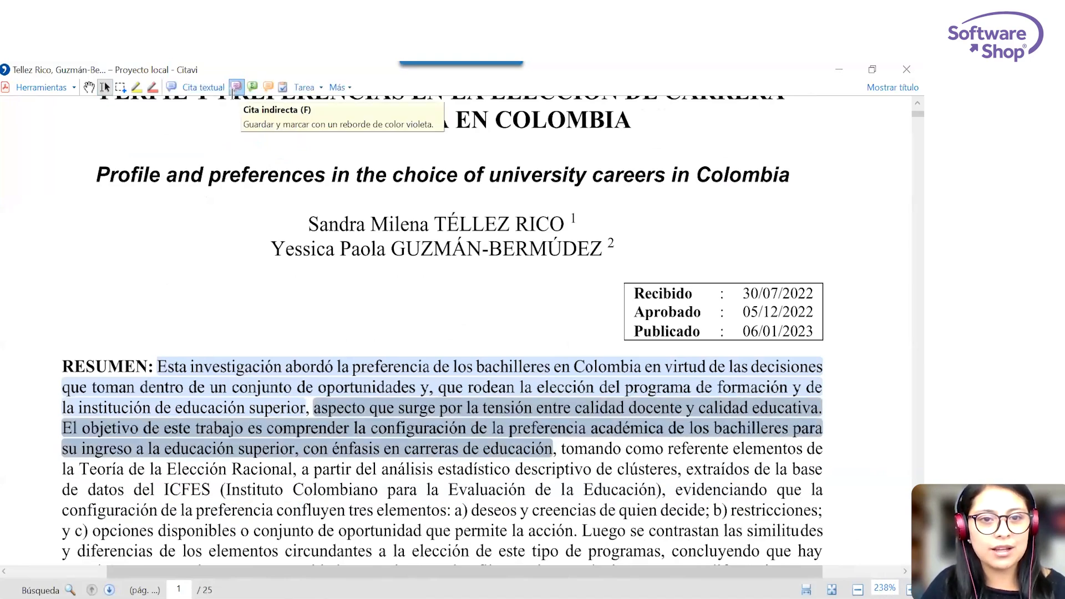
pyautogui.click(233, 89)
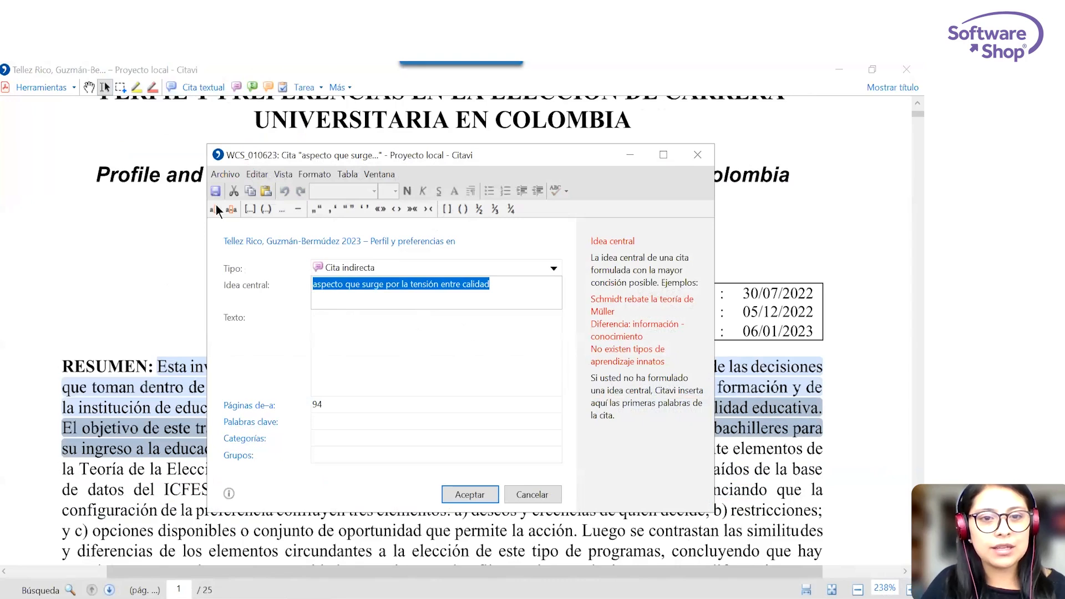
pyautogui.click(517, 286)
pyautogui.moveTo(517, 285); pyautogui.dragTo(283, 285)
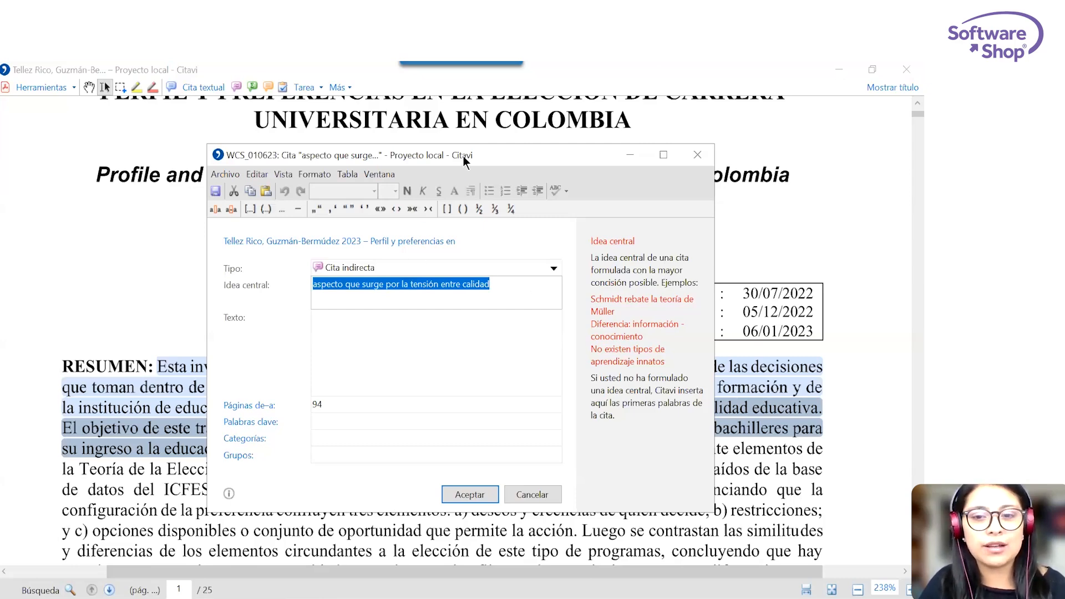
pyautogui.moveTo(464, 157); pyautogui.dragTo(472, 132)
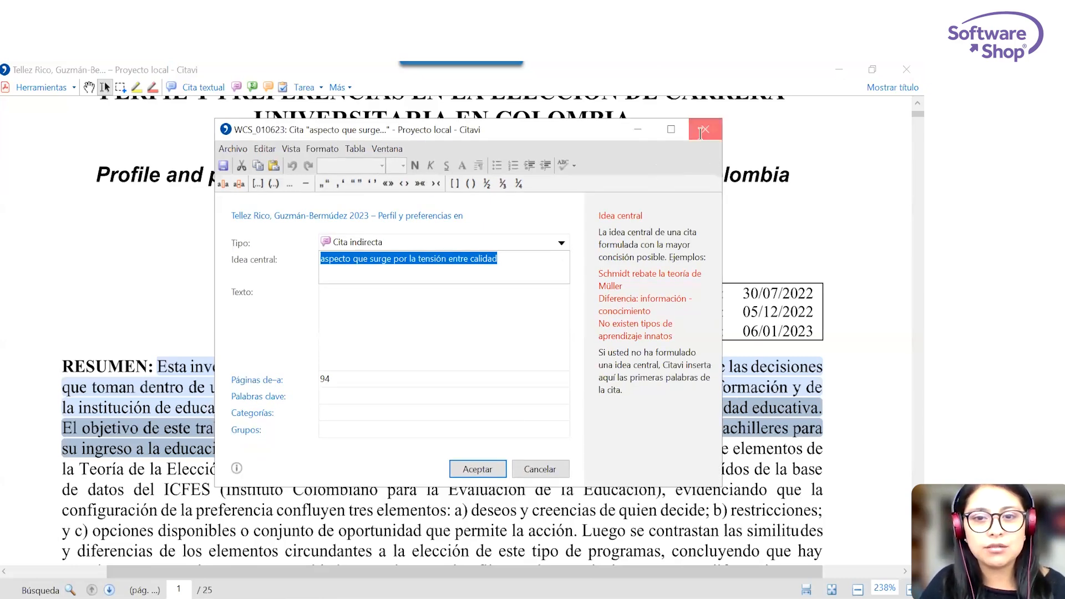
pyautogui.click(705, 132)
# Reopen the direct quotation highlighted in the abstract and save its central idea as "Abordaje de la investigación".
pyautogui.doubleClick(337, 372)
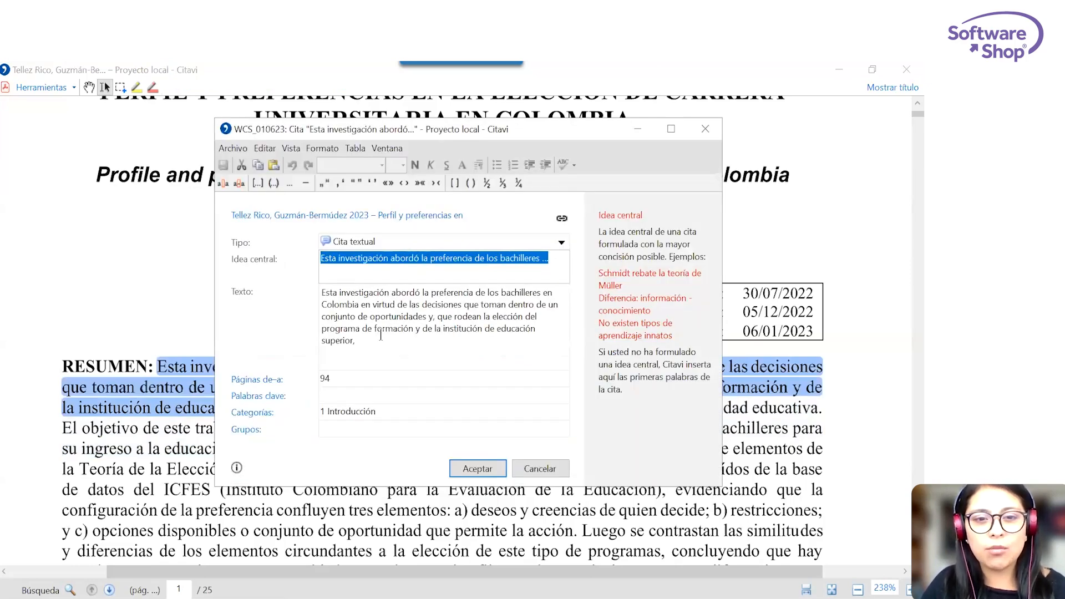
pyautogui.moveTo(550, 259); pyautogui.dragTo(273, 263)
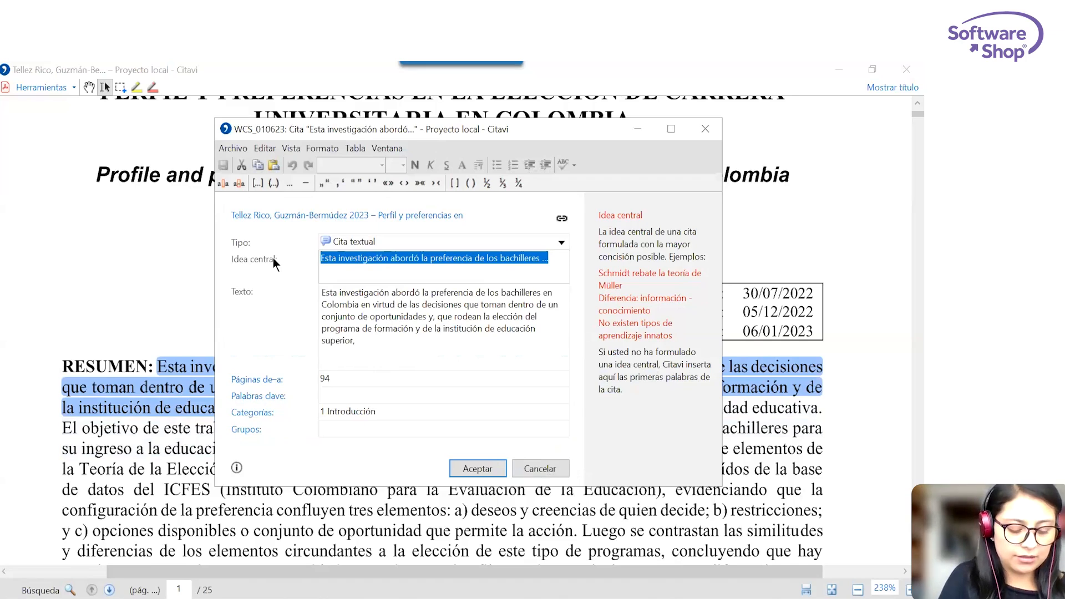
pyautogui.write('Abo')
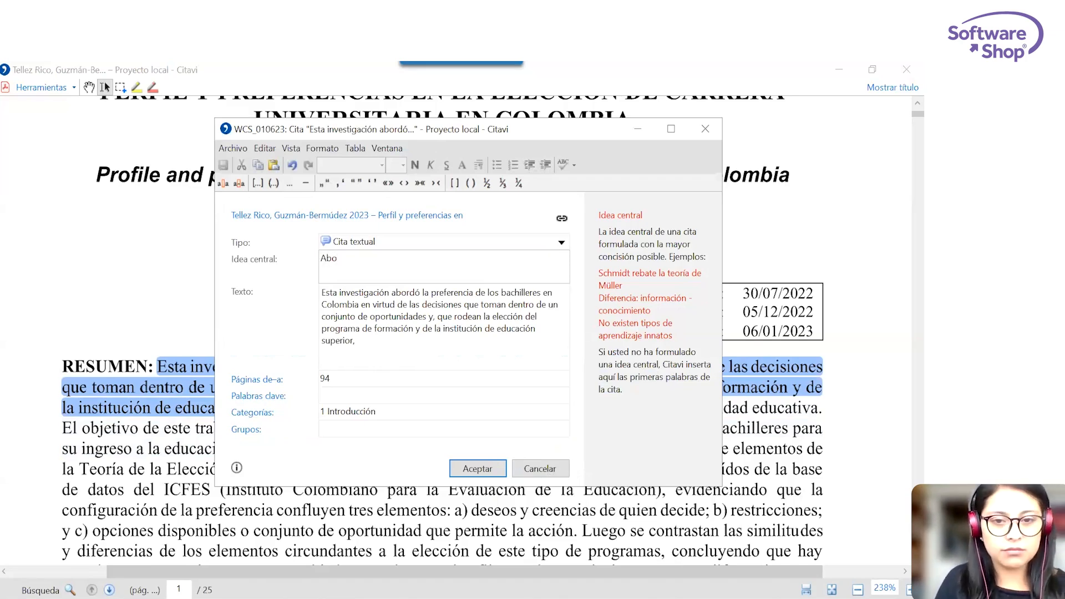
pyautogui.write('rdaje d')
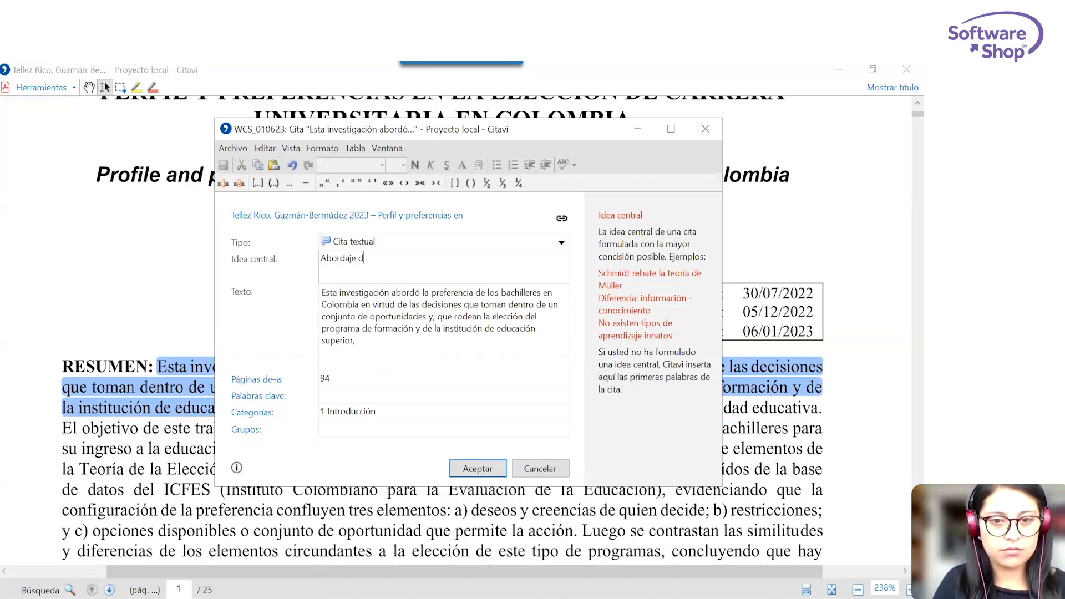
pyautogui.write('e la investigación')
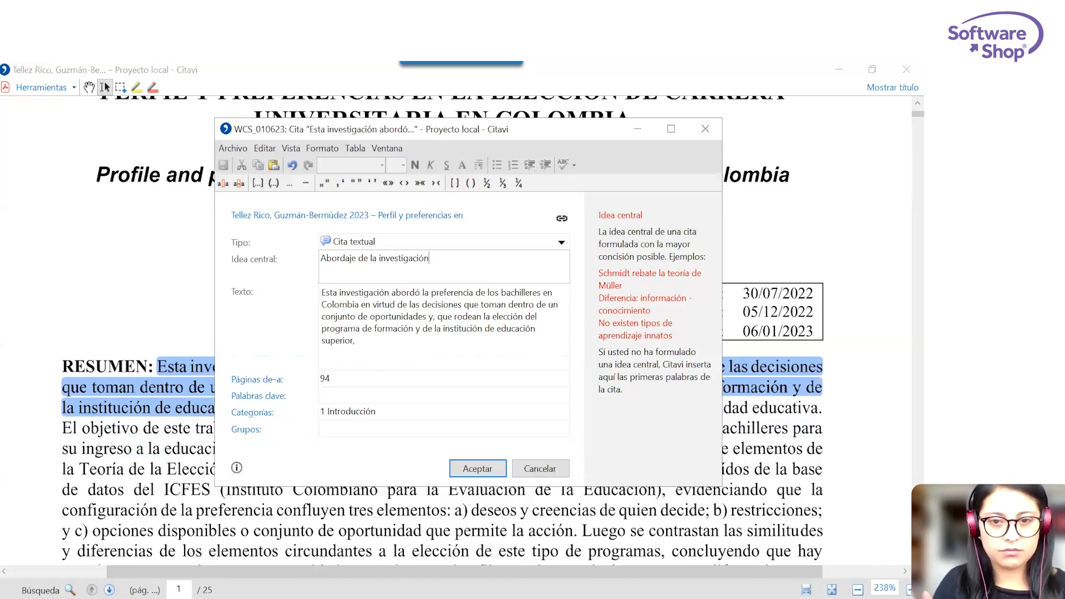
pyautogui.click(467, 469)
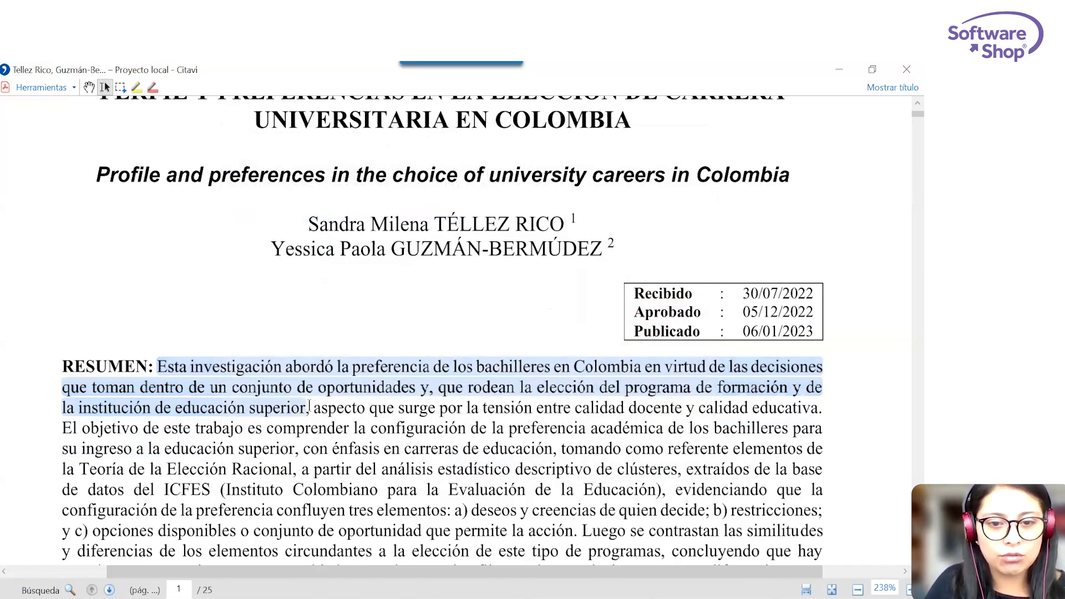
# Start an indirect quotation (Cita indirecta) from the abstract passage "aspecto que surge" to "carreras de educación".
pyautogui.moveTo(337, 368); pyautogui.dragTo(374, 424)
pyautogui.click(562, 436)
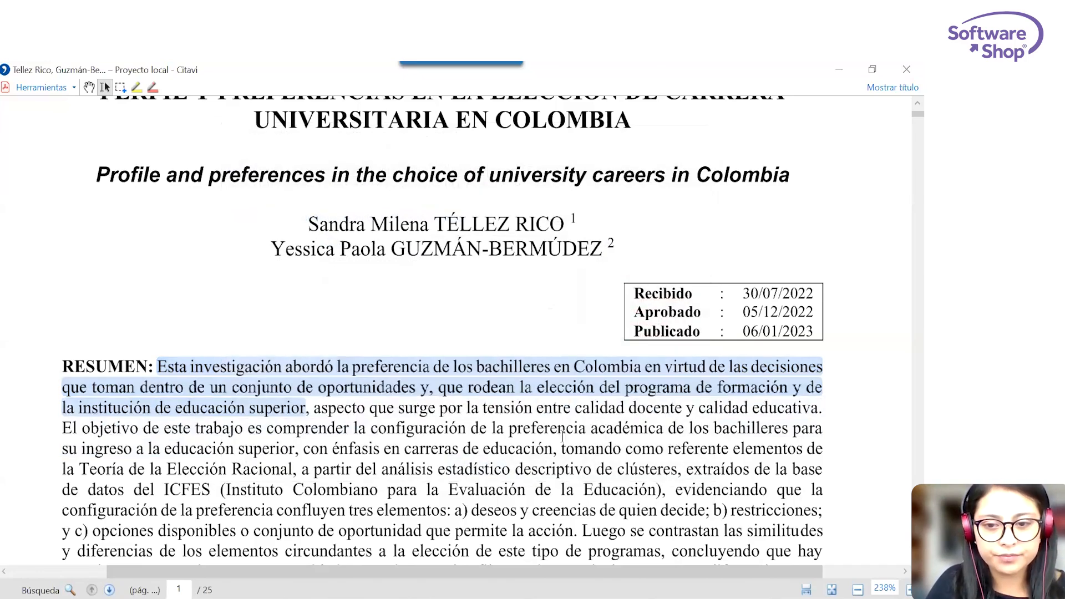
pyautogui.moveTo(552, 449)
pyautogui.mouseDown()
pyautogui.moveTo(345, 428)
pyautogui.moveTo(438, 428)
pyautogui.moveTo(553, 448)
pyautogui.mouseUp()
pyautogui.click(330, 423)
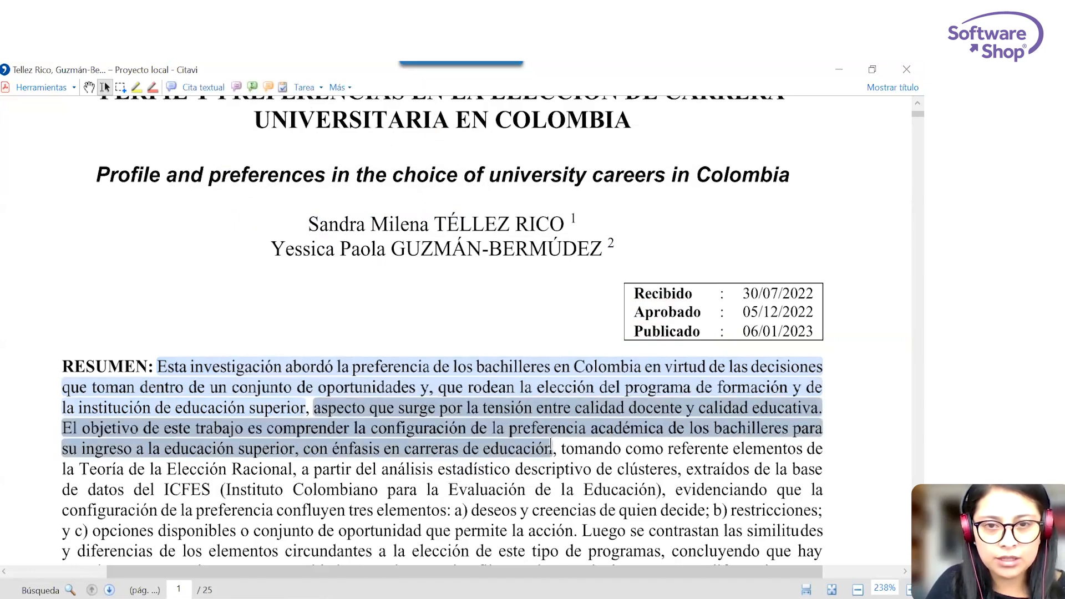
pyautogui.click(237, 87)
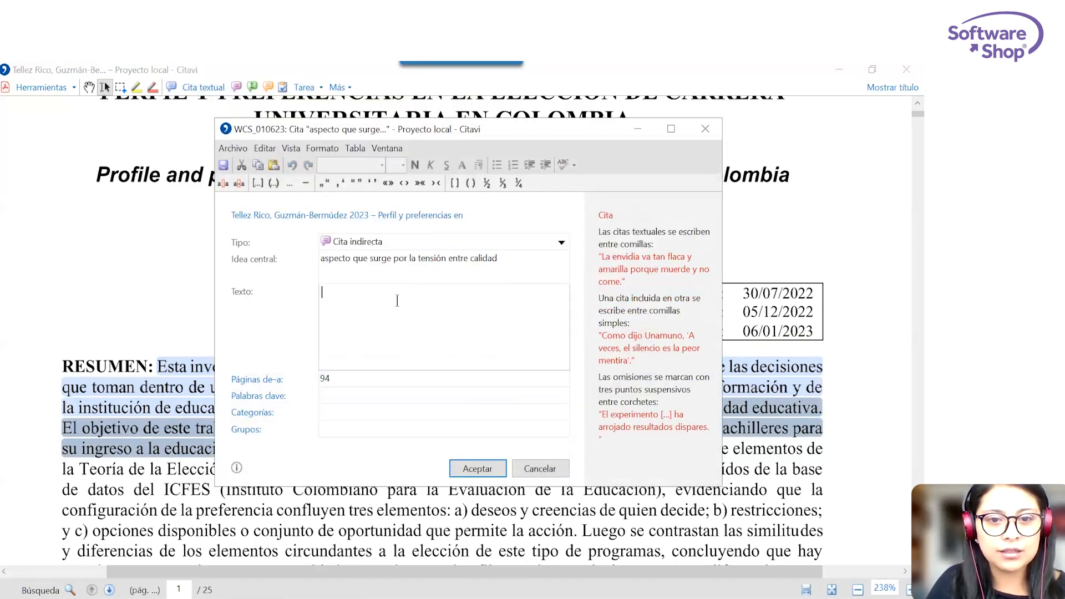
# Begin the quotation's text with "Hay una tensión entre la calidad docente y la calidad educativa, lo".
pyautogui.write('H')
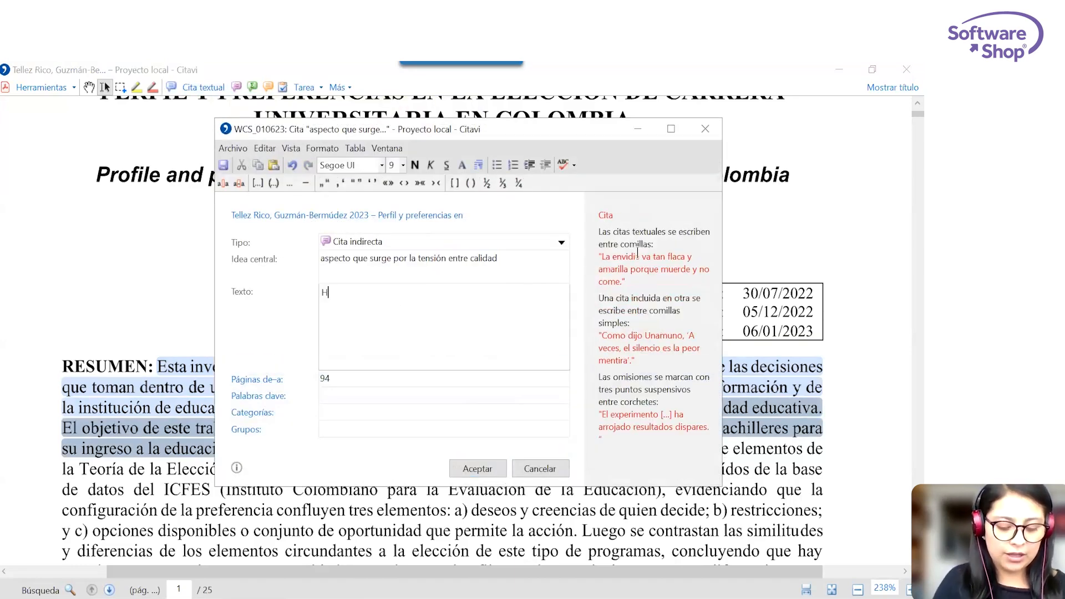
pyautogui.write('ay una tensión entre la cali')
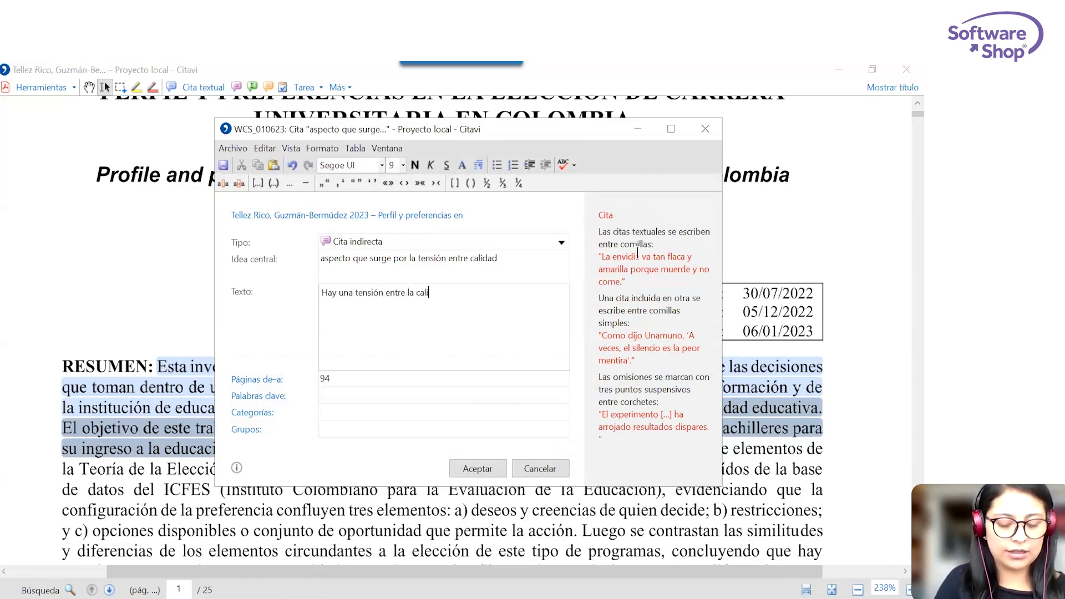
pyautogui.write('dad docente y la calidad educativa,')
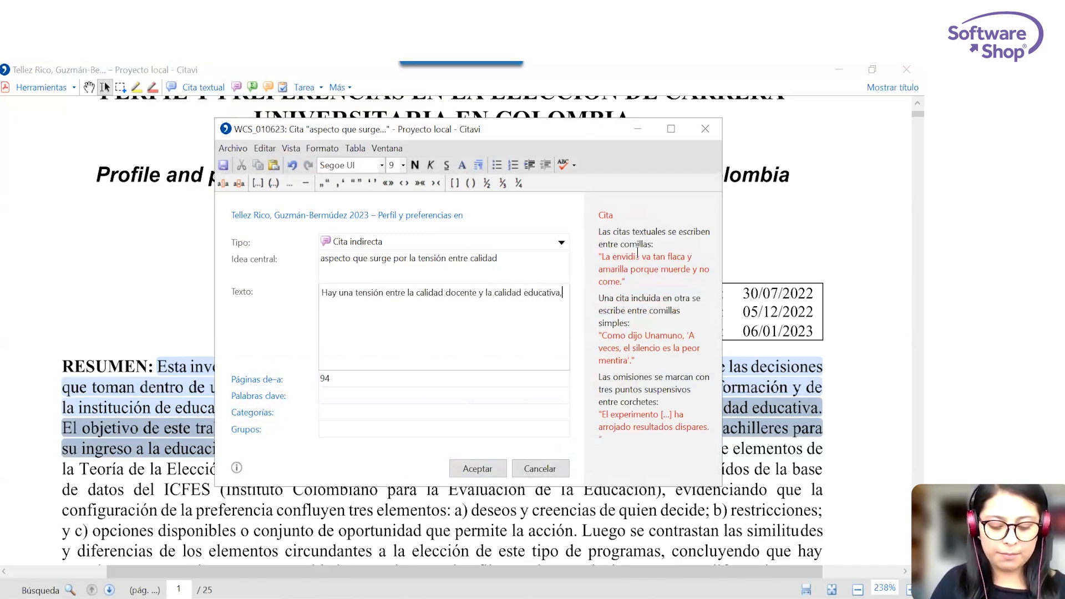
pyautogui.write(' lo que ha gener')
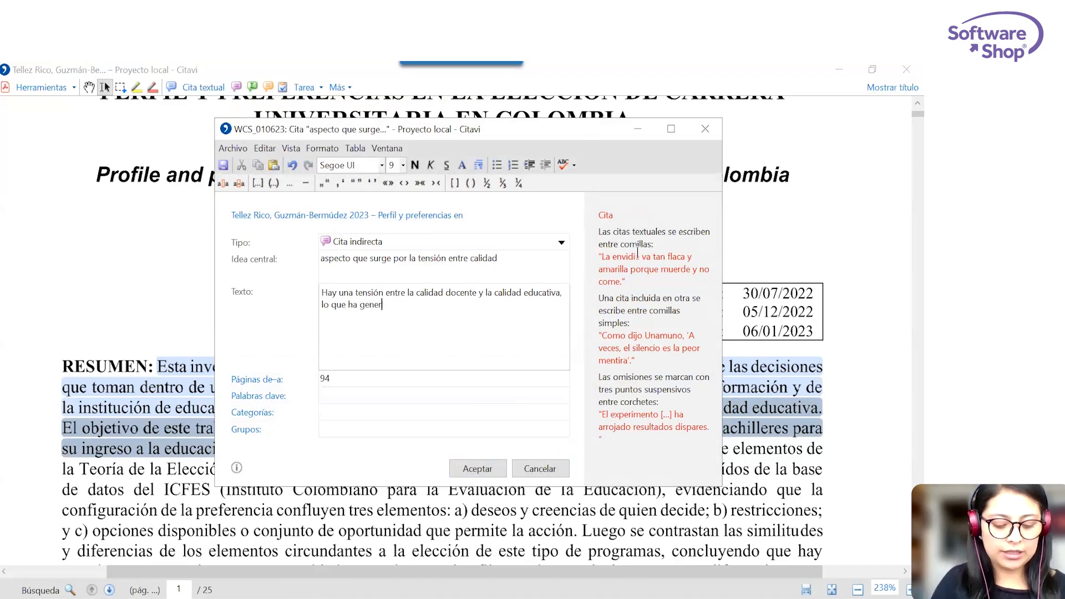
pyautogui.write('ado el plan')
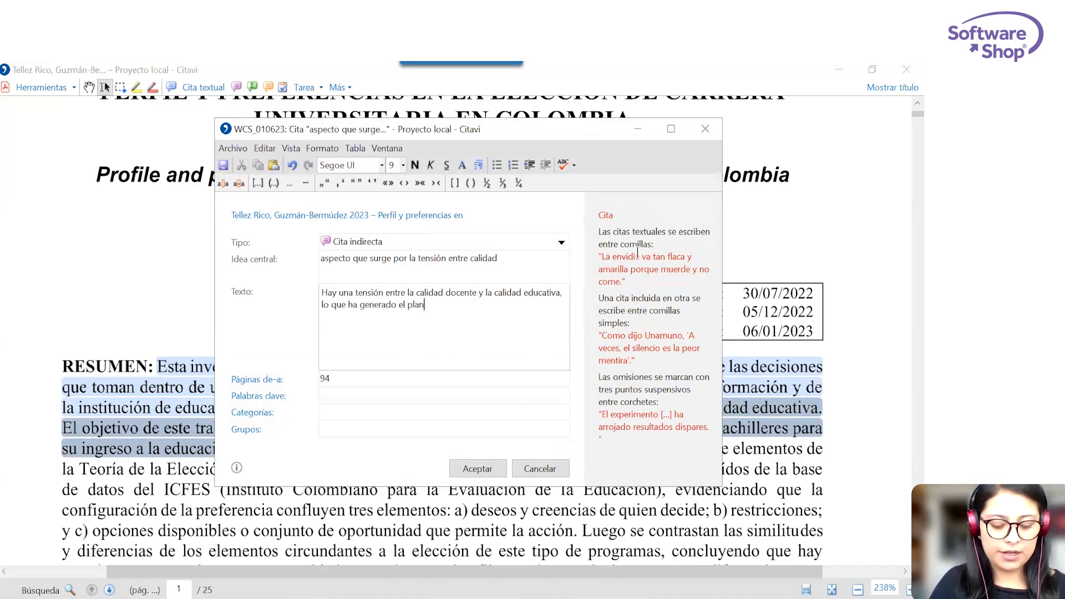
pyautogui.write('teamiento acerca ')
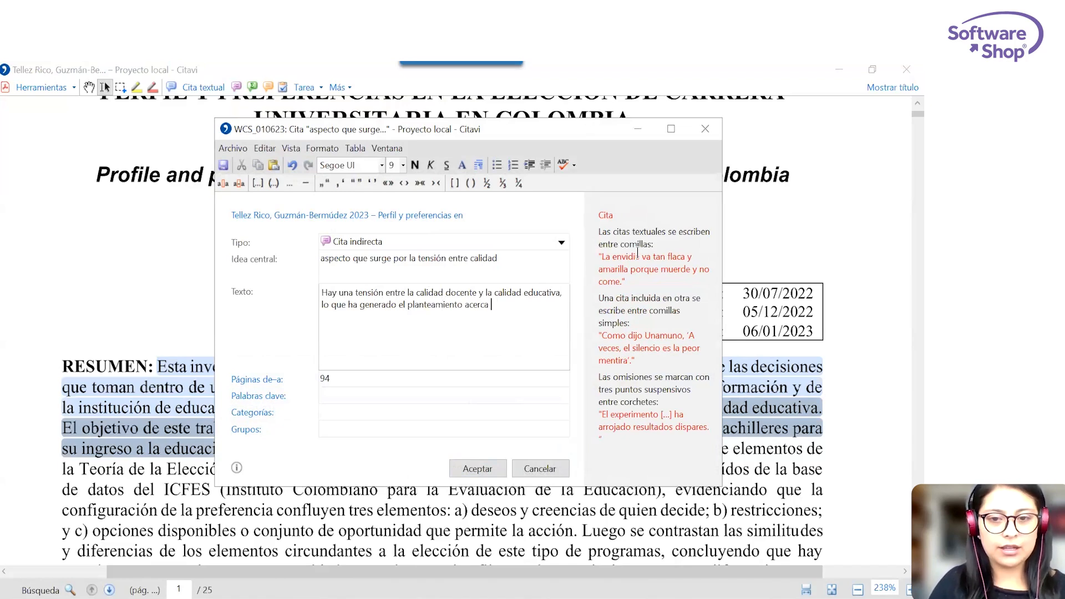
pyautogui.write('de la preferencia')
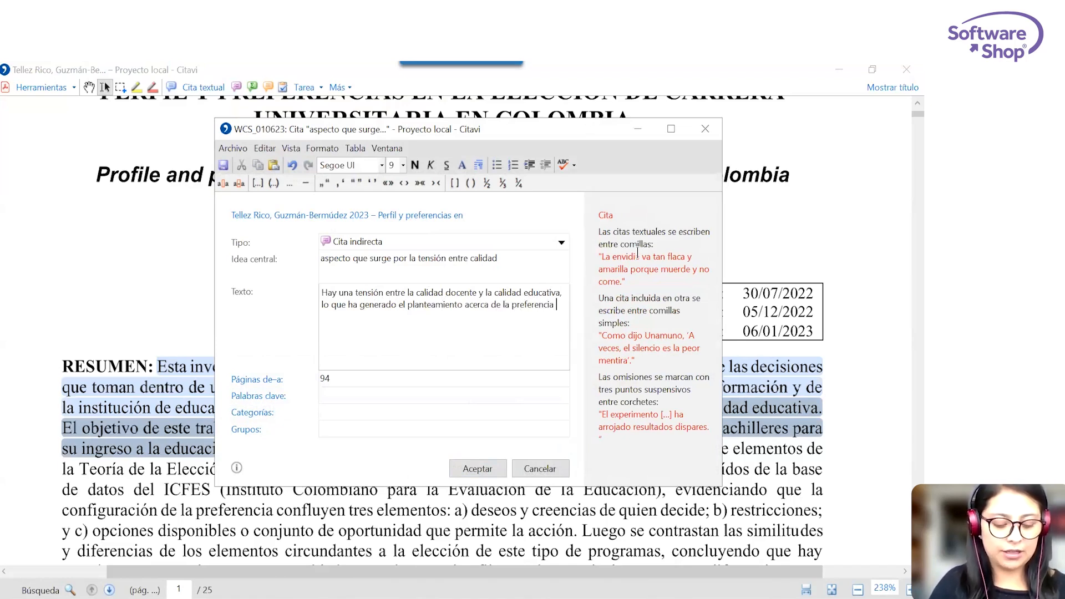
pyautogui.write(' académica de l')
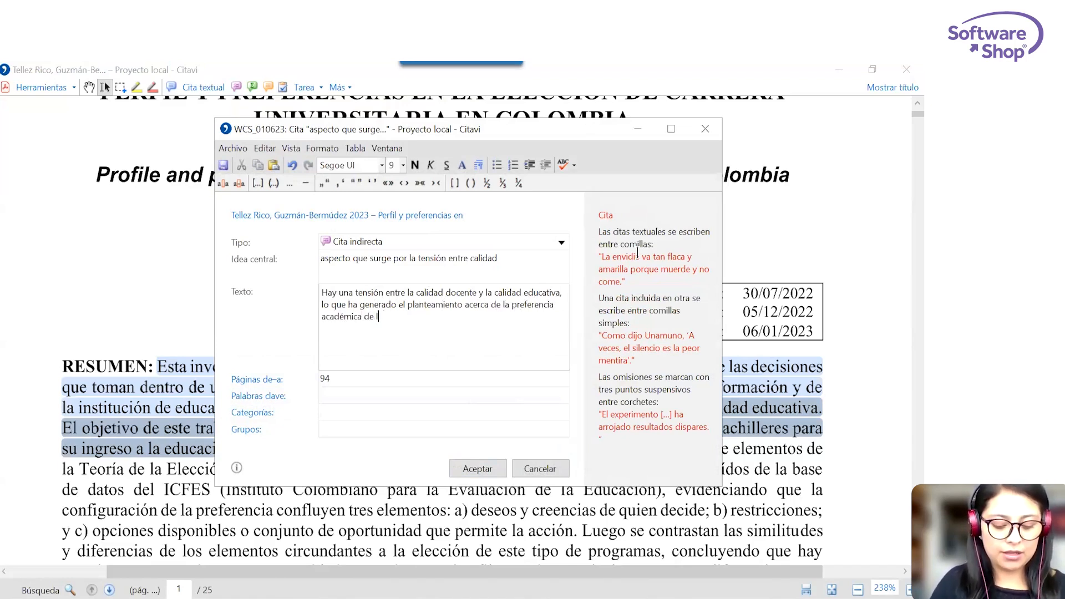
pyautogui.write('os bachilleres')
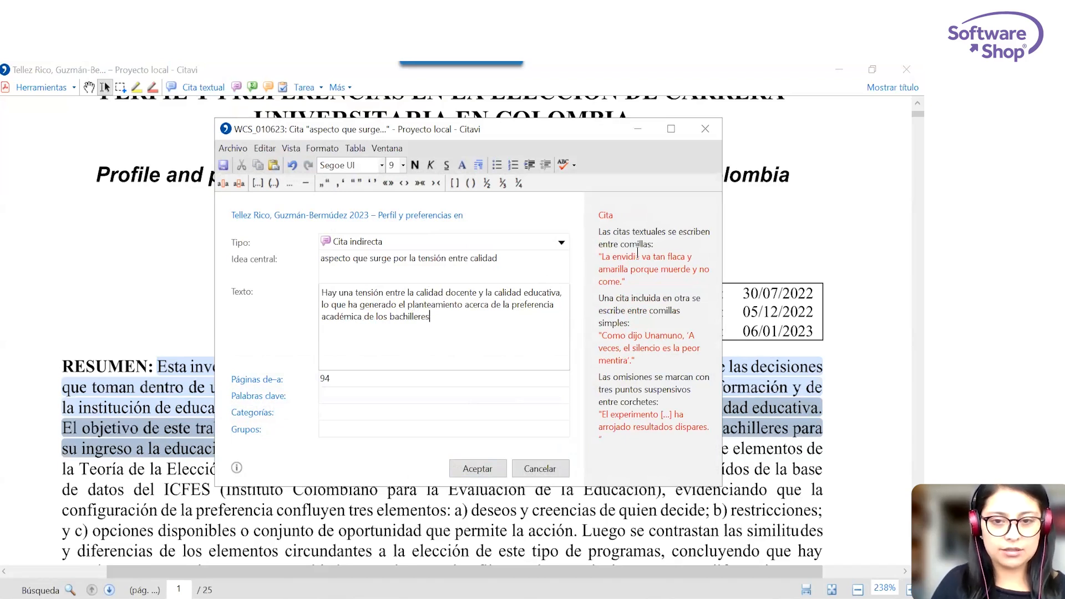
pyautogui.write(' colombianos.')
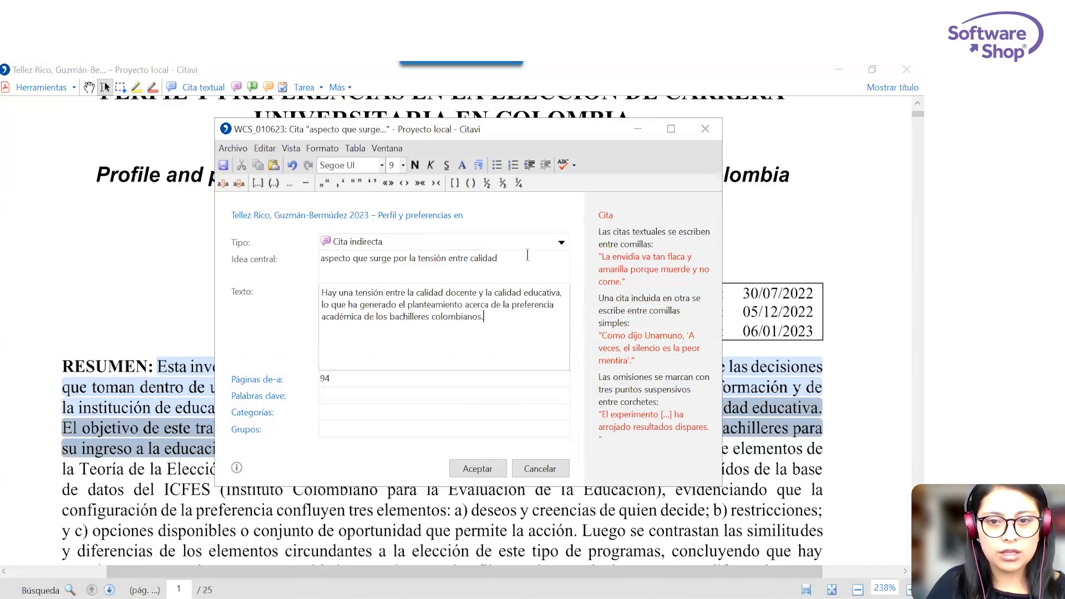
# Replace the central idea with "Tensión entre calidad docente y calidad educativa" and save the indirect quotation.
pyautogui.moveTo(528, 257); pyautogui.dragTo(308, 272)
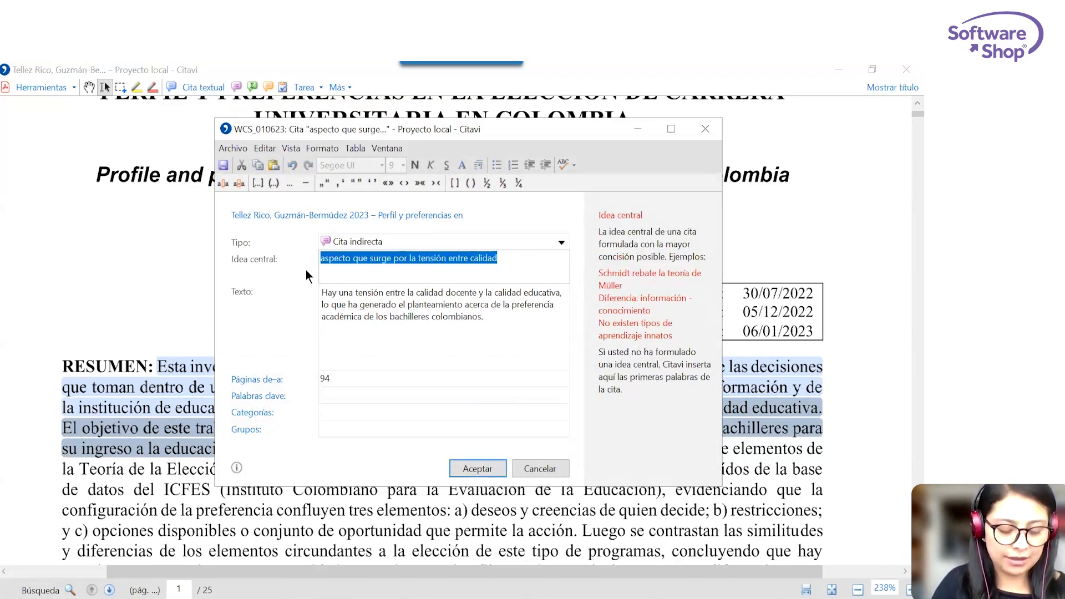
pyautogui.write('Te')
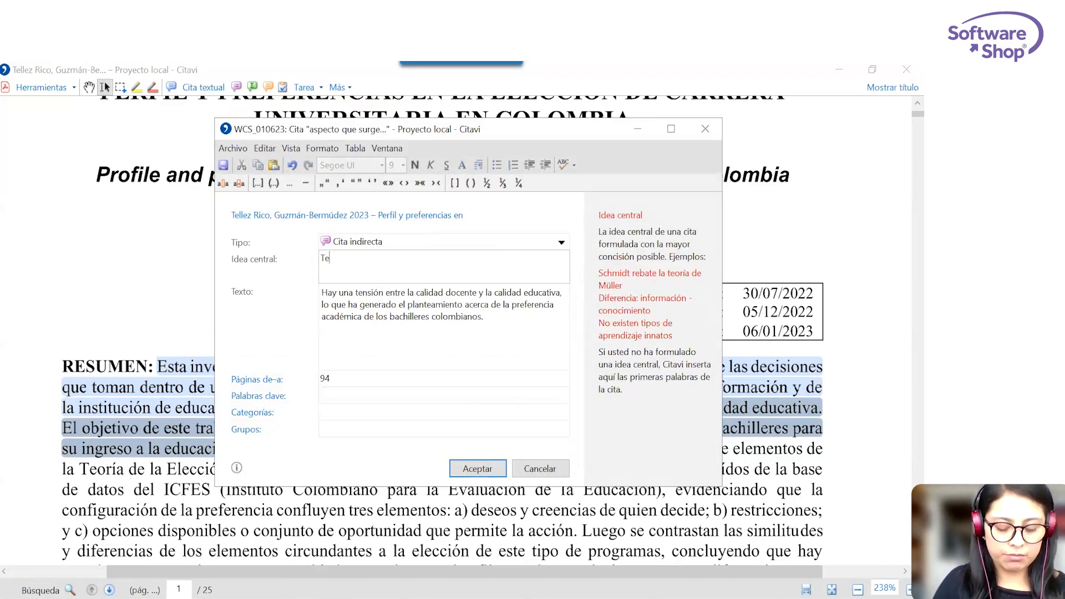
pyautogui.write('nsión entre ')
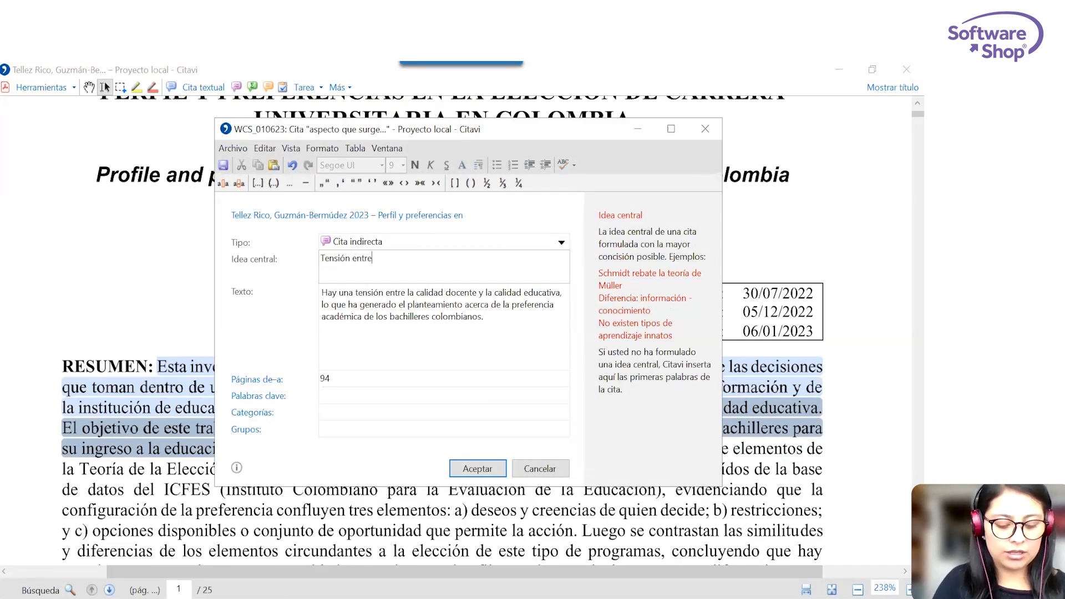
pyautogui.write('caliudad doc')
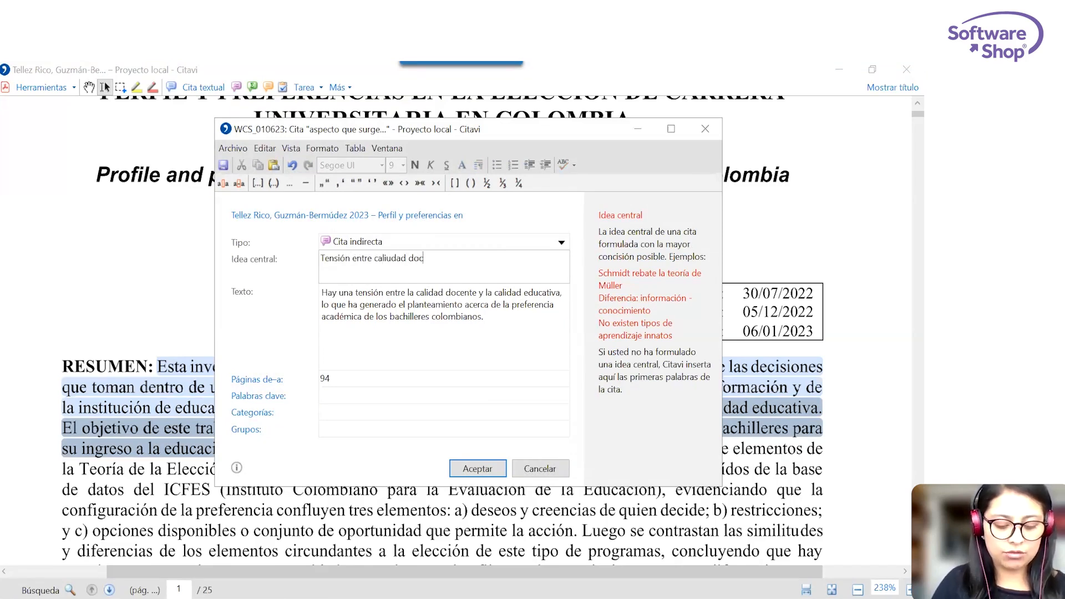
pyautogui.write('ente y calidad ')
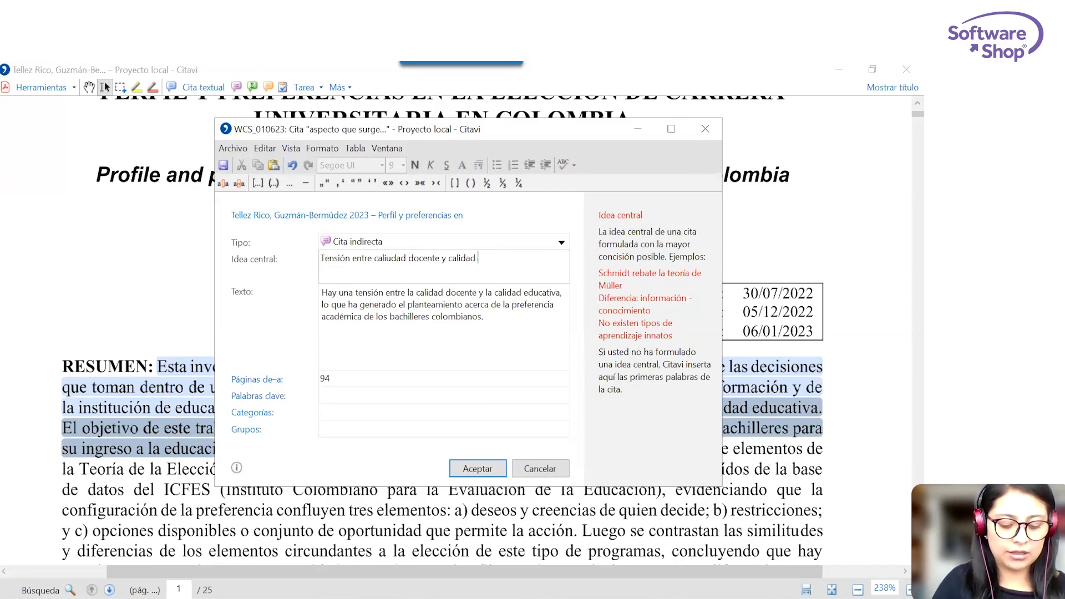
pyautogui.write('educativa')
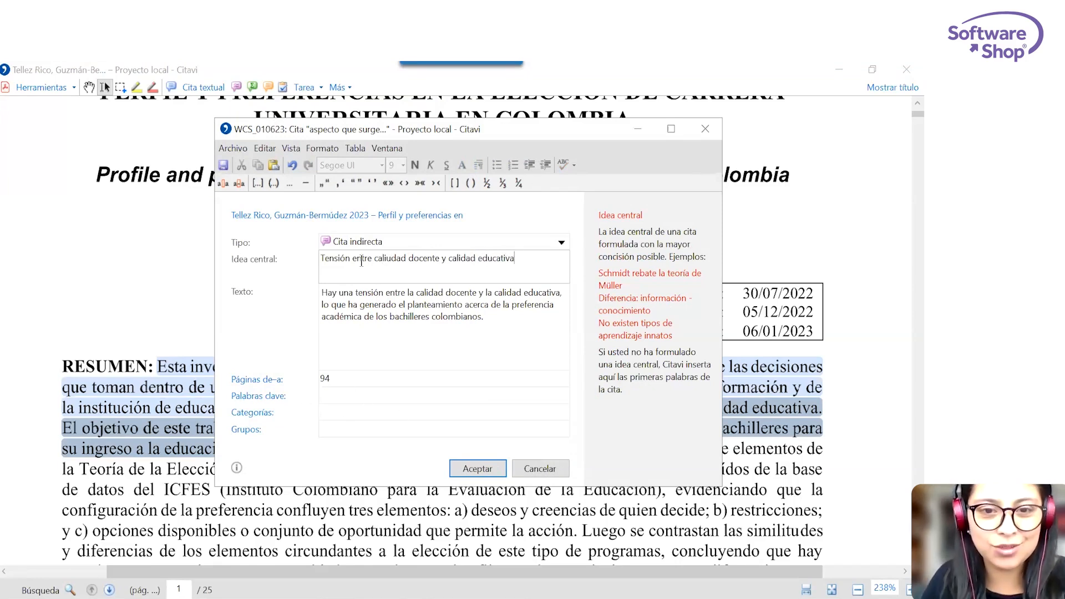
pyautogui.click(489, 471)
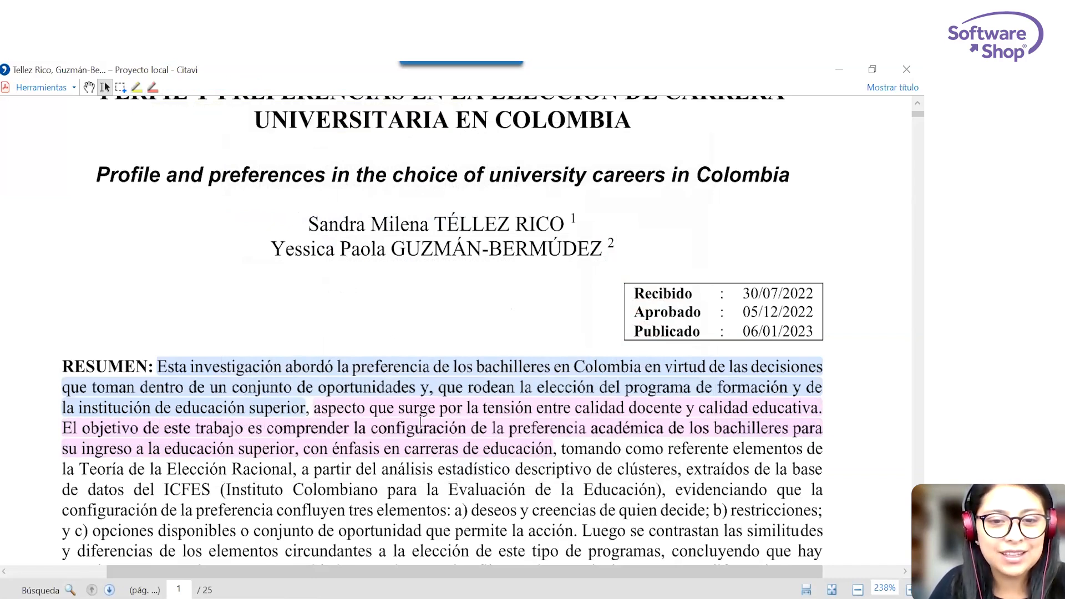
# Create an image quotation (Cita de imagen) from the Figura 1 diagram on page 6, including its title and source line.
pyautogui.moveTo(420, 424)
pyautogui.scroll(-4, 420, 423)
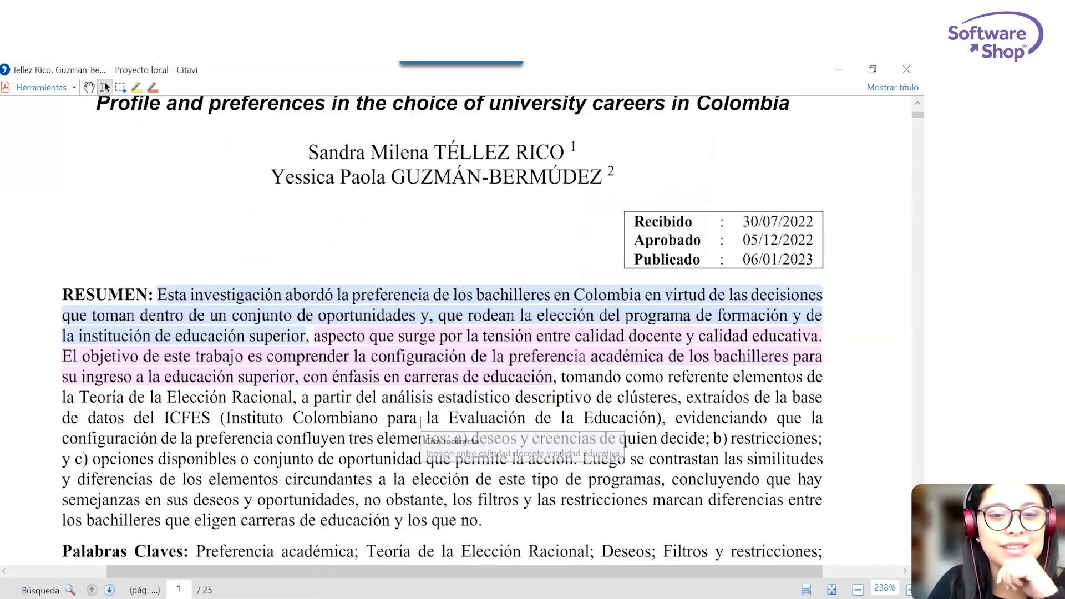
pyautogui.scroll(-10, 420, 422)
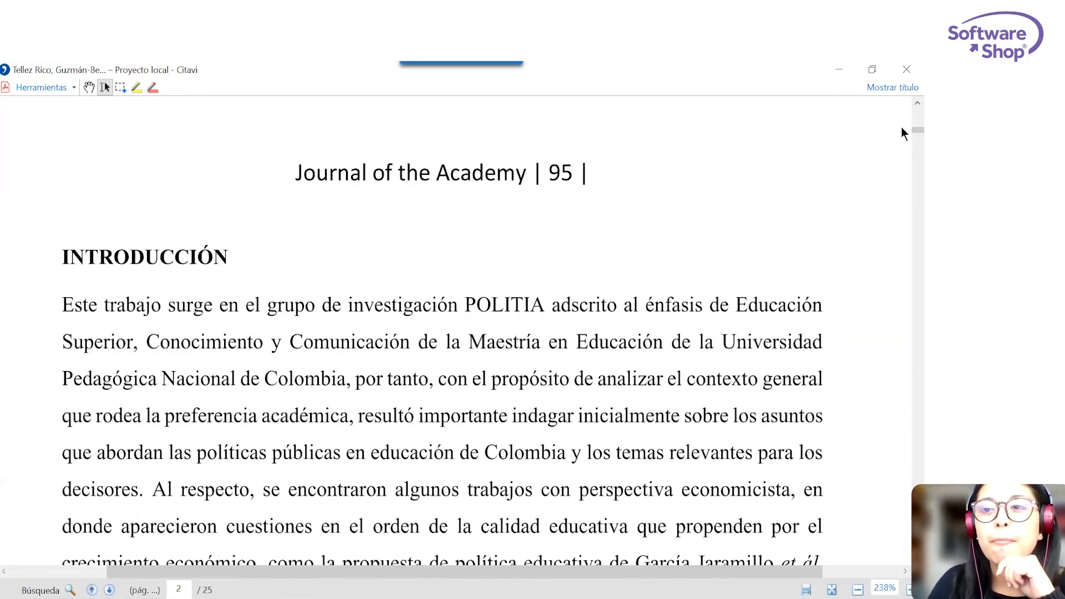
pyautogui.scroll(-10, 901, 130)
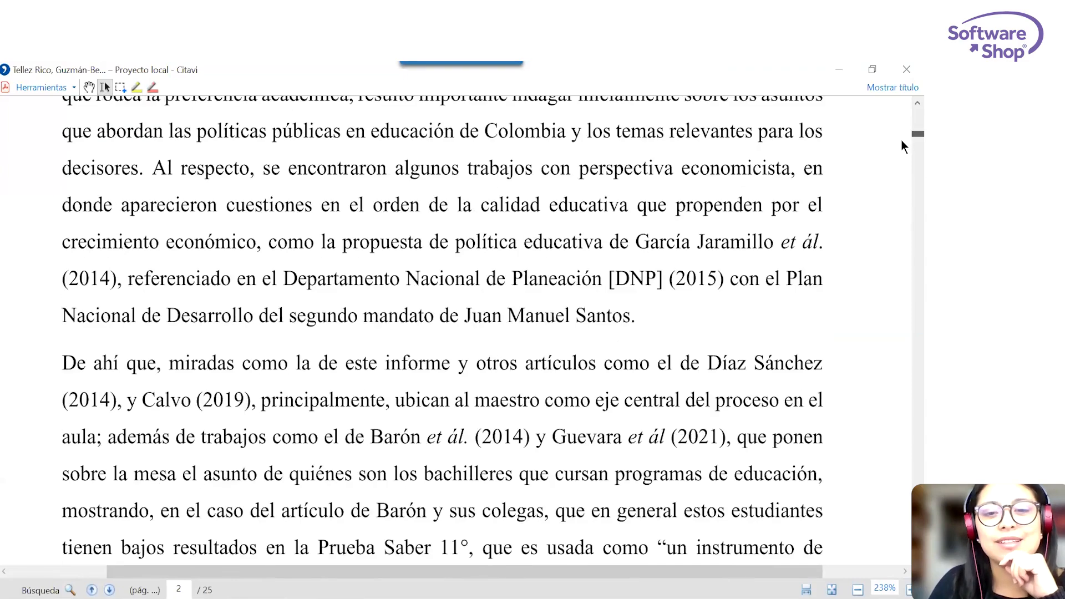
pyautogui.scroll(-20, 901, 153)
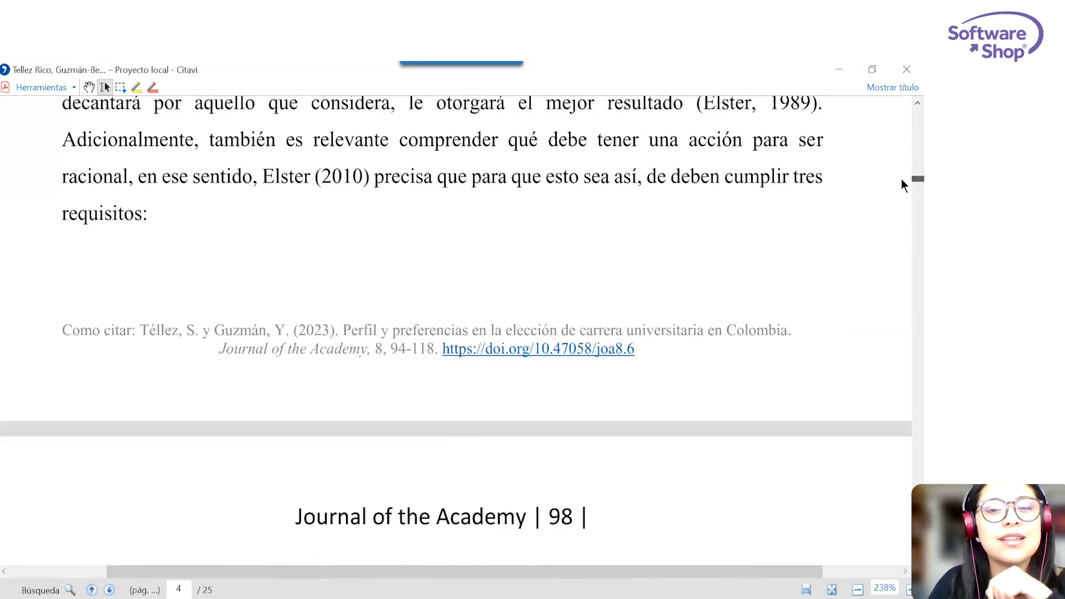
pyautogui.scroll(-15, 901, 190)
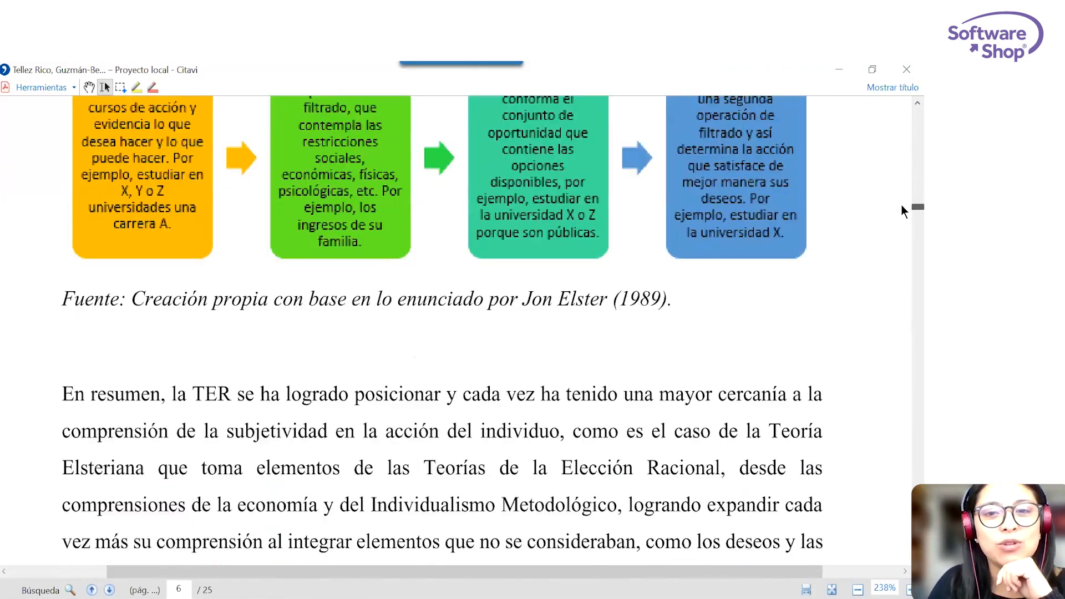
pyautogui.scroll(3, 824, 275)
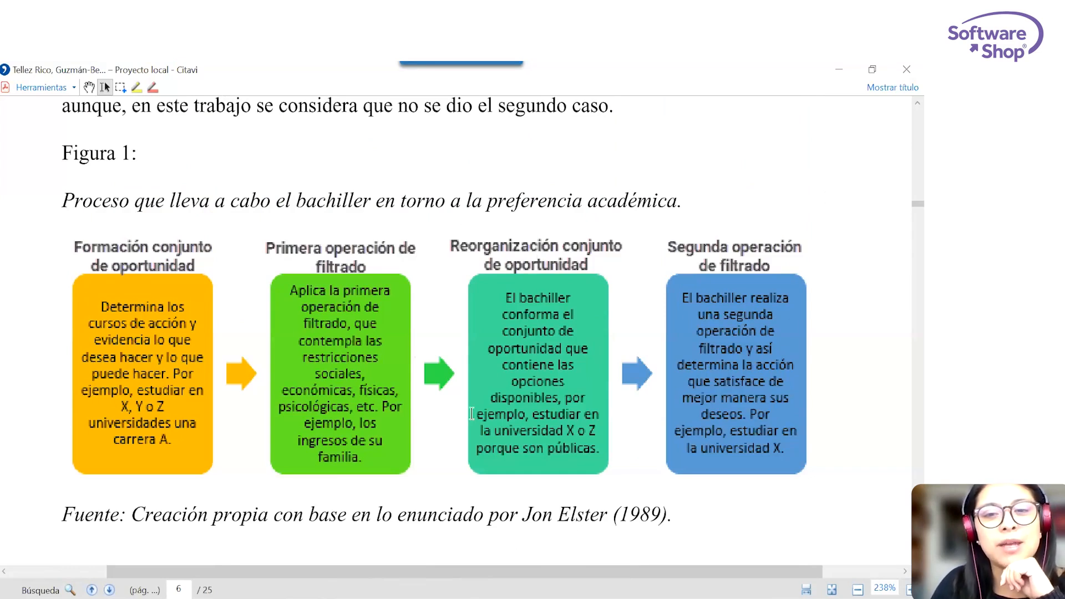
pyautogui.click(121, 89)
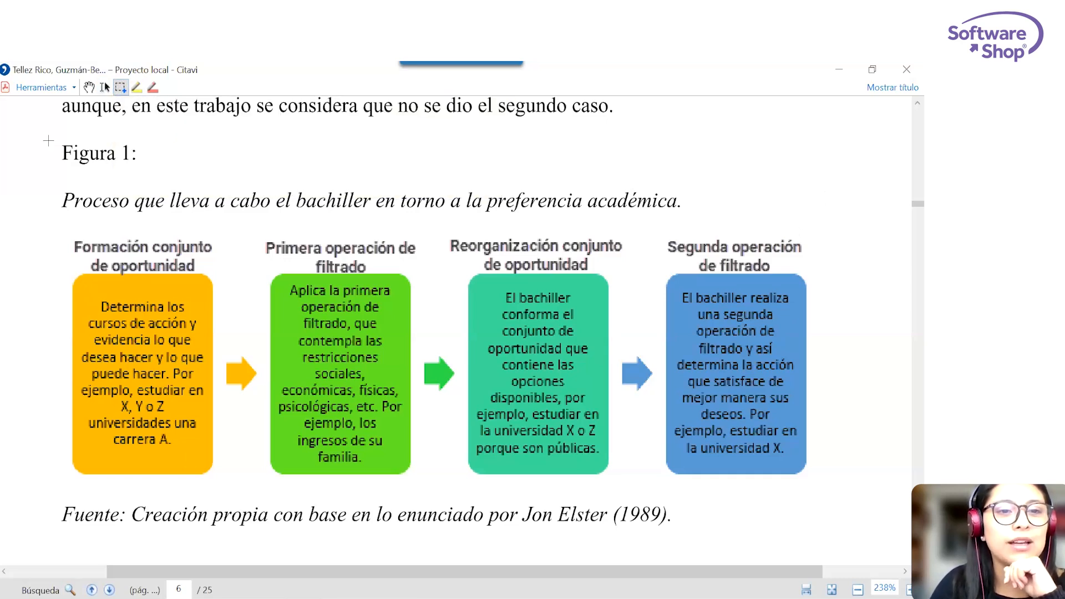
pyautogui.moveTo(47, 182)
pyautogui.mouseDown()
pyautogui.moveTo(322, 358)
pyautogui.moveTo(828, 516)
pyautogui.moveTo(847, 541)
pyautogui.mouseUp()
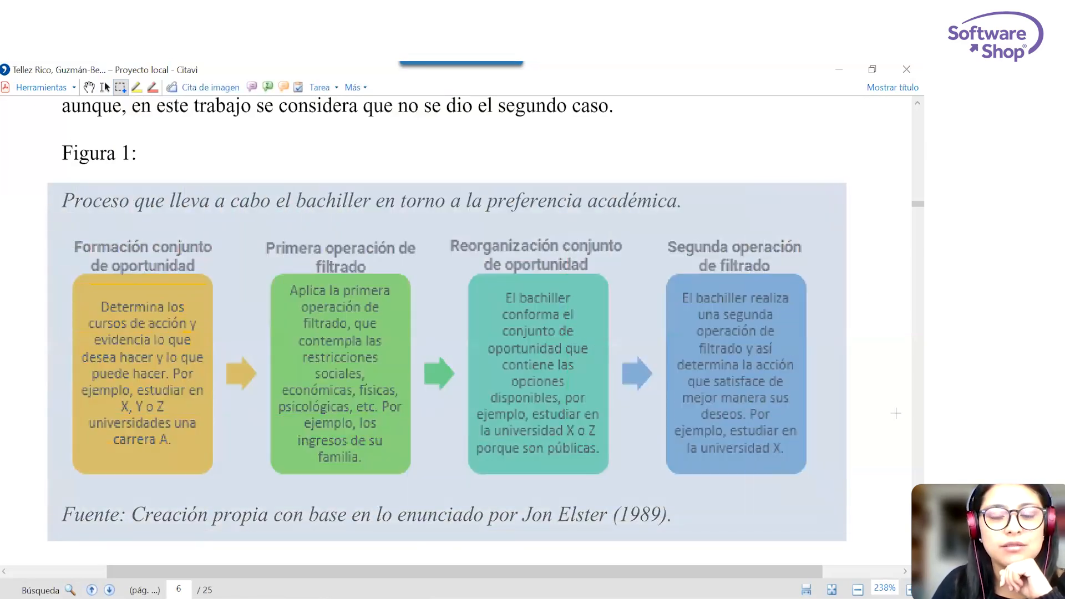
pyautogui.click(198, 89)
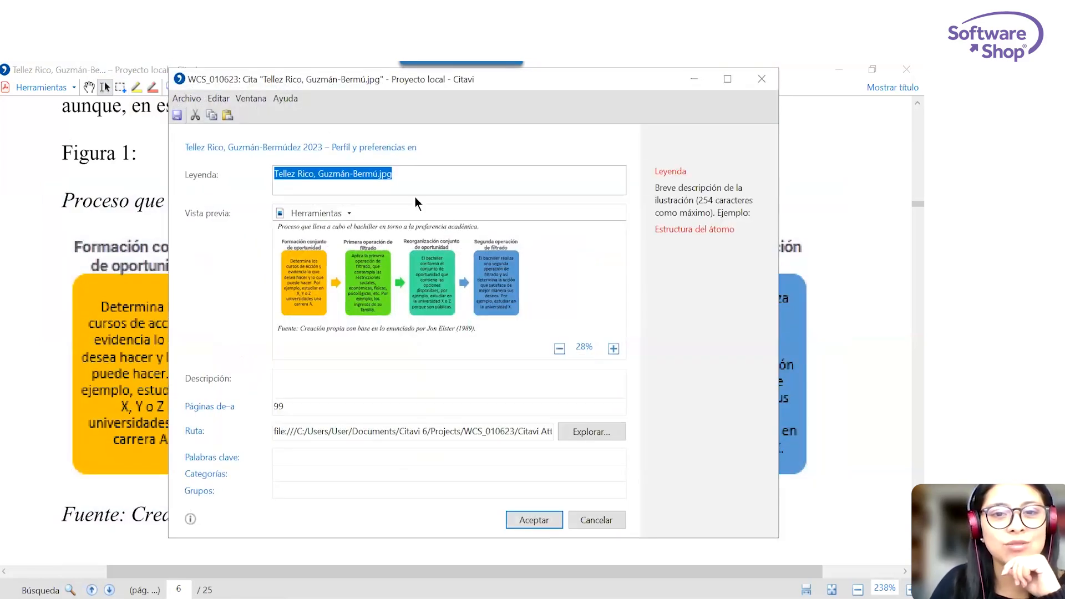
# Set the image's description to "Proceso que lleva a cabo el bachiller para seleccionar un programa y una IES teniendo en cuenta la TER de Elster 1989".
pyautogui.click(322, 378)
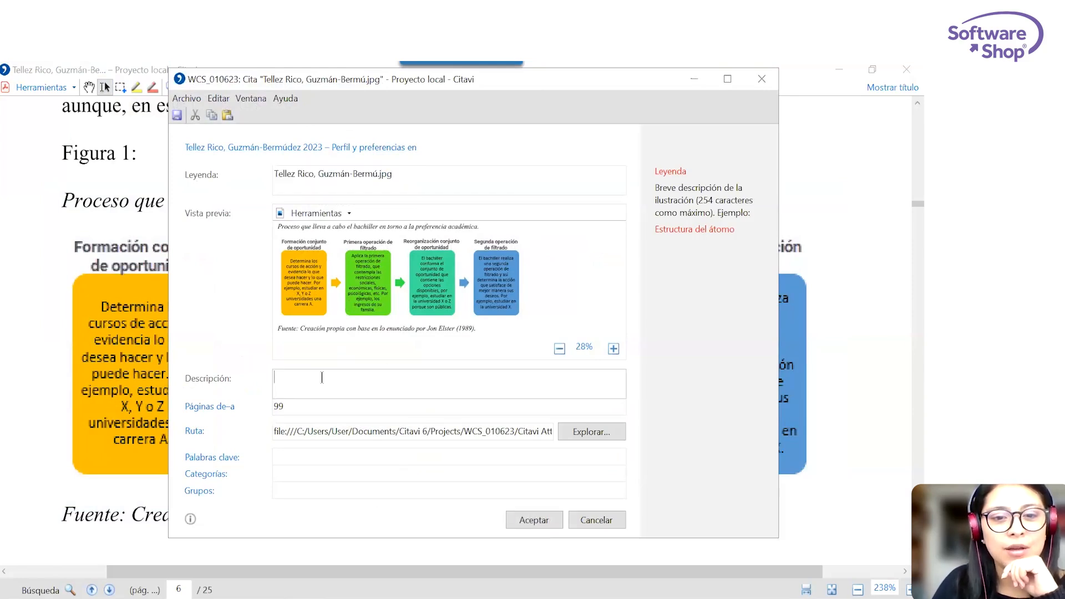
pyautogui.write('Prov')
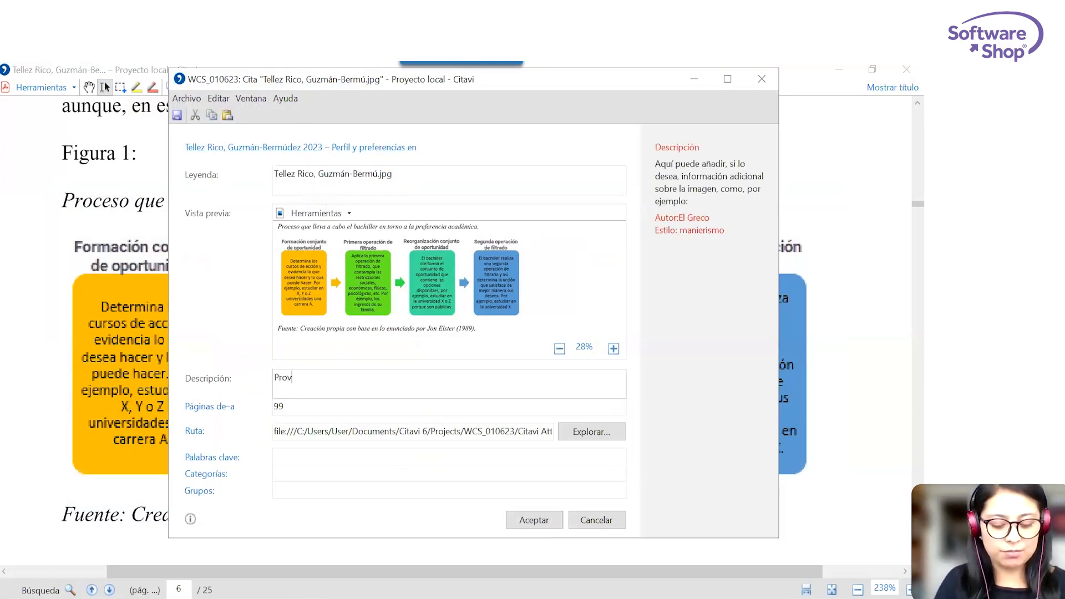
pyautogui.press('BackSpace')
pyautogui.write('ceso que')
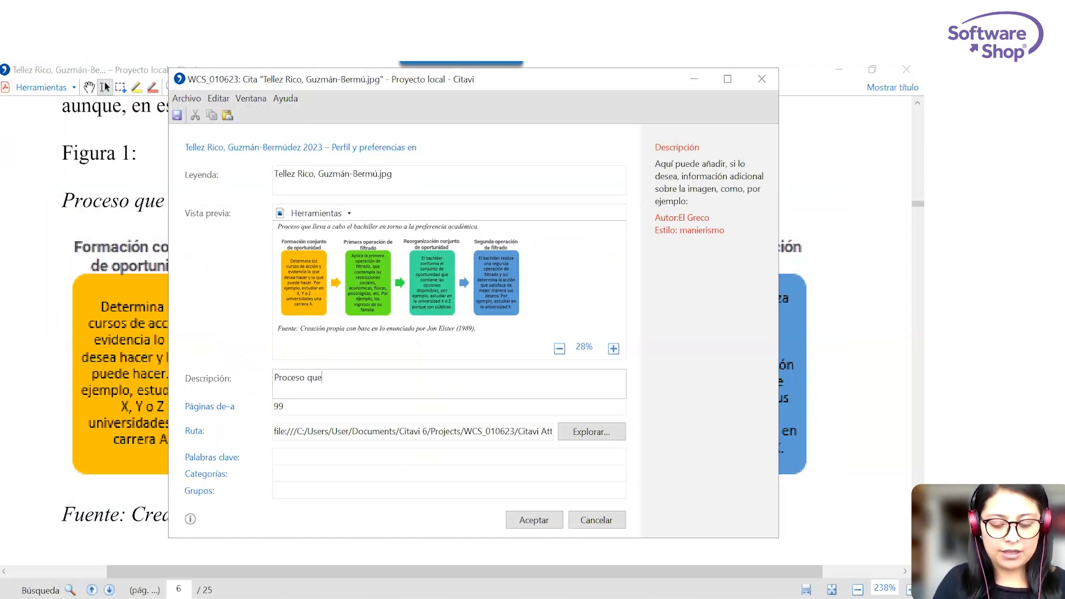
pyautogui.write(' lleva a cabo el bachiller')
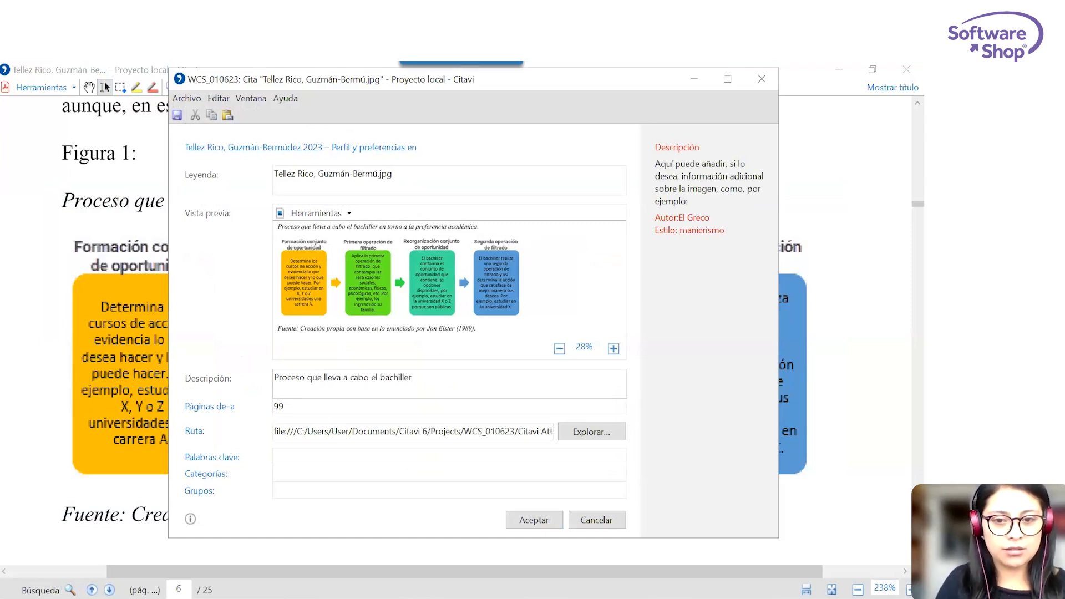
pyautogui.write(' para selec')
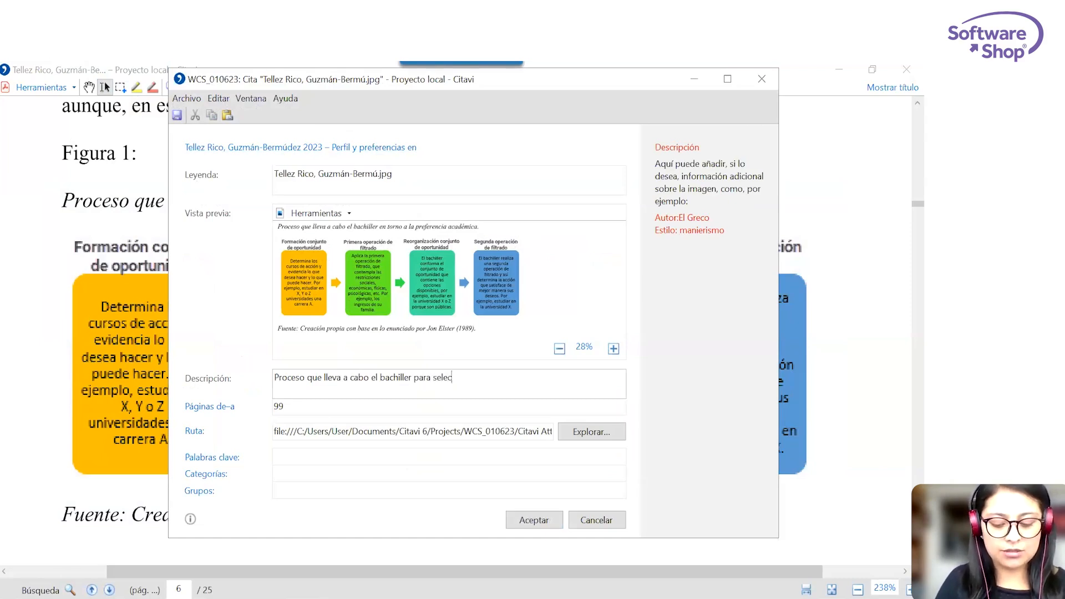
pyautogui.write('cionar un prog')
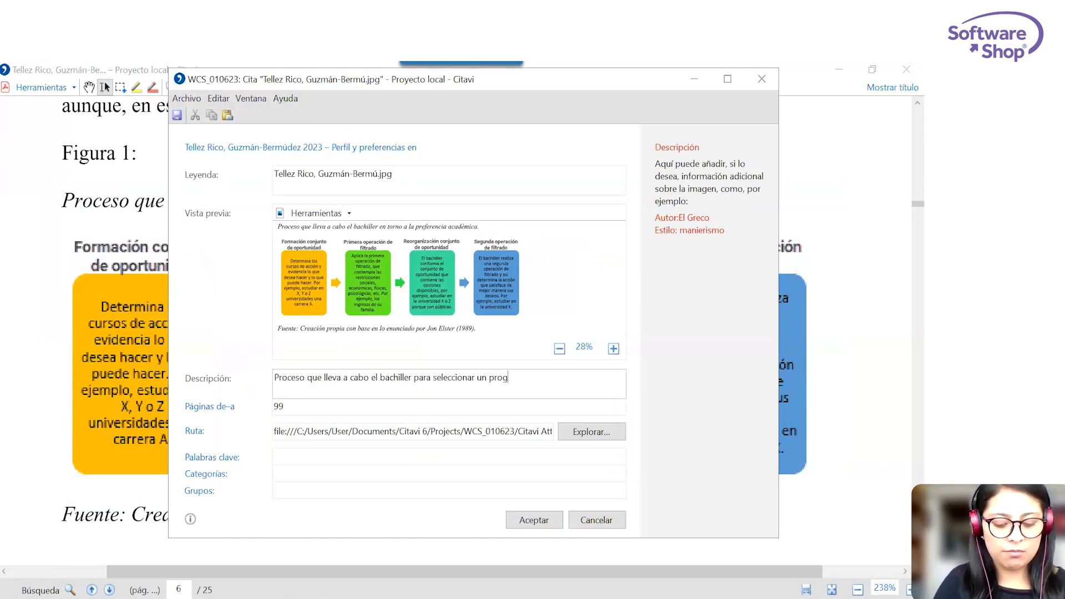
pyautogui.write('rama y una IES')
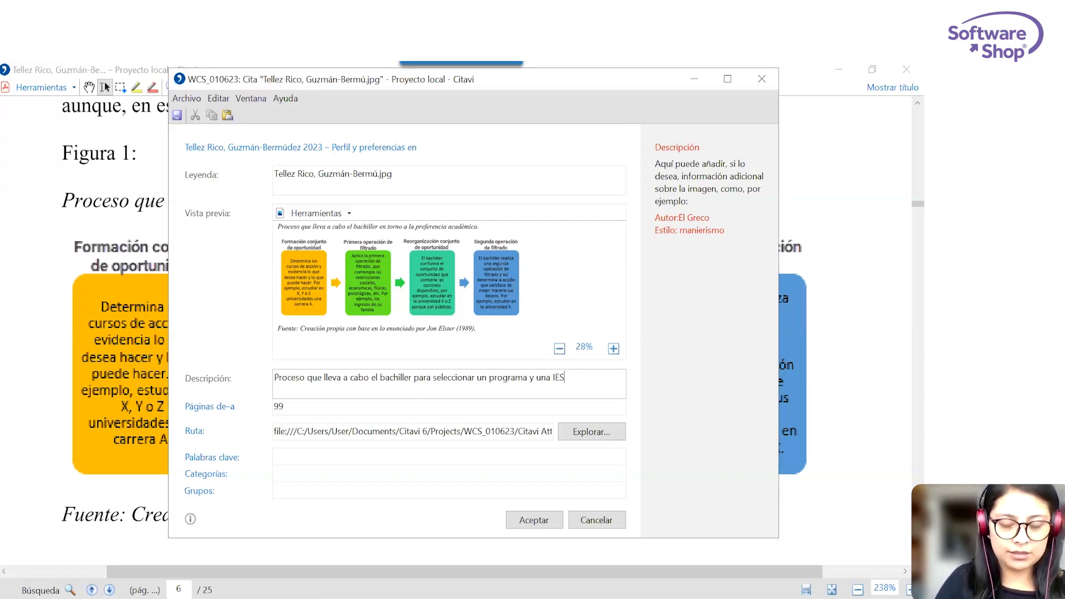
pyautogui.write(' teniendo en cuenta la TER')
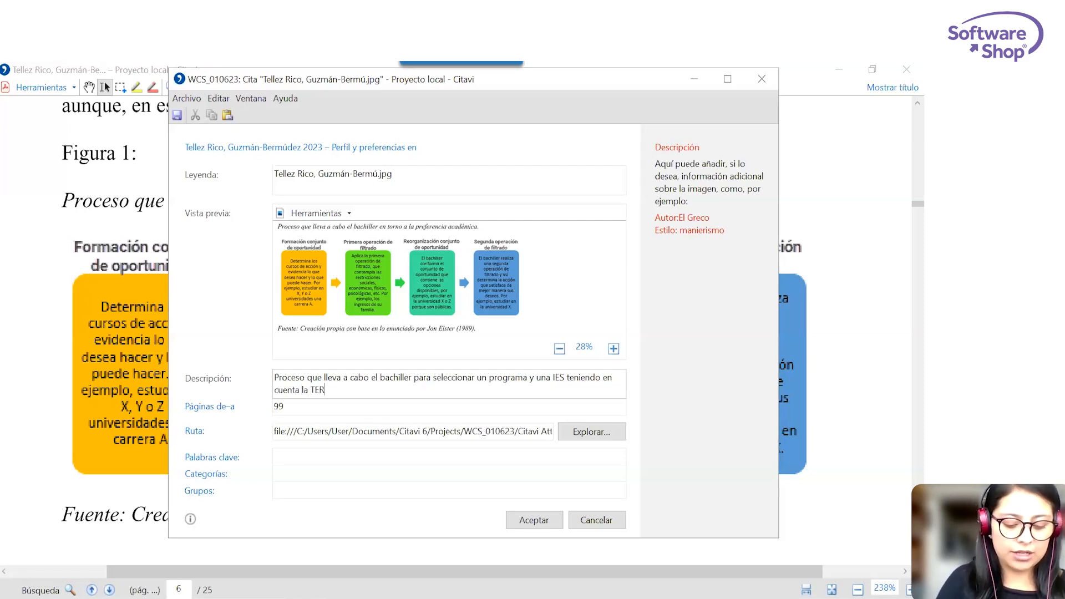
pyautogui.write('l')
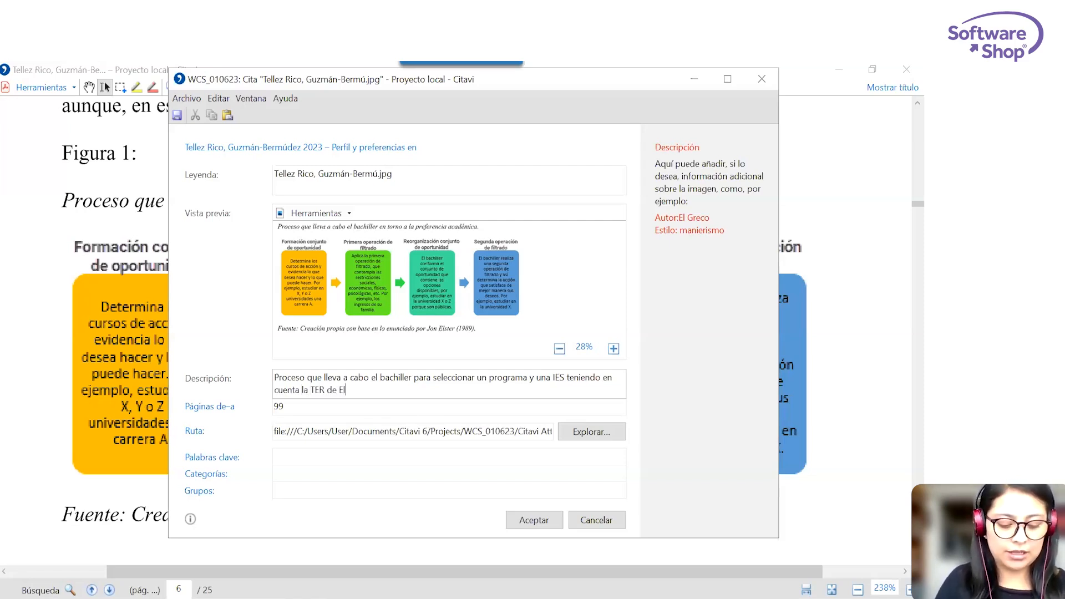
pyautogui.write('ster 198')
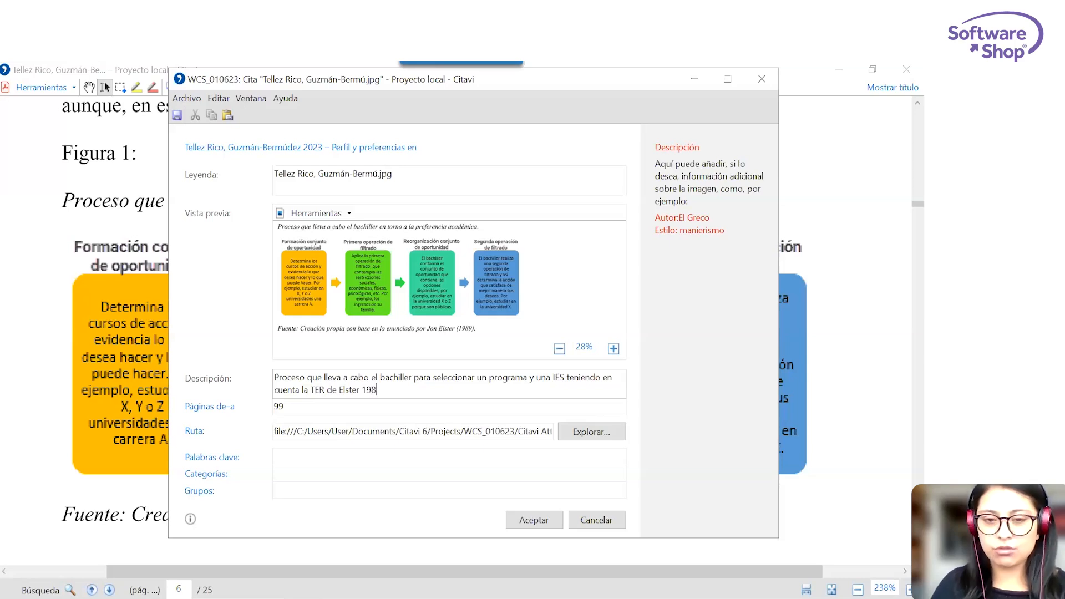
pyautogui.write('9')
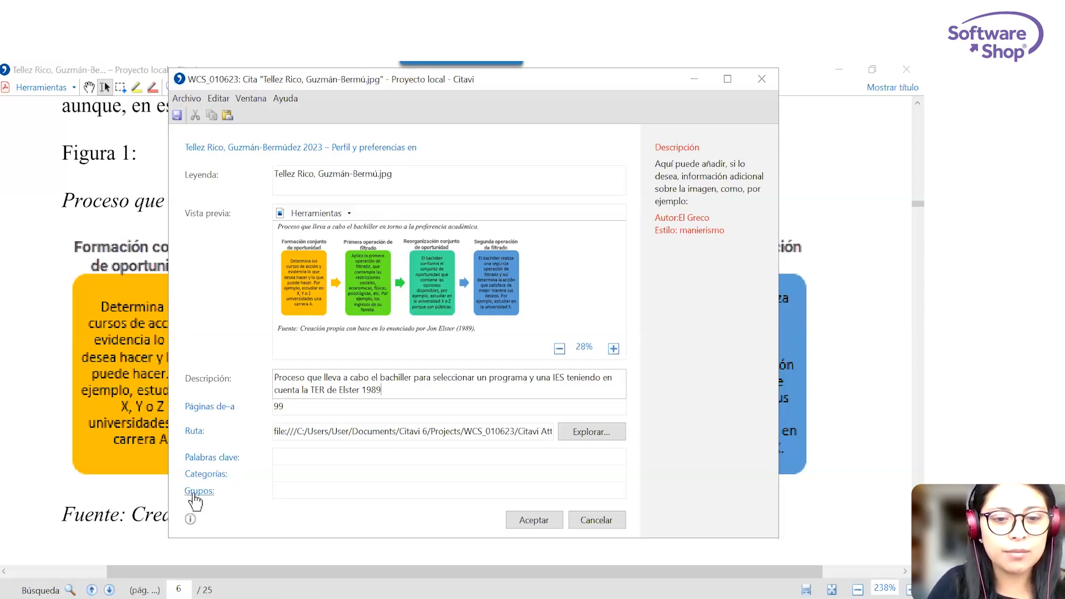
# Assign the image quotation to the category 4 Análisis and save it.
pyautogui.click(201, 476)
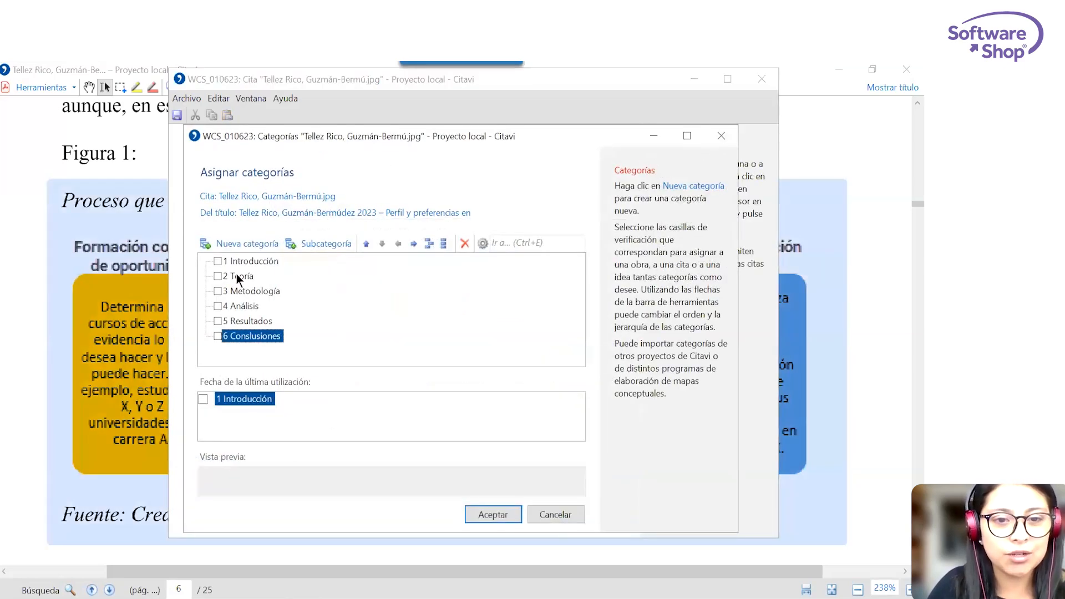
pyautogui.click(249, 307)
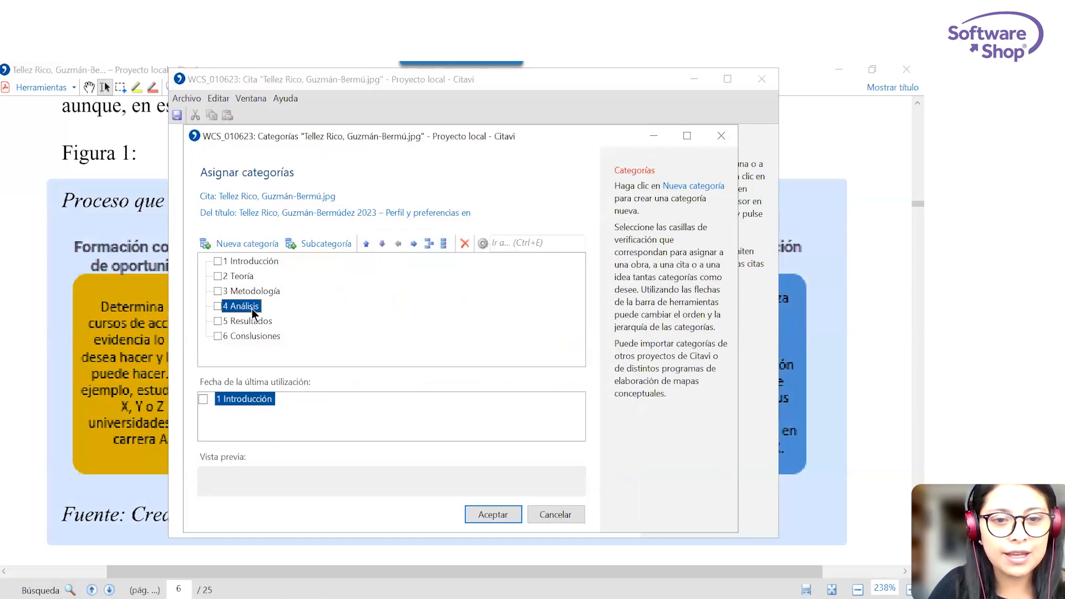
pyautogui.click(218, 306)
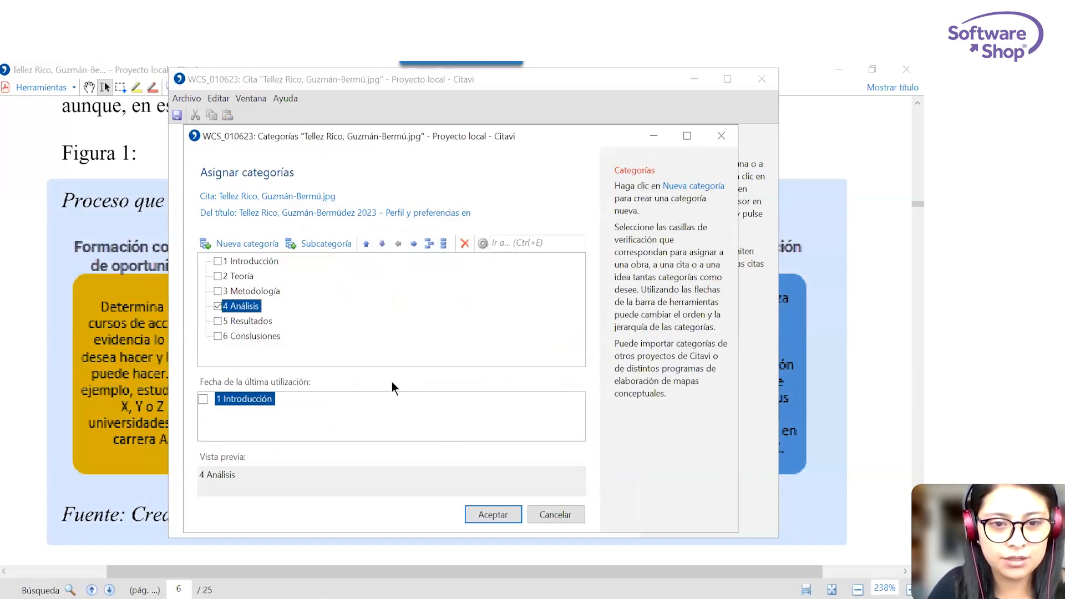
pyautogui.click(496, 515)
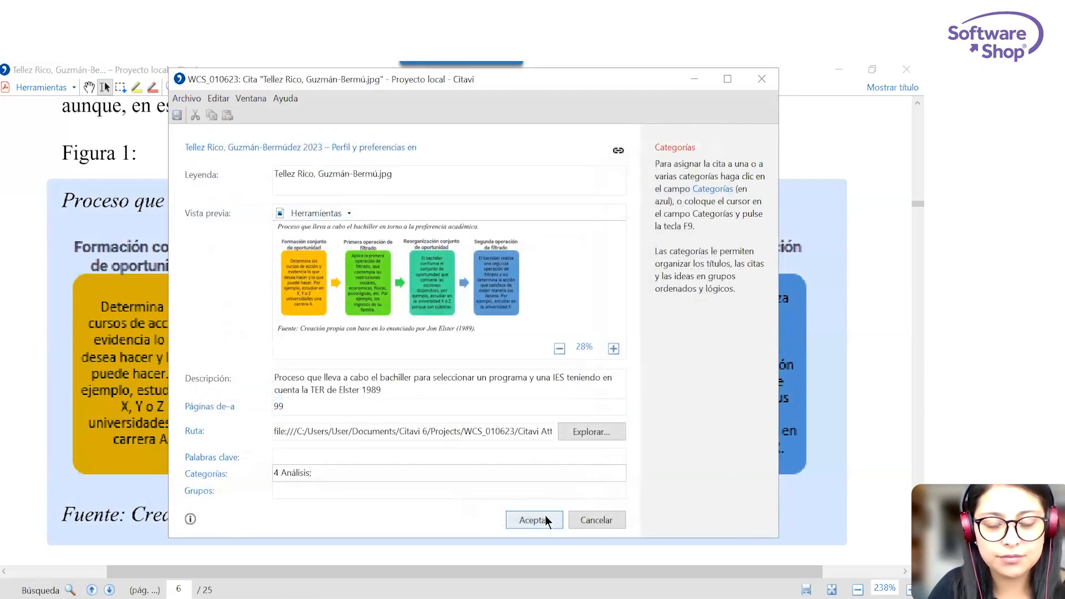
pyautogui.click(533, 520)
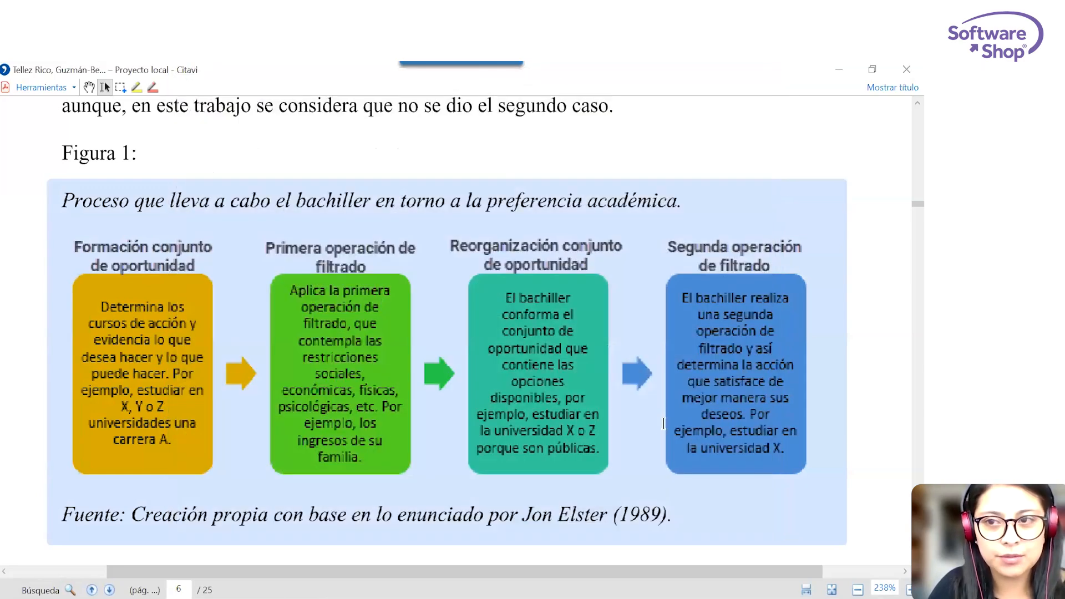
# Review the saved quotations in the reference's record and in the knowledge organizer, including the Introducción and Análisis categories.
pyautogui.click(905, 70)
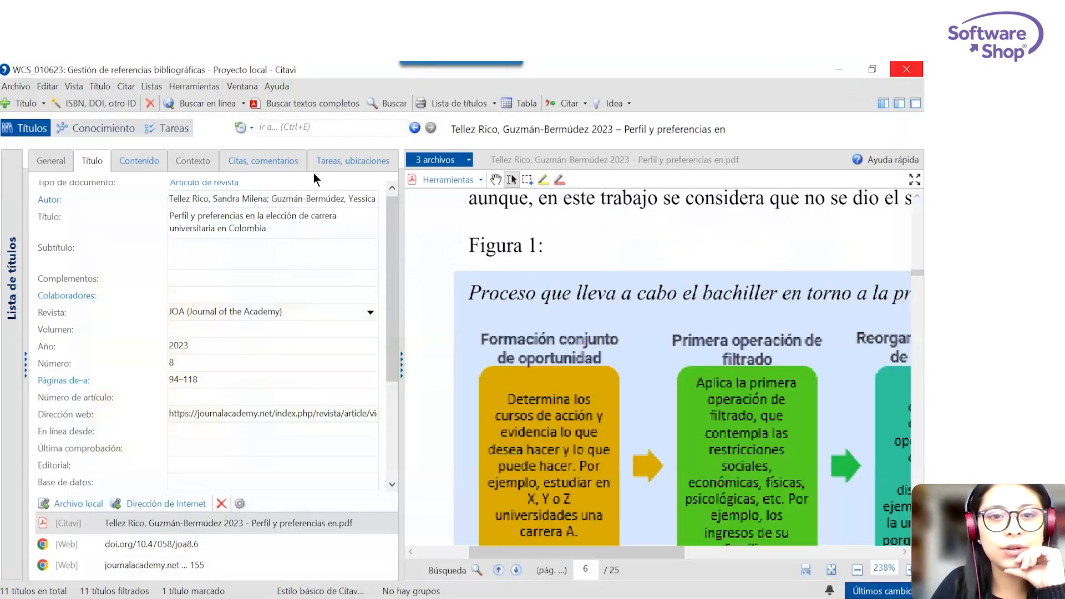
pyautogui.click(256, 162)
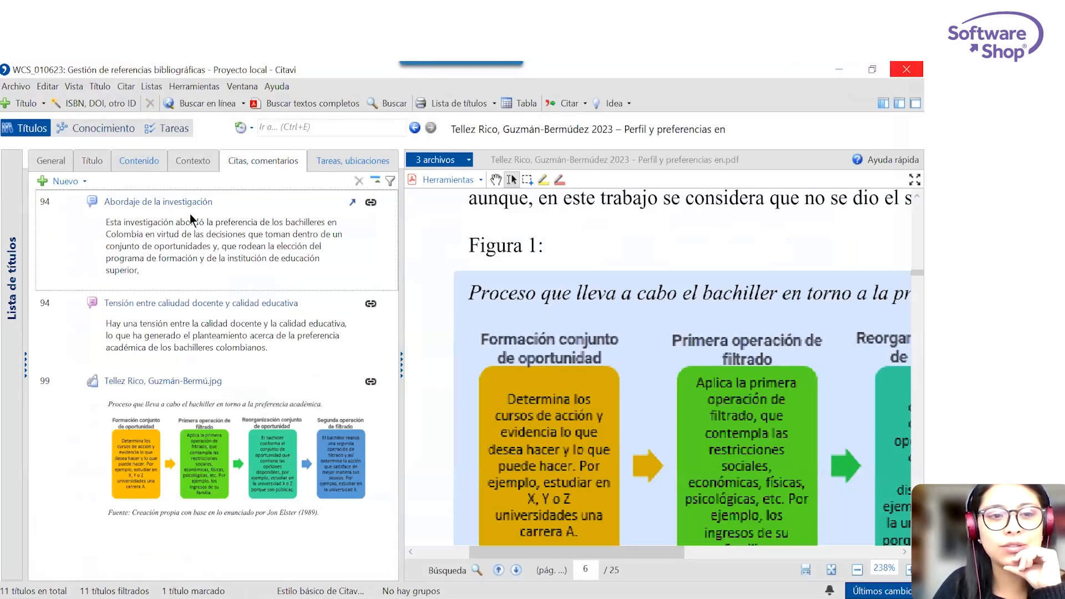
pyautogui.click(86, 132)
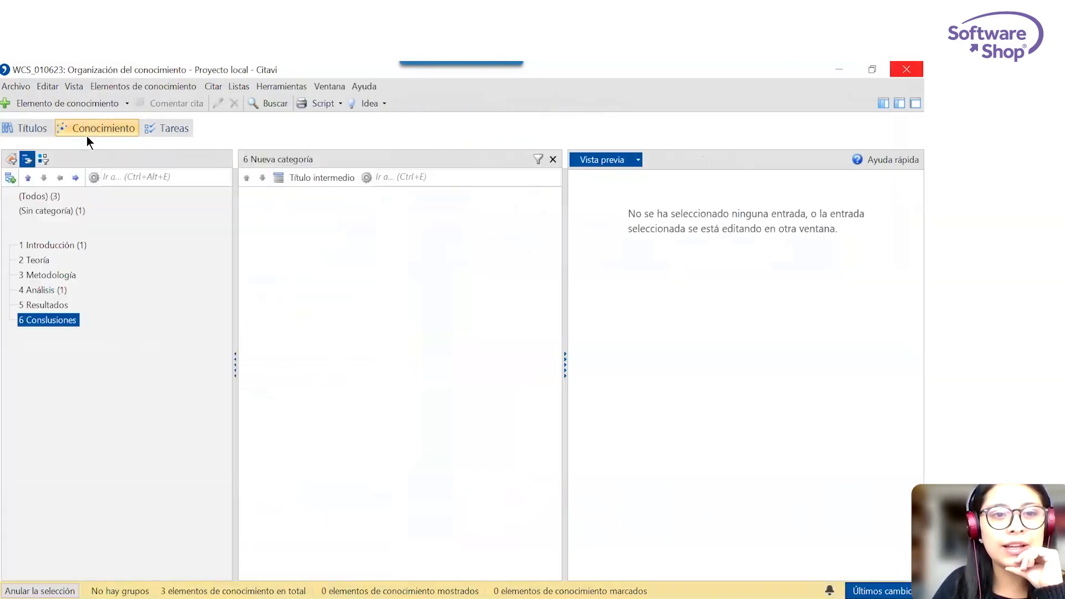
pyautogui.click(49, 198)
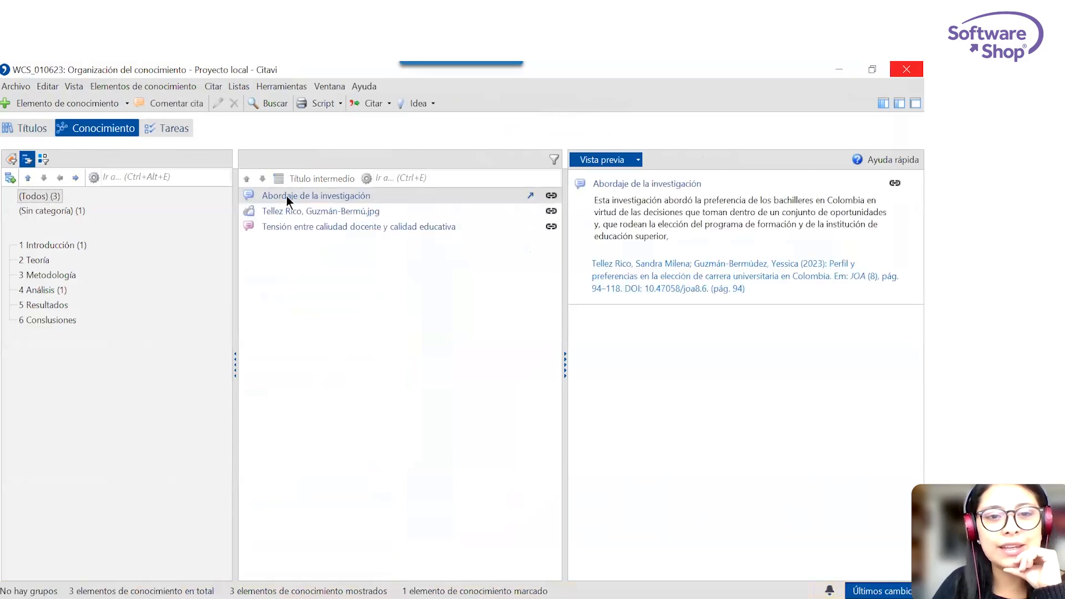
pyautogui.click(368, 214)
pyautogui.click(330, 228)
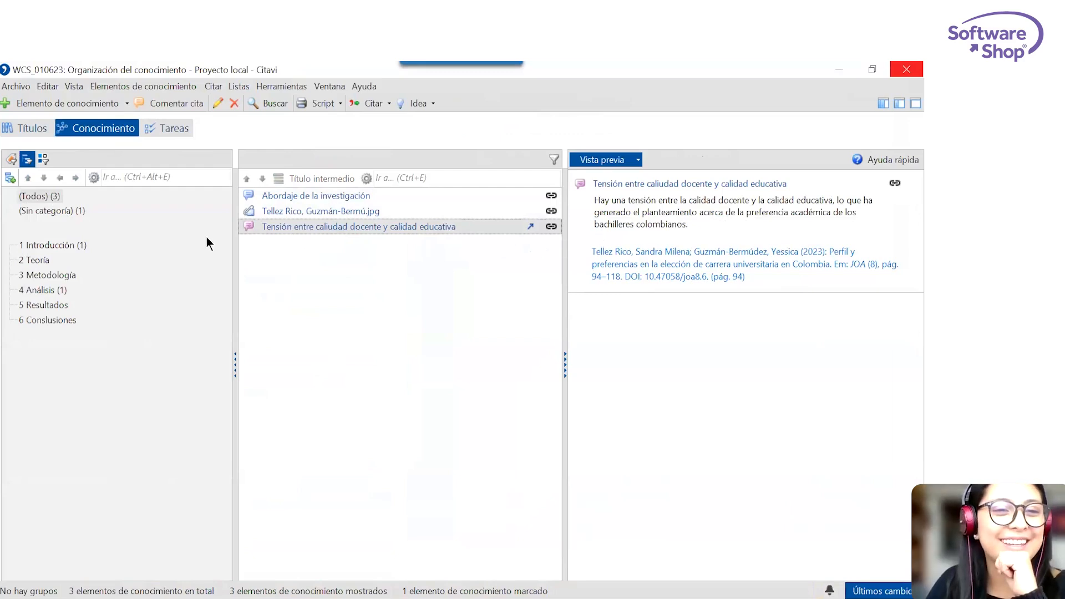
pyautogui.click(53, 246)
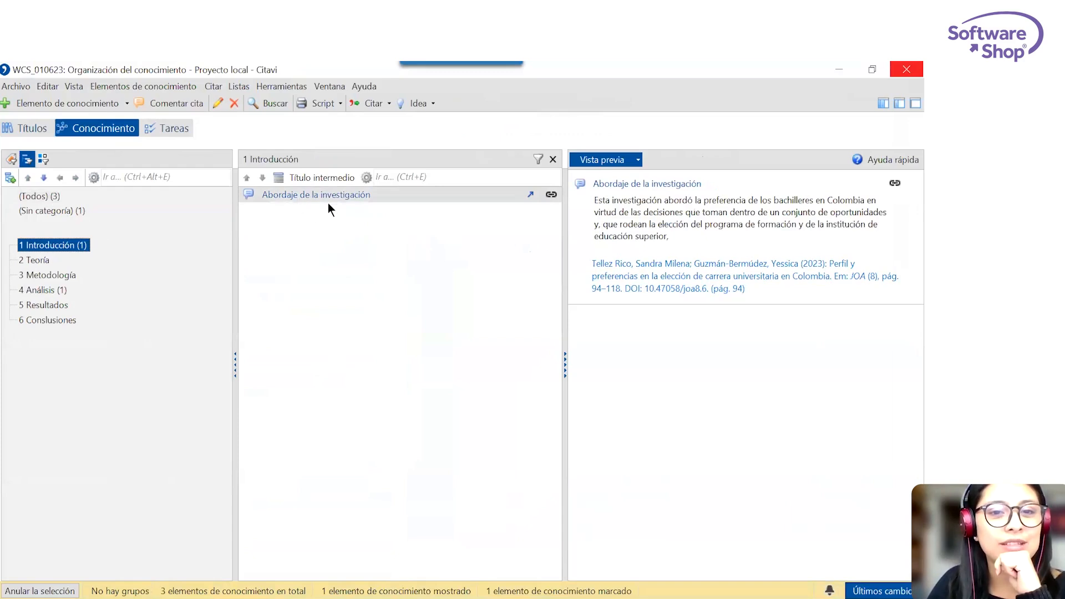
pyautogui.click(54, 289)
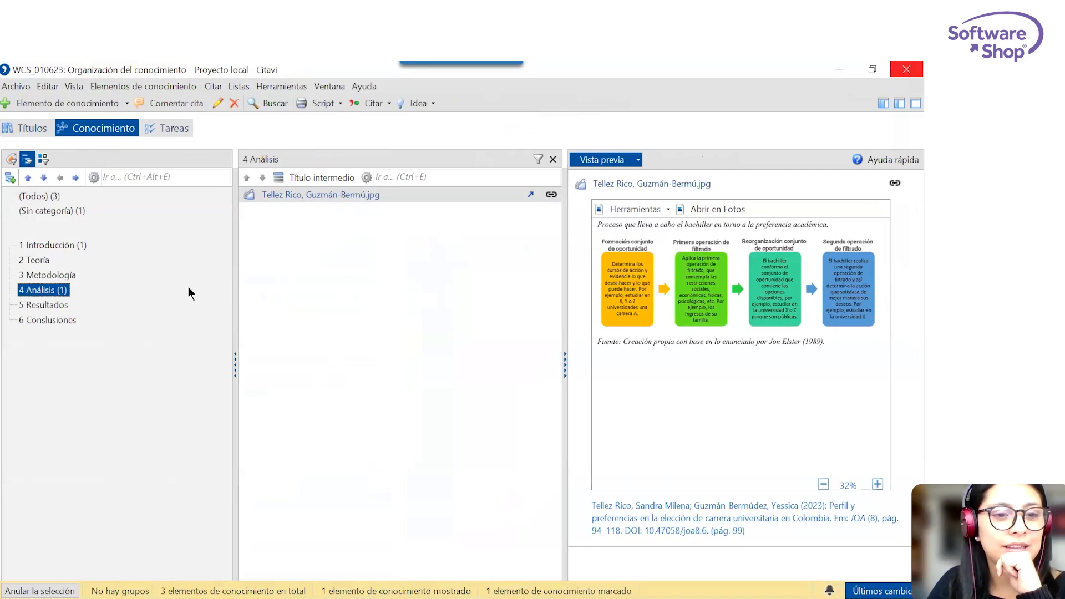
# Assign the uncategorized quotation about the tension between teaching and educational quality to the categories 2 Teoría and 1 Introducción.
pyautogui.click(52, 198)
pyautogui.click(58, 211)
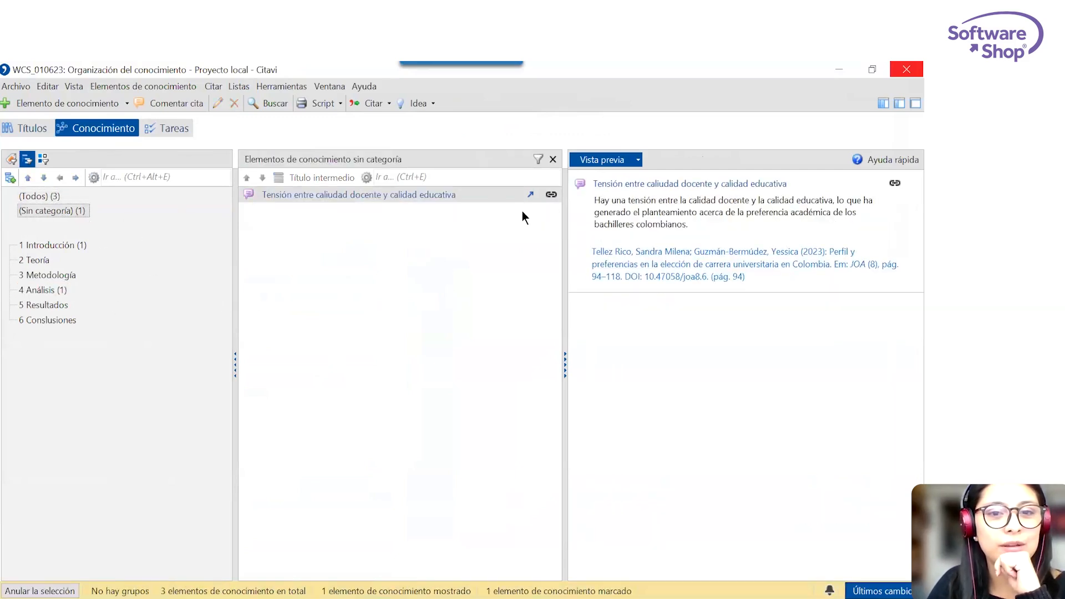
pyautogui.moveTo(438, 194); pyautogui.dragTo(37, 264)
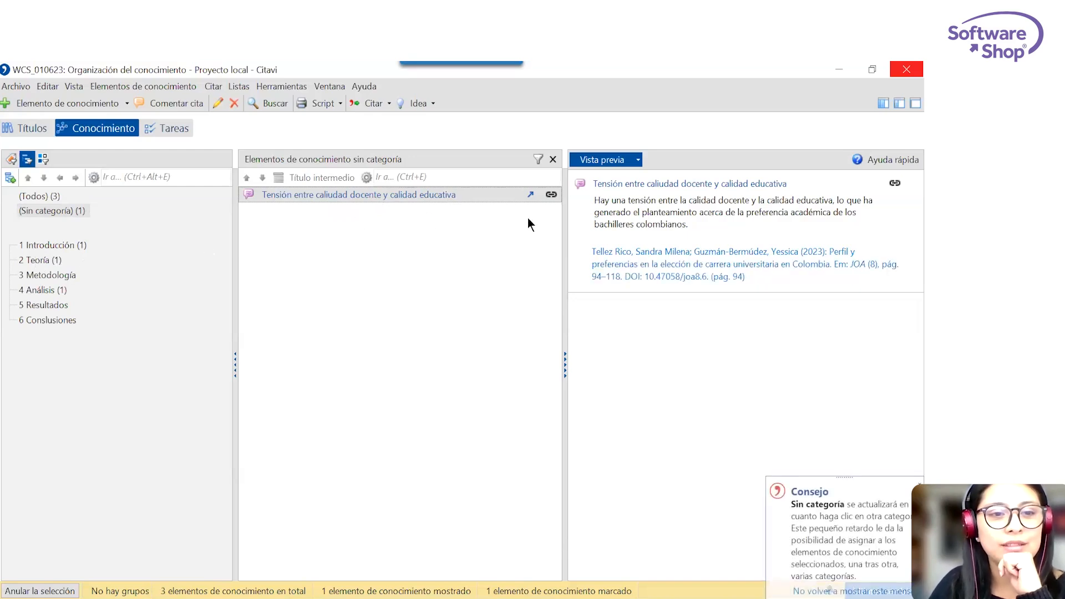
pyautogui.moveTo(291, 195); pyautogui.dragTo(73, 248)
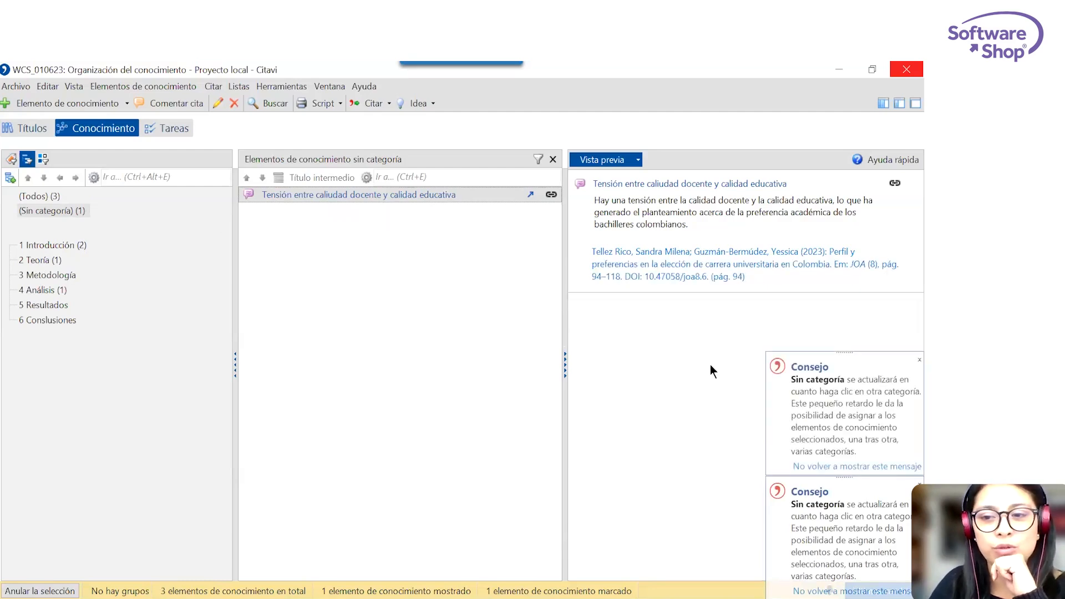
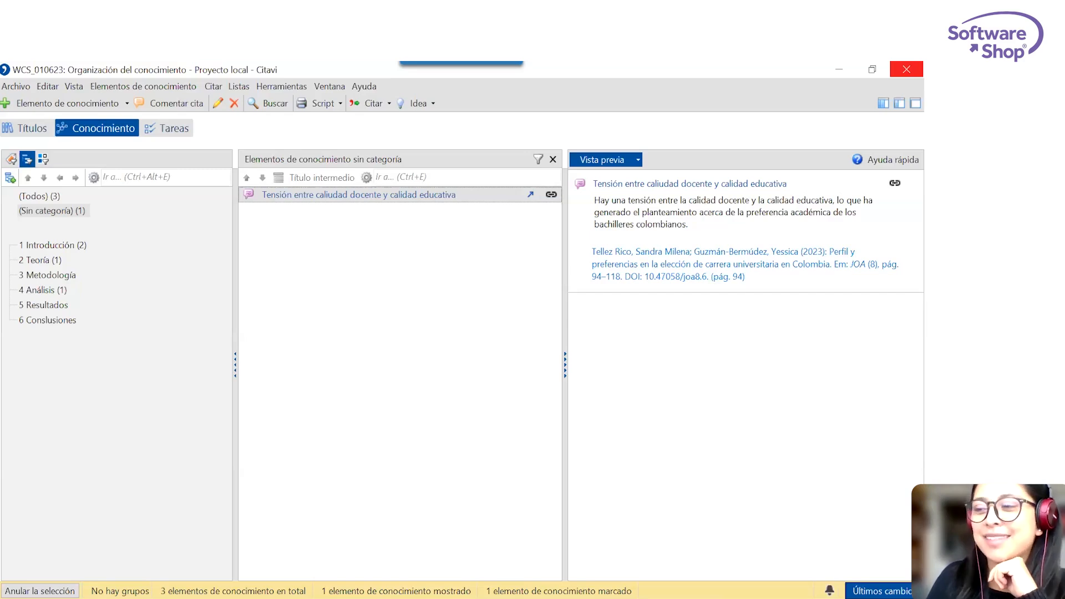
# Review the Introducción category's knowledge items, including the quotation about the tension between teaching and educational quality.
pyautogui.click(65, 246)
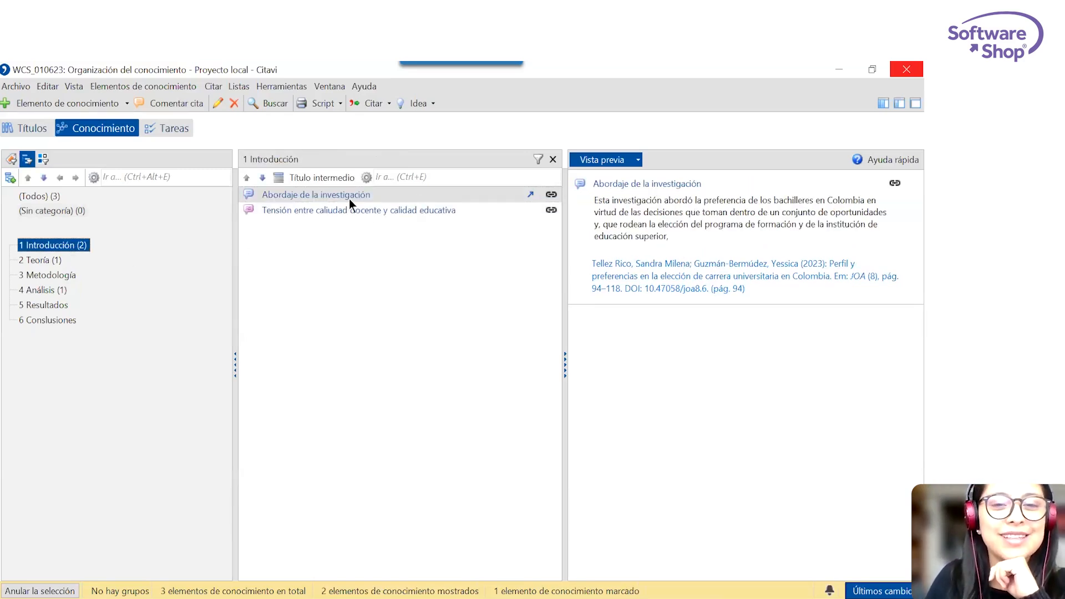
pyautogui.click(438, 211)
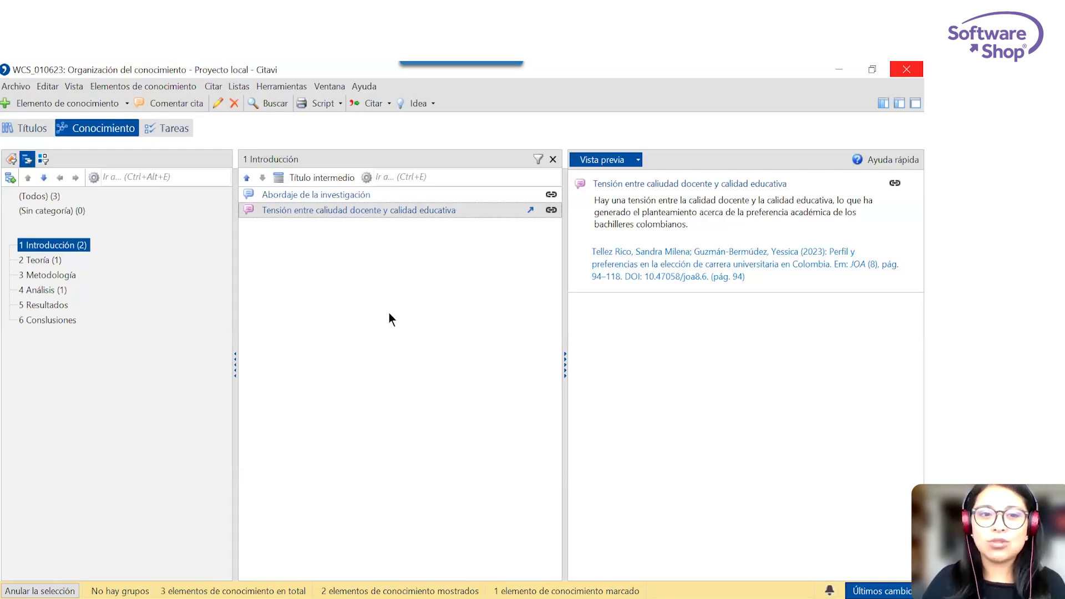
# Examine the sources available for importing references, including a file with a data table, without importing anything.
pyautogui.click(17, 87)
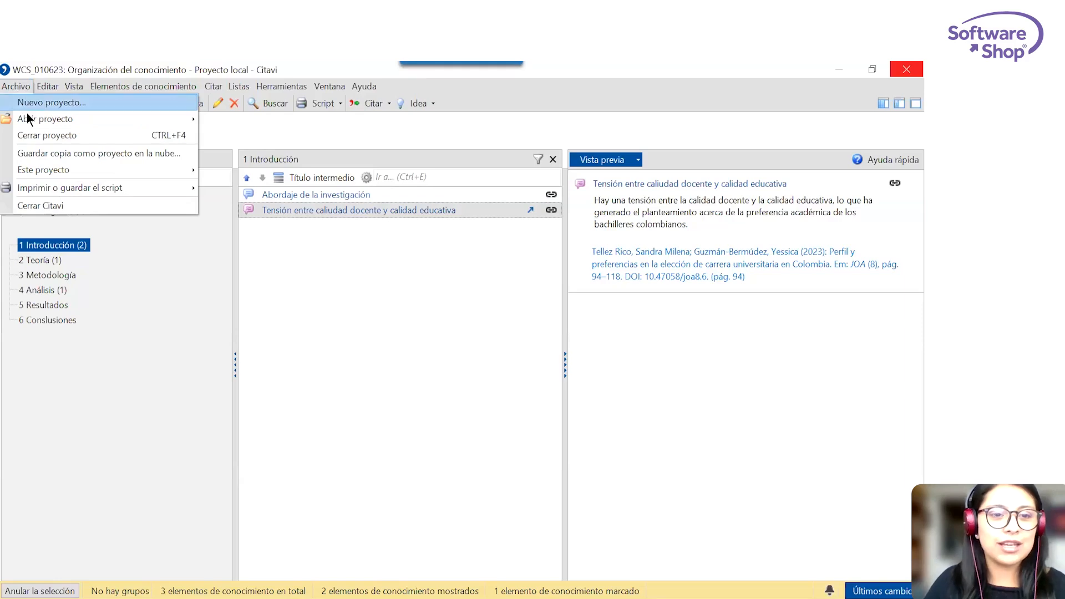
pyautogui.moveTo(51, 125)
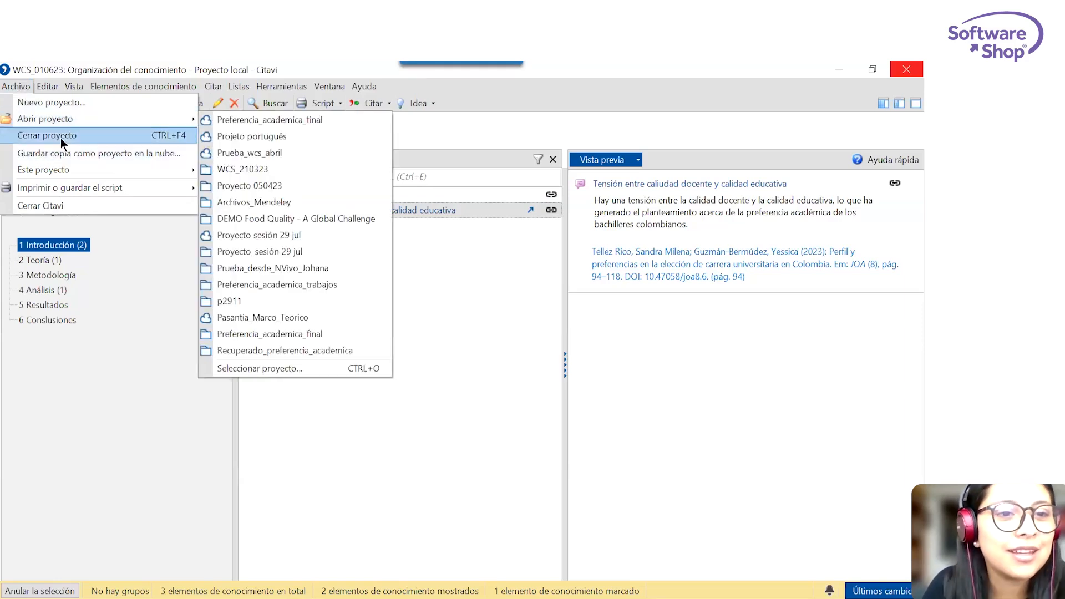
pyautogui.click(169, 272)
pyautogui.click(29, 126)
pyautogui.click(22, 86)
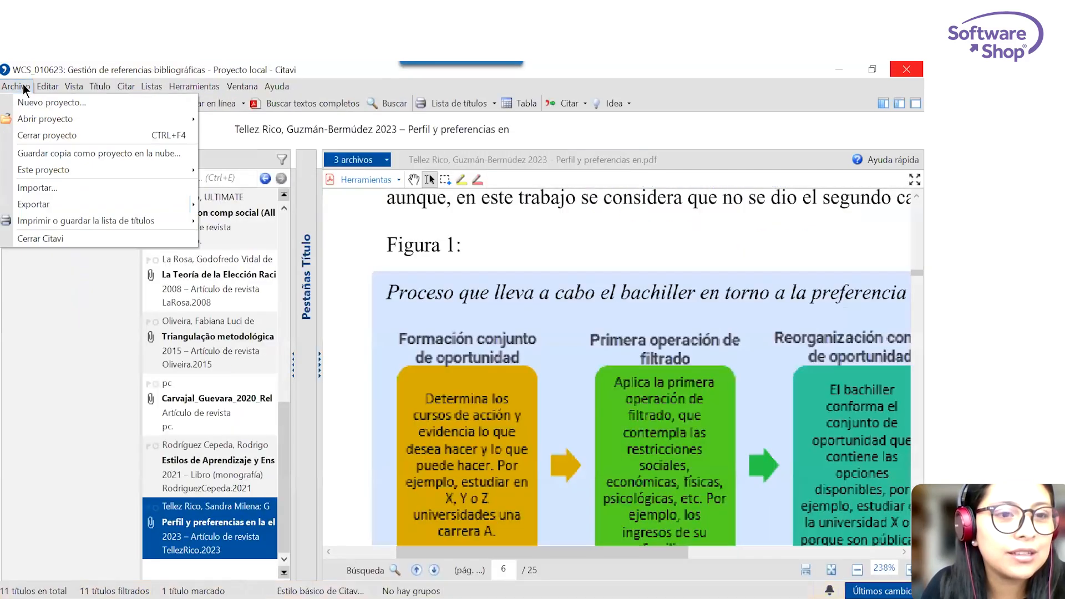
pyautogui.click(257, 186)
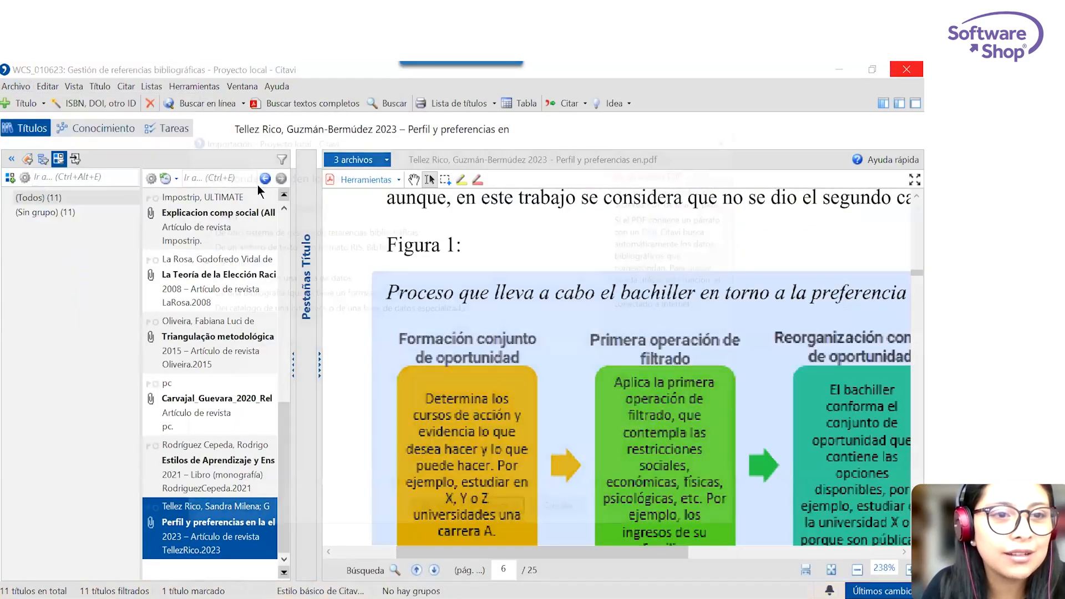
pyautogui.click(264, 278)
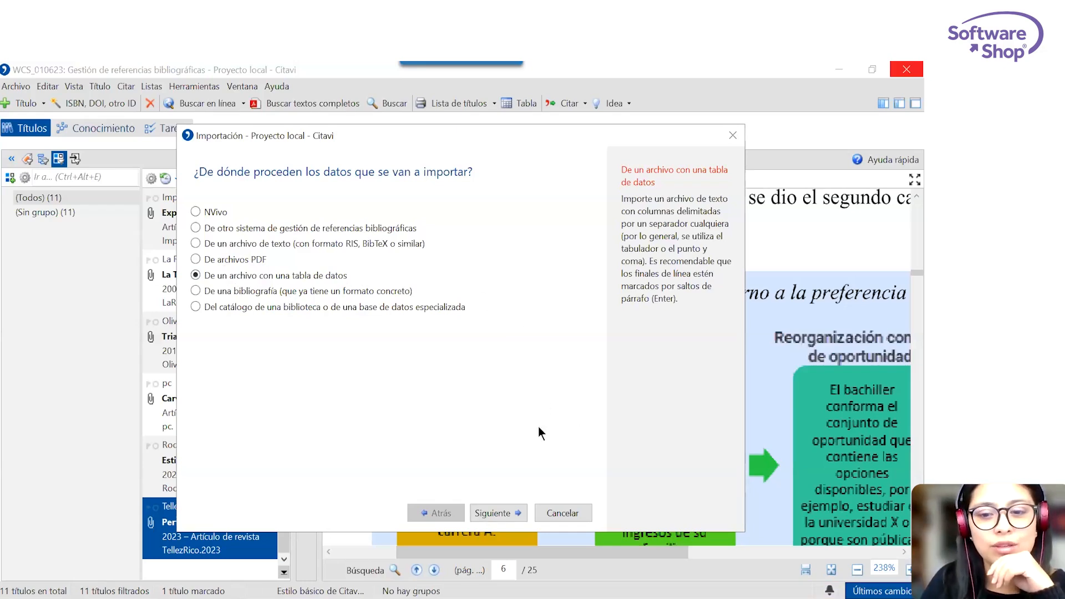
pyautogui.click(566, 511)
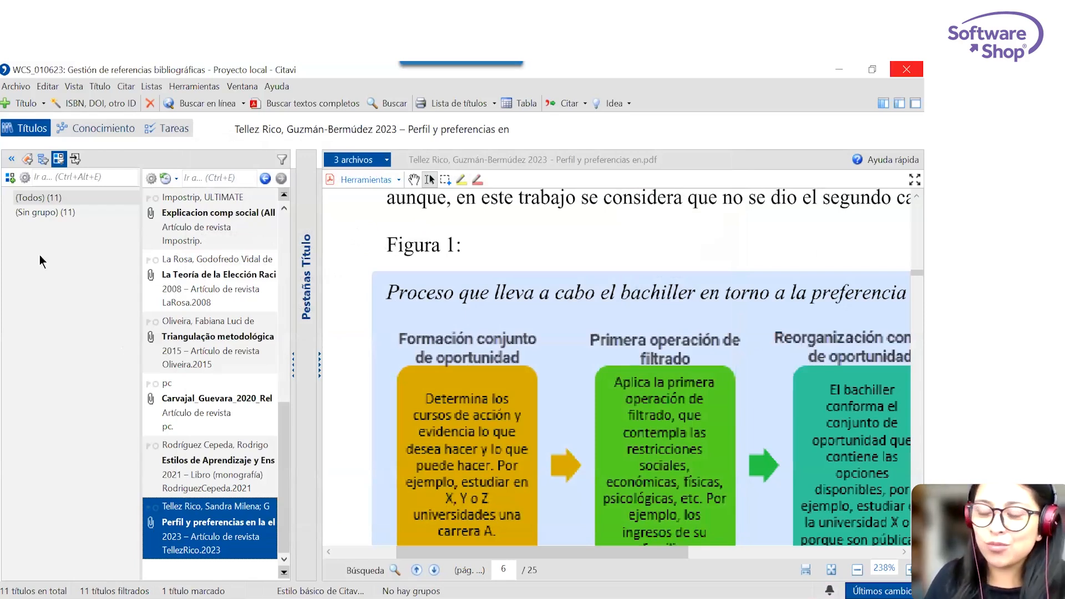
# Return to the knowledge organizer and hide the category numbers in the category tree.
pyautogui.click(75, 132)
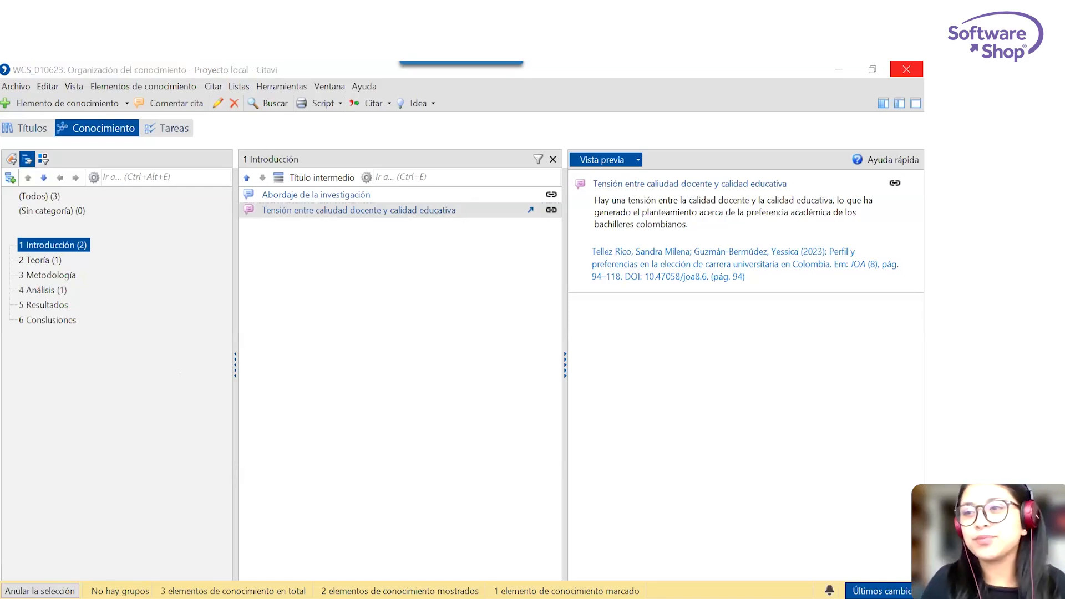
pyautogui.click(129, 361)
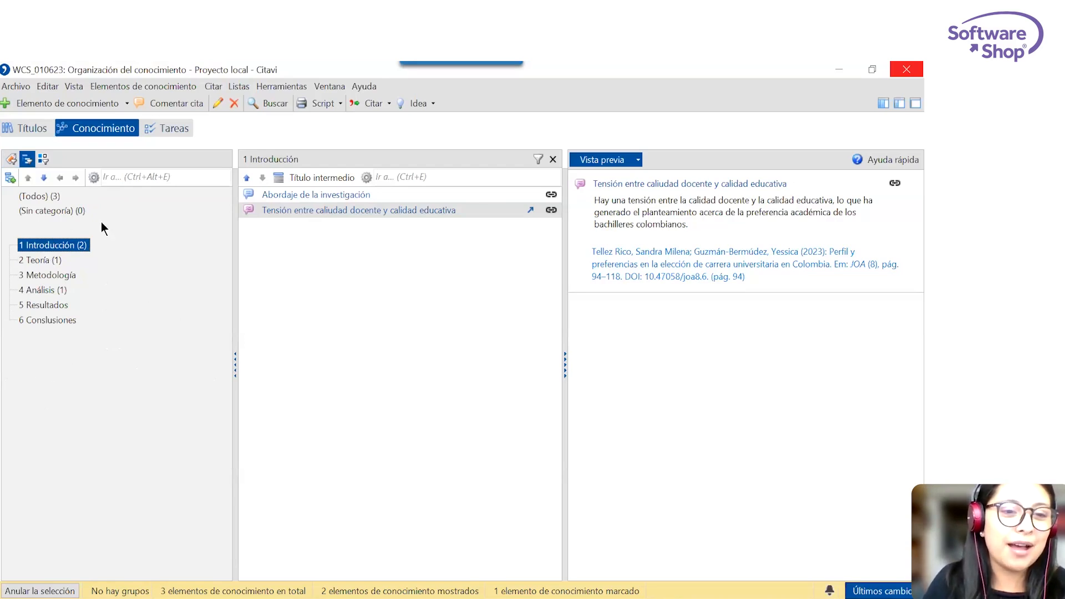
pyautogui.rightClick(110, 376)
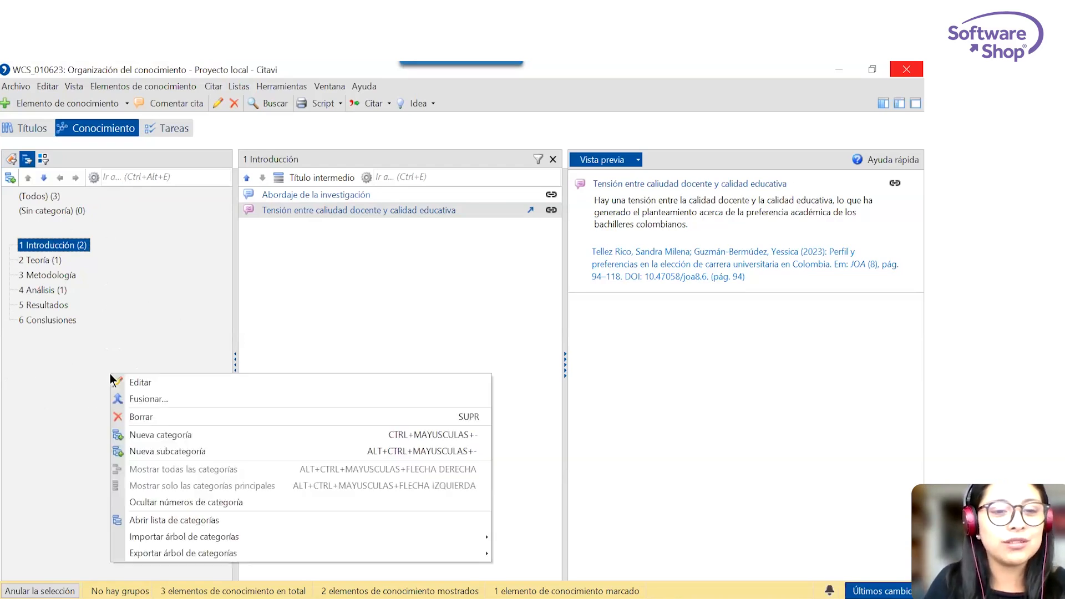
pyautogui.rightClick(83, 334)
pyautogui.rightClick(83, 334)
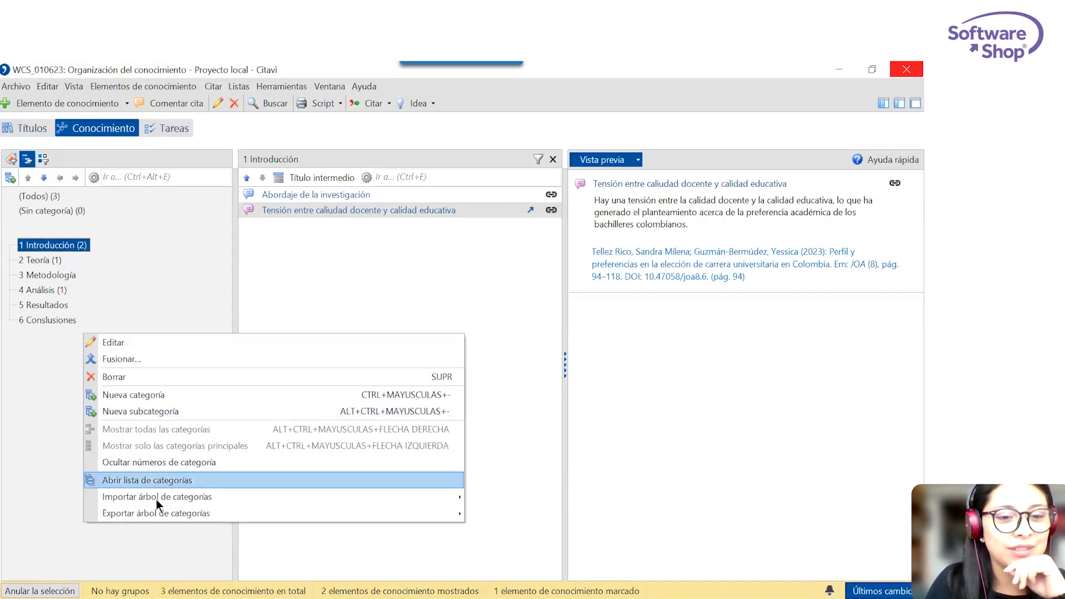
pyautogui.moveTo(162, 497)
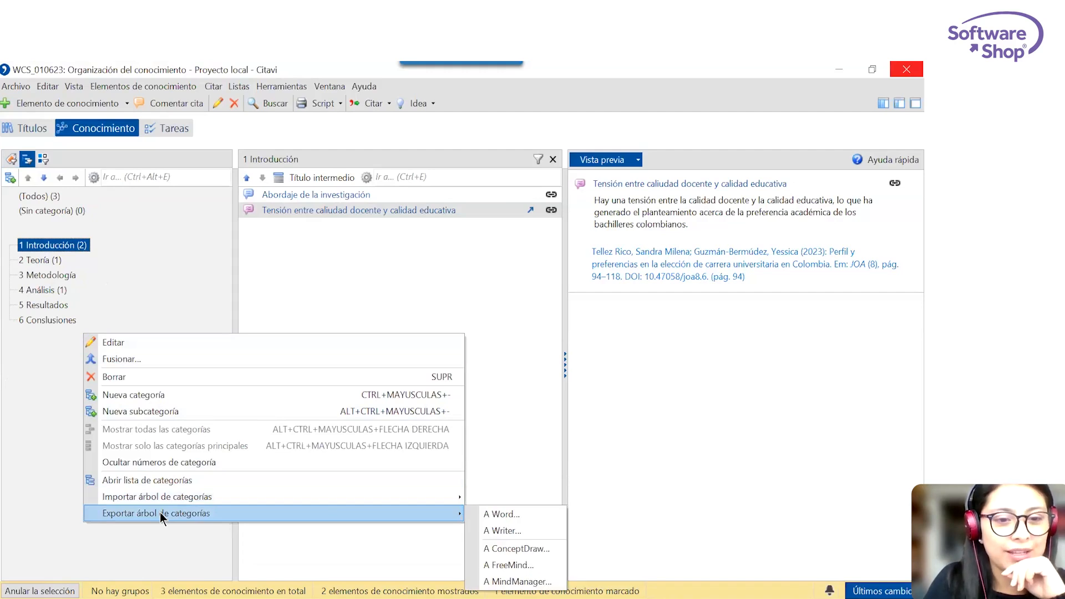
pyautogui.click(166, 461)
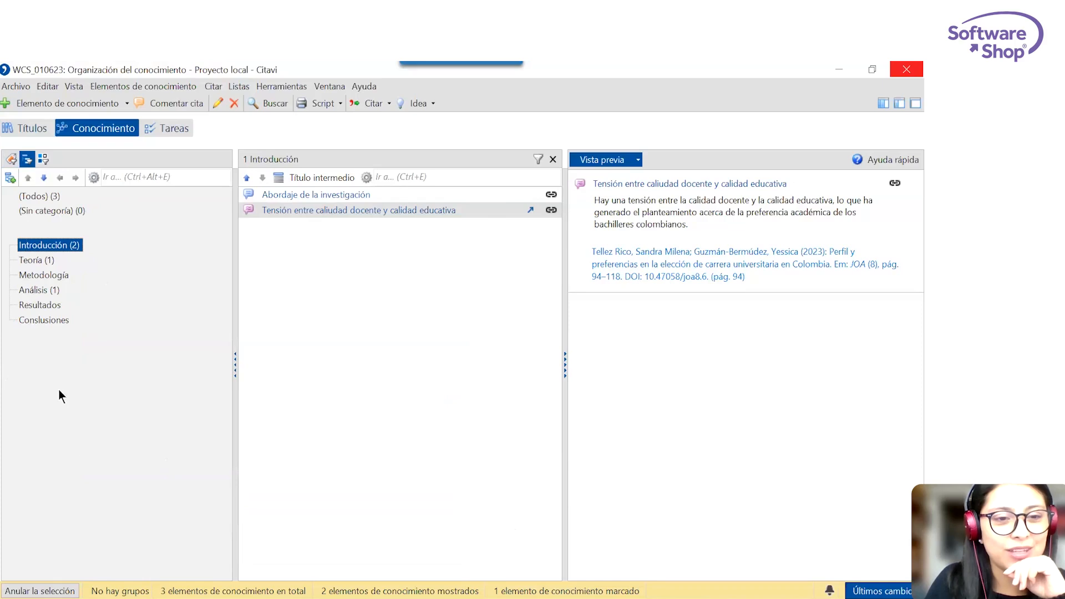
# Export the category tree to a Word document named Articulo in the WCS Citavi 1 jun folder.
pyautogui.rightClick(58, 345)
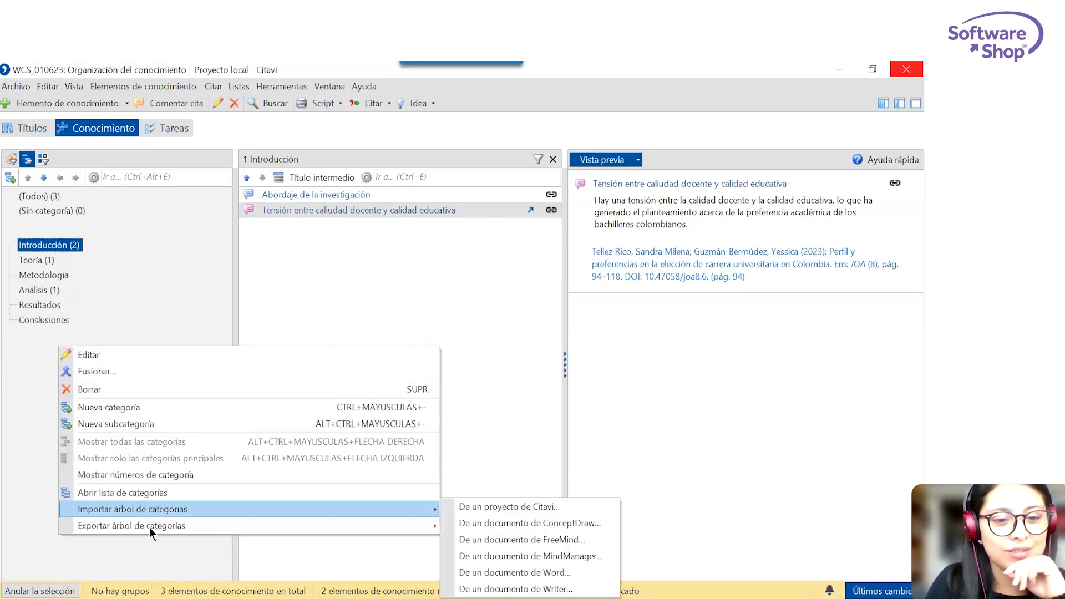
pyautogui.moveTo(149, 528)
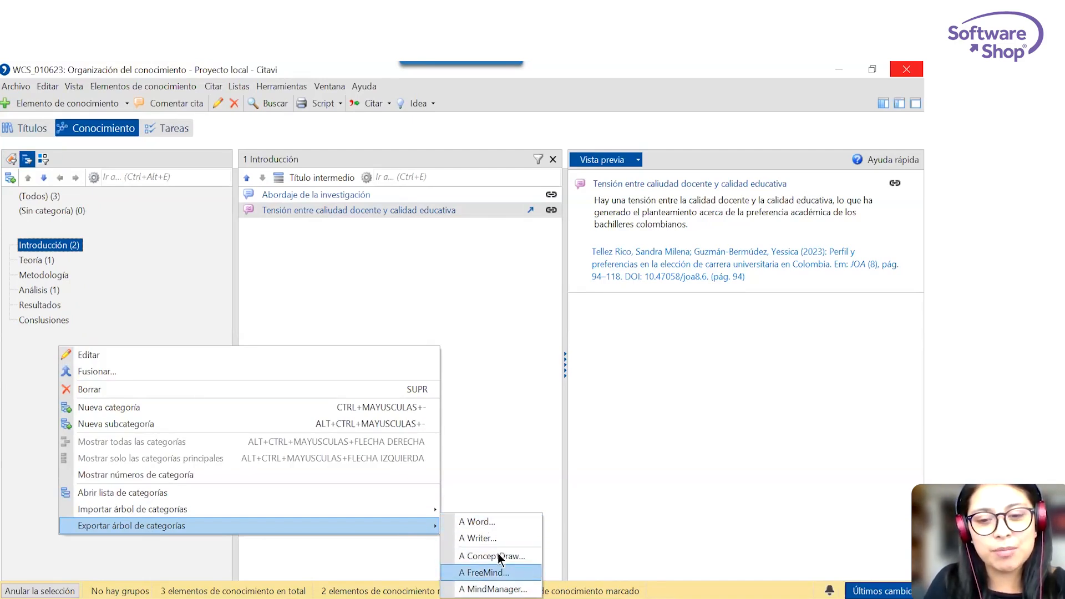
pyautogui.click(495, 522)
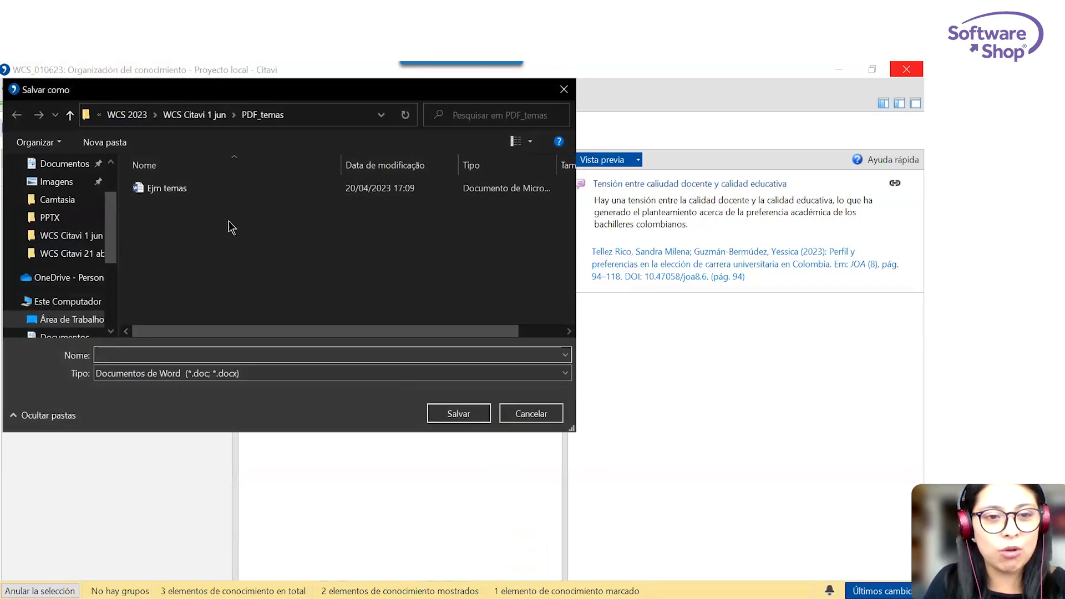
pyautogui.click(202, 117)
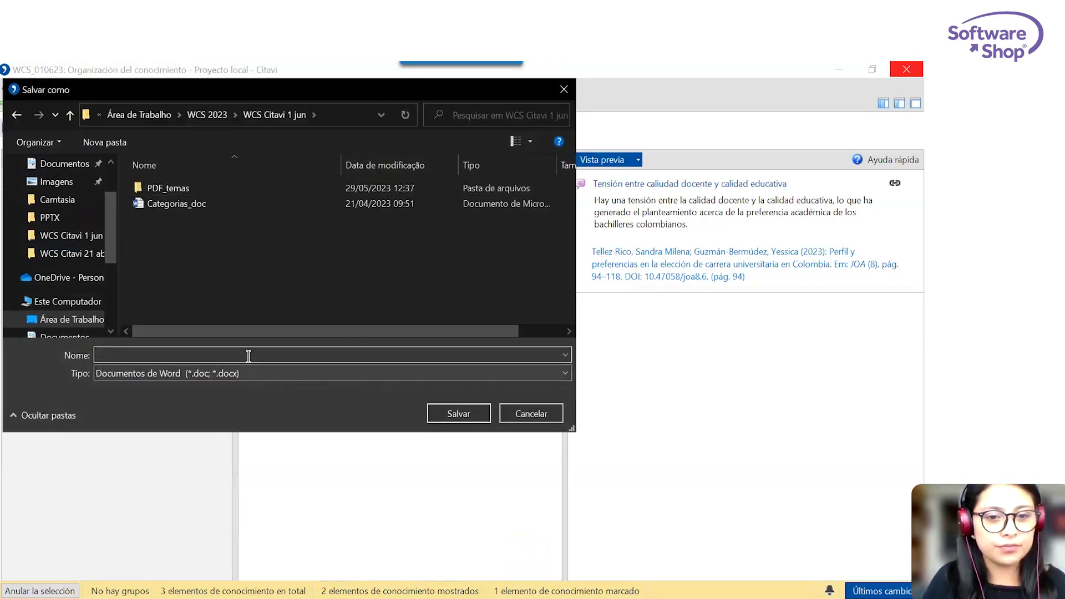
pyautogui.write('Articulo')
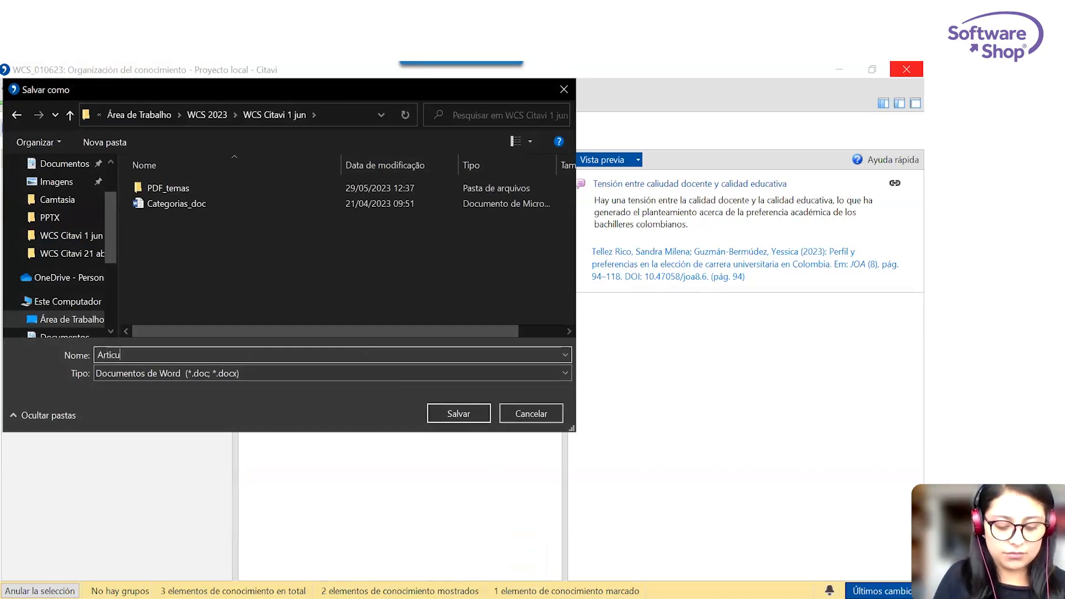
pyautogui.click(458, 414)
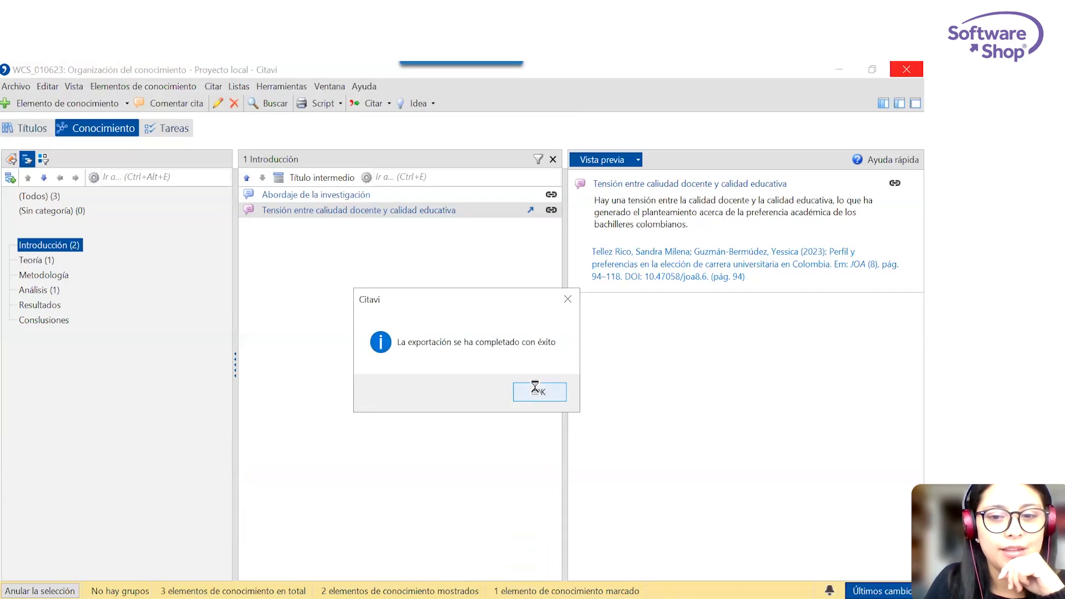
pyautogui.click(537, 391)
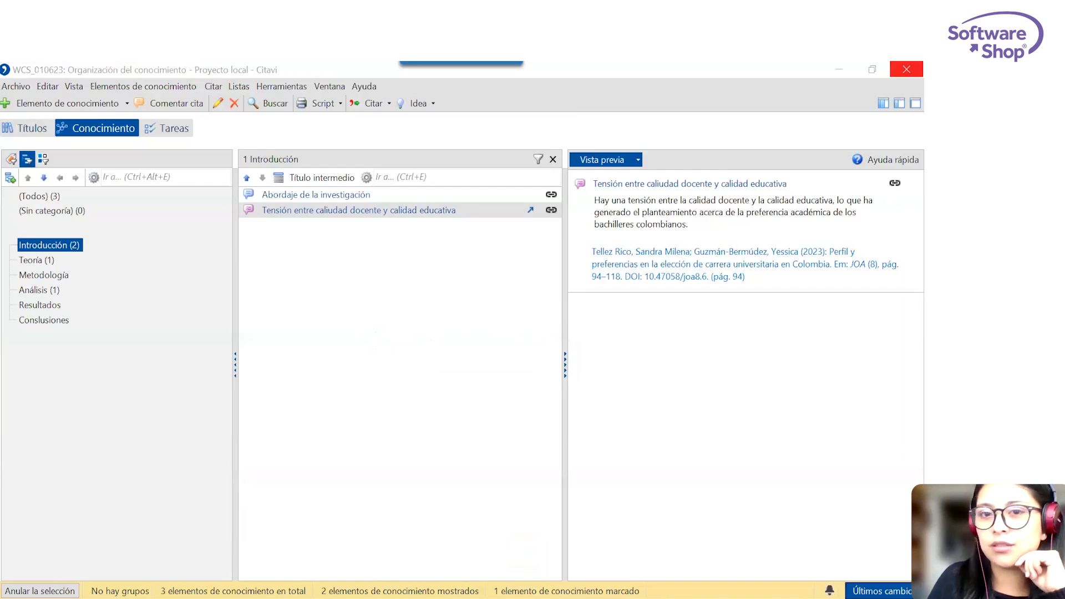
# Switch to the exported Articulo document in Word, maximize its window and correct the sixth heading to "Conclusiones".
pyautogui.hotkey('alt', 'Tab')
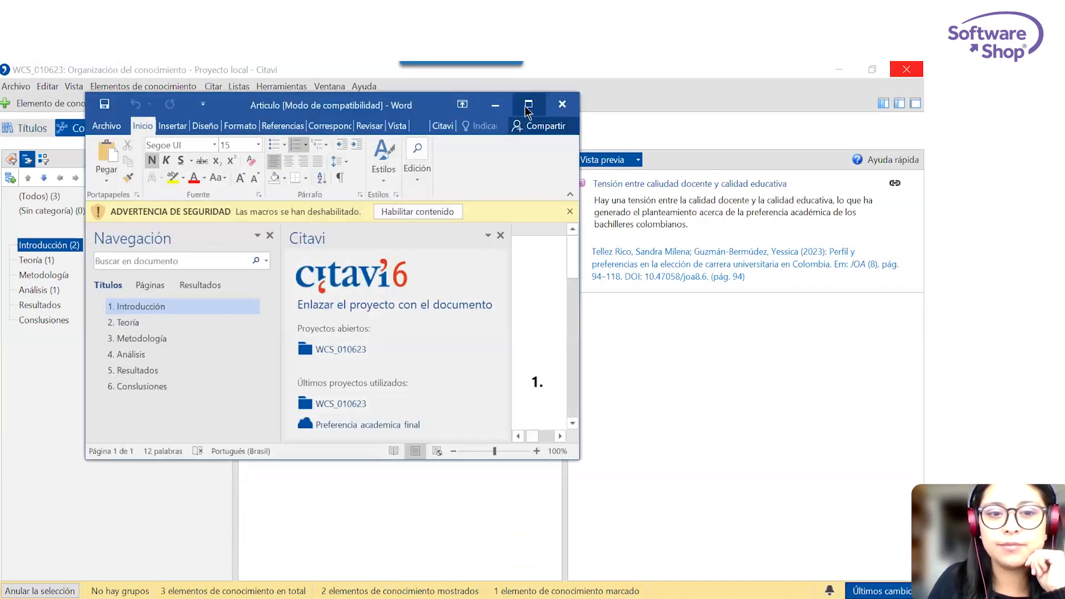
pyautogui.click(525, 106)
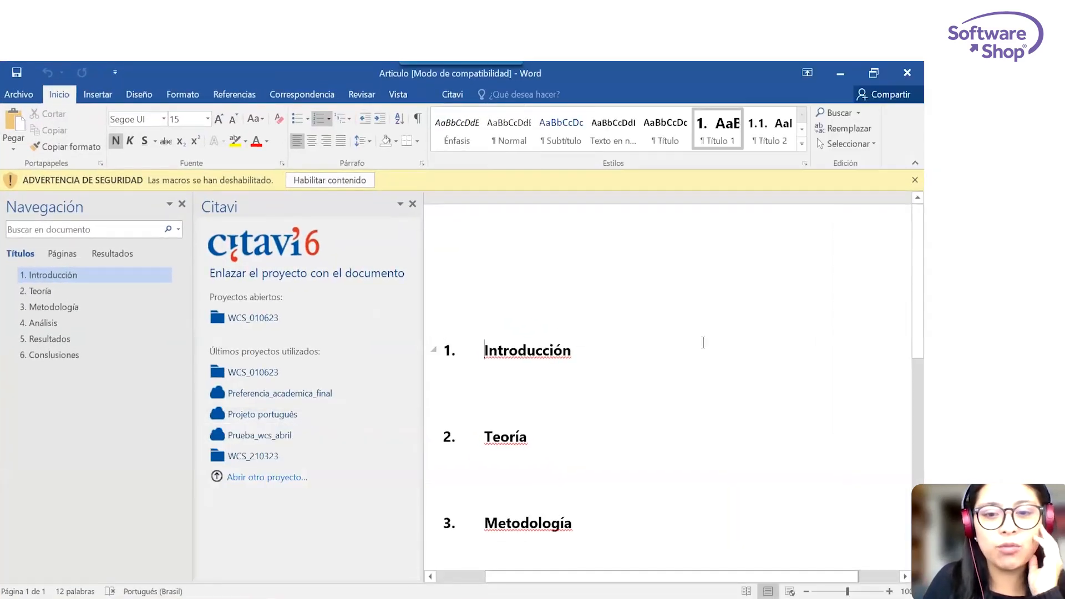
pyautogui.scroll(-2, 703, 343)
pyautogui.scroll(-6, 703, 343)
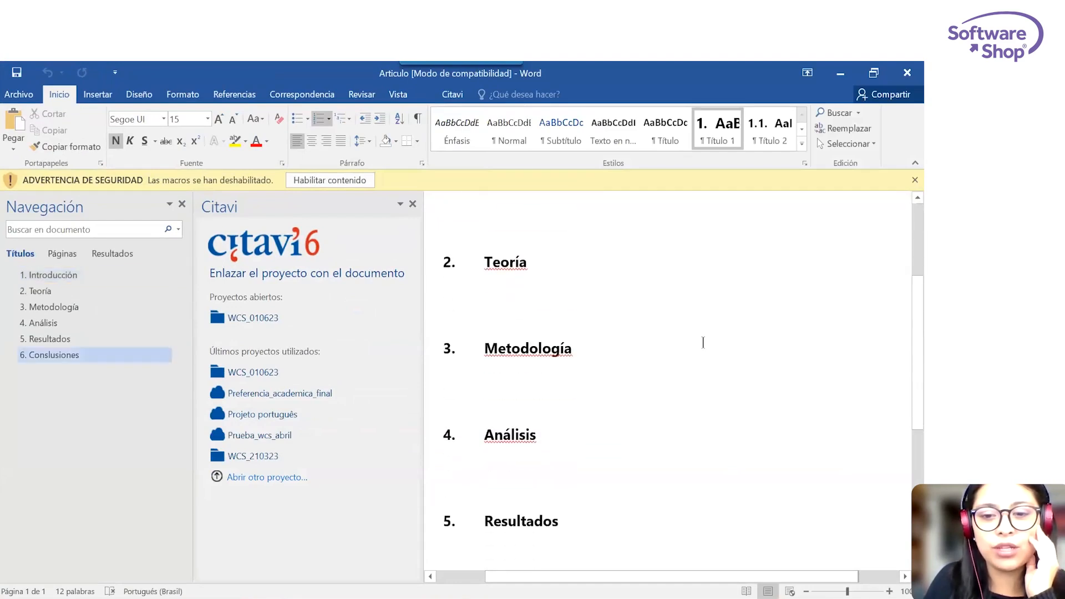
pyautogui.scroll(-3, 703, 342)
pyautogui.click(511, 387)
pyautogui.press('BackSpace')
pyautogui.write('clus')
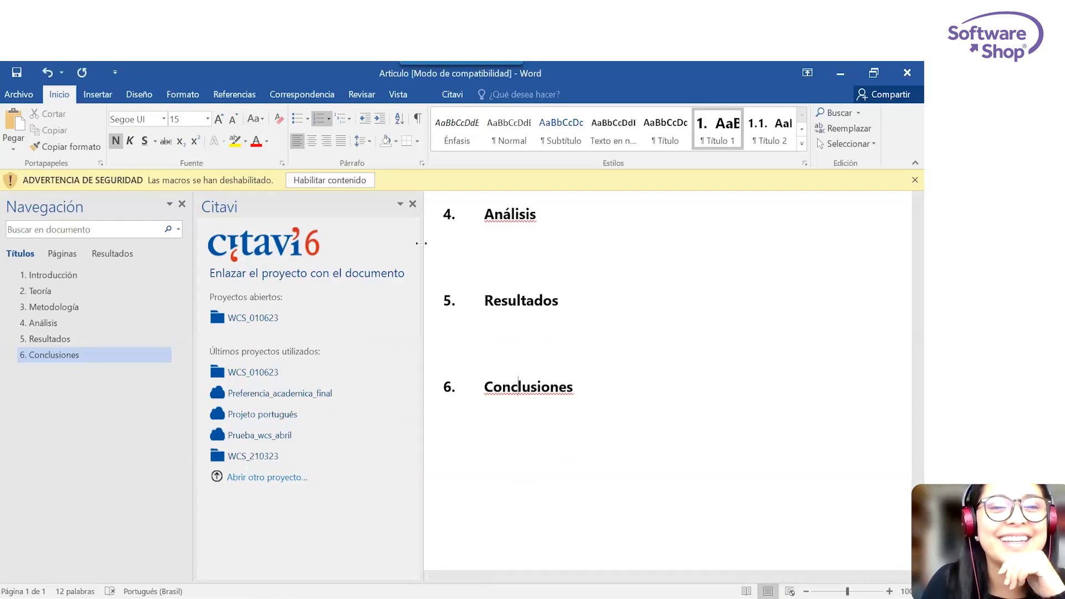
# Close the navigation pane, enable the document's blocked content and link the document to the Citavi project WCS_010623.
pyautogui.click(451, 94)
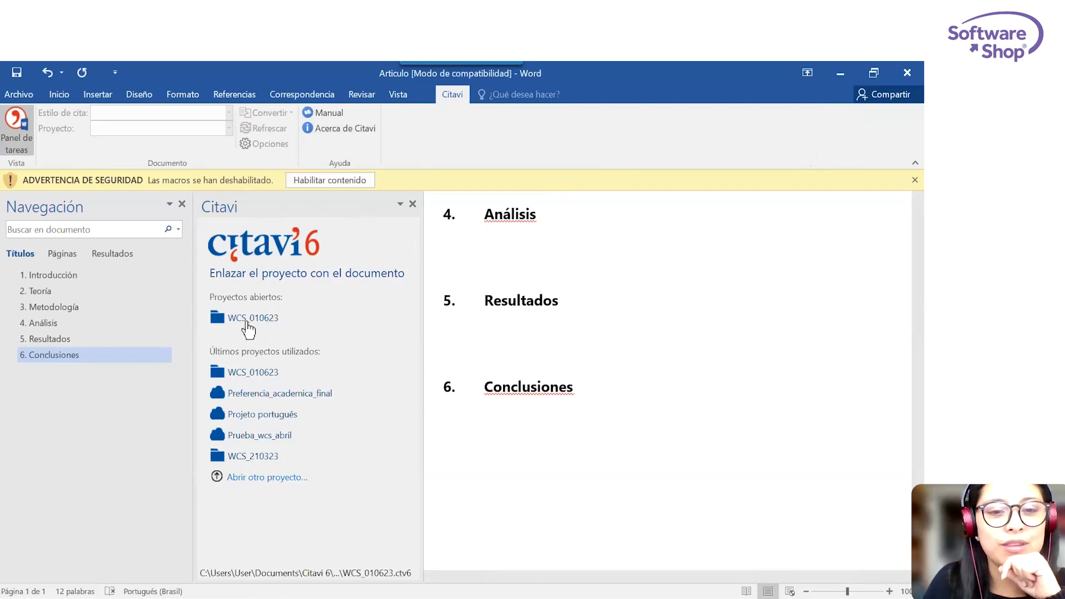
pyautogui.click(181, 204)
pyautogui.click(299, 181)
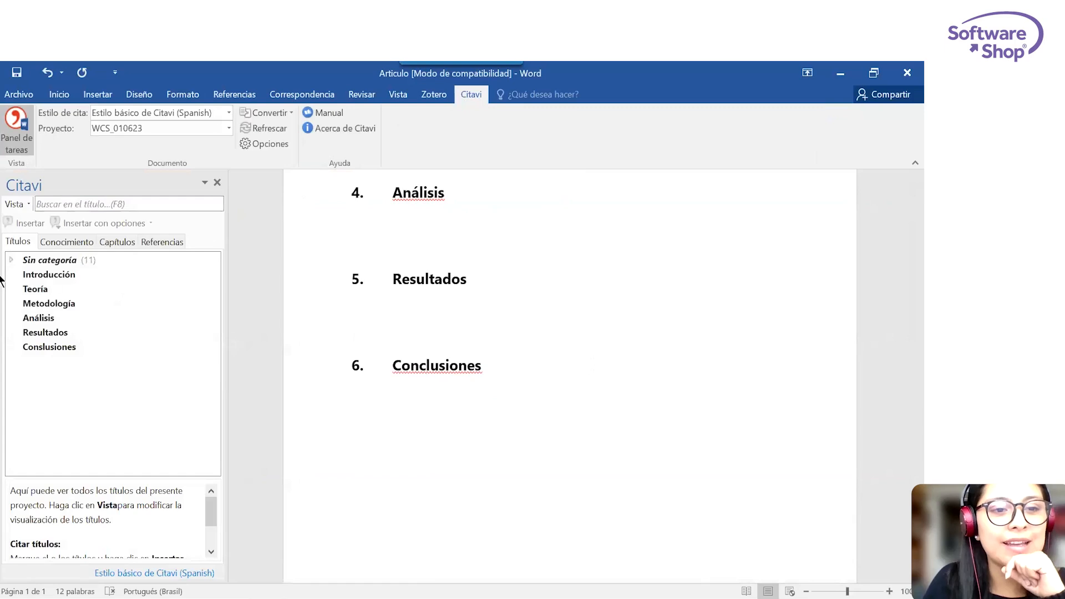
# Expand the uncategorized titles in Word's Citavi pane and look through them and the chapter categories.
pyautogui.click(12, 261)
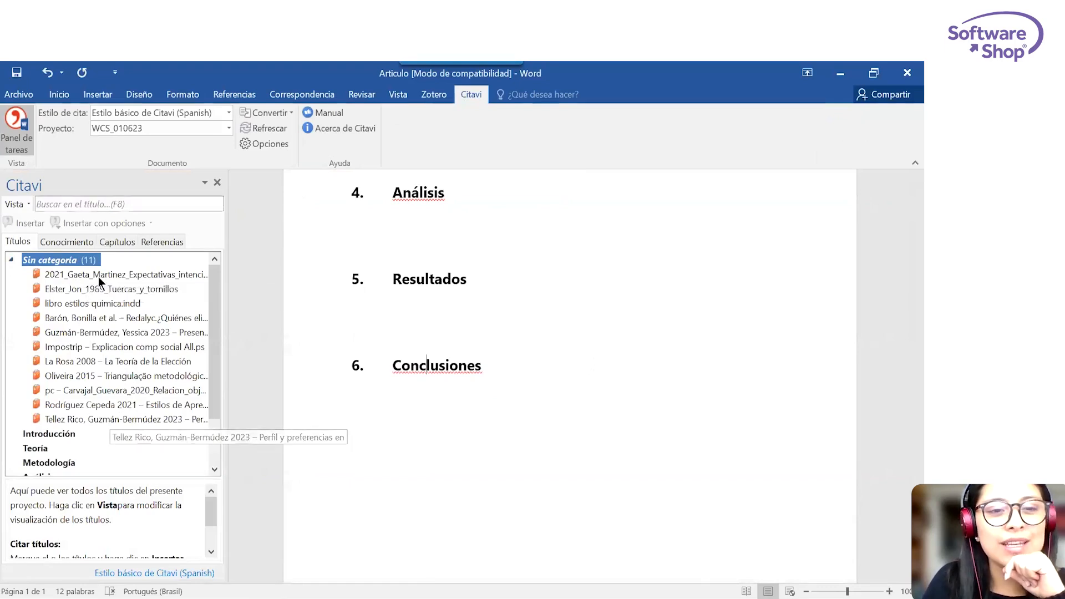
pyautogui.scroll(-2, 110, 424)
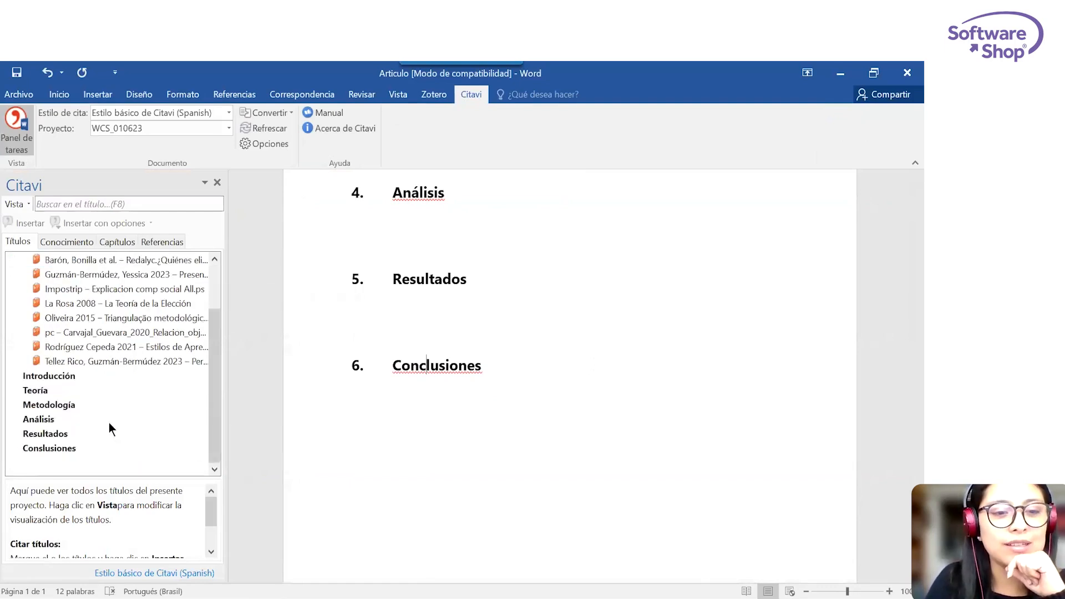
pyautogui.scroll(2, 111, 436)
pyautogui.scroll(-2, 49, 438)
pyautogui.scroll(2, 48, 449)
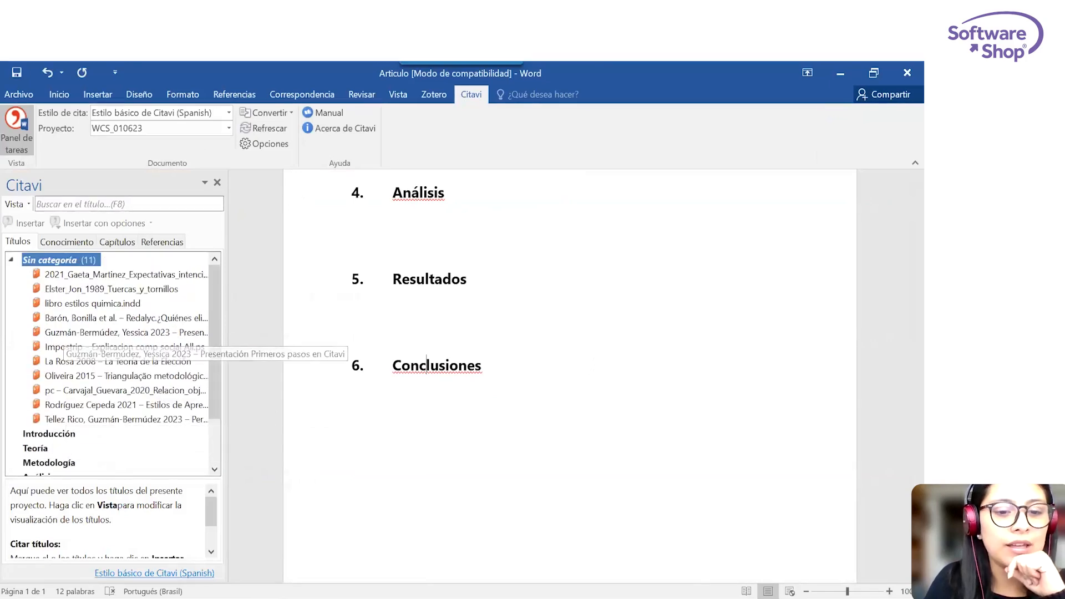
# Switch to Citavi, show the category column in the reference list and filter it to the titles without a category.
pyautogui.moveTo(195, 585)
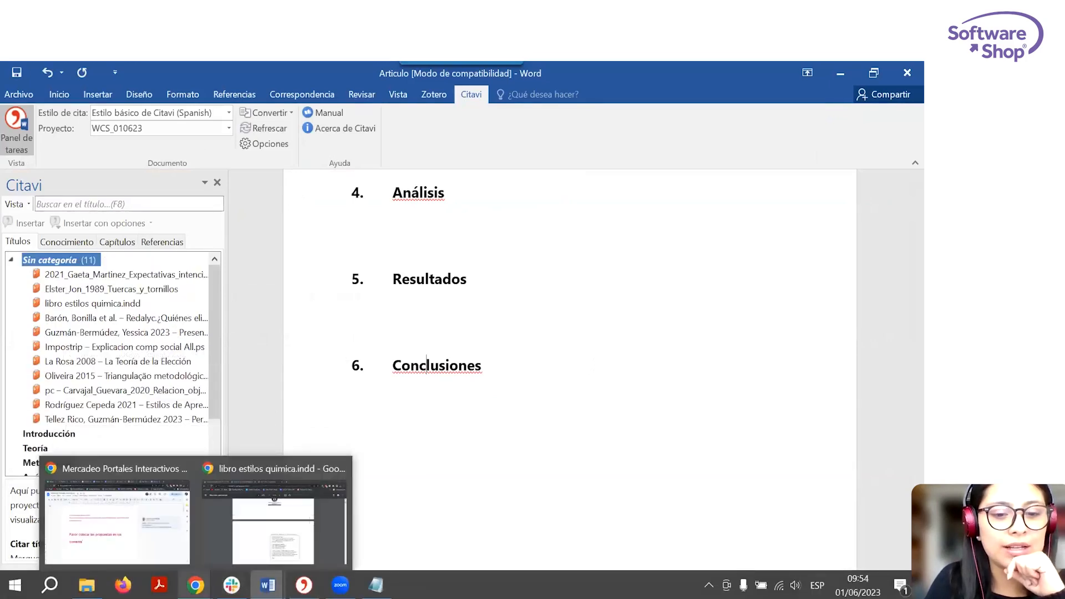
pyautogui.click(249, 505)
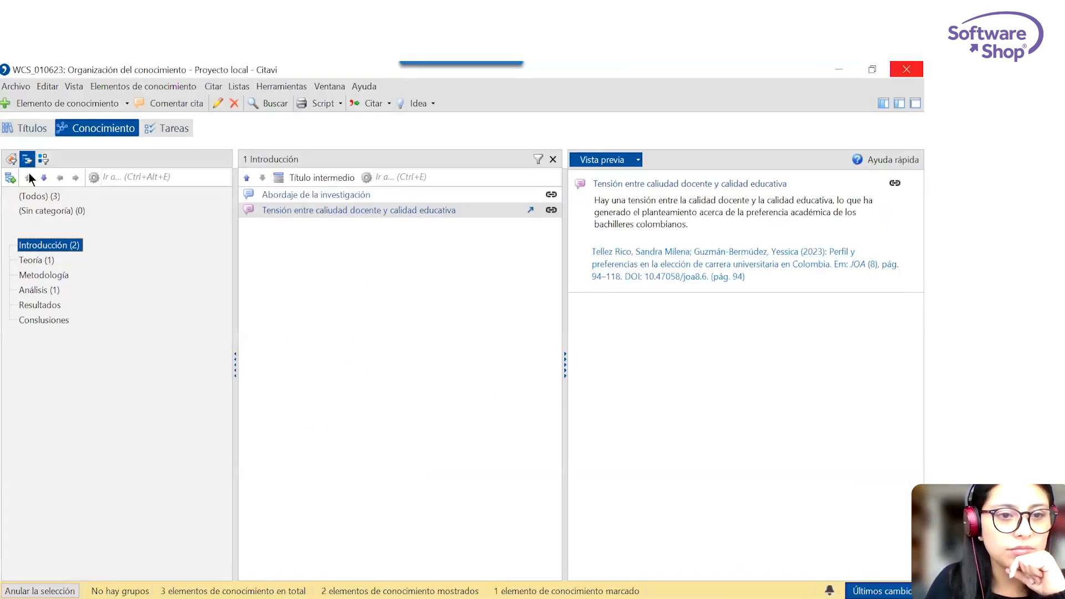
pyautogui.click(26, 128)
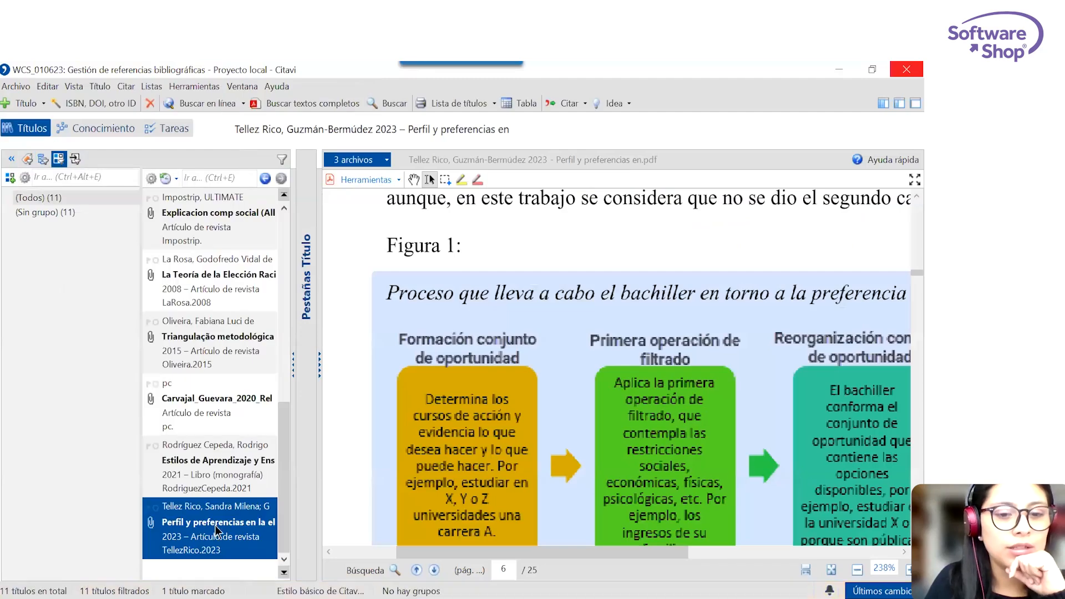
pyautogui.click(42, 159)
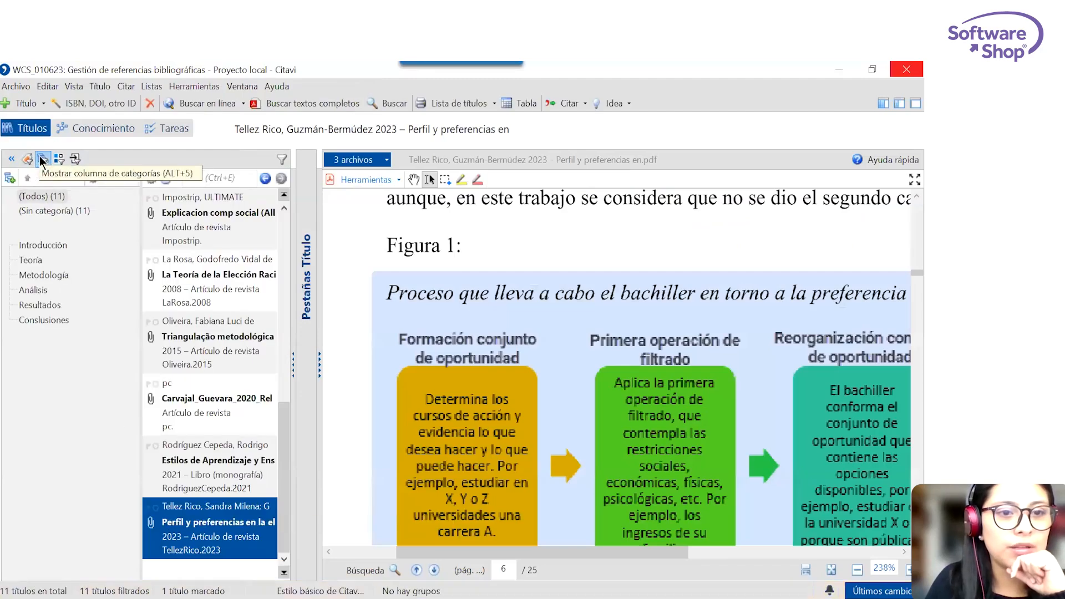
pyautogui.click(58, 213)
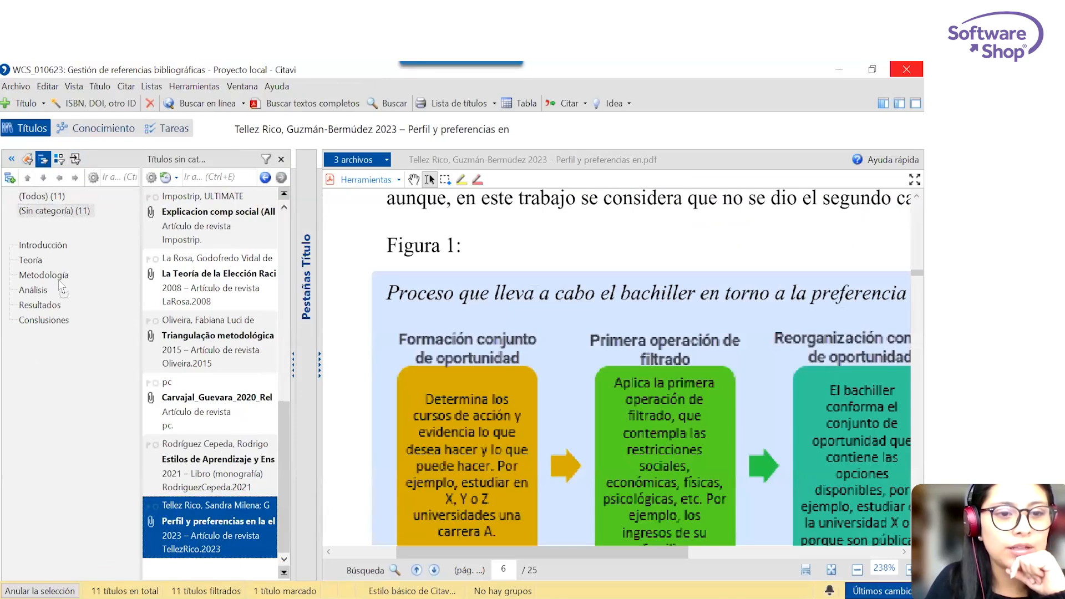
# Assign the selected 2023 article "Perfil y preferencias en la el..." to the Metodología category and return to the Word document.
pyautogui.moveTo(60, 285); pyautogui.dragTo(55, 276)
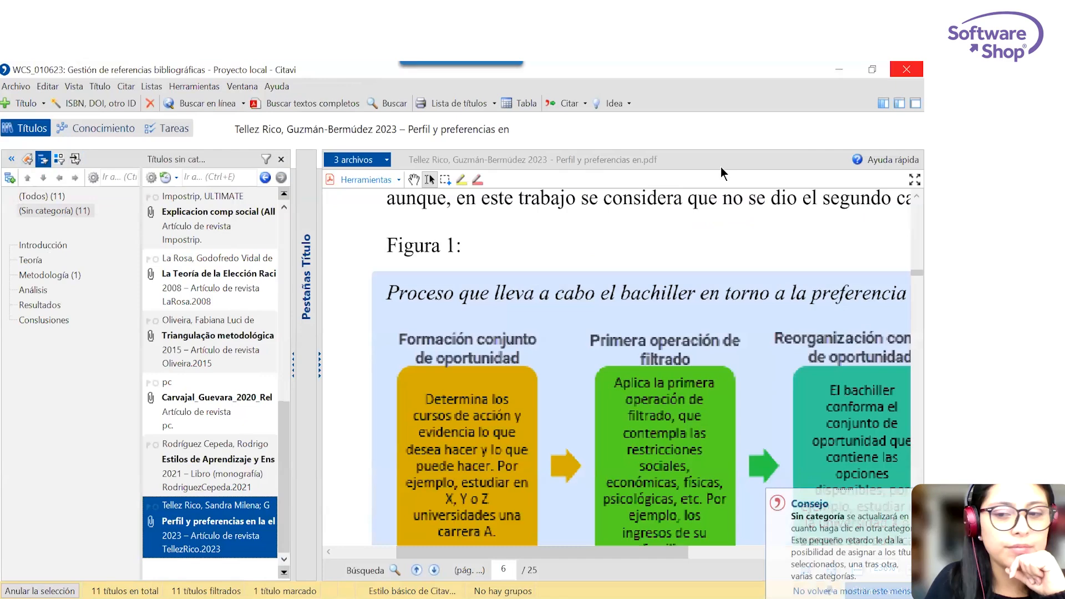
pyautogui.click(839, 69)
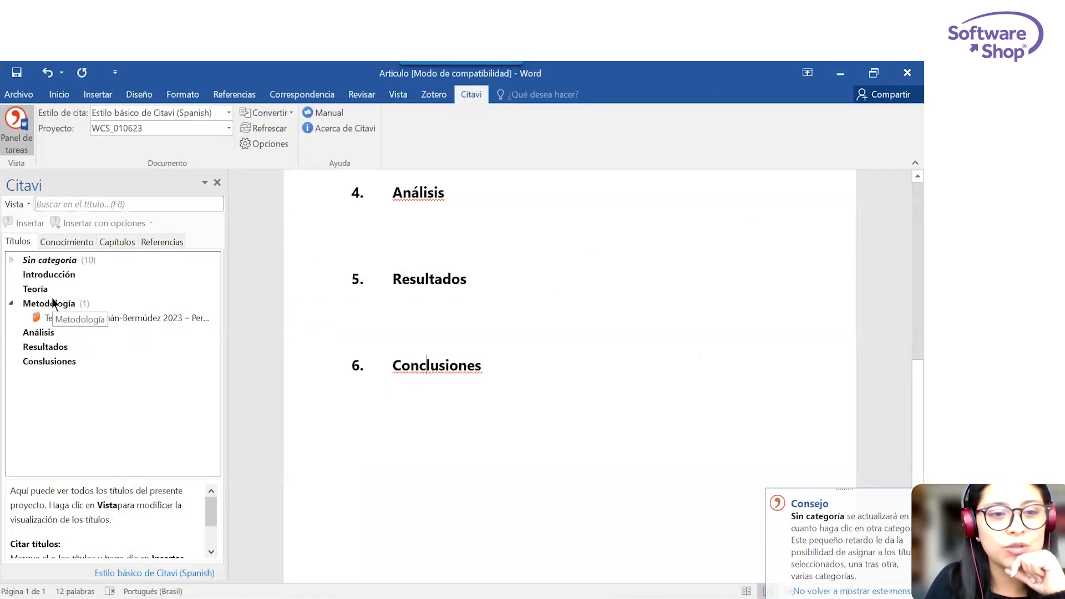
# Examine the project's knowledge items under Introducción, Teoría and Análisis in Word's Citavi pane, and look at the chapters view.
pyautogui.click(48, 245)
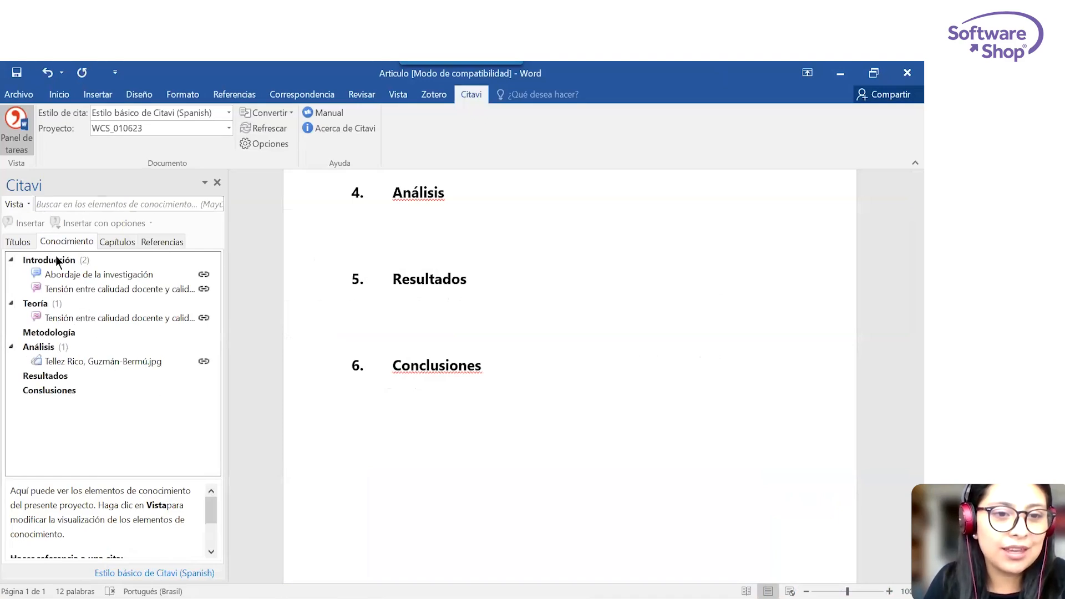
pyautogui.click(62, 273)
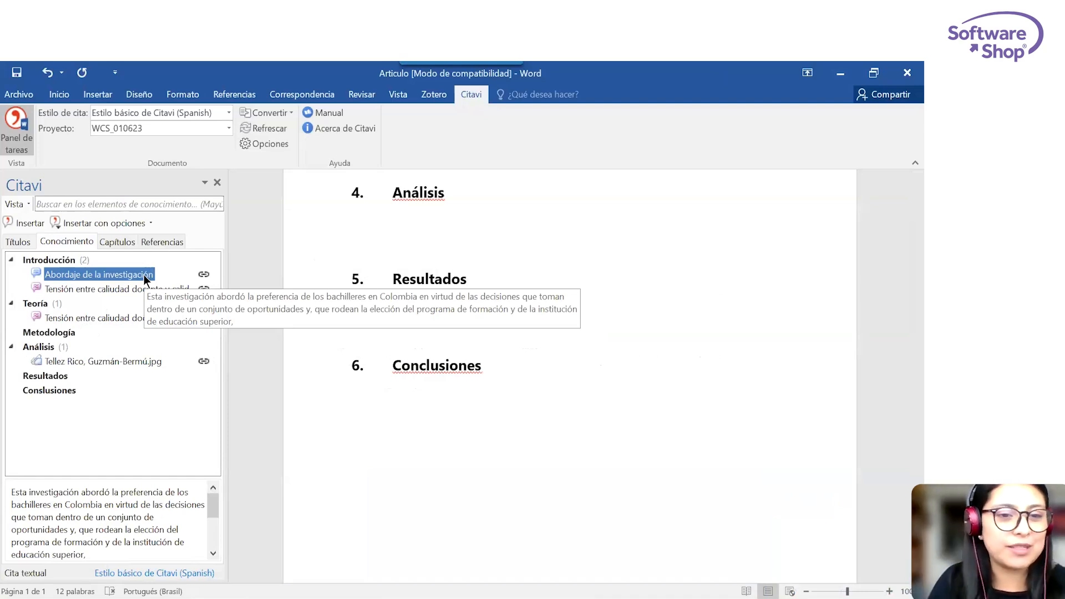
pyautogui.click(107, 321)
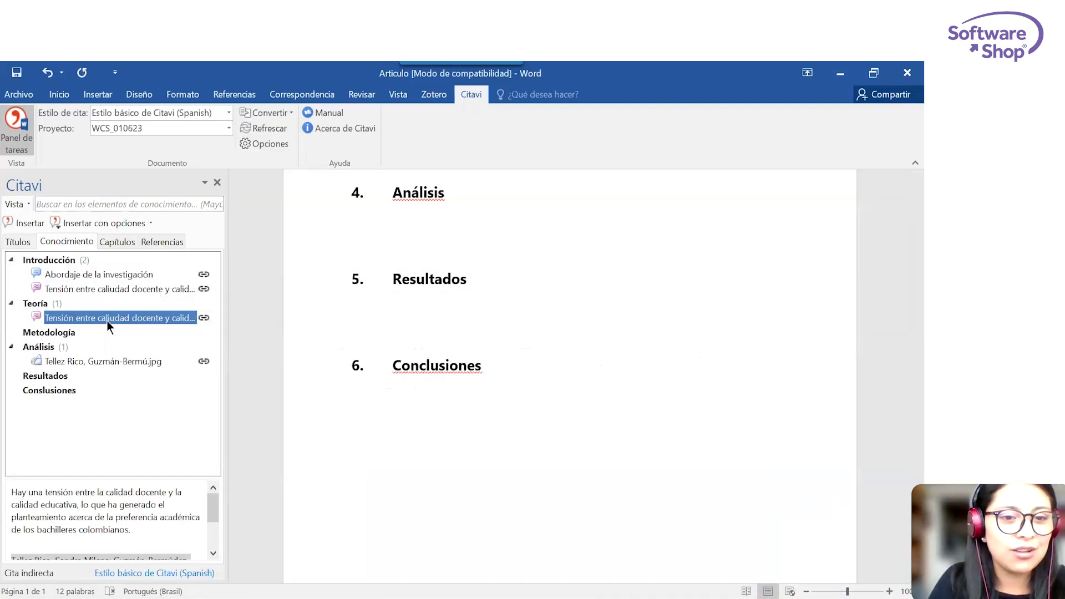
pyautogui.click(102, 360)
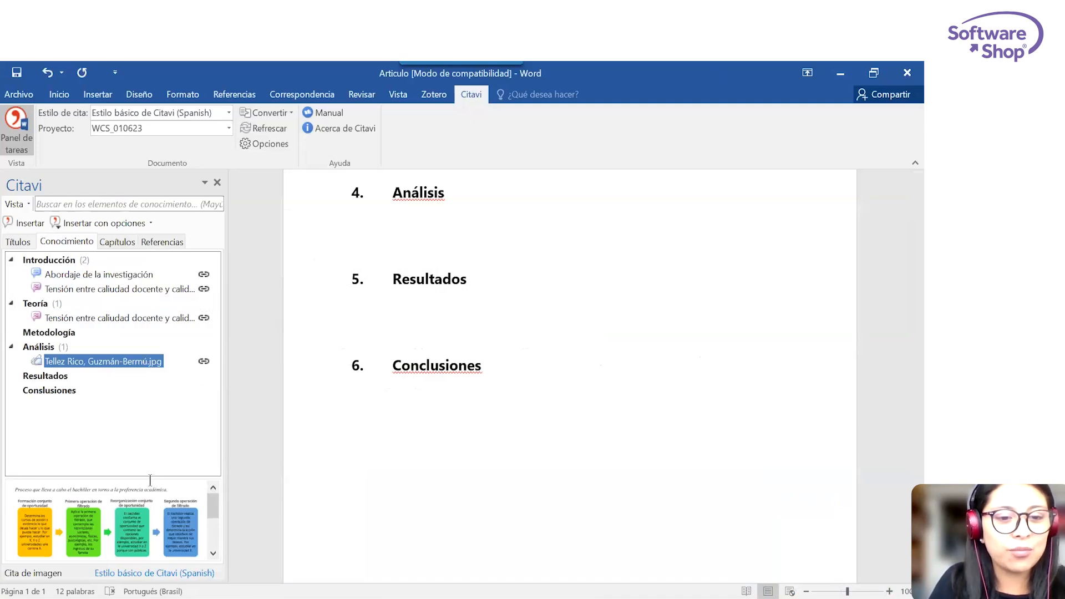
pyautogui.click(115, 243)
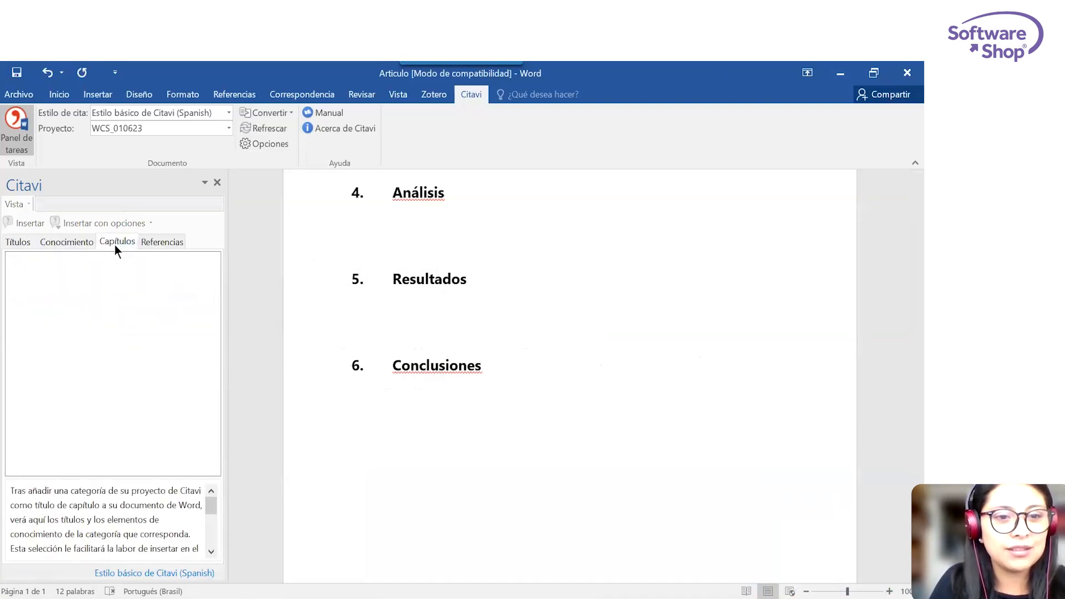
pyautogui.click(78, 239)
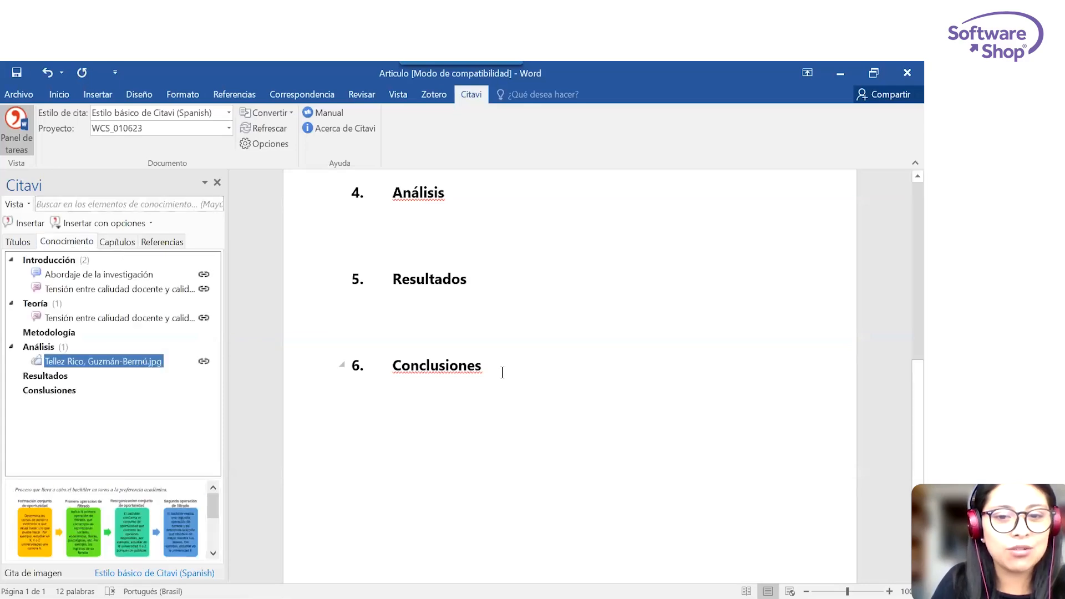
# Replace the typed sixth heading with the Conslusiones category from the Citavi project and look at its chapter contents.
pyautogui.tripleClick(393, 366)
pyautogui.press('Delete')
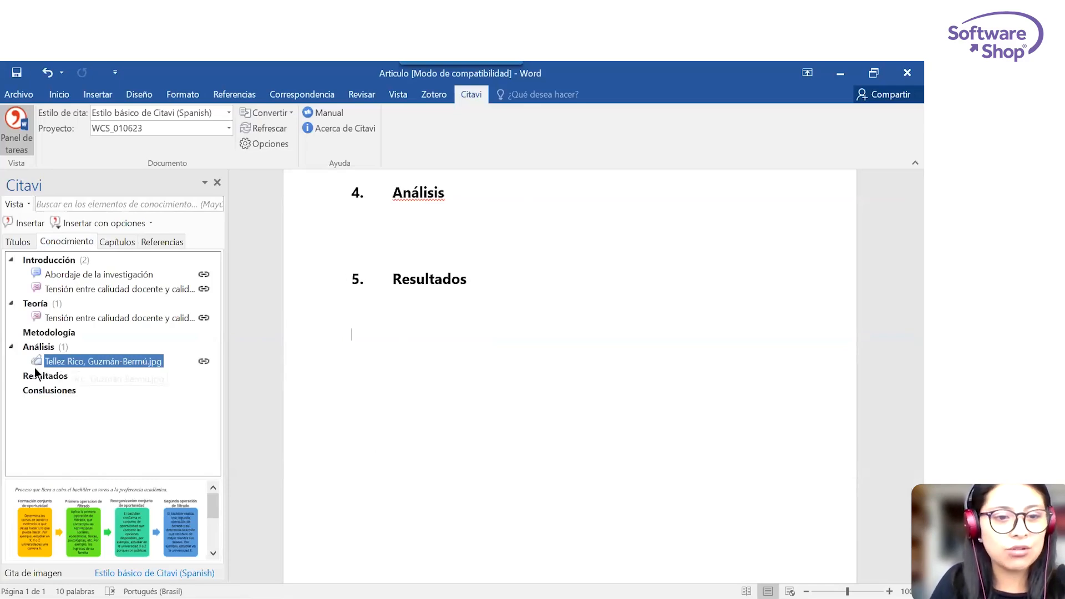
pyautogui.doubleClick(40, 391)
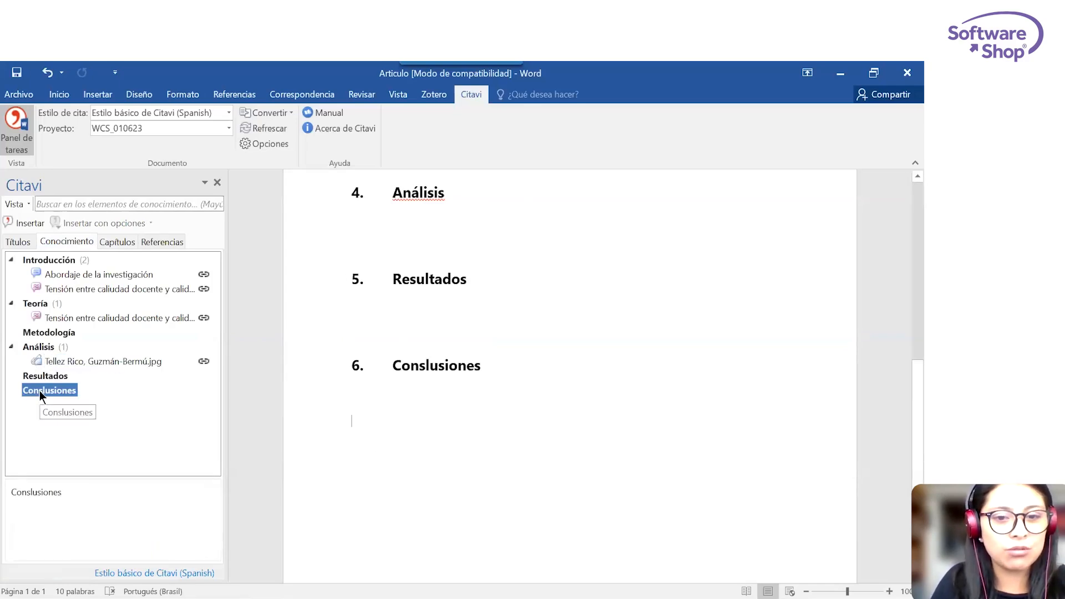
pyautogui.click(114, 242)
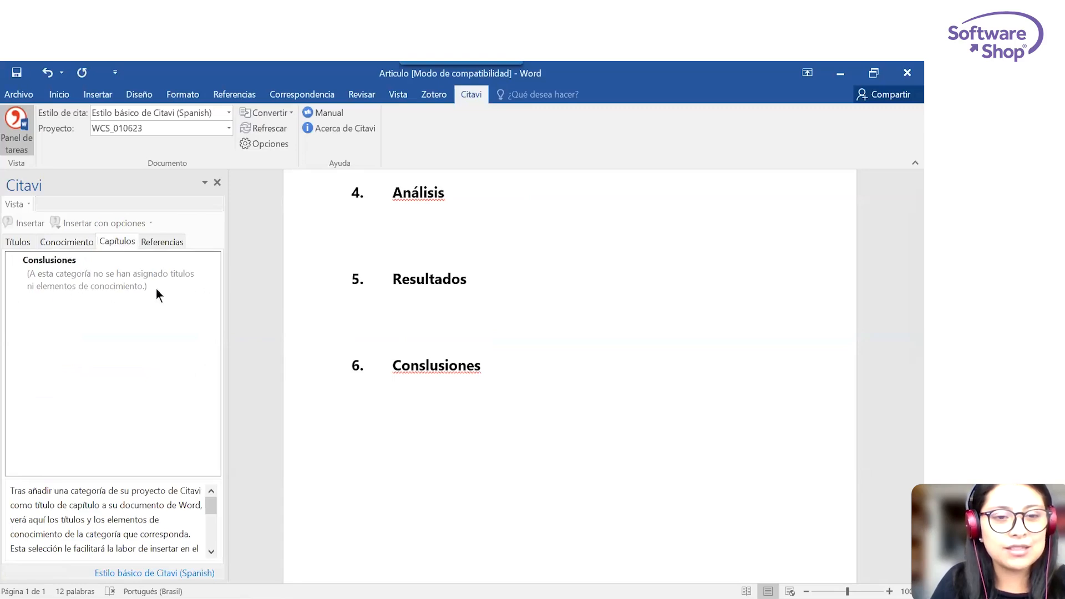
# Delete all the chapter headings from the Articulo document, leaving the page empty.
pyautogui.keyDown('shift'); pyautogui.click(337, 281); pyautogui.keyUp('shift')
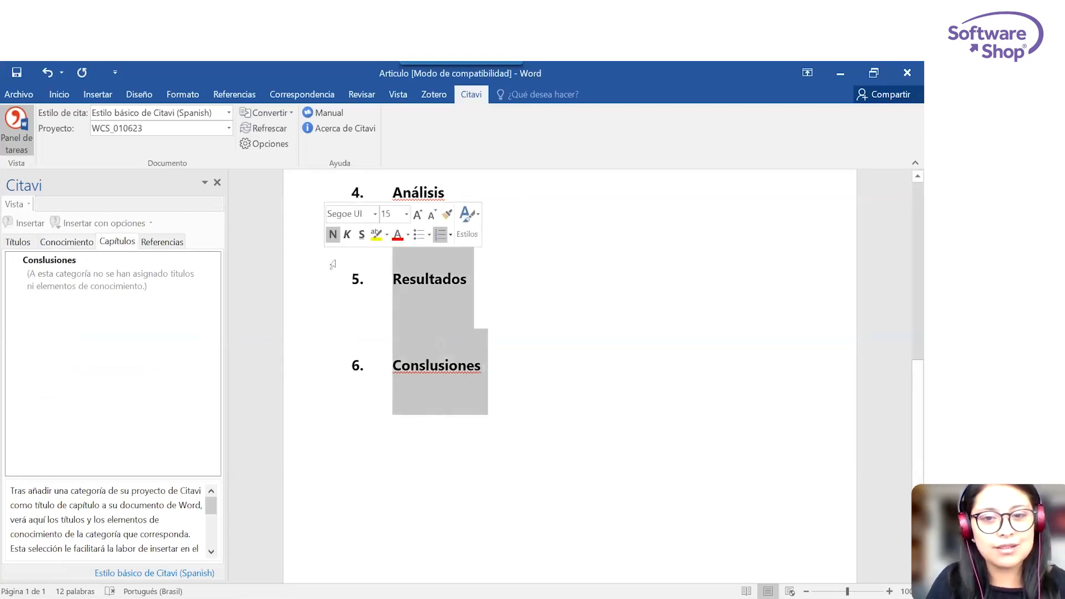
pyautogui.scroll(5, 333, 261)
pyautogui.keyDown('shift'); pyautogui.click(384, 239); pyautogui.keyUp('shift')
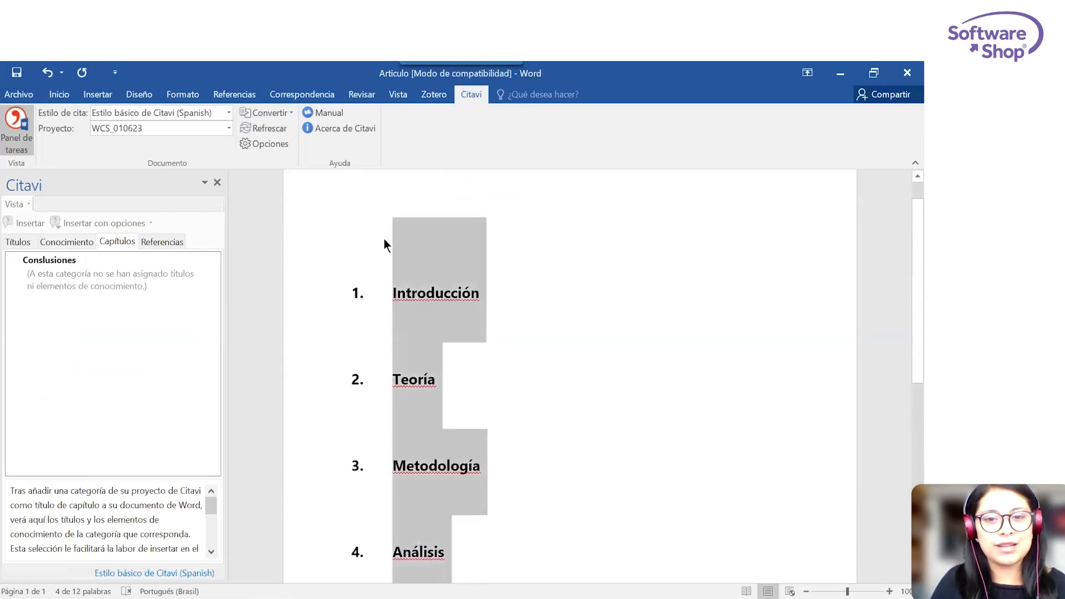
pyautogui.press('Delete')
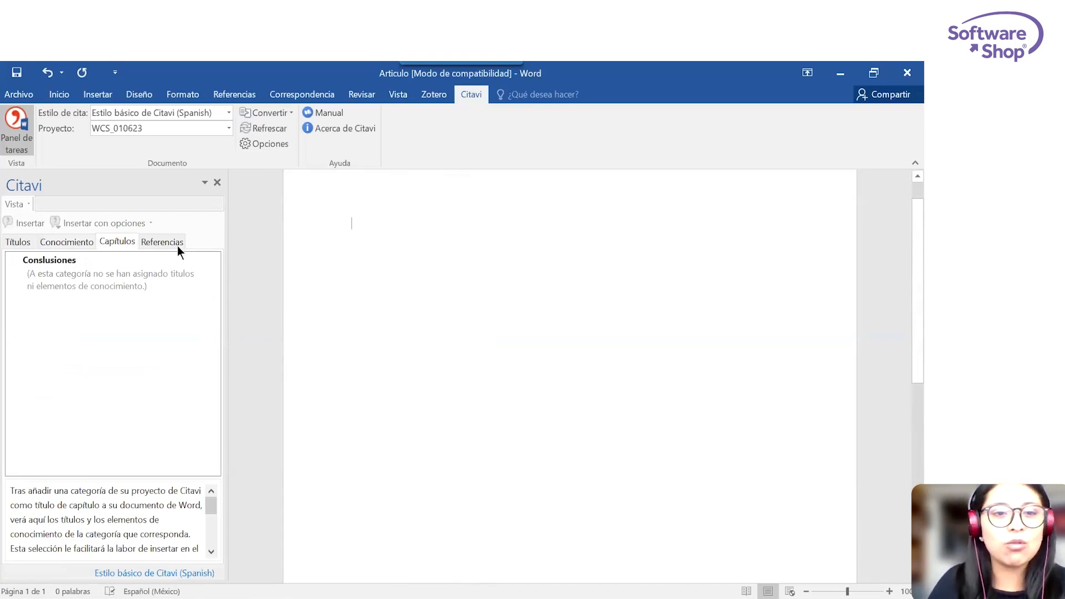
# Switch to Citavi and rename the category Conslusiones to "Conclusiones".
pyautogui.click(62, 242)
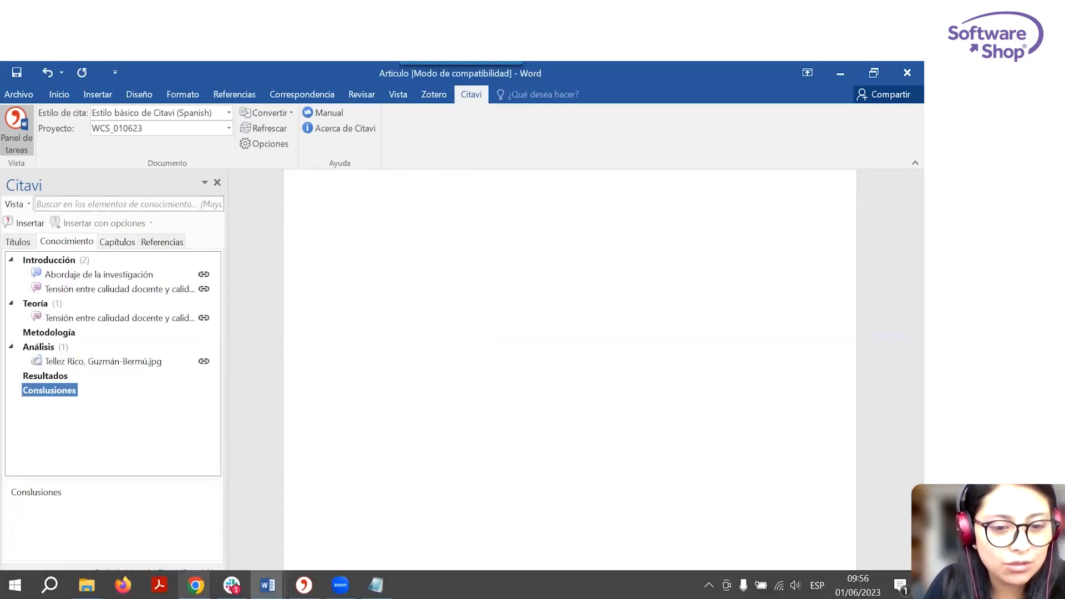
pyautogui.click(303, 585)
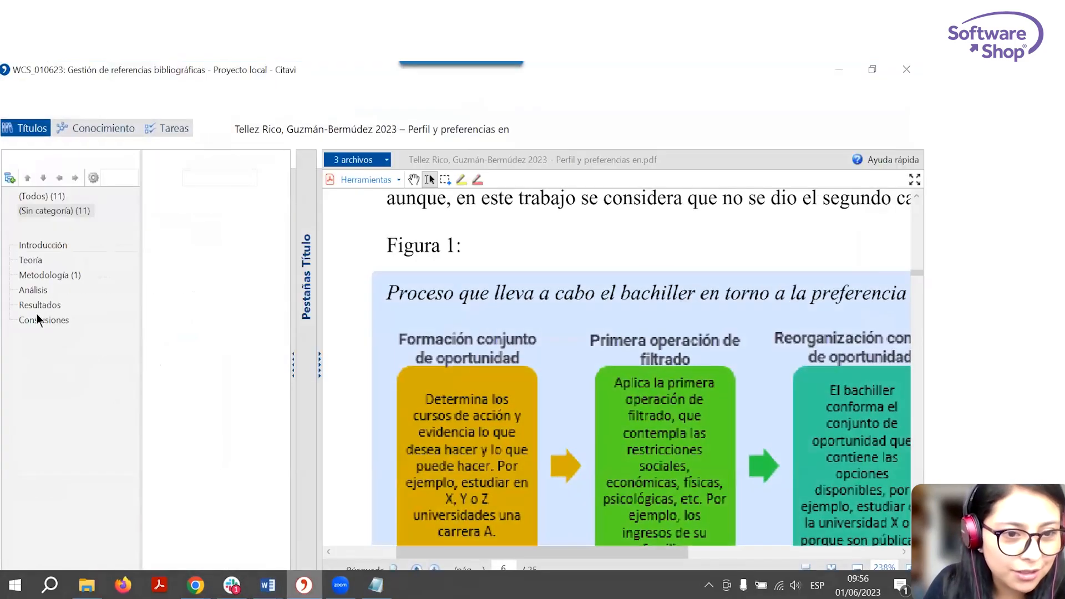
pyautogui.click(38, 321)
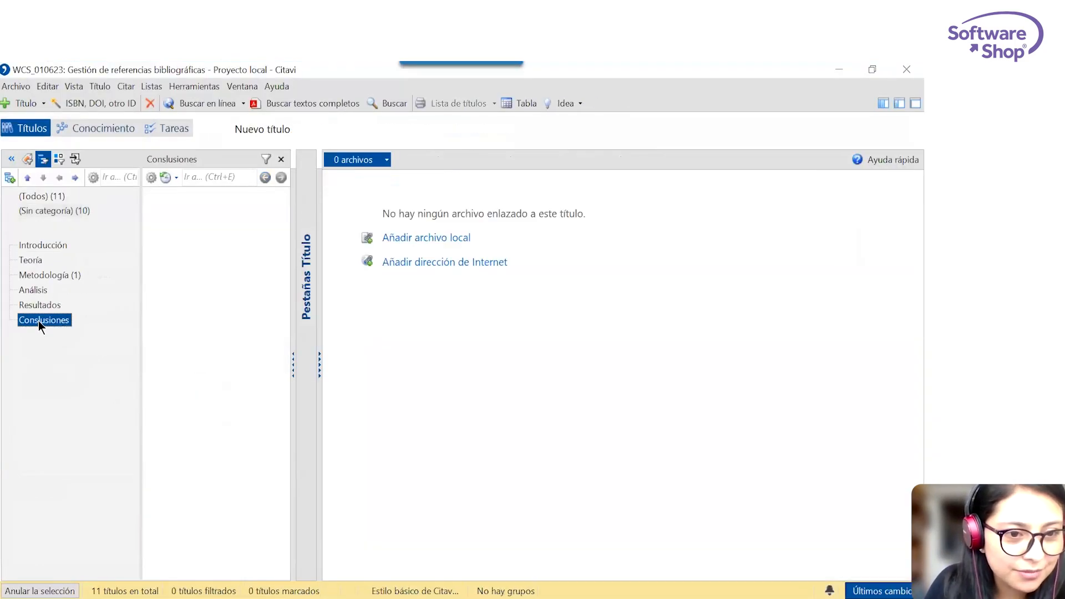
pyautogui.rightClick(39, 321)
pyautogui.click(87, 329)
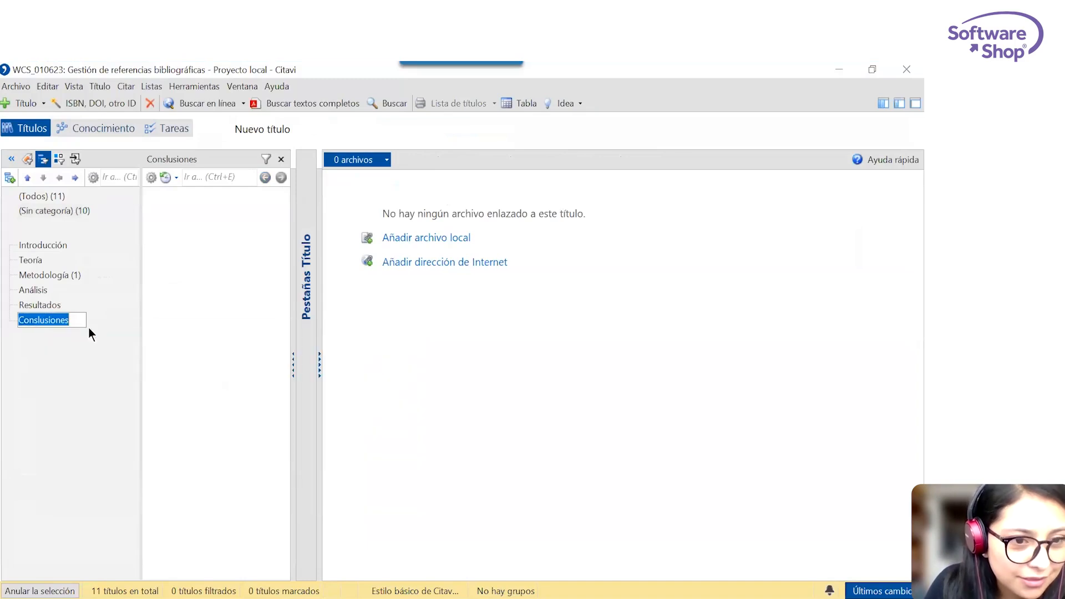
pyautogui.click(35, 320)
pyautogui.press('BackSpace')
pyautogui.write('c')
pyautogui.press('Return')
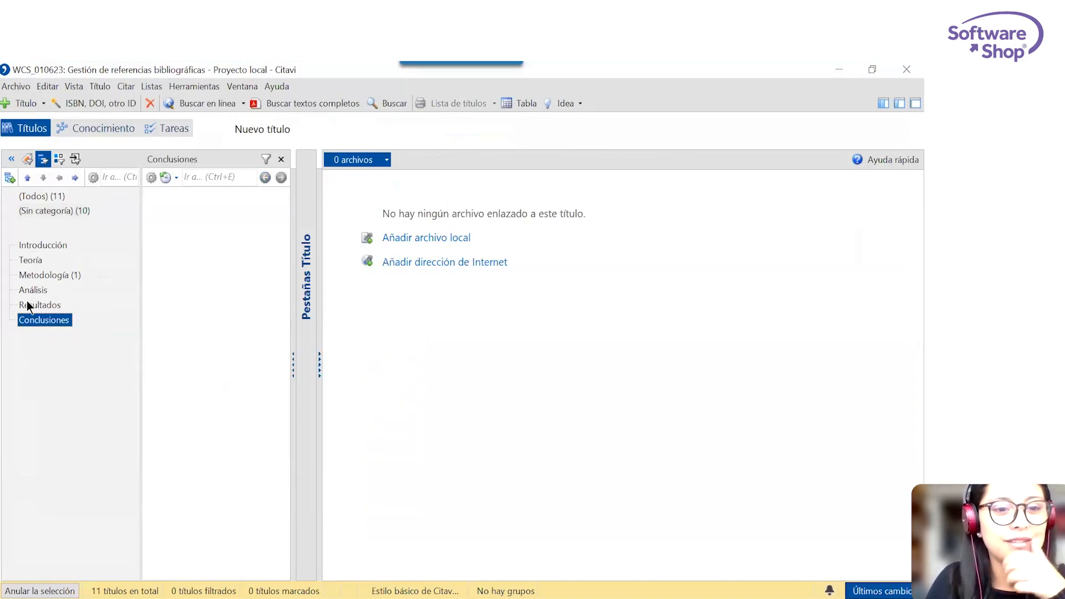
# Switch back to Word, insert the Introducción category as a heading and view the knowledge items assigned to that chapter.
pyautogui.click(839, 70)
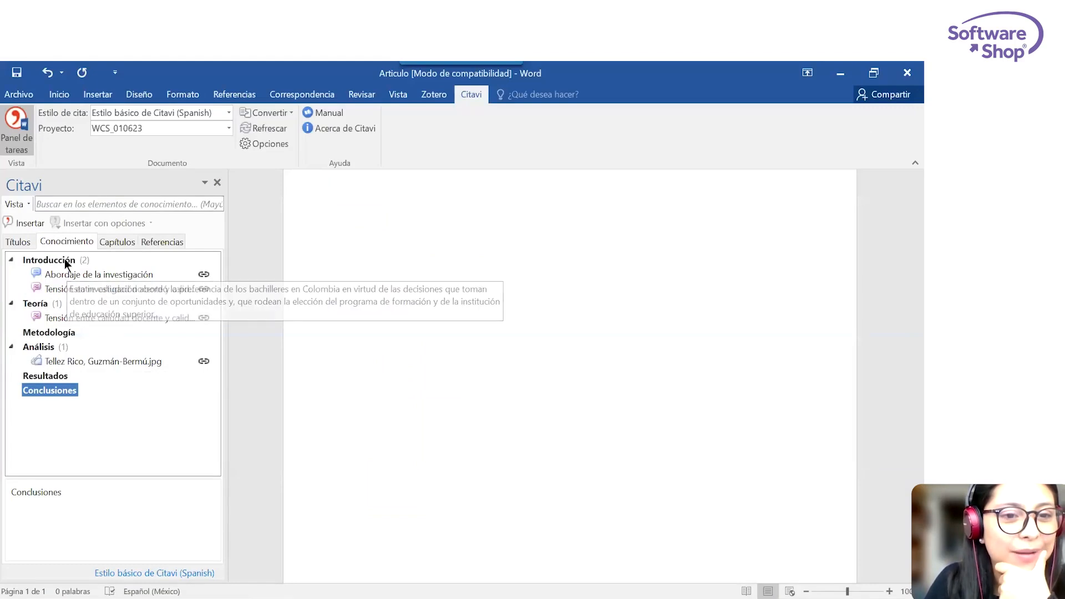
pyautogui.doubleClick(64, 258)
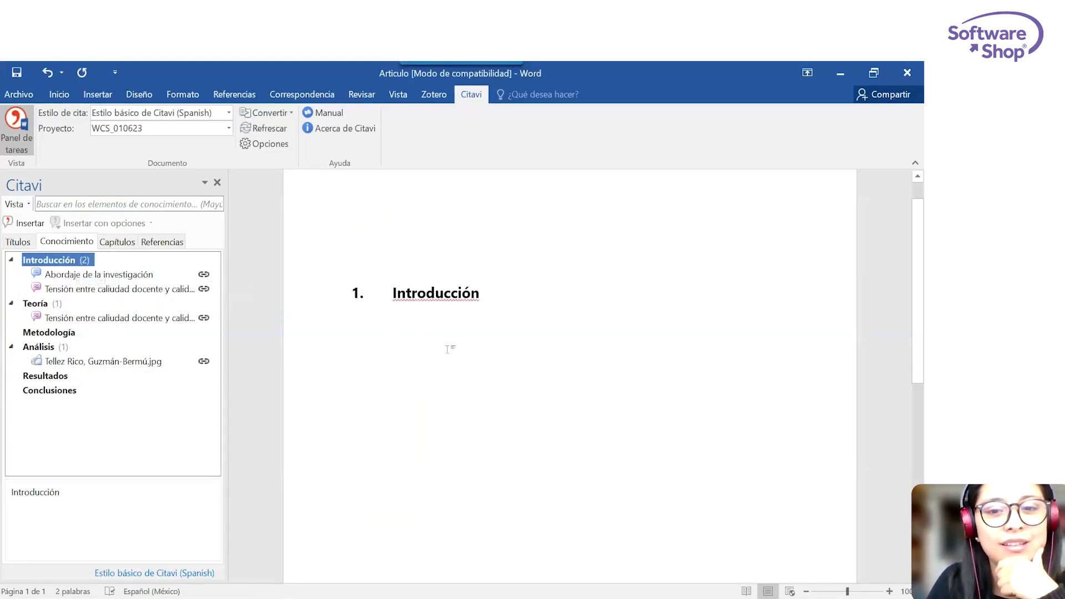
pyautogui.click(118, 242)
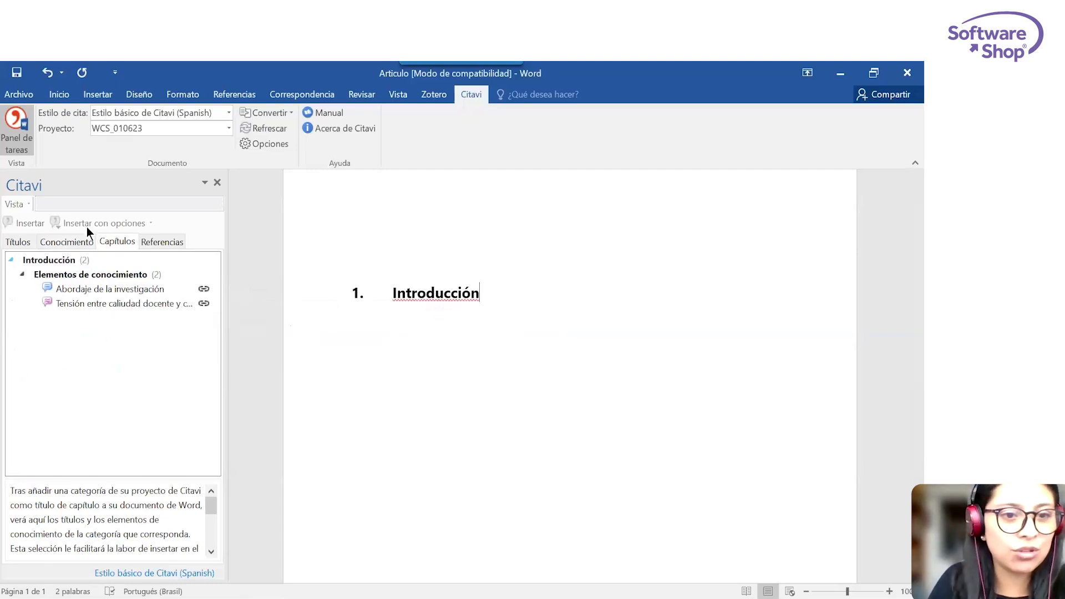
# Insert the Metodología category as a separate heading below Introducción and view the titles assigned to that chapter.
pyautogui.click(69, 245)
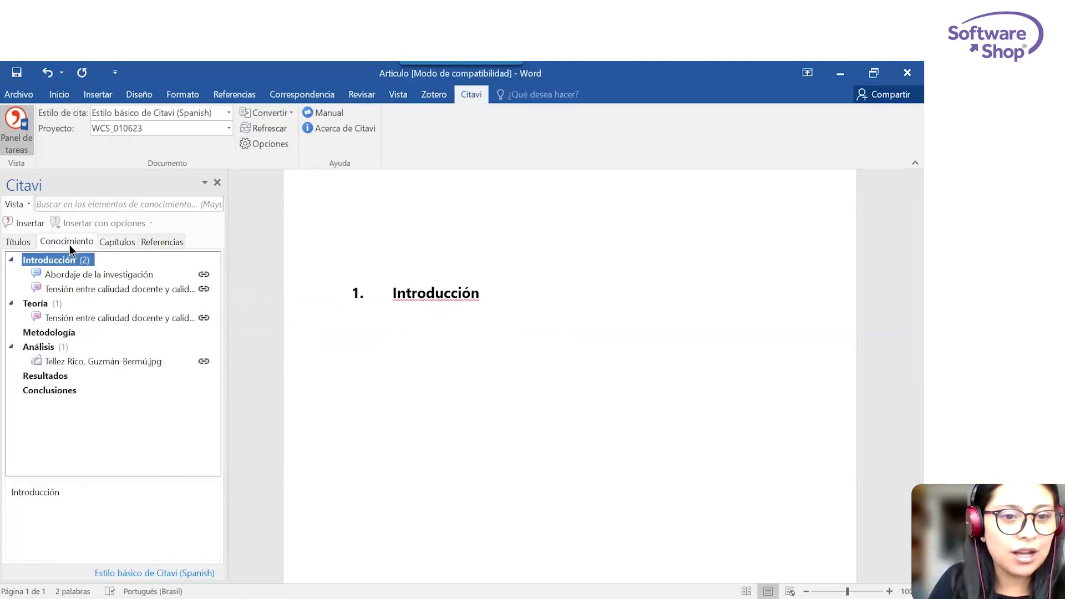
pyautogui.doubleClick(54, 334)
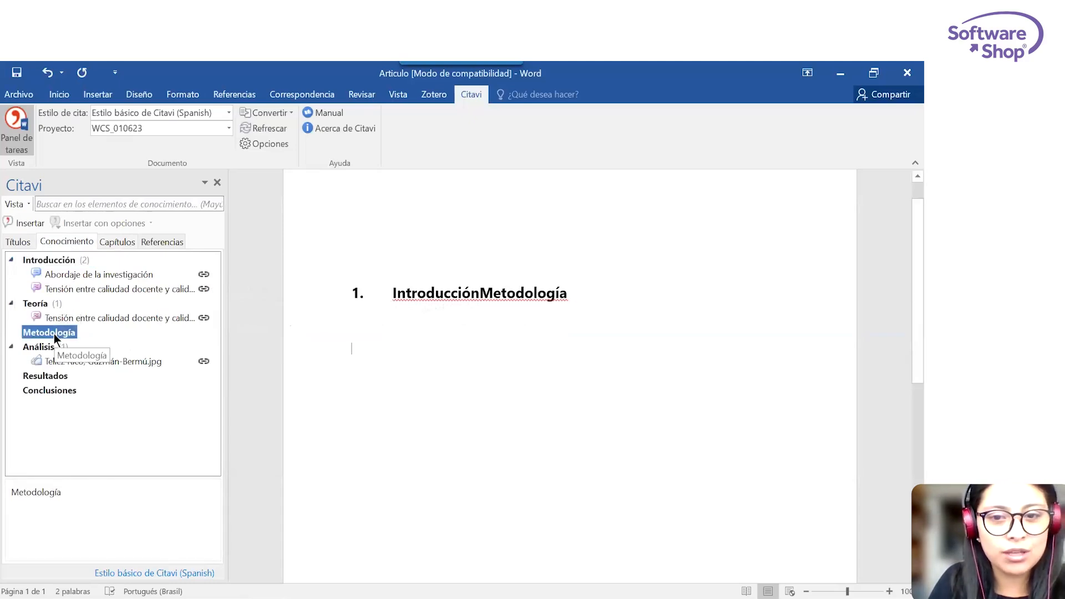
pyautogui.hotkey('ctrl', 'z')
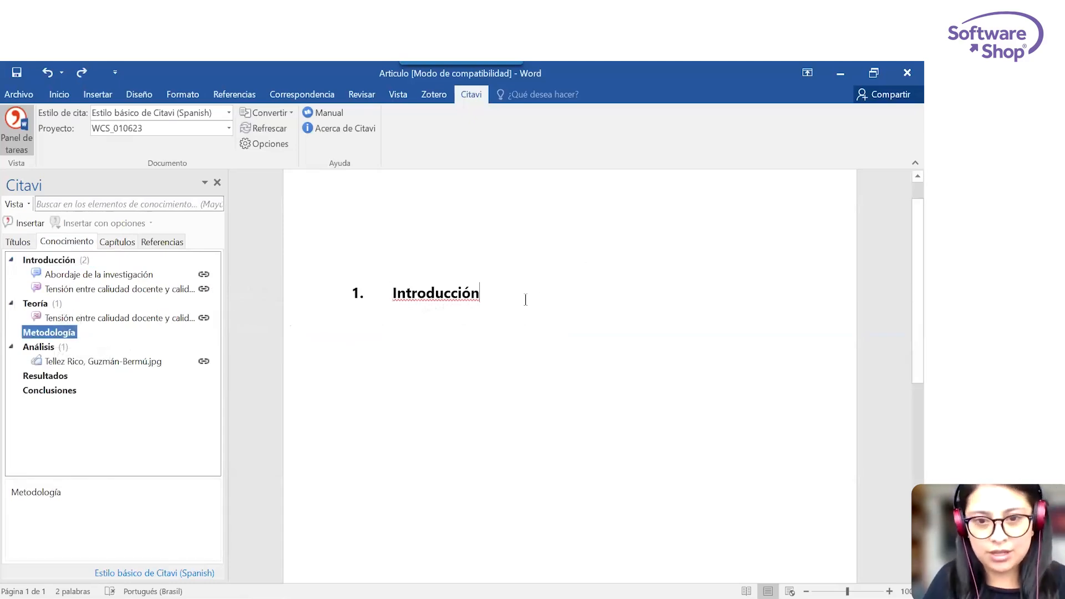
pyautogui.press('Return')
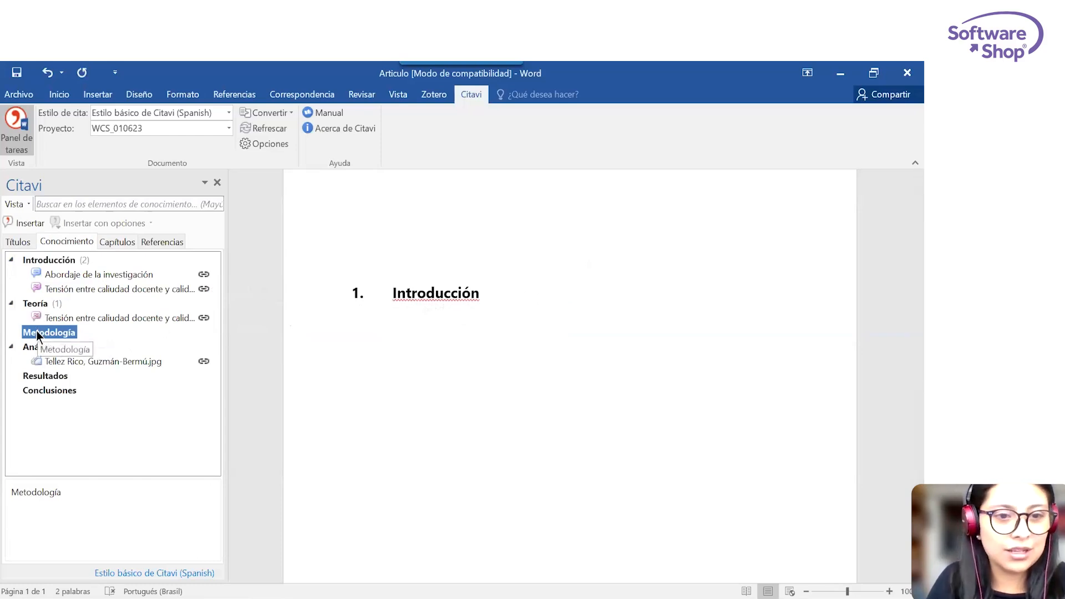
pyautogui.doubleClick(39, 334)
pyautogui.click(119, 242)
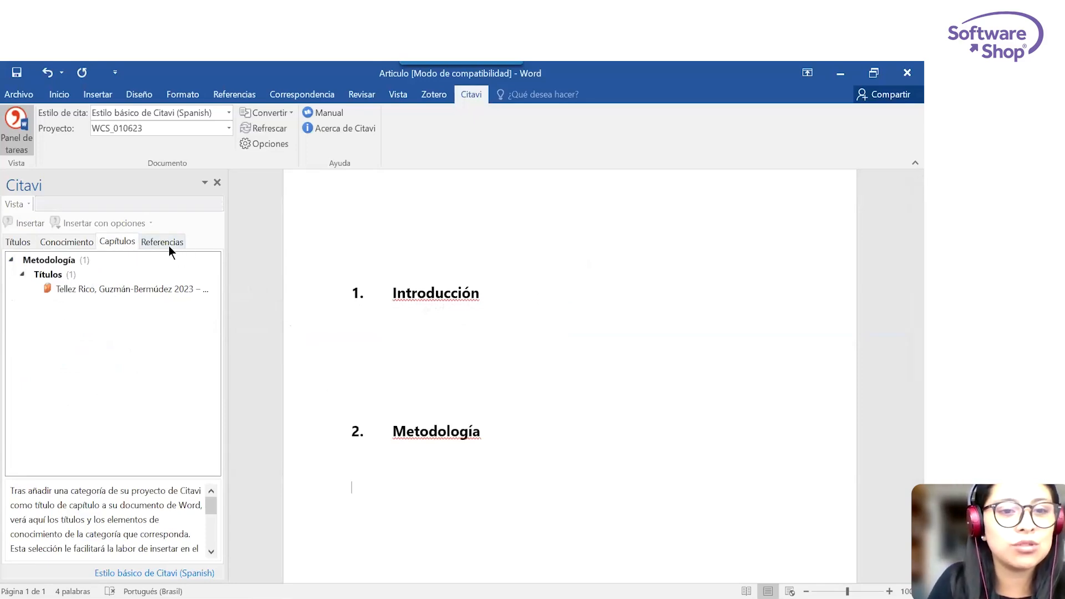
pyautogui.click(148, 245)
# Insert the quotation "Abordaje de la investigación" on a new line under the Introducción heading.
pyautogui.click(63, 240)
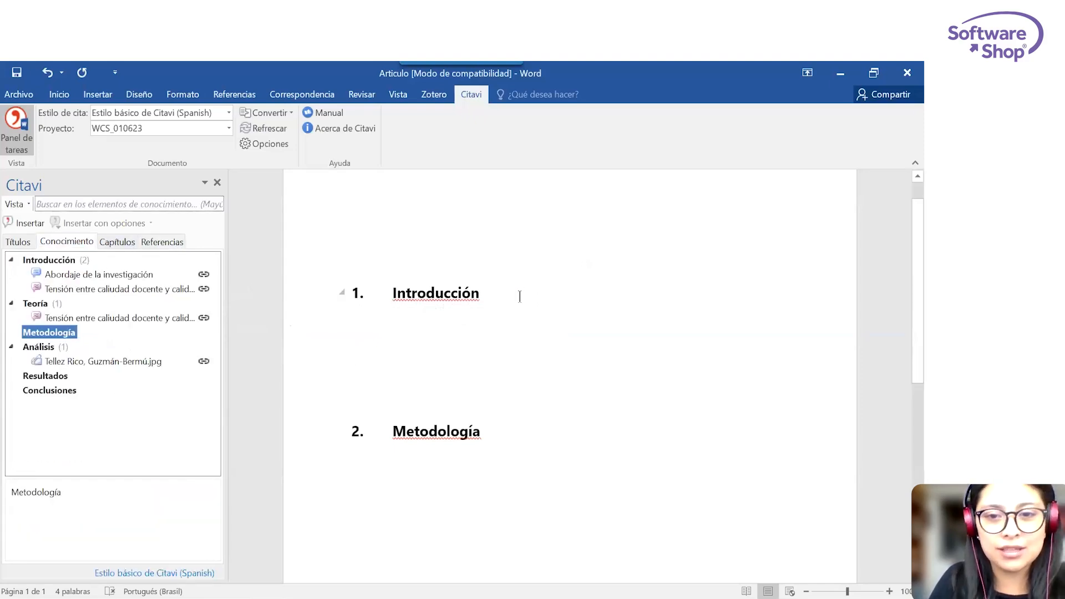
pyautogui.press('Return')
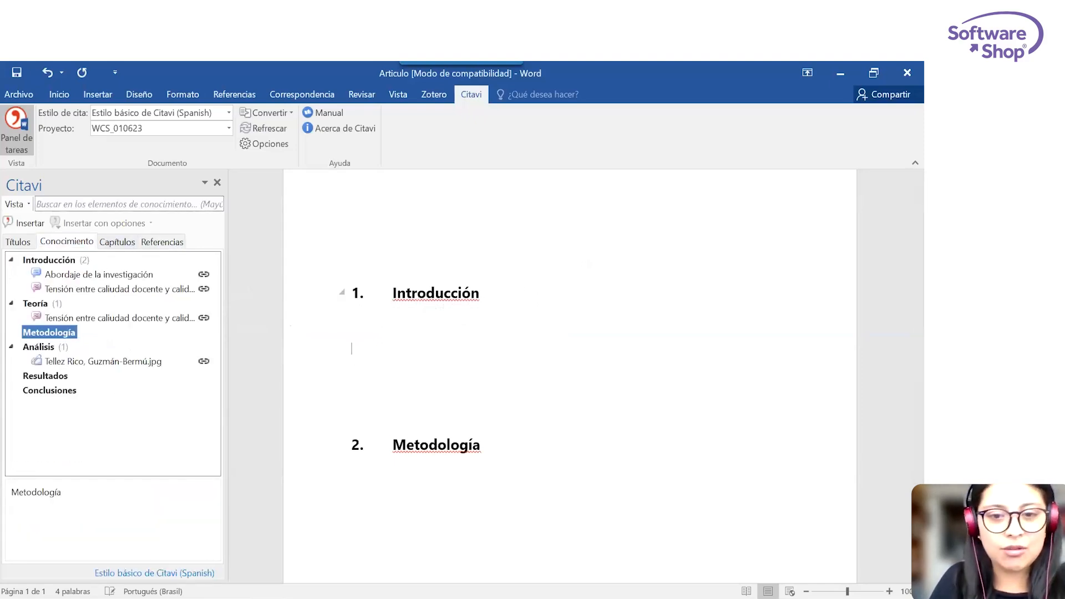
pyautogui.click(77, 274)
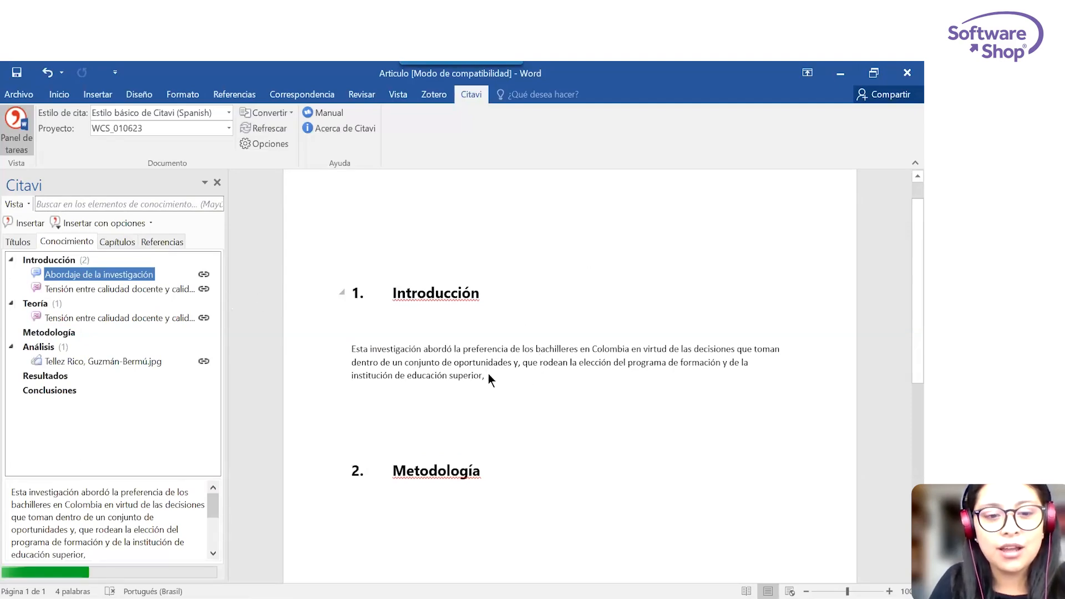
# Review the inserted citation and bibliography, and set the citation style to the third-listed APA American Psychological Association style.
pyautogui.scroll(-2, 698, 381)
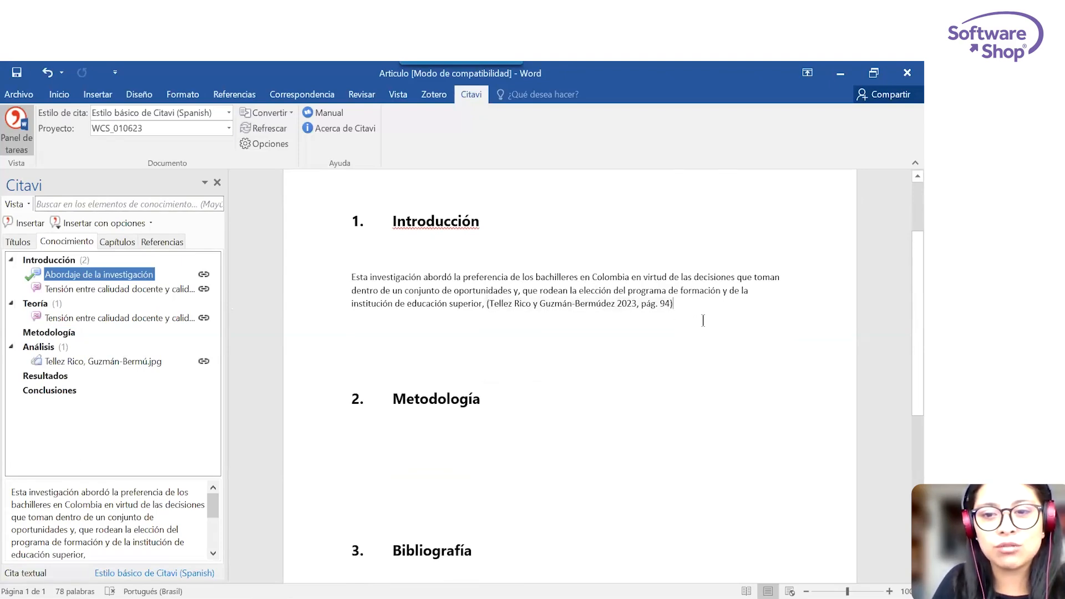
pyautogui.scroll(-2, 703, 321)
pyautogui.scroll(-2, 680, 316)
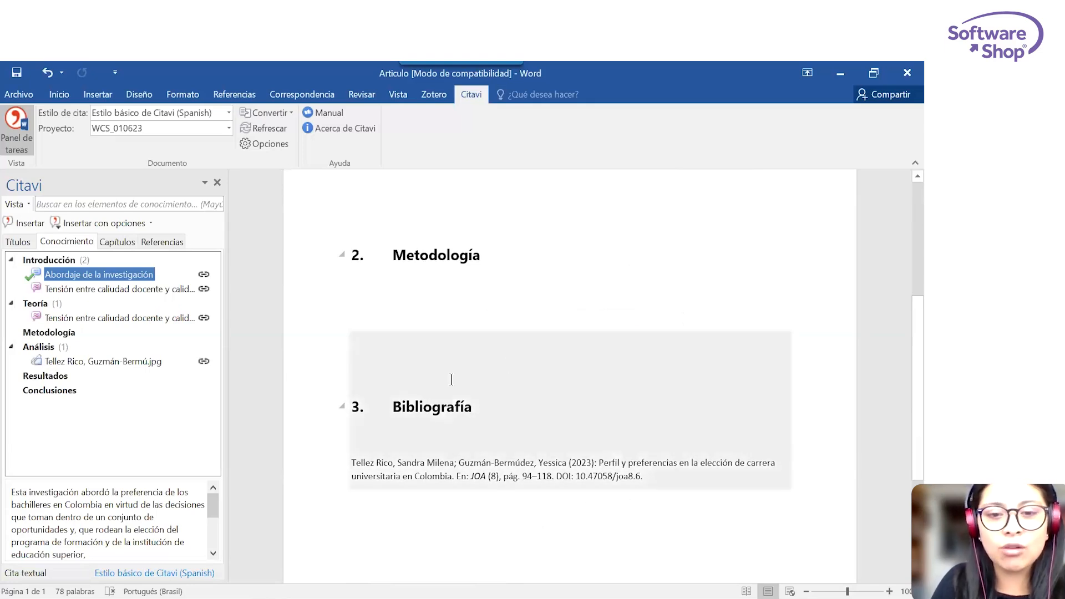
pyautogui.scroll(3, 451, 379)
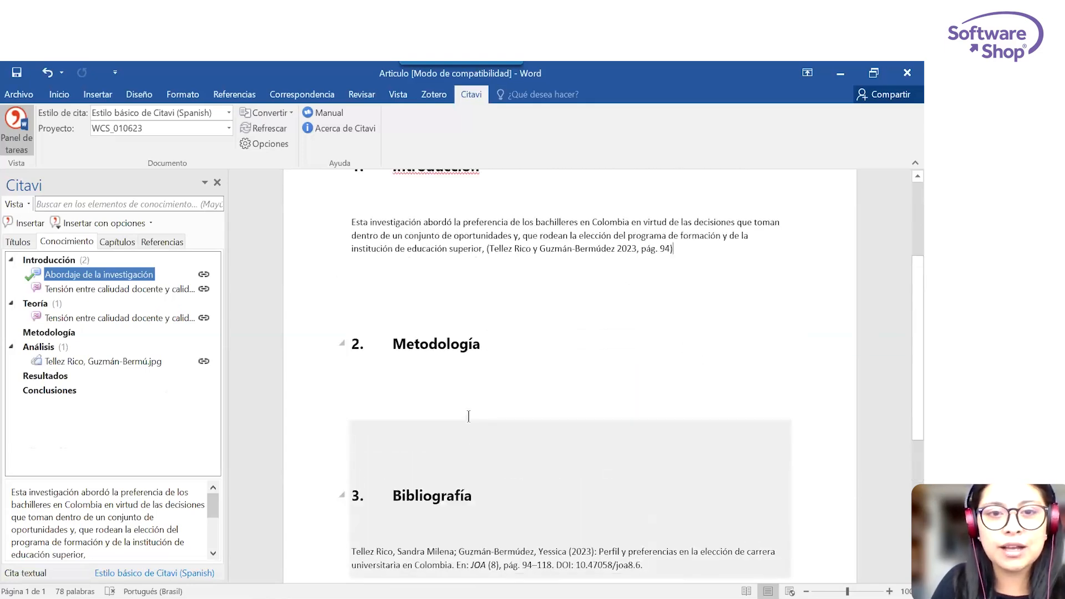
pyautogui.click(228, 110)
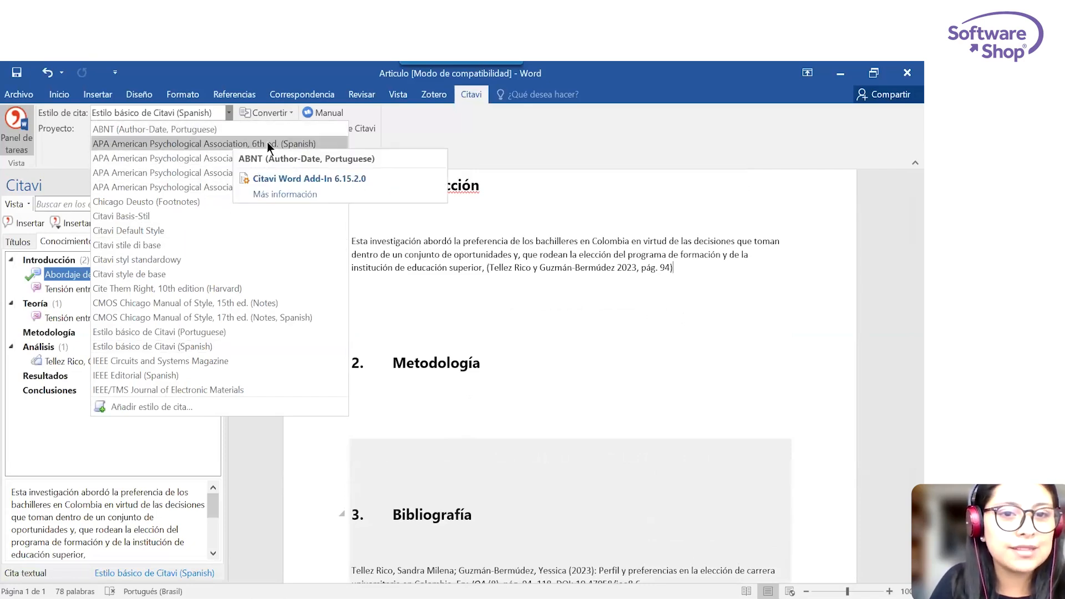
pyautogui.click(232, 174)
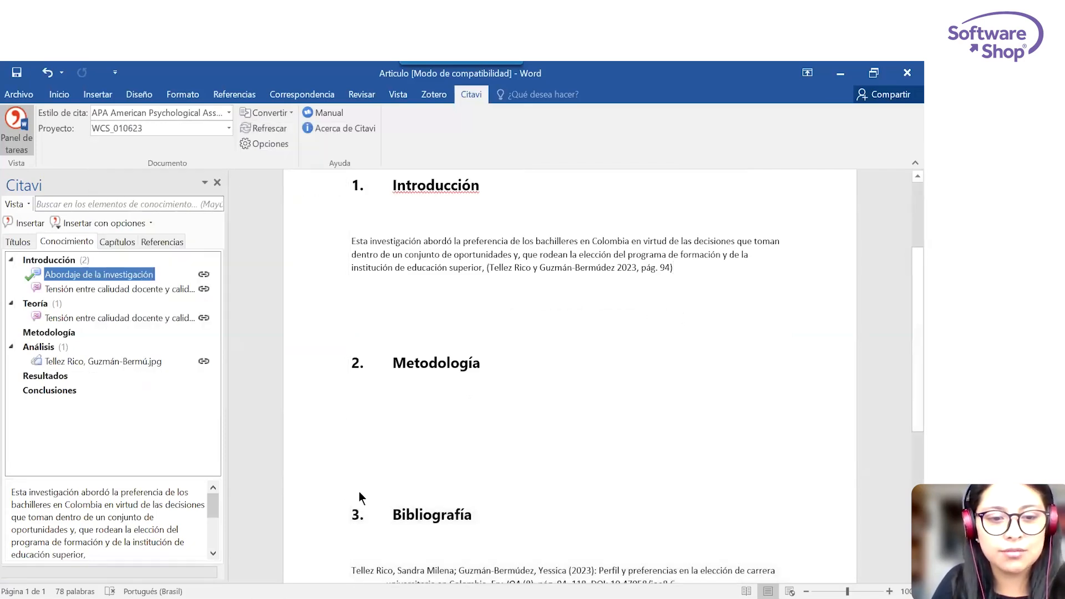
# Review the APA formatting of the in-text citation under Introducción and of the entry in the Referencias section.
pyautogui.scroll(-6, 472, 515)
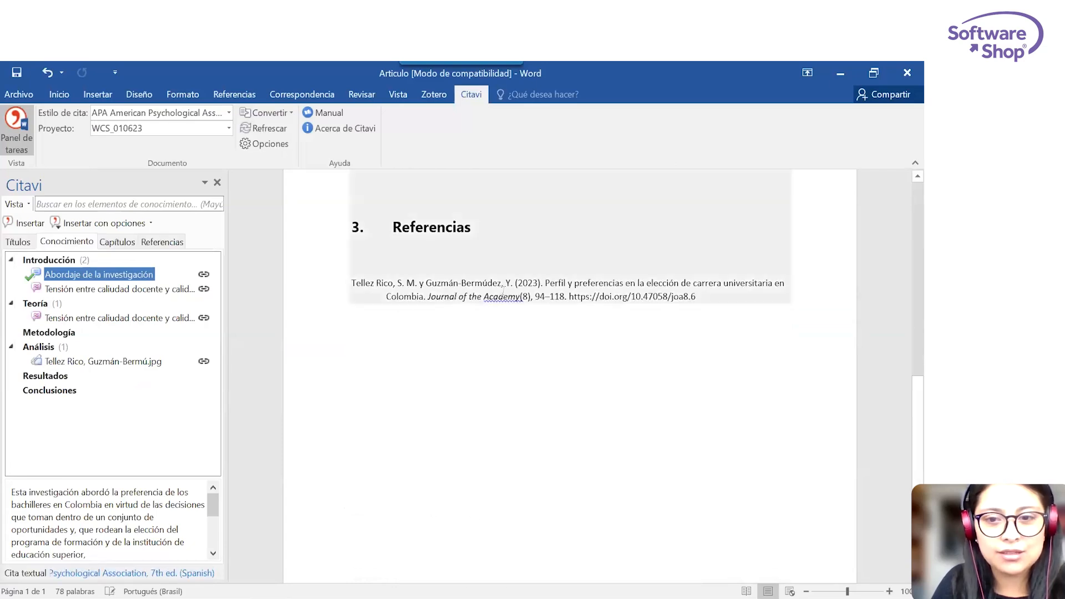
pyautogui.scroll(9, 688, 291)
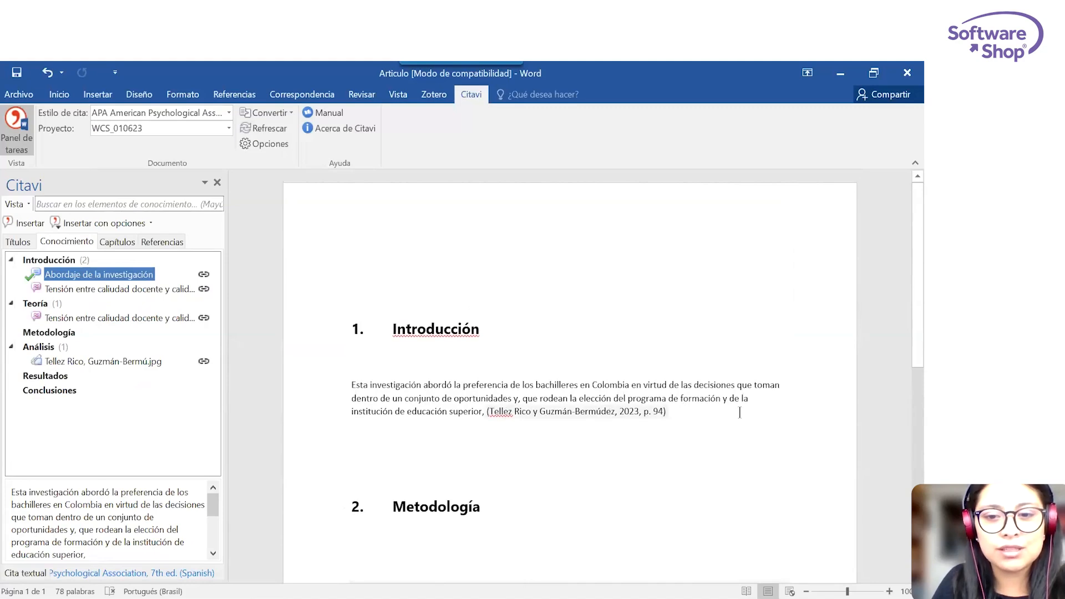
pyautogui.scroll(-8, 687, 411)
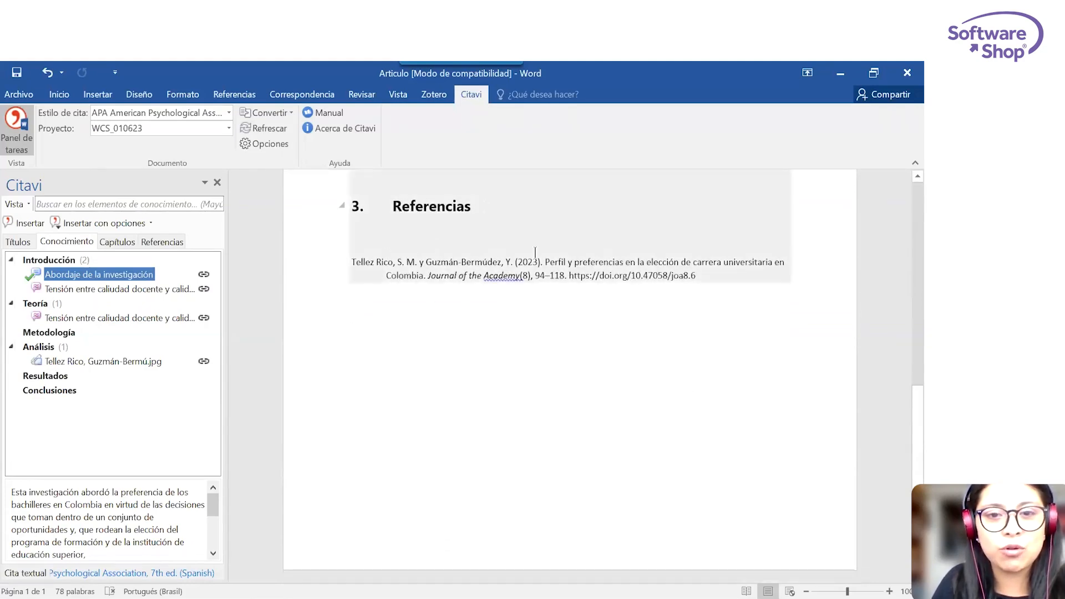
pyautogui.scroll(6, 602, 324)
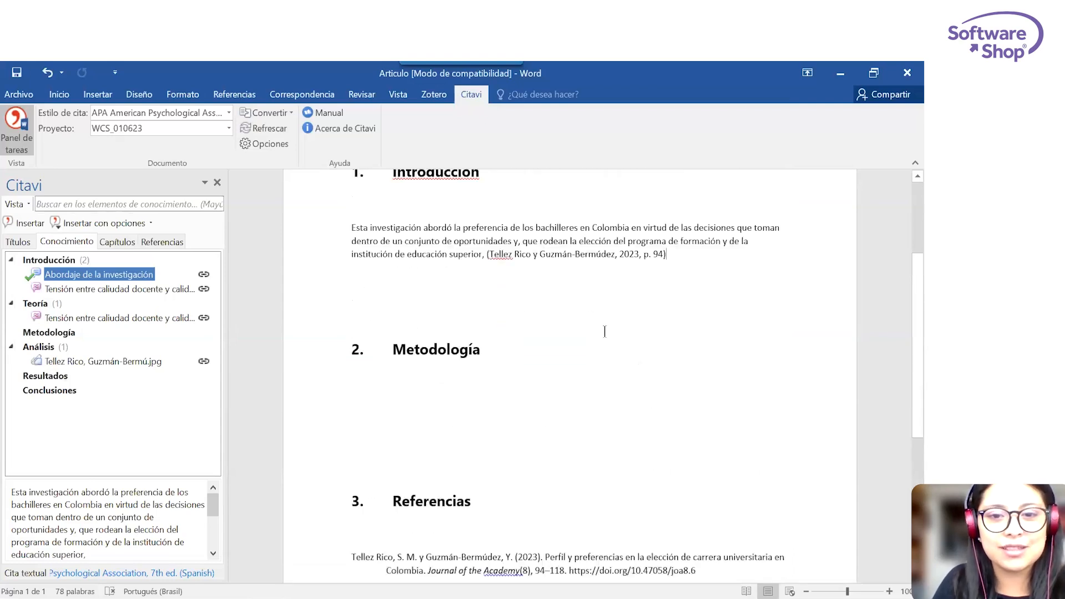
pyautogui.scroll(-6, 604, 332)
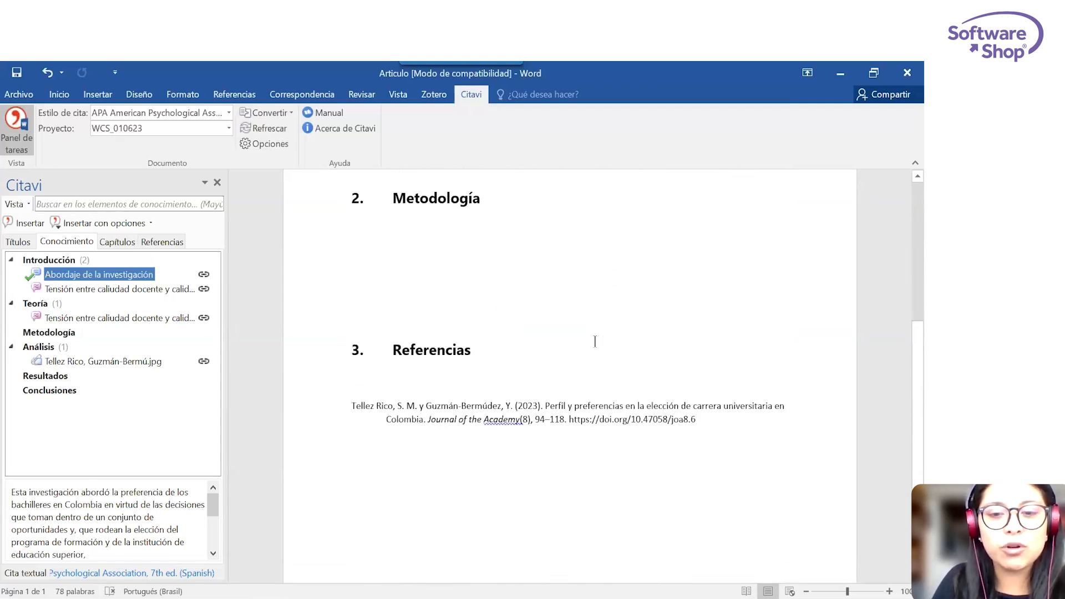
pyautogui.click(444, 418)
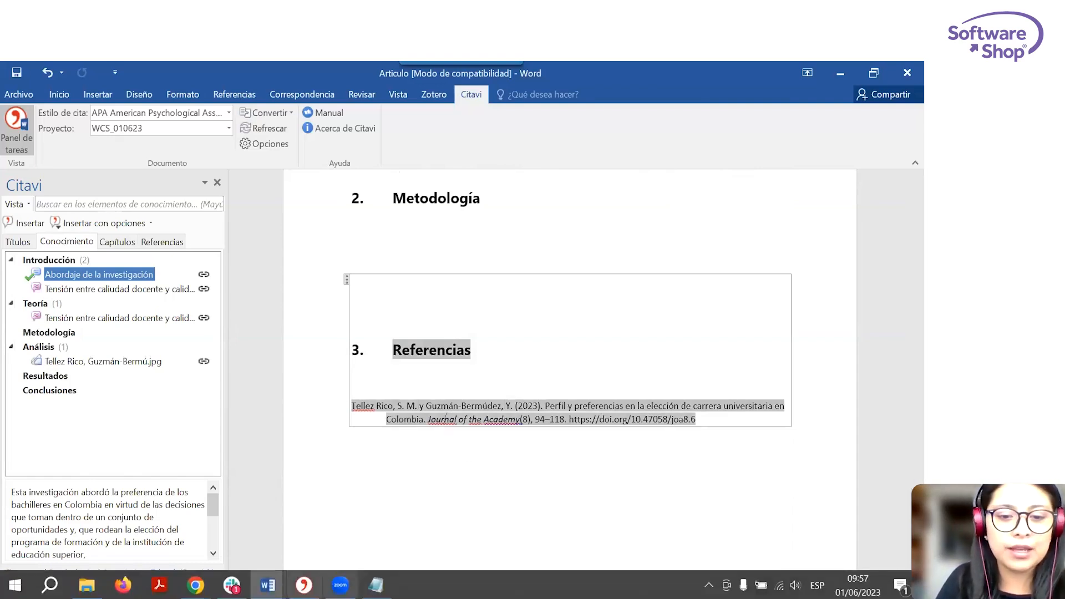
# Switch to Citavi, clear the Conclusiones filter, view the bibliographic fields of the 2023 article "Perfil y preferencias", and return to Word.
pyautogui.click(303, 587)
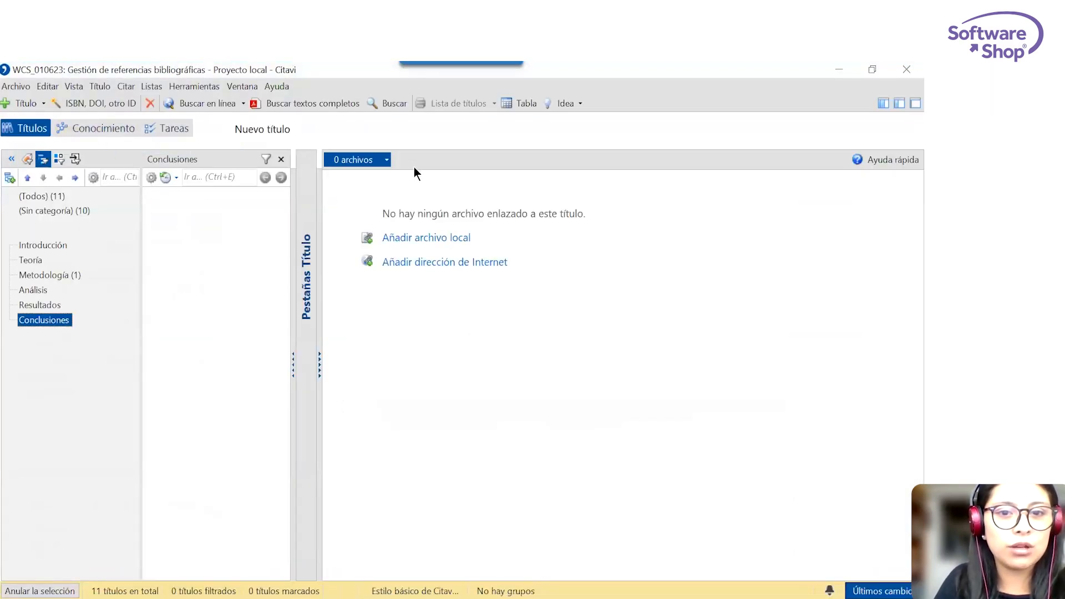
pyautogui.click(279, 160)
pyautogui.click(277, 160)
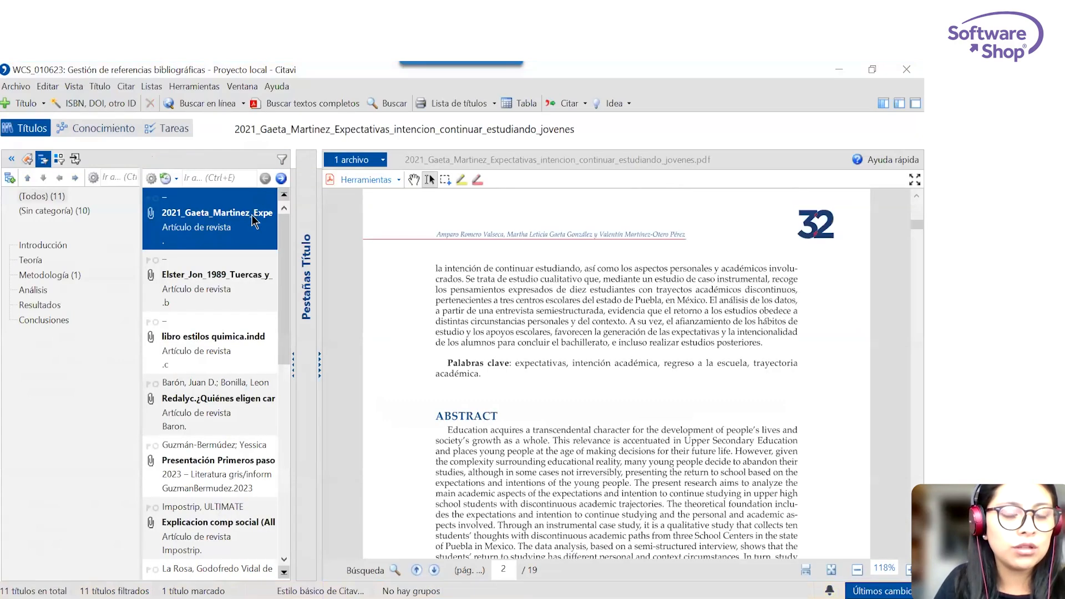
pyautogui.scroll(-5, 222, 358)
pyautogui.click(209, 514)
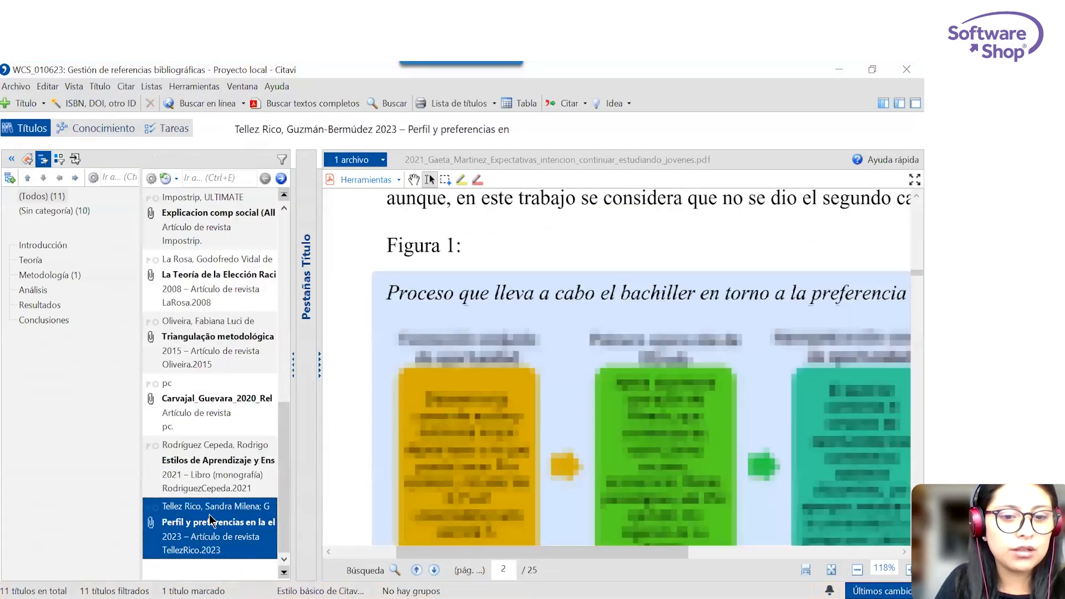
pyautogui.click(898, 104)
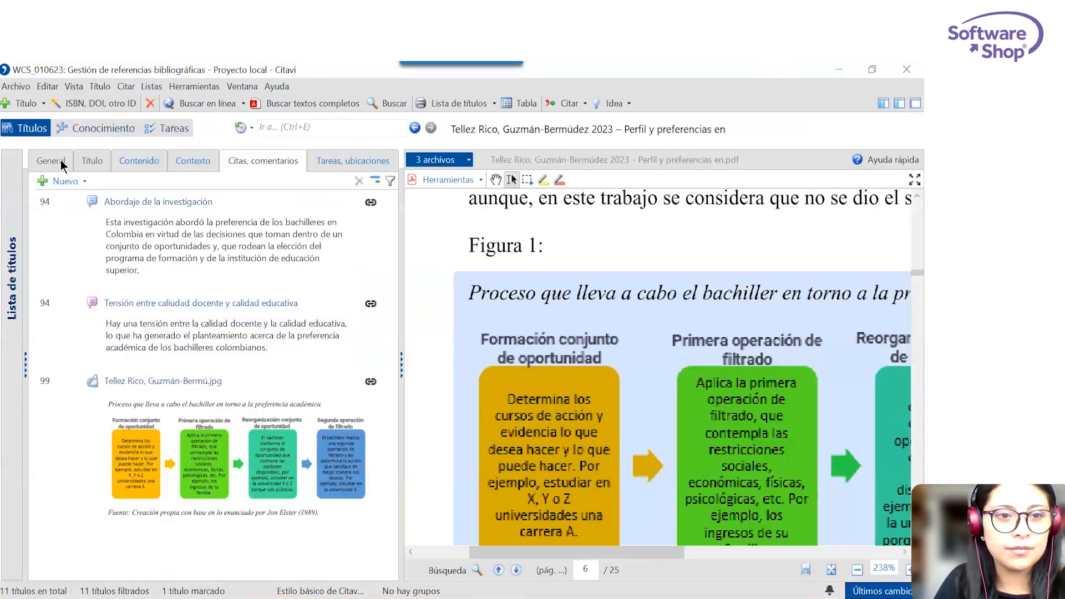
pyautogui.click(62, 160)
pyautogui.click(86, 160)
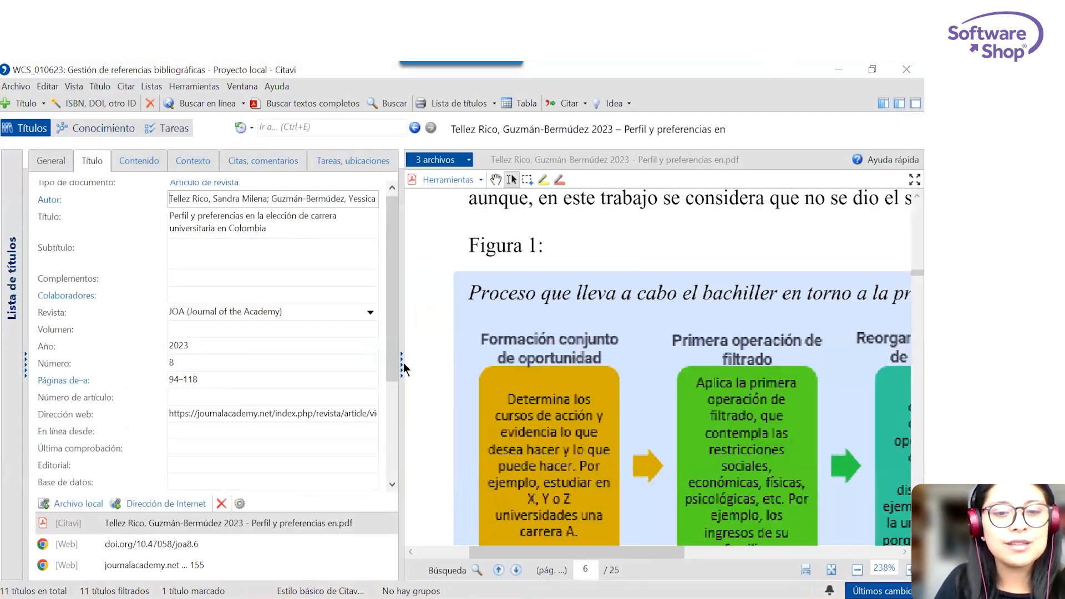
pyautogui.click(836, 69)
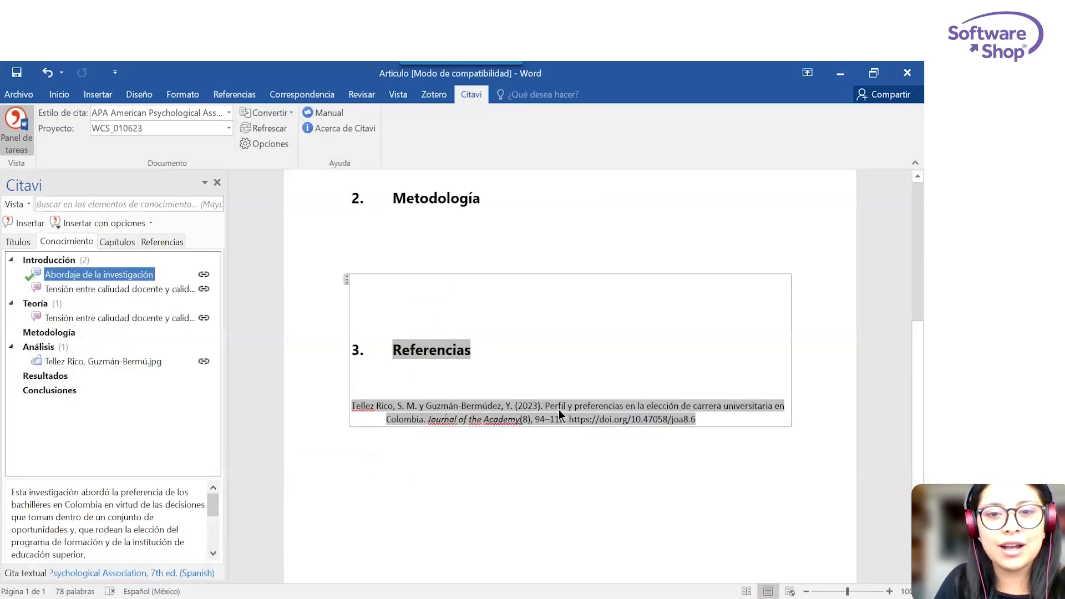
# Insert the image quotation from the Análisis category on a new line below the Introducción quotation and check its caption and Referencias.
pyautogui.scroll(5, 558, 410)
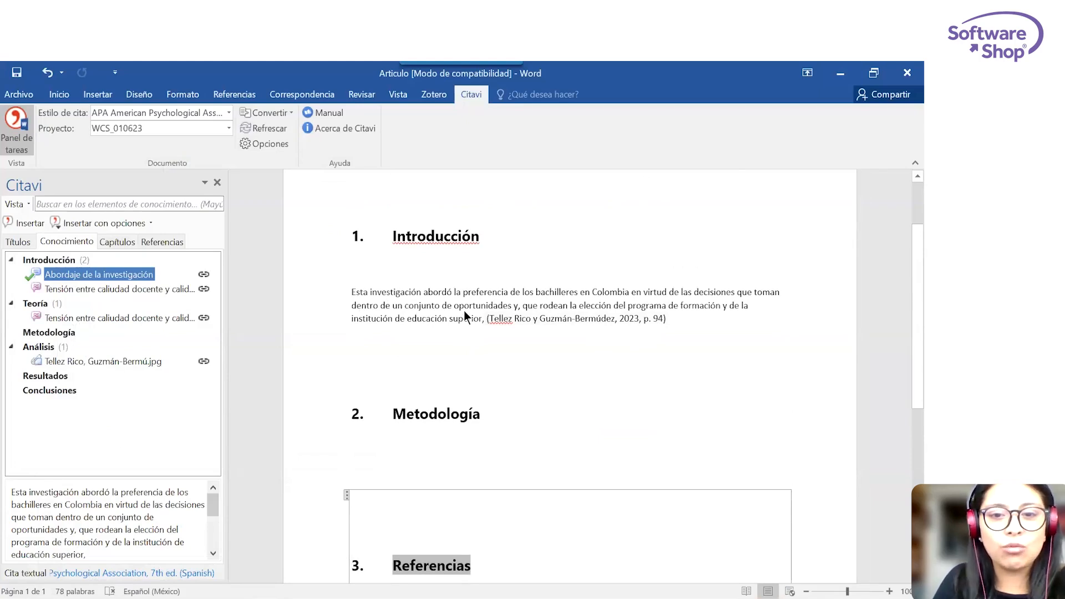
pyautogui.scroll(-2, 464, 311)
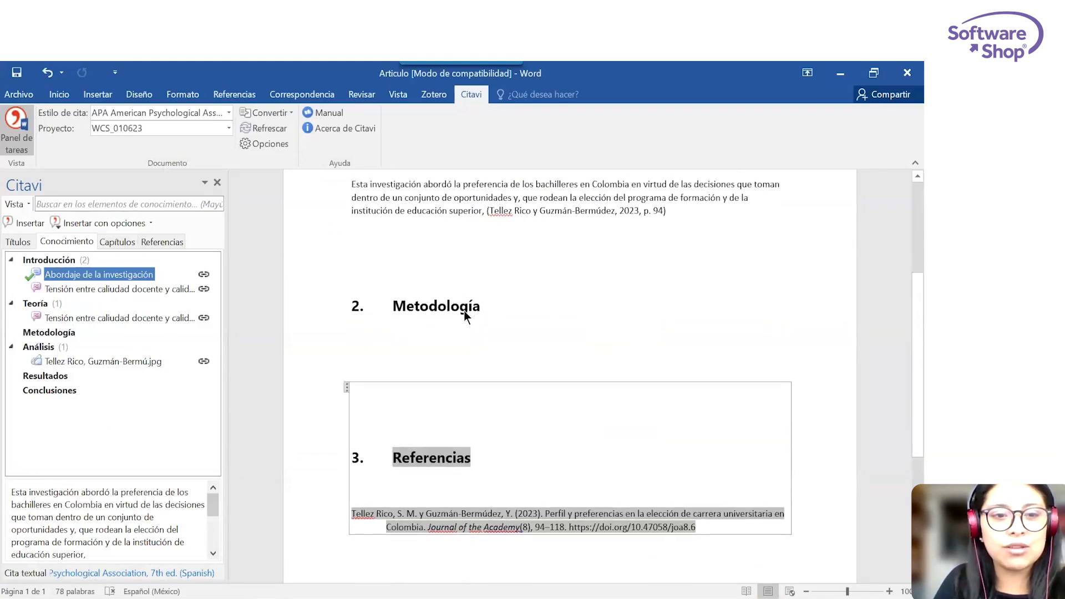
pyautogui.click(729, 219)
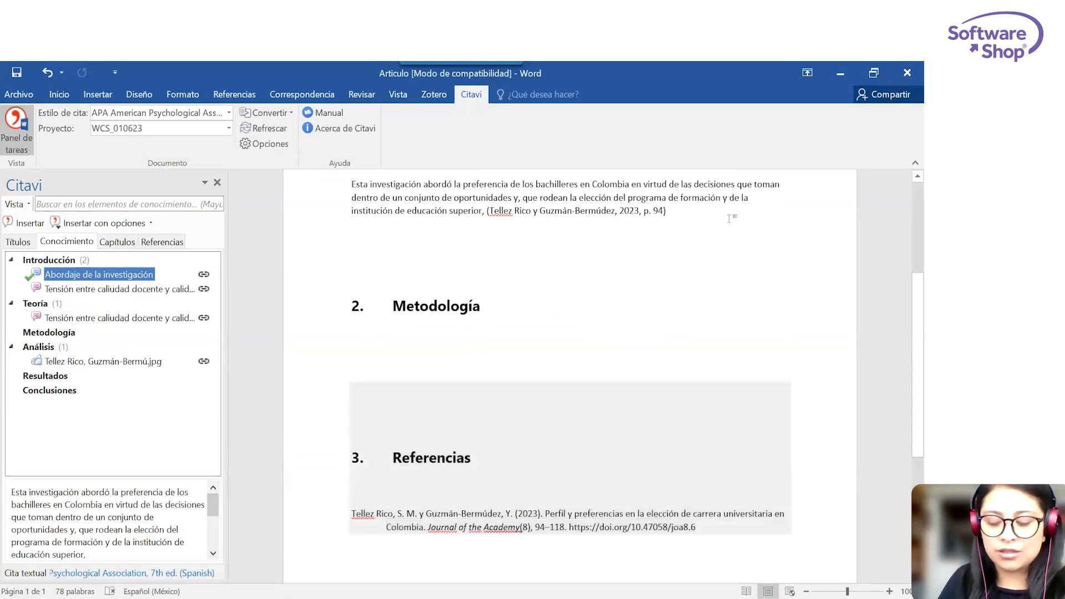
pyautogui.press('Return')
pyautogui.click(80, 362)
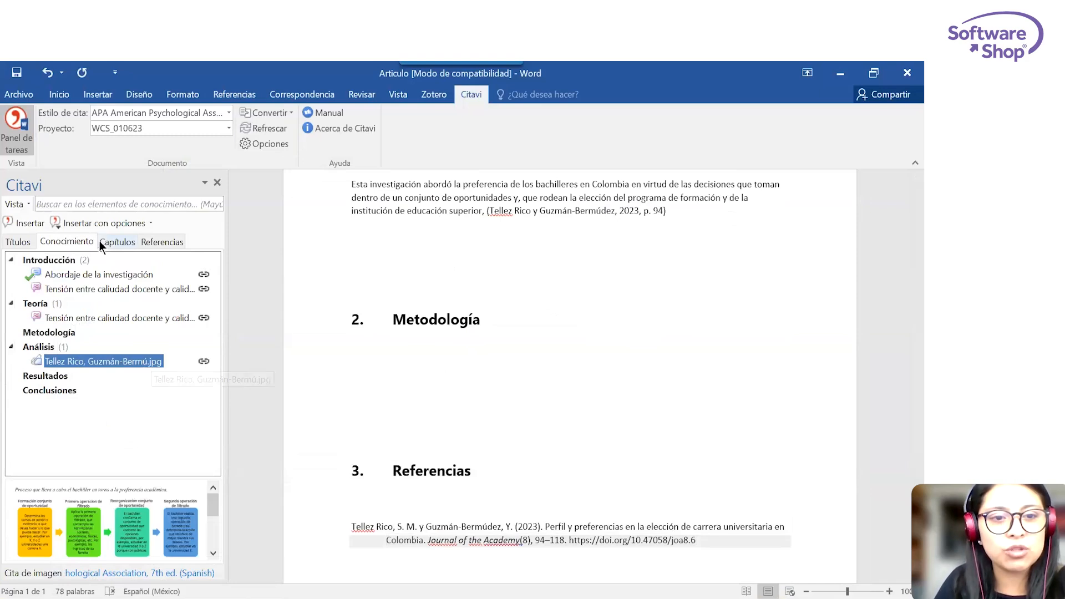
pyautogui.click(93, 222)
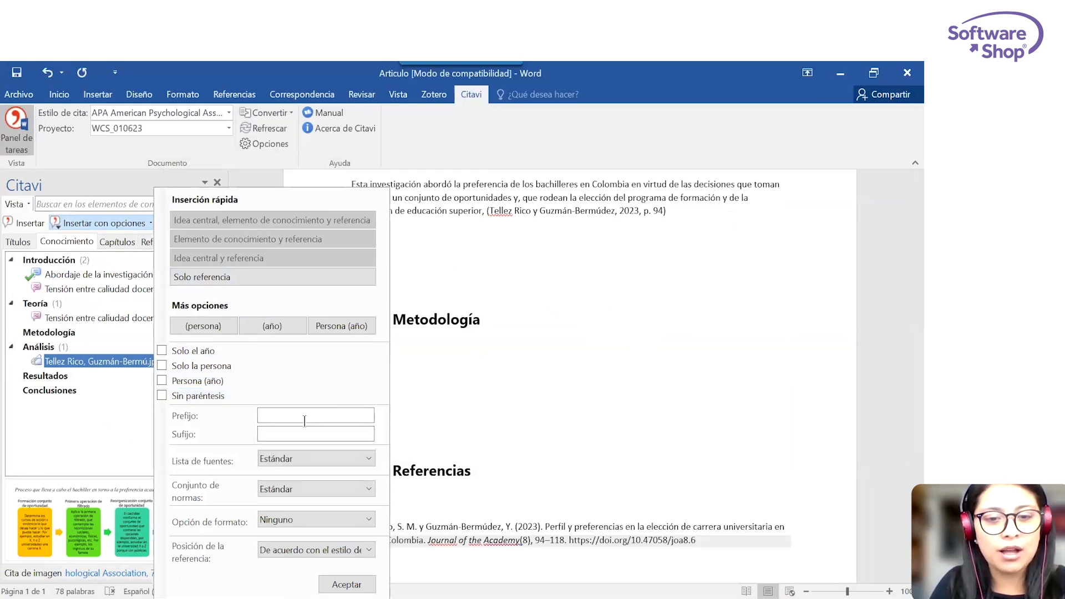
pyautogui.click(111, 364)
pyautogui.doubleClick(112, 364)
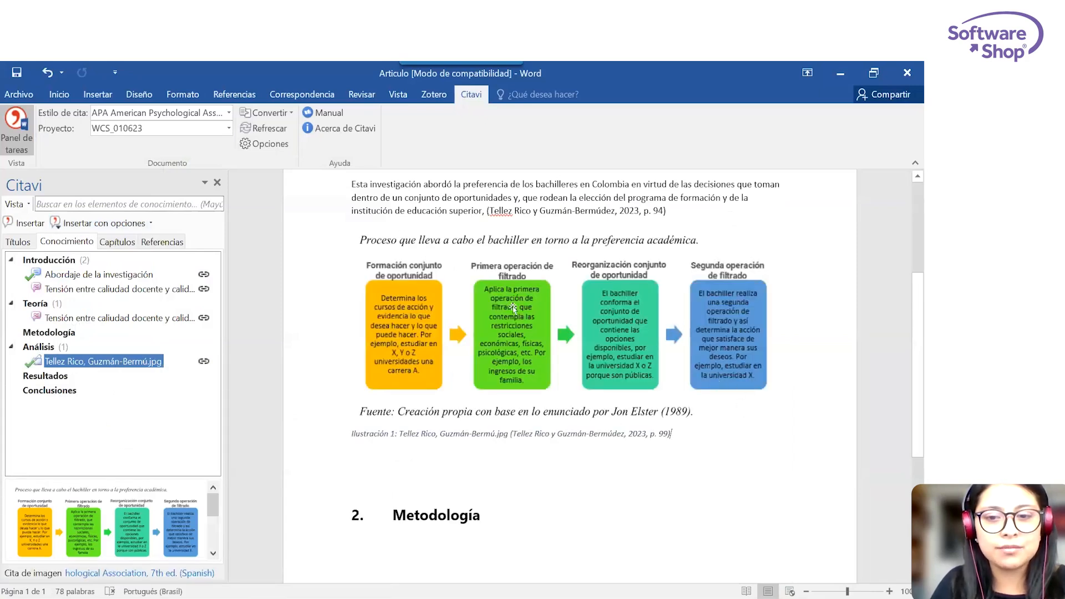
pyautogui.scroll(-3, 731, 414)
pyautogui.scroll(-2, 731, 413)
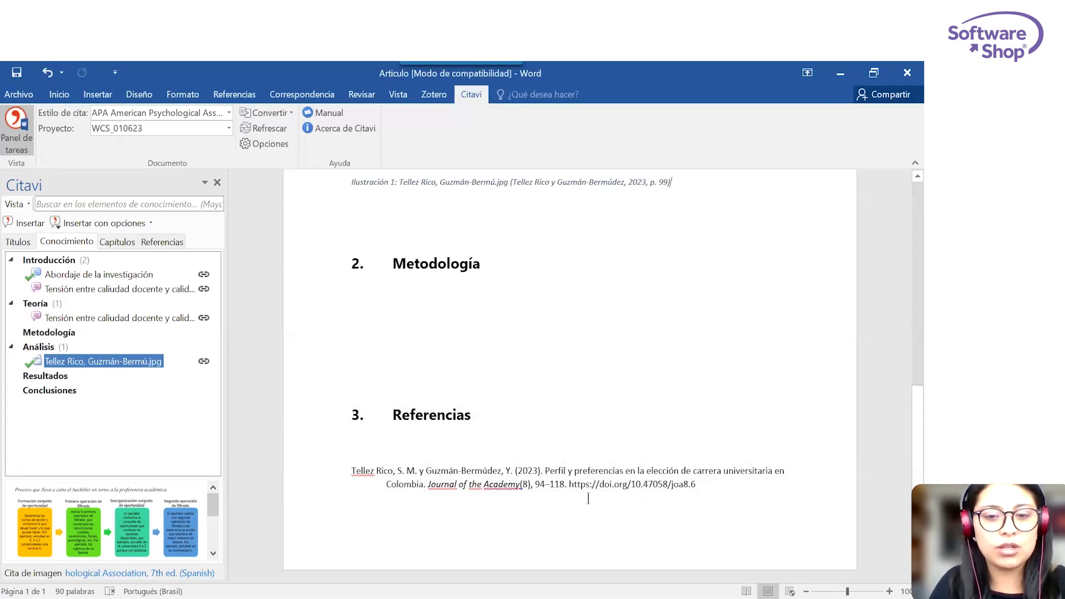
pyautogui.scroll(6, 588, 498)
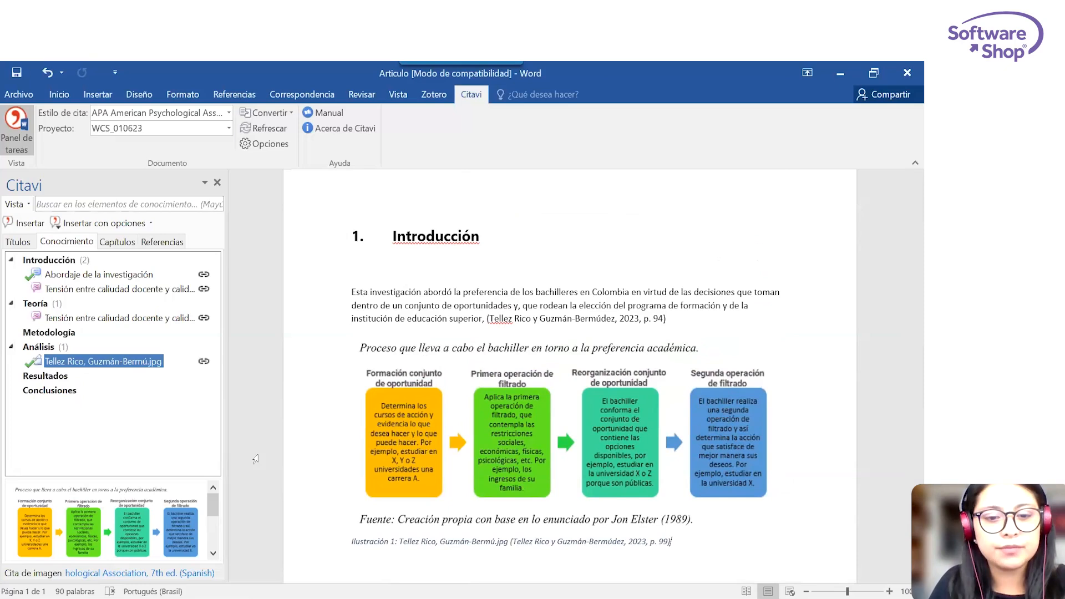
# Switch to Chrome, load the Overleaf projects page in a new tab and open the project "Prueba bibliografia".
pyautogui.moveTo(239, 598)
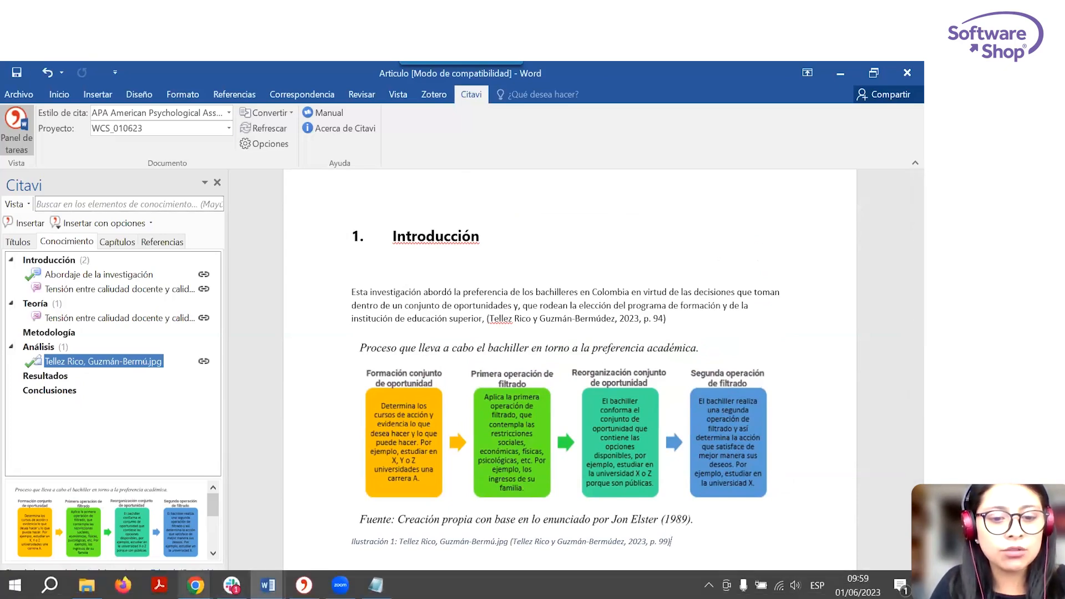
pyautogui.moveTo(196, 585)
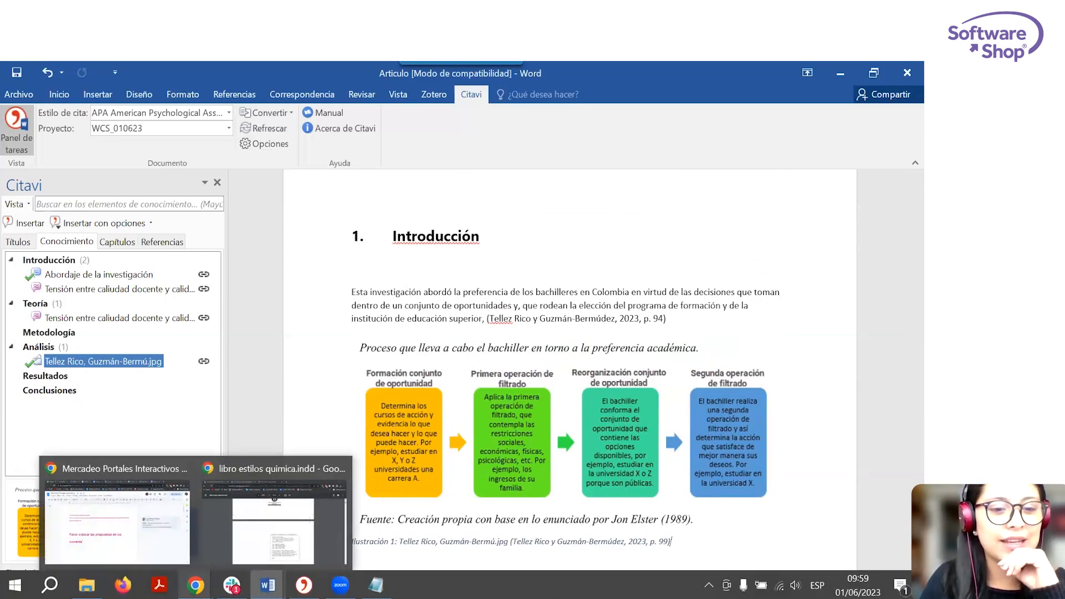
pyautogui.click(265, 544)
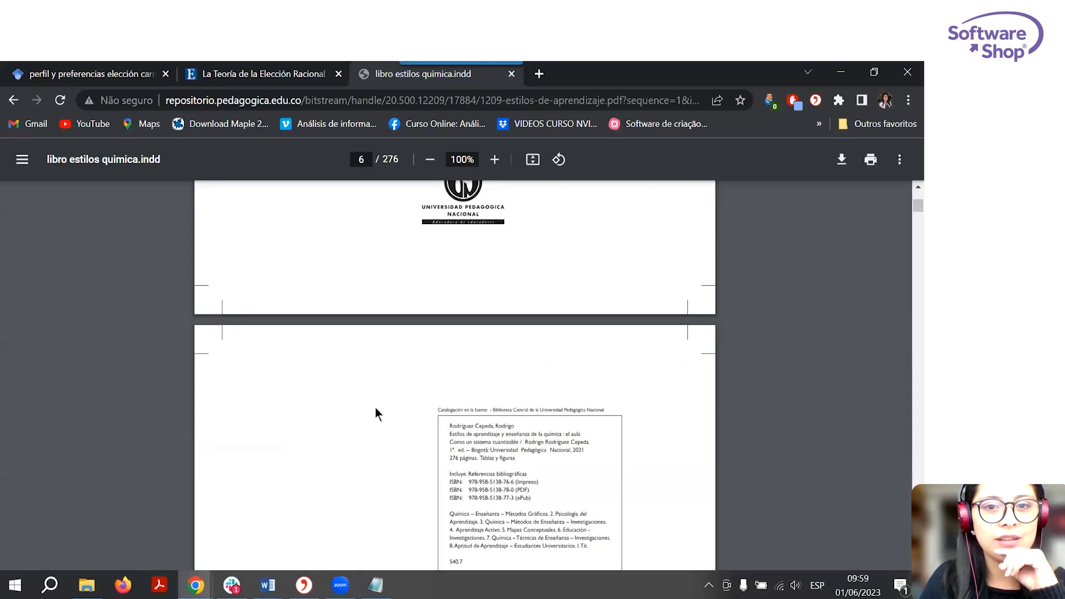
pyautogui.click(539, 74)
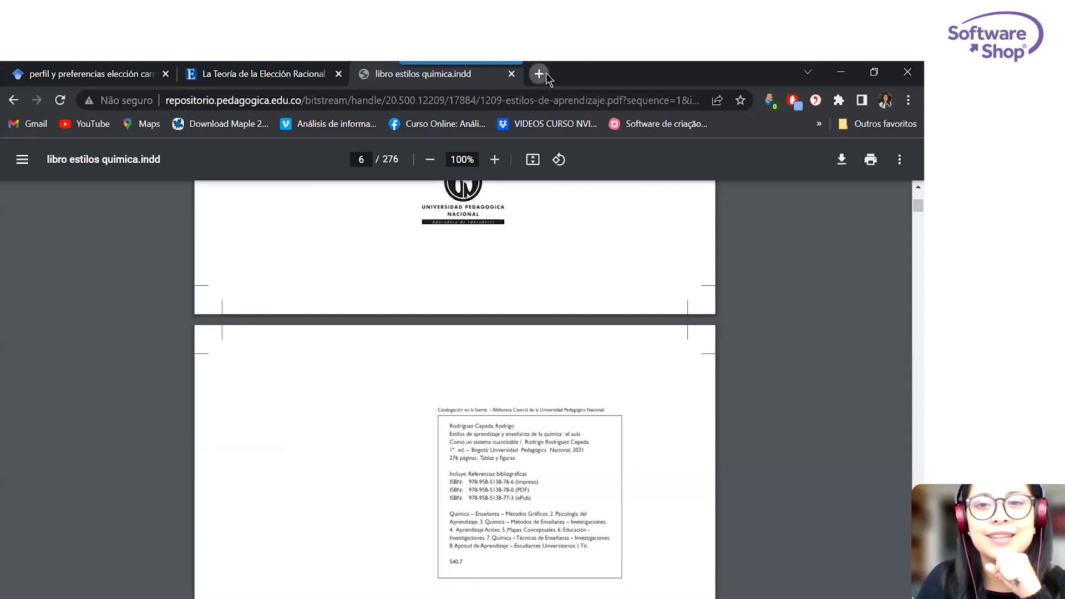
pyautogui.write('overl')
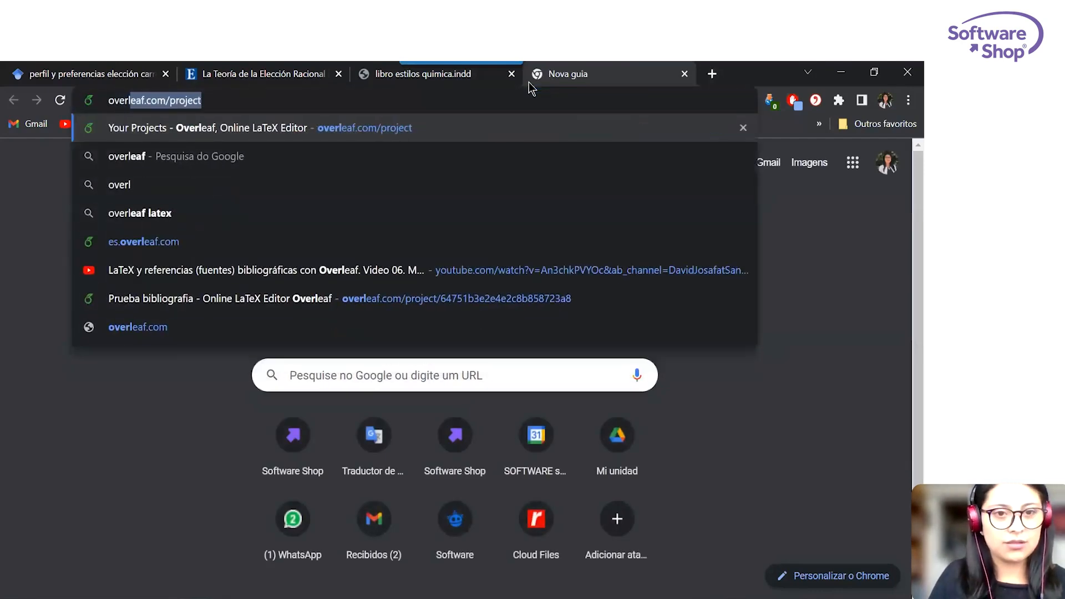
pyautogui.press('Return')
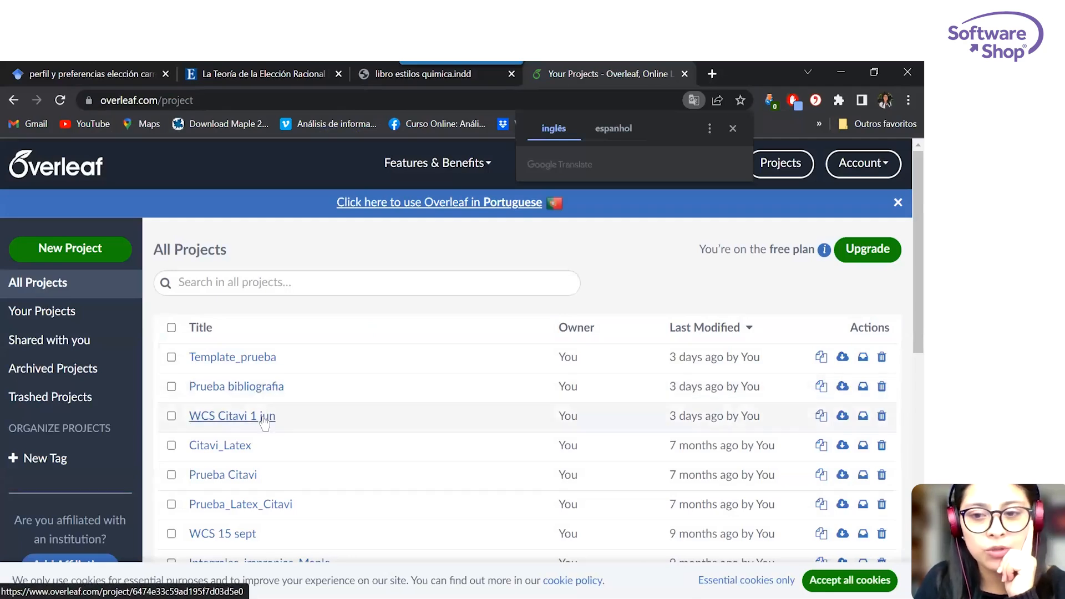
pyautogui.click(260, 388)
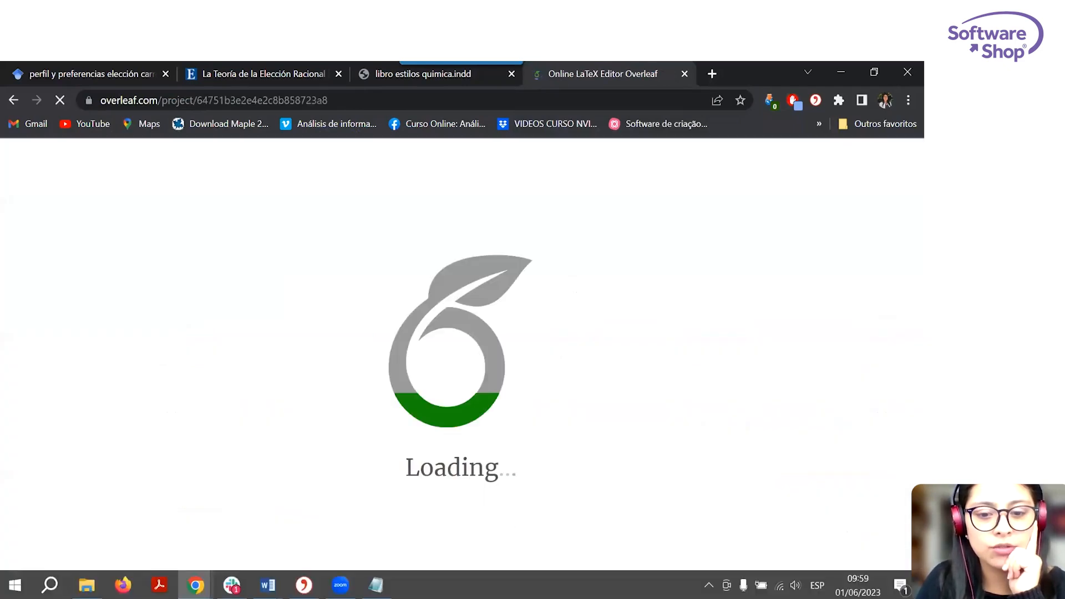
# Switch to Citavi, open the LaTeX assistant, pin it on top, and place it over the preview area of the Overleaf project.
pyautogui.hotkey('alt', 'Tab')
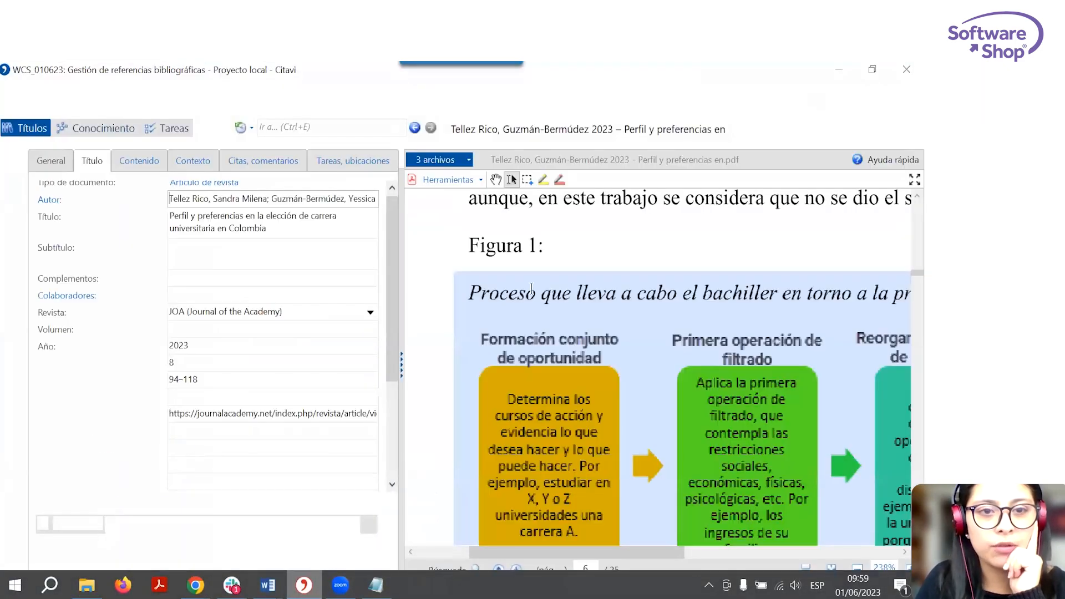
pyautogui.click(127, 86)
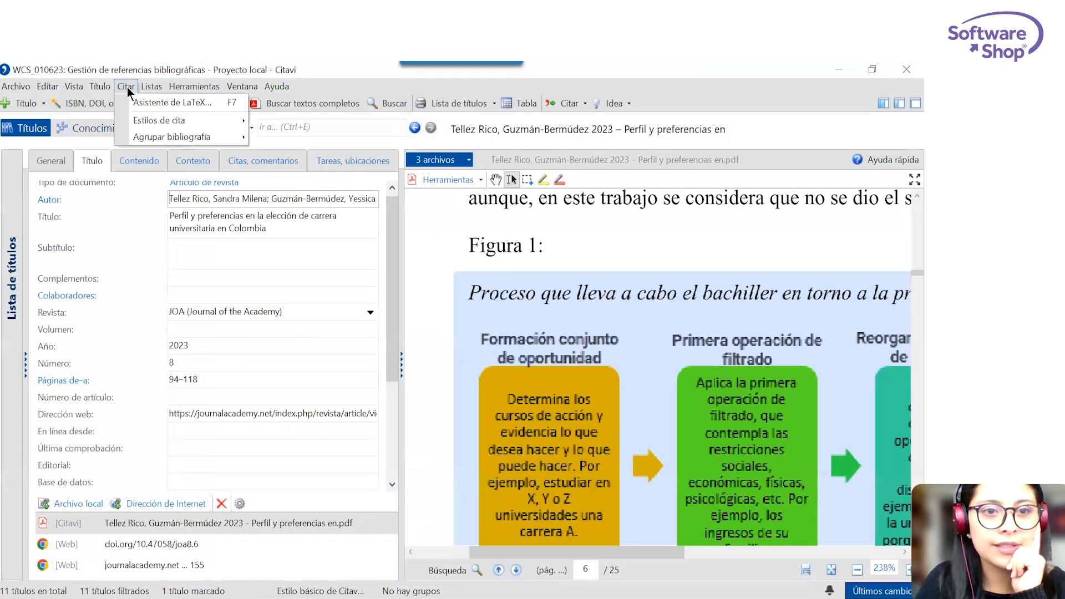
pyautogui.click(151, 104)
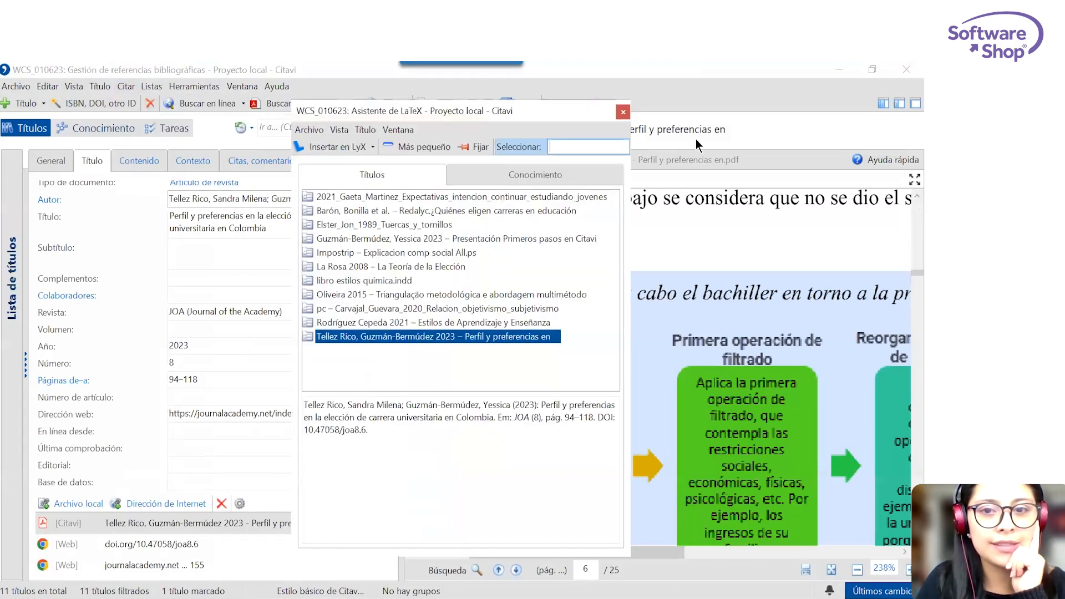
pyautogui.click(476, 146)
pyautogui.hotkey('alt', 'Tab')
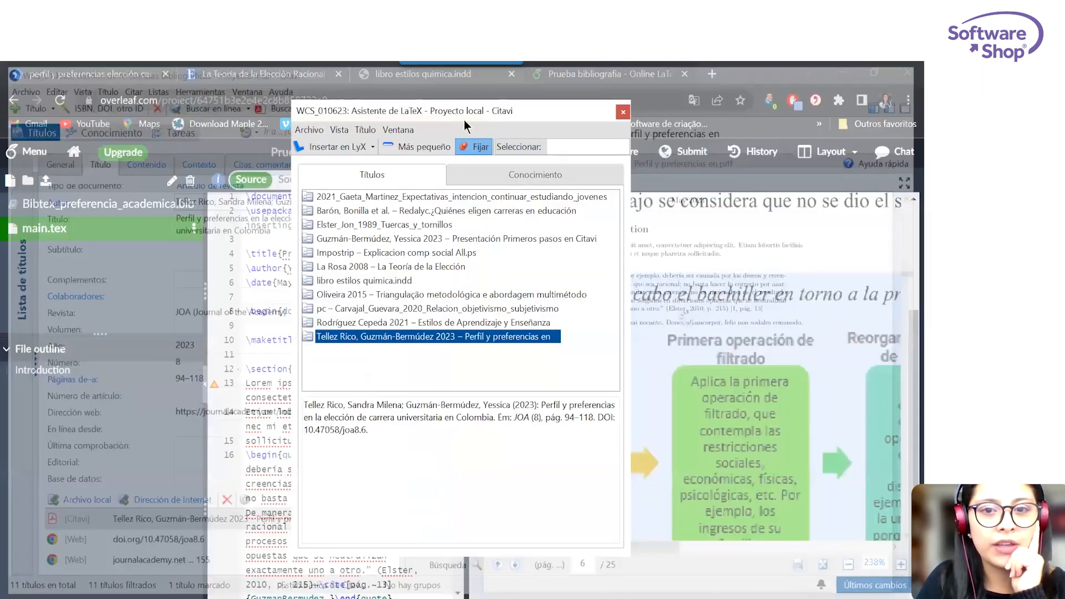
pyautogui.moveTo(518, 112); pyautogui.dragTo(739, 119)
# Insert the citation of the 2008 title "La Teoría de la Elección" on a new line below the last quotation in main.tex.
pyautogui.scroll(-10, 388, 353)
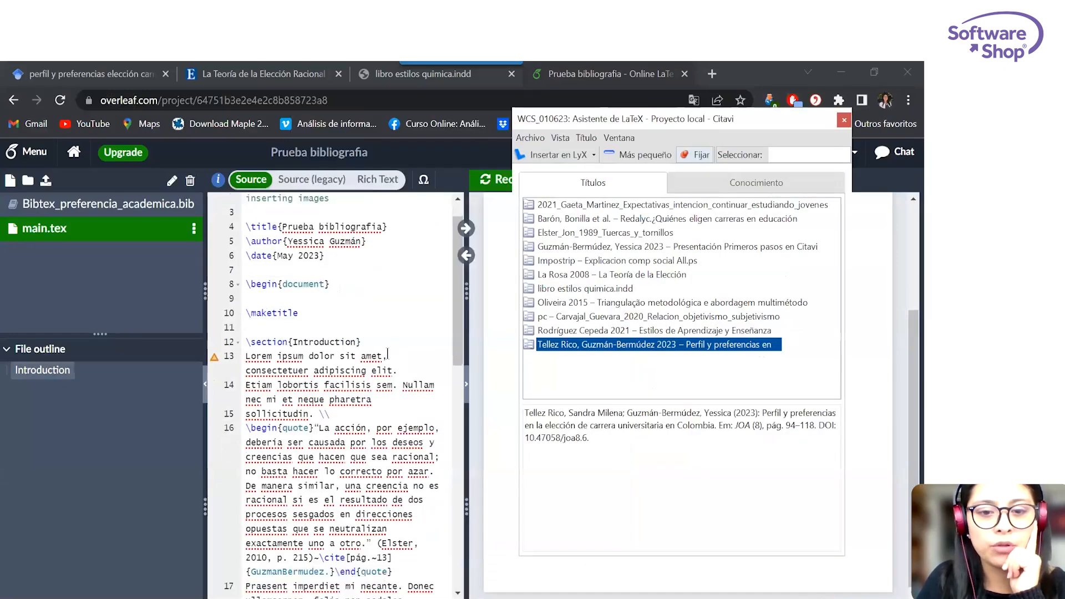
pyautogui.click(270, 326)
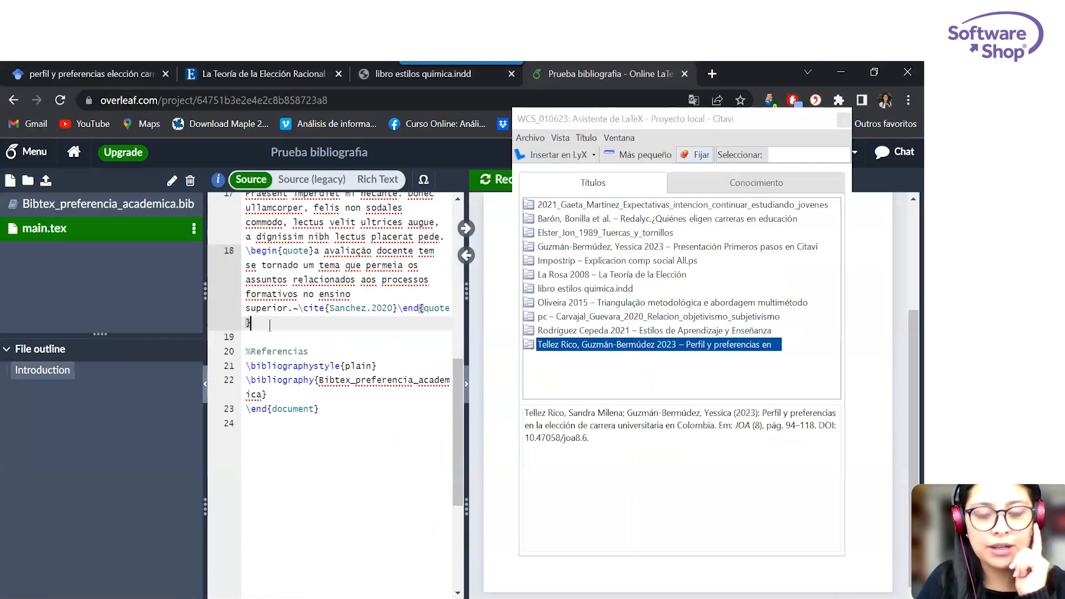
pyautogui.press('Return')
pyautogui.click(579, 277)
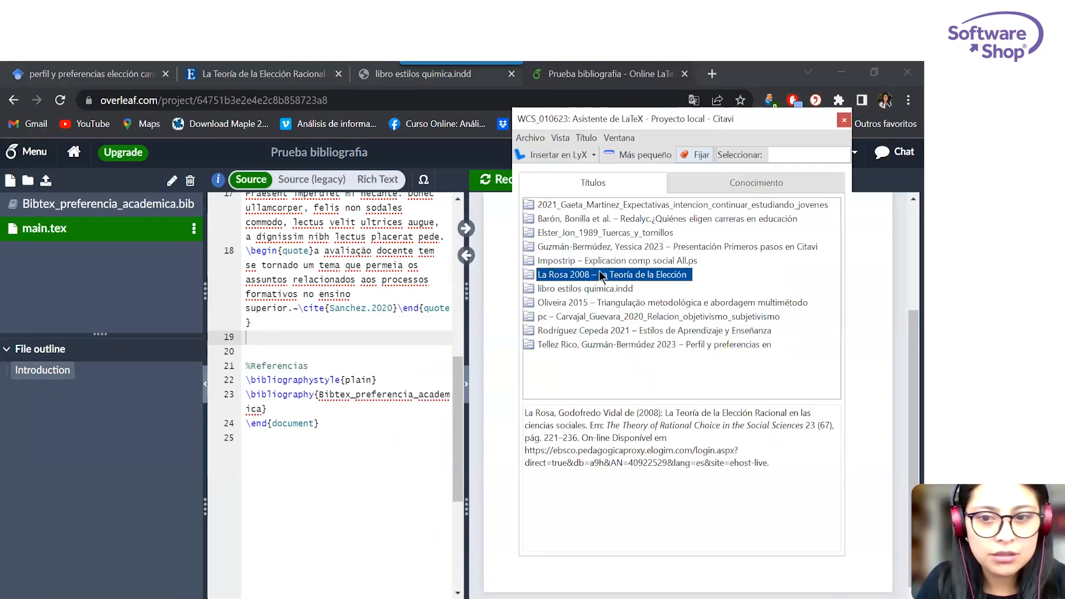
pyautogui.click(252, 337)
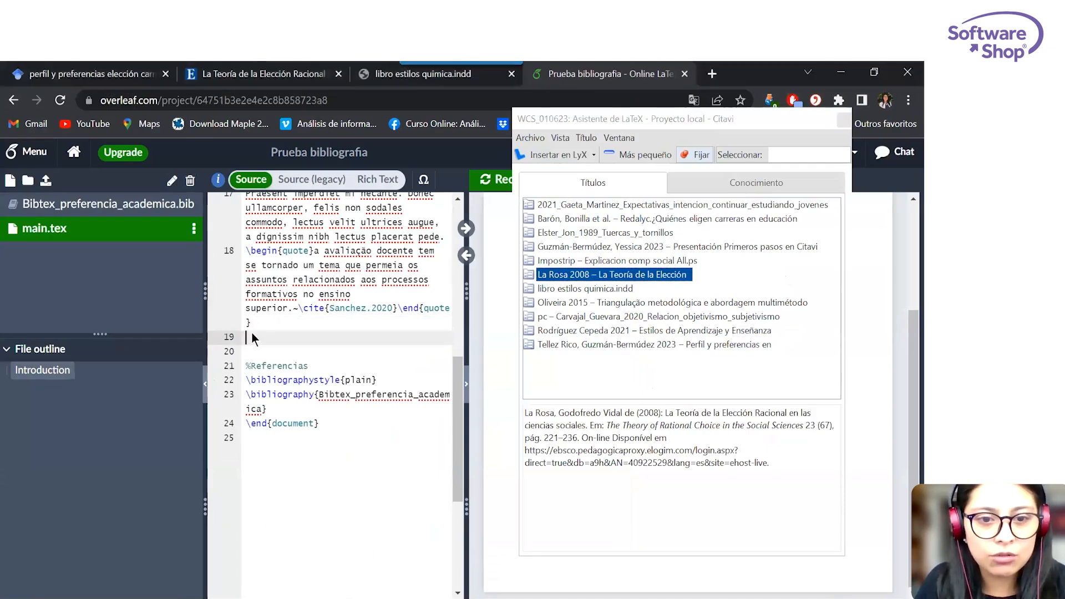
pyautogui.rightClick(254, 334)
pyautogui.click(322, 176)
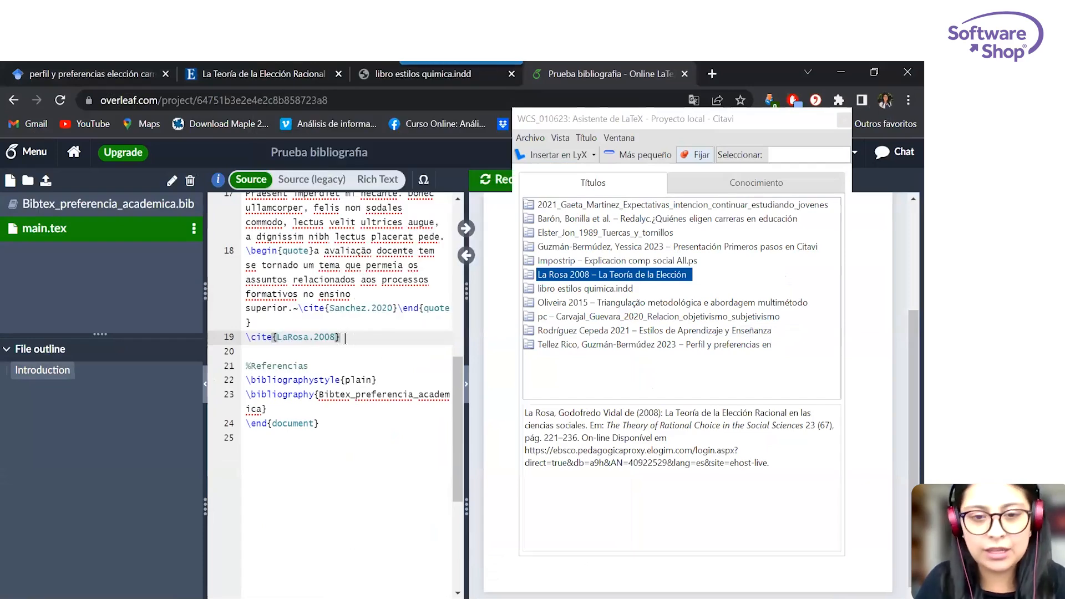
# Insert the quotation "Abordaje de la investigación" from the Introducción category two lines below the 2008 citation in main.tex.
pyautogui.press('Return')
pyautogui.press('Return')
pyautogui.click(710, 186)
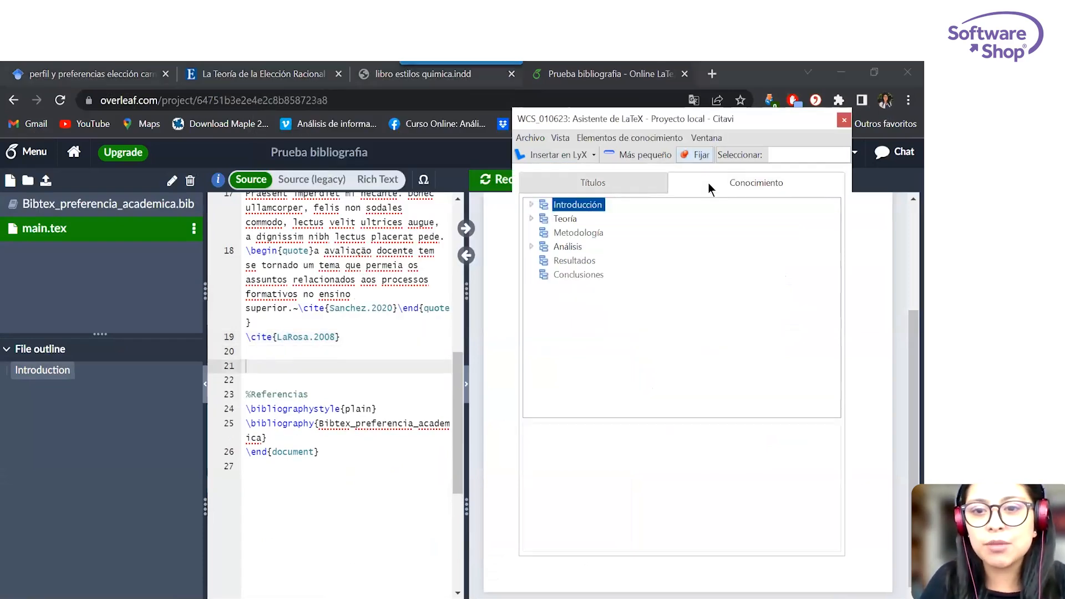
pyautogui.click(531, 204)
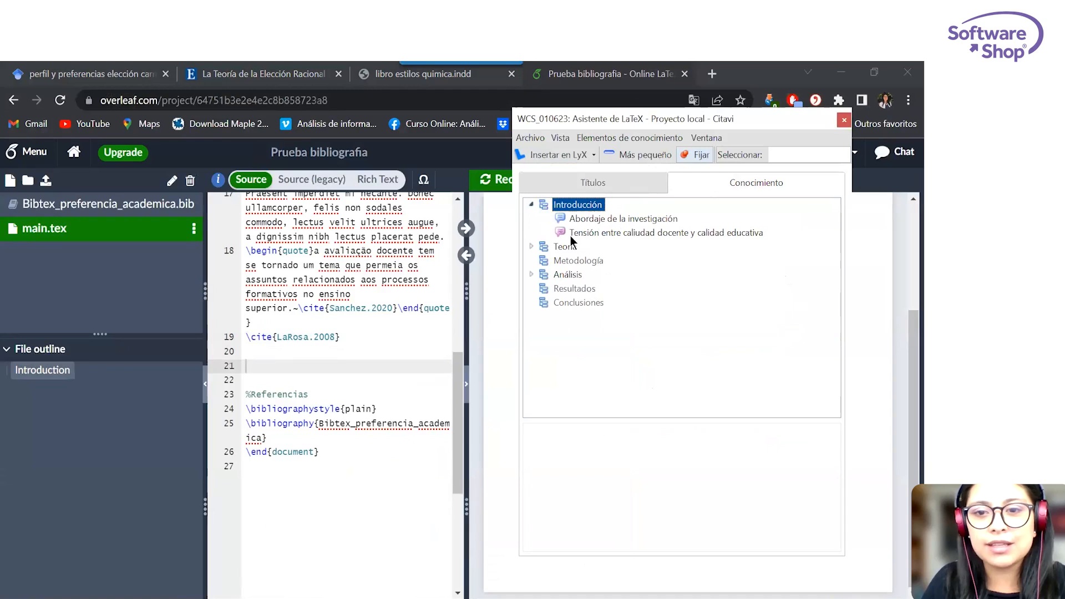
pyautogui.click(584, 218)
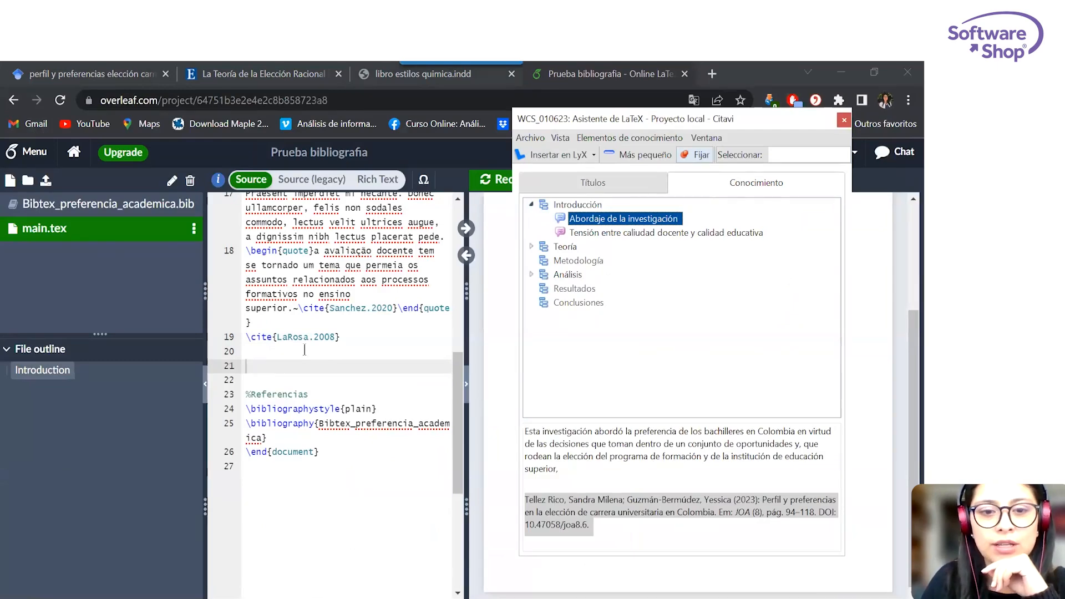
pyautogui.rightClick(260, 368)
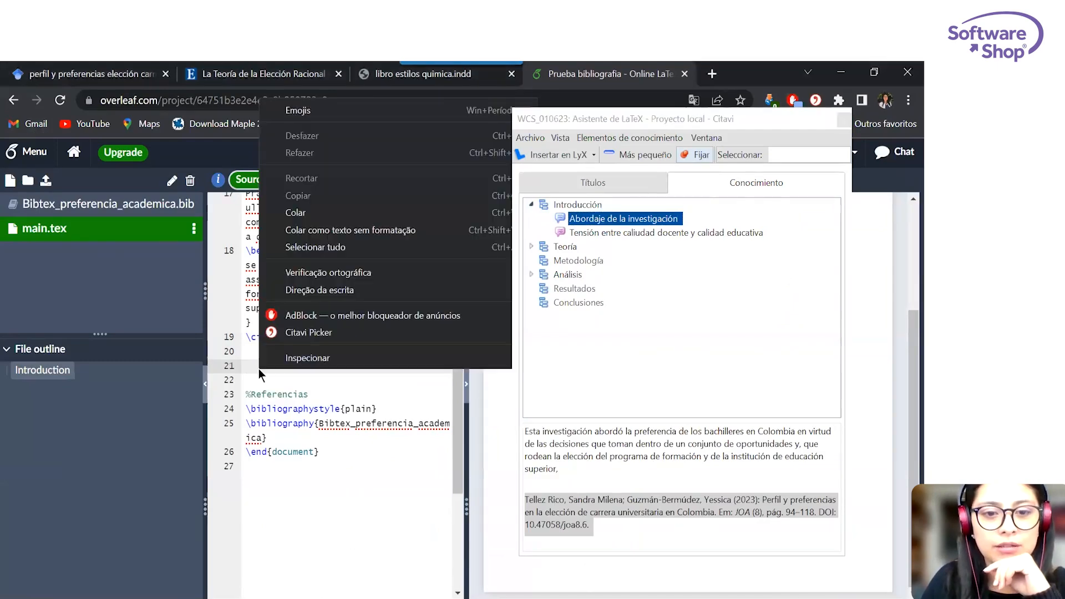
pyautogui.click(305, 213)
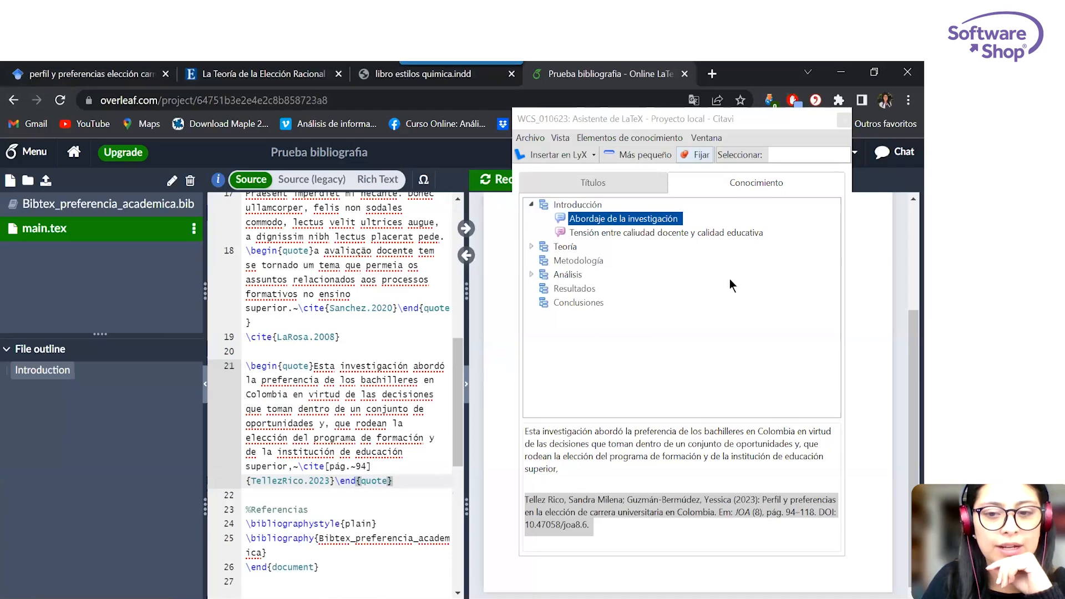
# Examine the compiled preview behind the assistant and the entries of Bibtex_preferencia_academica.bib, and return to main.tex.
pyautogui.moveTo(701, 119); pyautogui.dragTo(251, 131)
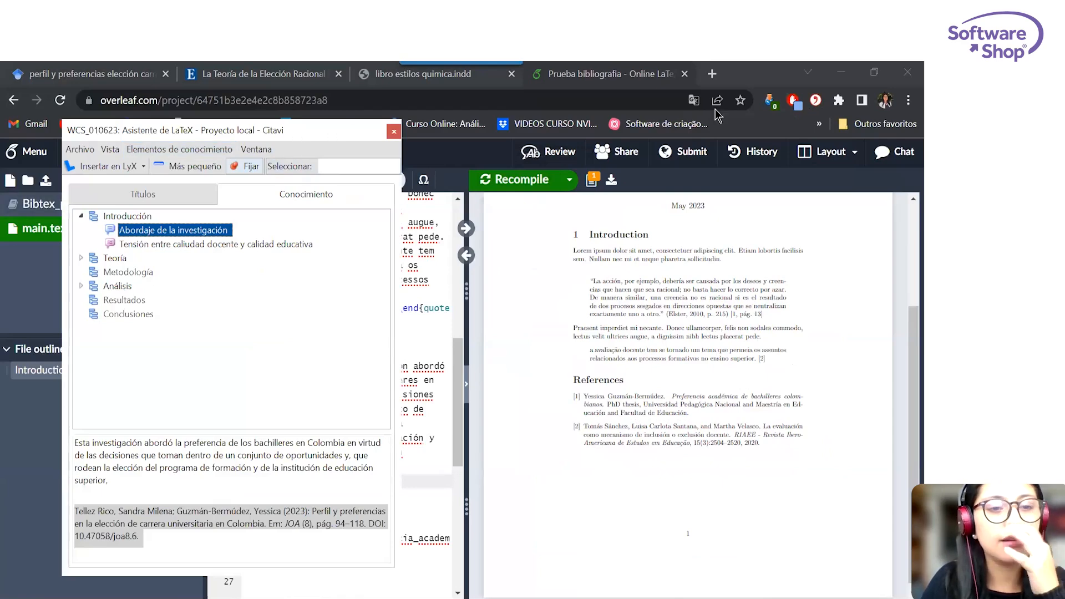
pyautogui.moveTo(332, 132); pyautogui.dragTo(751, 106)
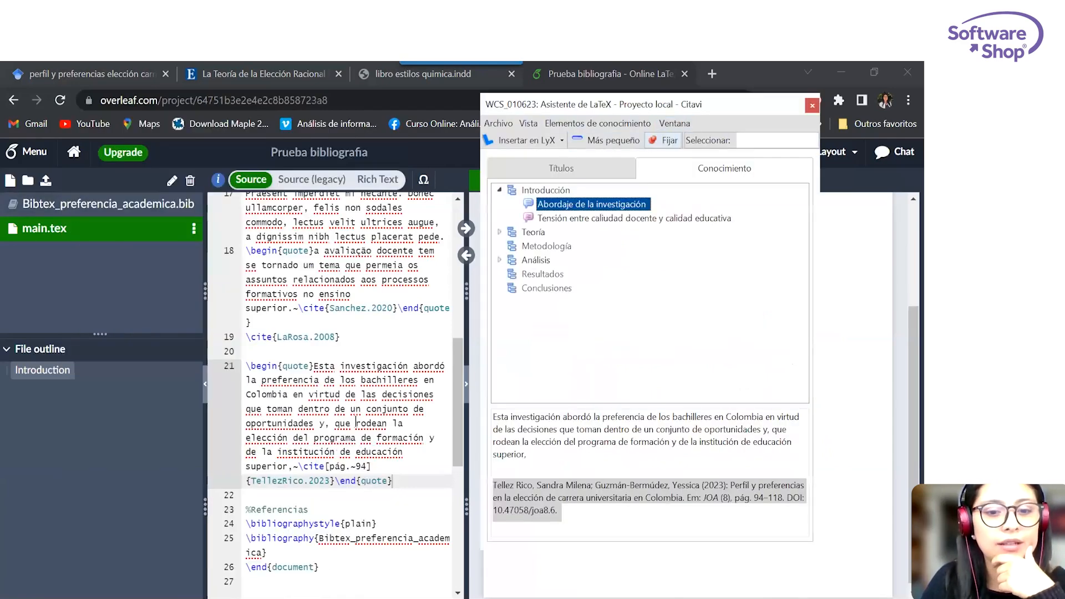
pyautogui.click(65, 202)
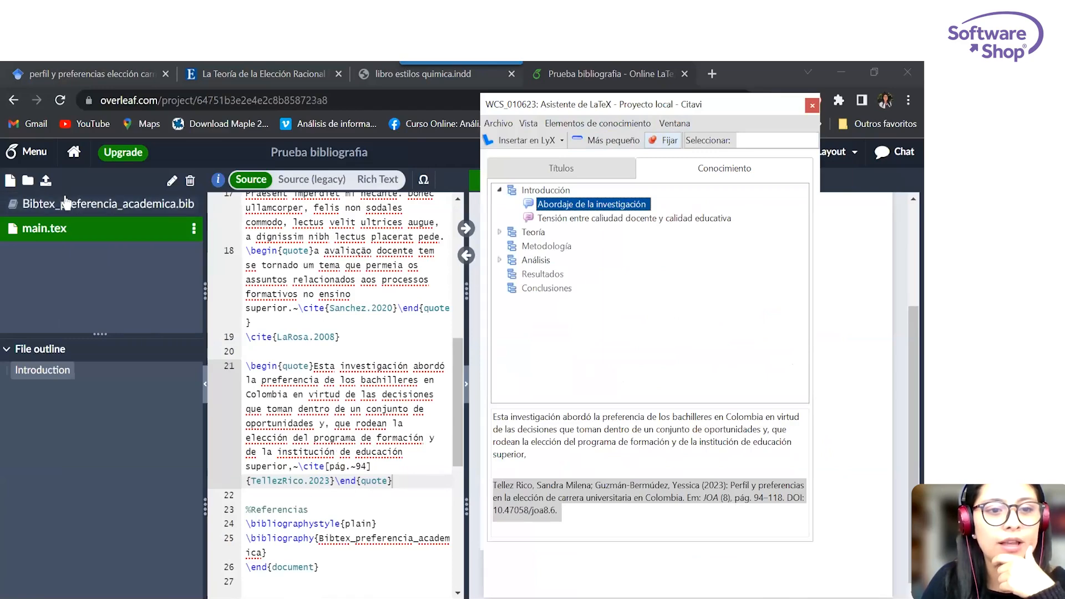
pyautogui.scroll(-15, 415, 242)
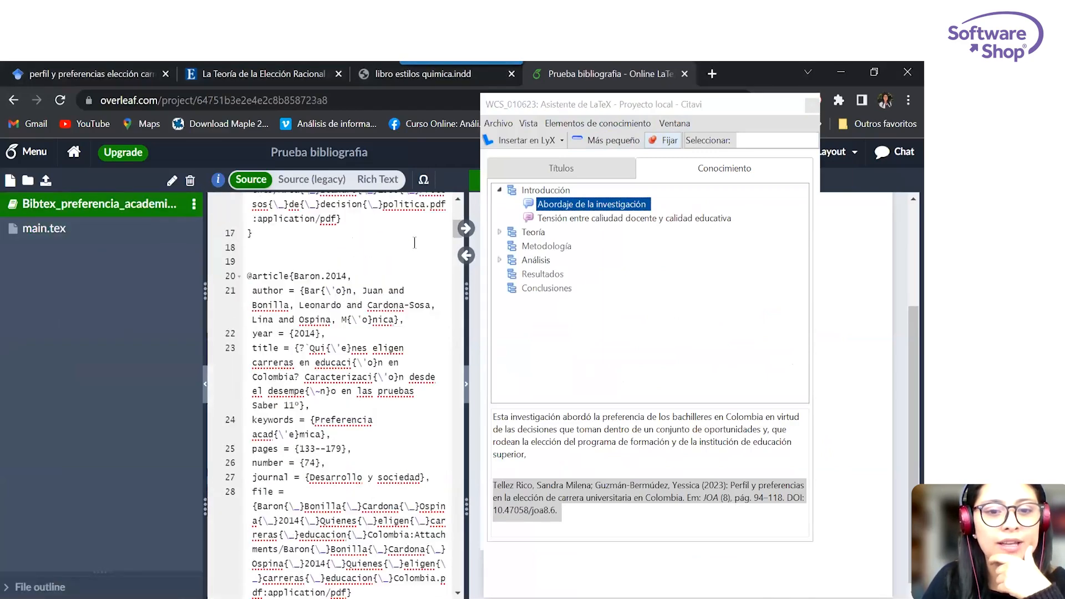
pyautogui.click(132, 236)
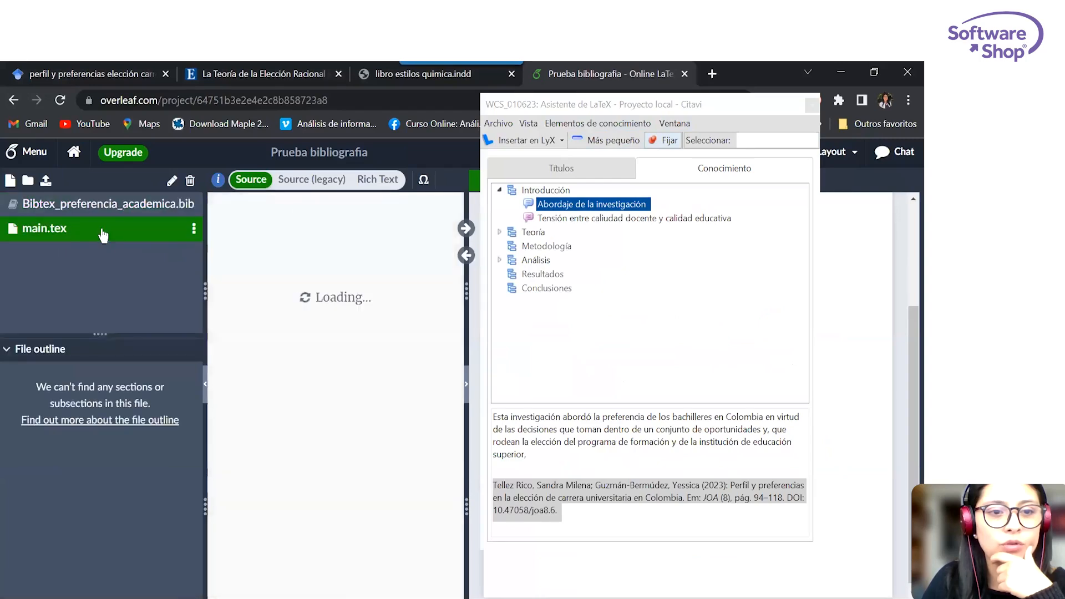
pyautogui.click(681, 105)
pyautogui.moveTo(681, 105); pyautogui.dragTo(276, 109)
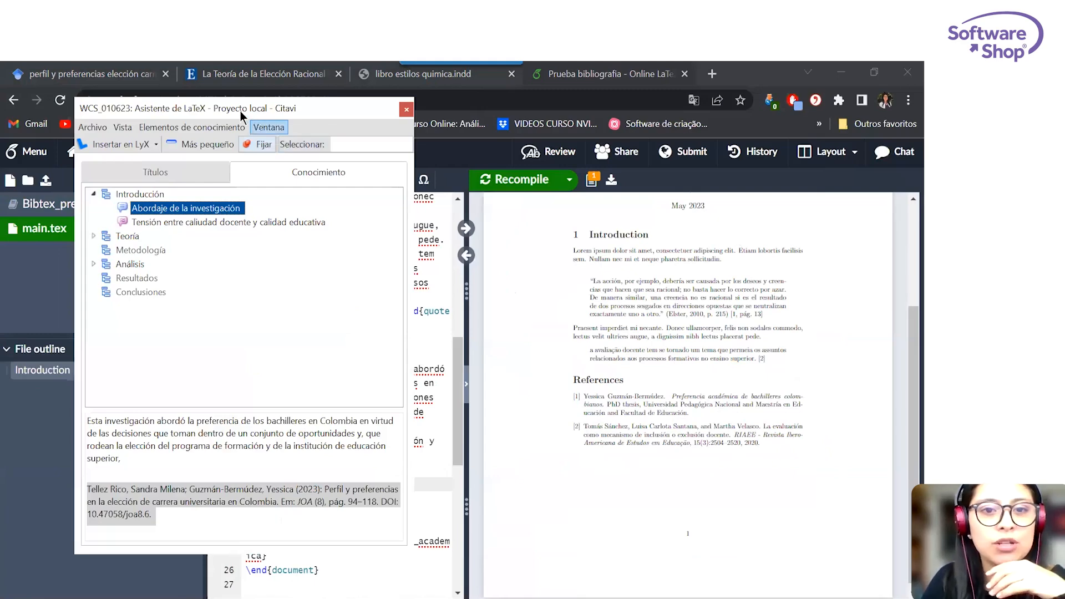
pyautogui.moveTo(242, 111); pyautogui.dragTo(601, 113)
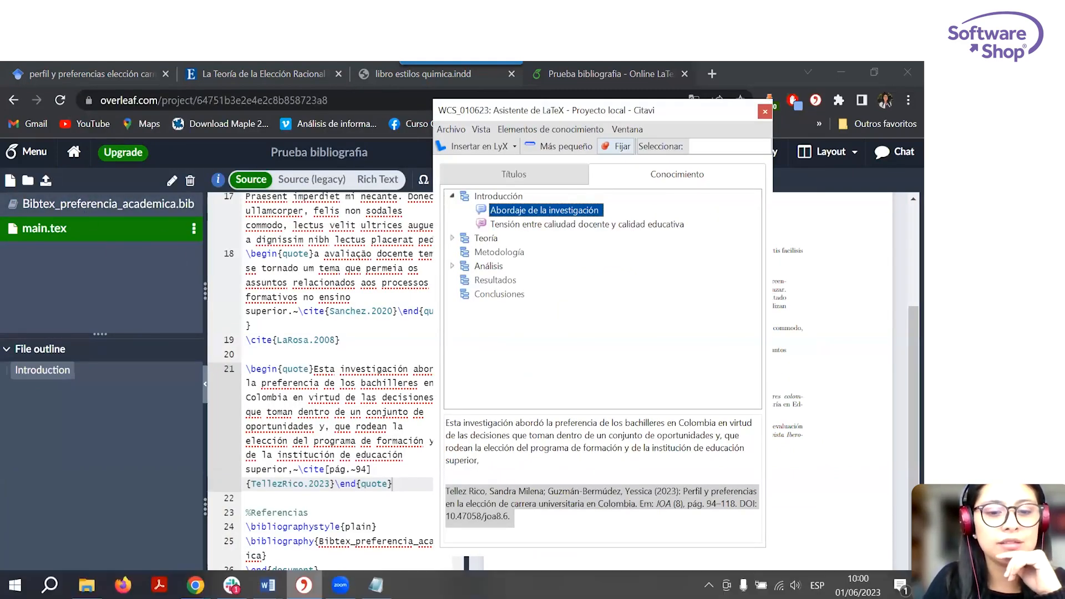
# Switch to Citavi, unpin the LaTeX assistant and close it.
pyautogui.moveTo(303, 585)
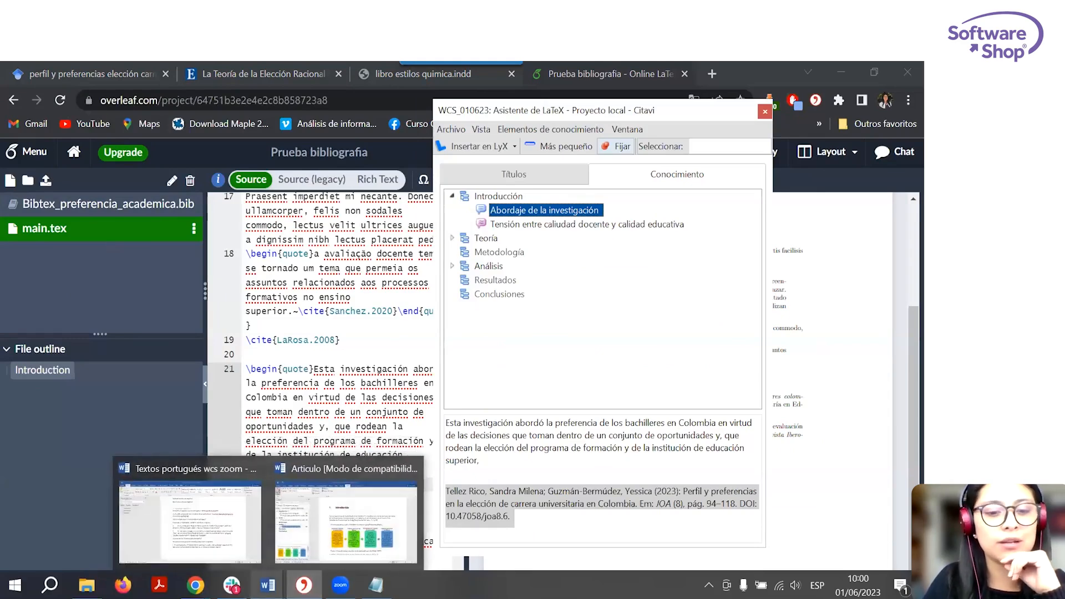
pyautogui.moveTo(232, 585)
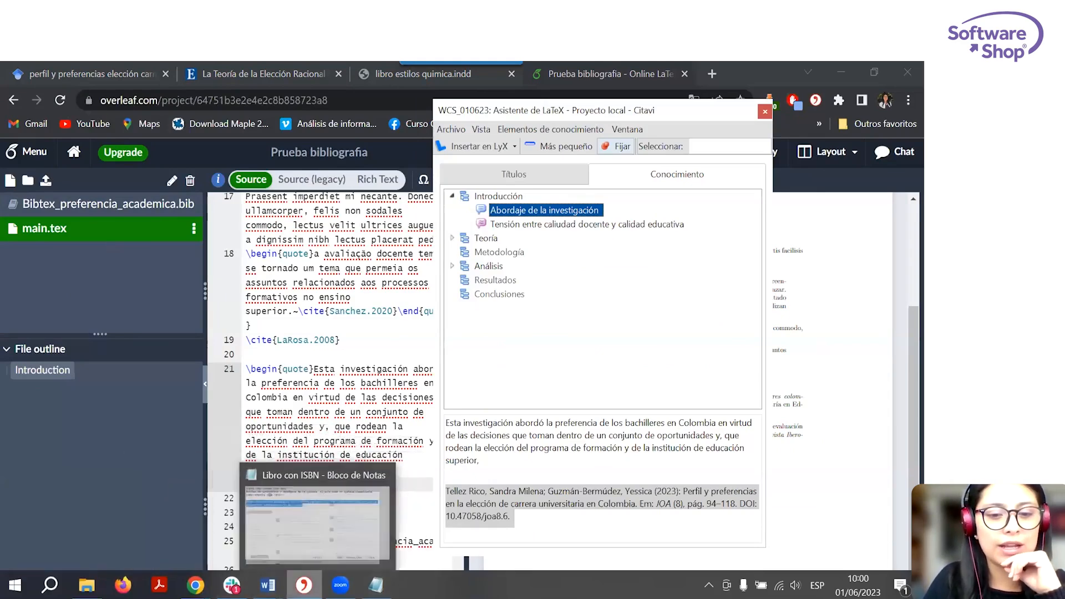
pyautogui.click(304, 585)
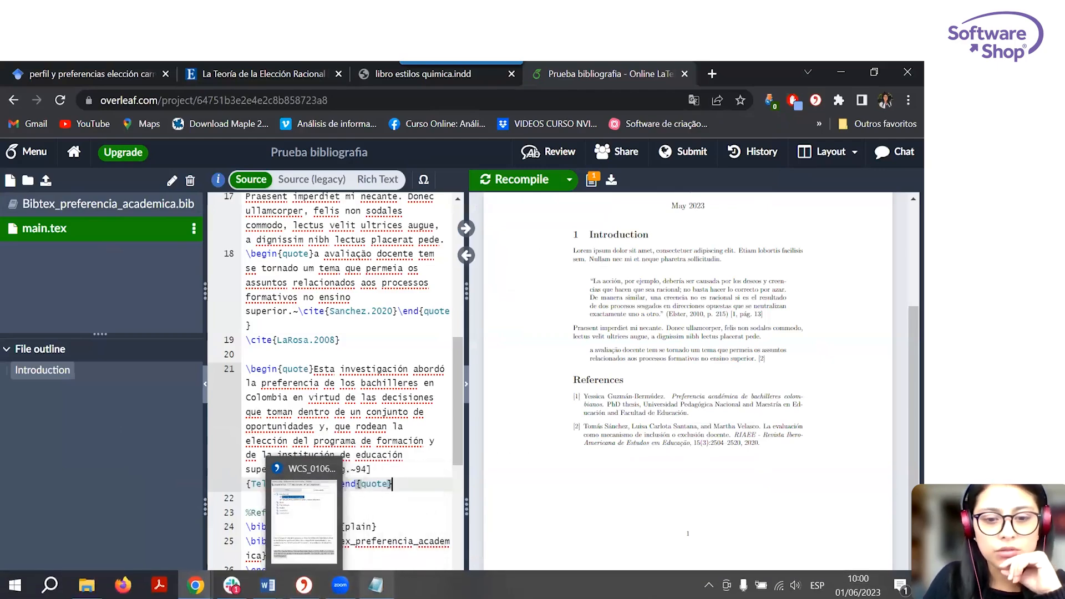
pyautogui.moveTo(376, 586)
pyautogui.click(304, 586)
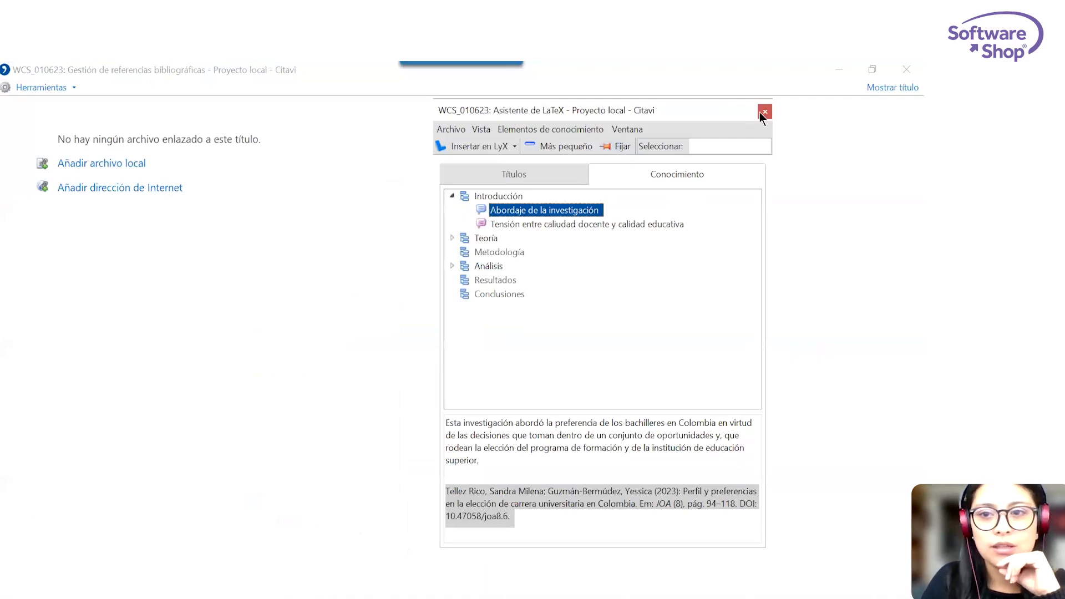
pyautogui.click(761, 112)
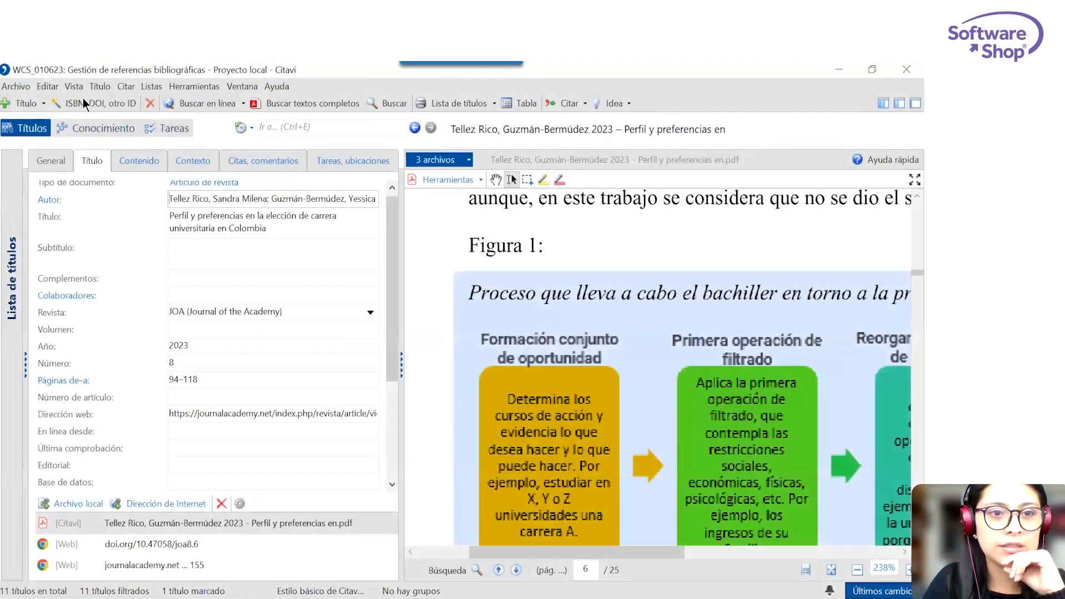
# Start an export of all 11 titles of the project in BibTeX format.
pyautogui.click(15, 86)
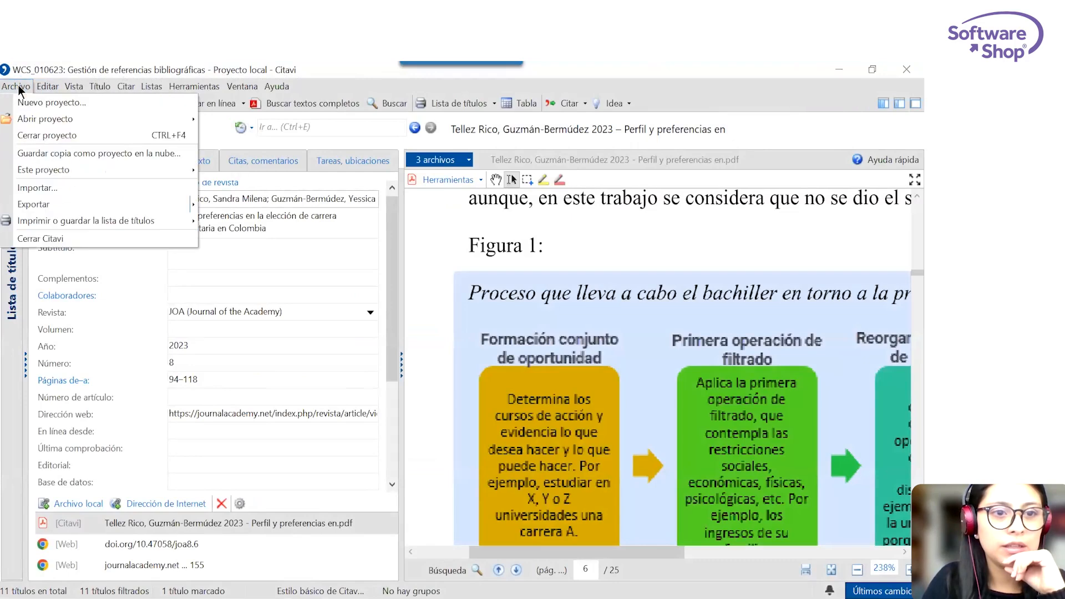
pyautogui.moveTo(83, 204)
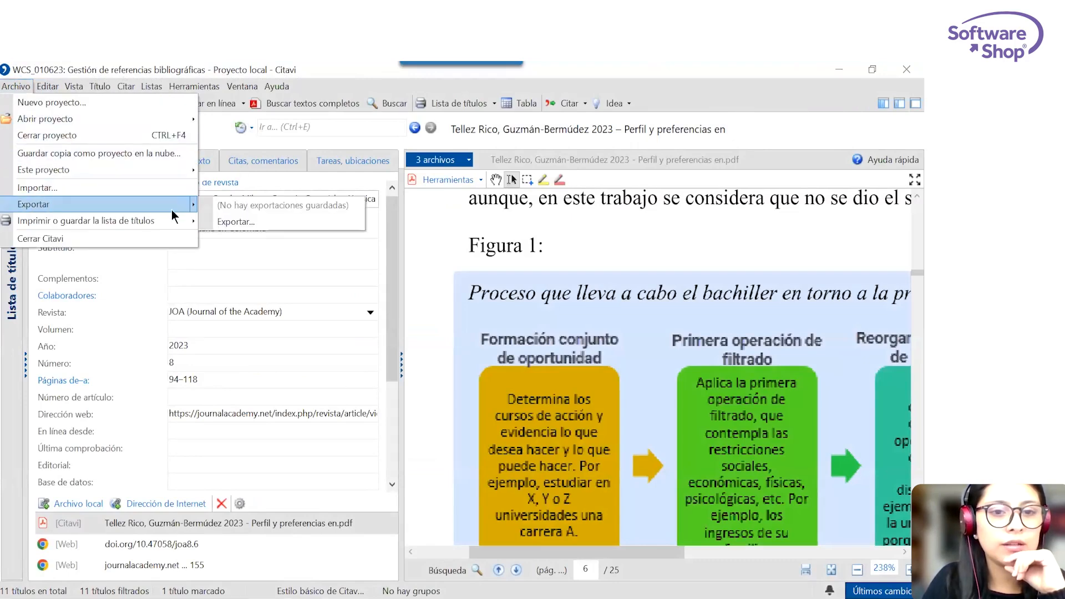
pyautogui.click(251, 219)
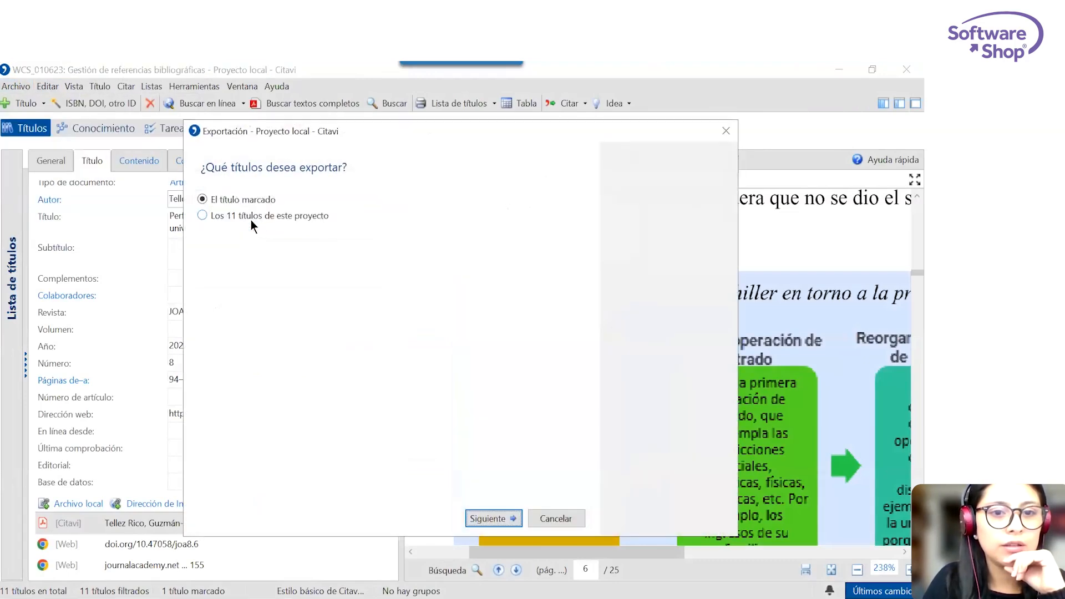
pyautogui.click(251, 220)
pyautogui.click(502, 518)
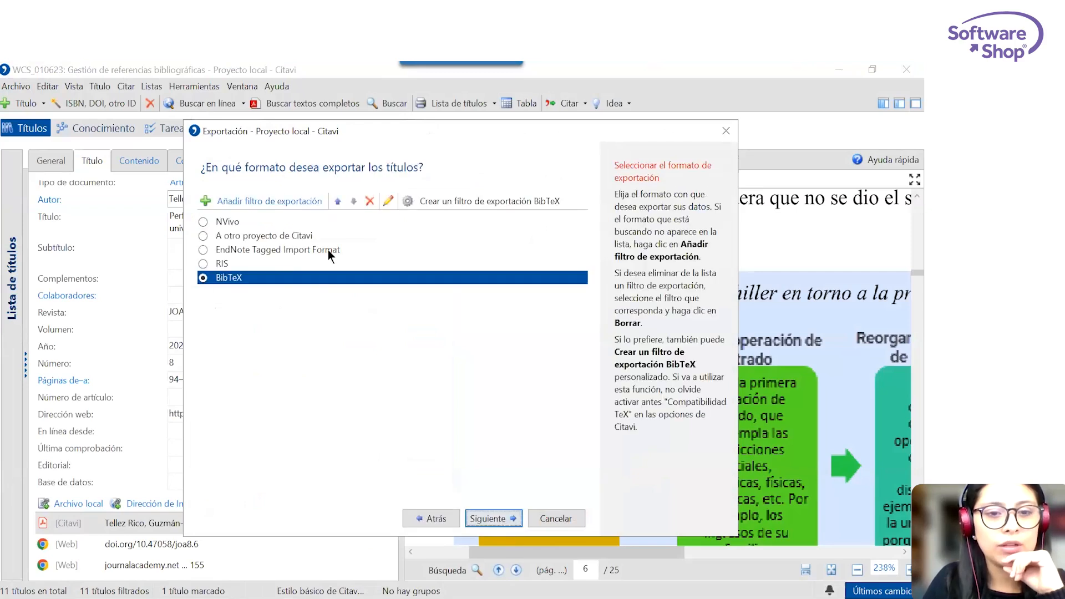
pyautogui.click(499, 518)
# Export the titles to the file Ejemplo_wcs.bib in the folder WCS Citavi 1 jun, without saving an export template.
pyautogui.click(549, 289)
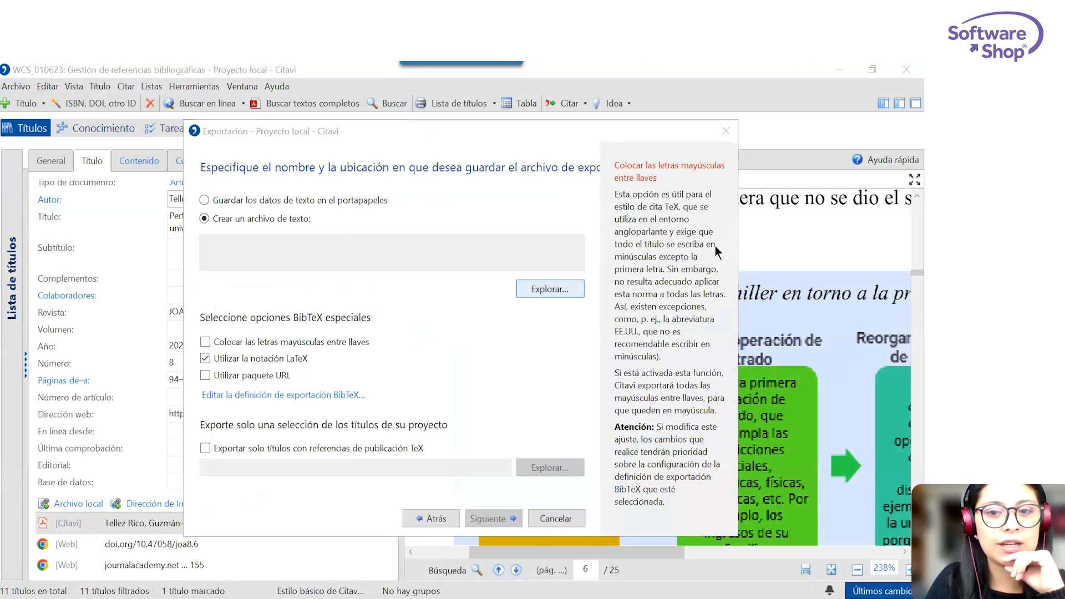
pyautogui.write('Ejemplo_w')
pyautogui.write('cs')
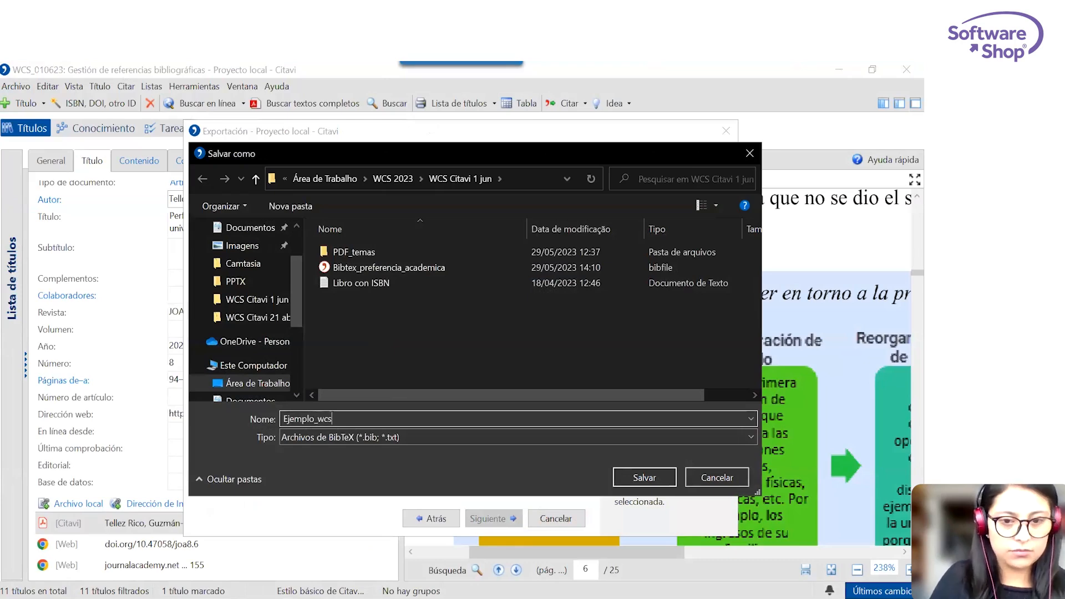
pyautogui.click(644, 476)
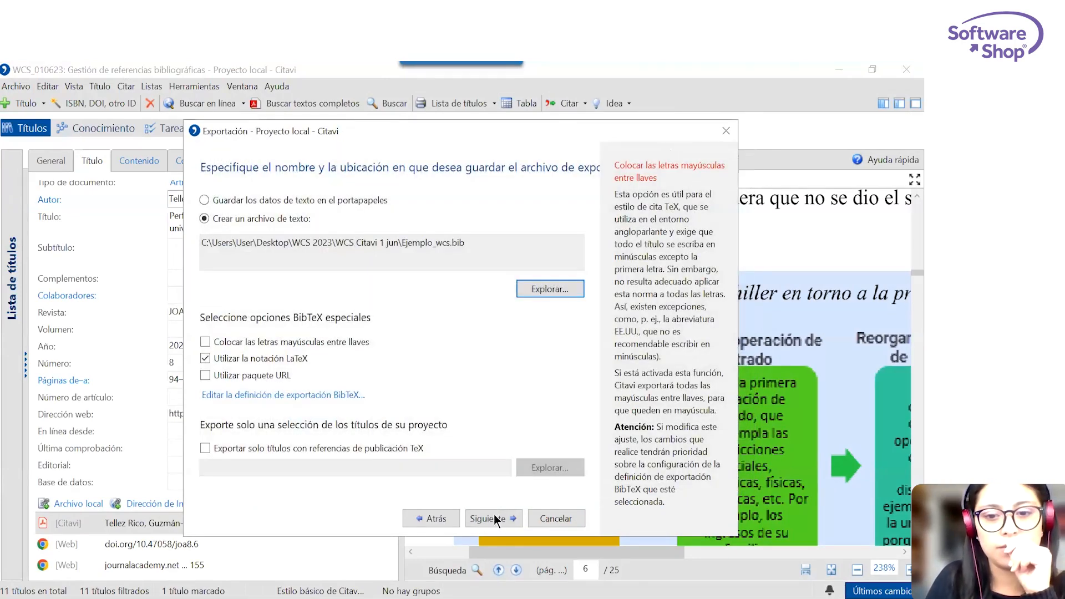
pyautogui.click(494, 515)
pyautogui.click(494, 516)
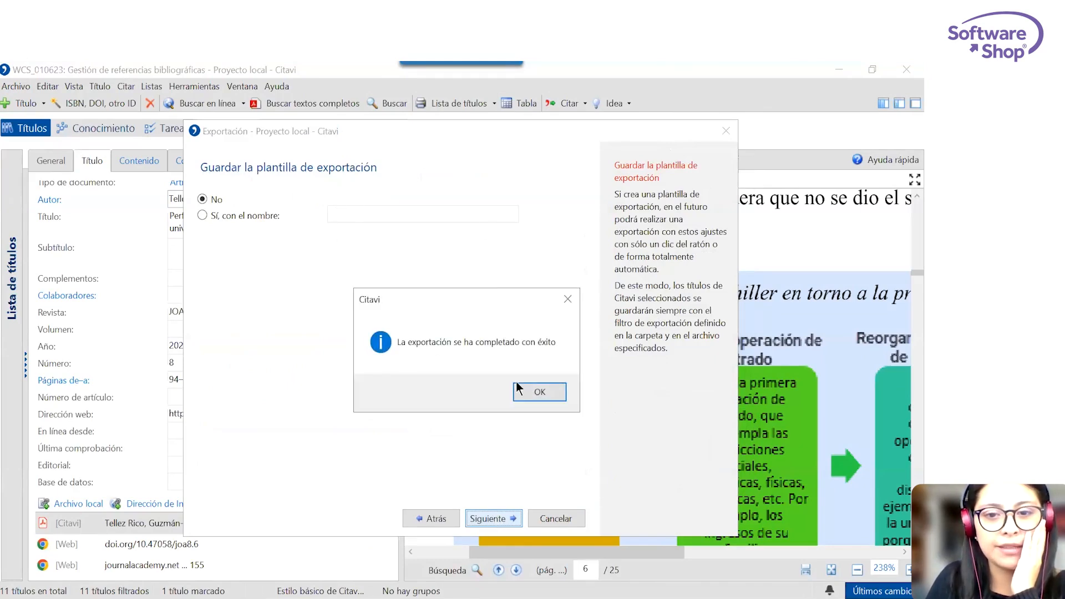
pyautogui.click(542, 394)
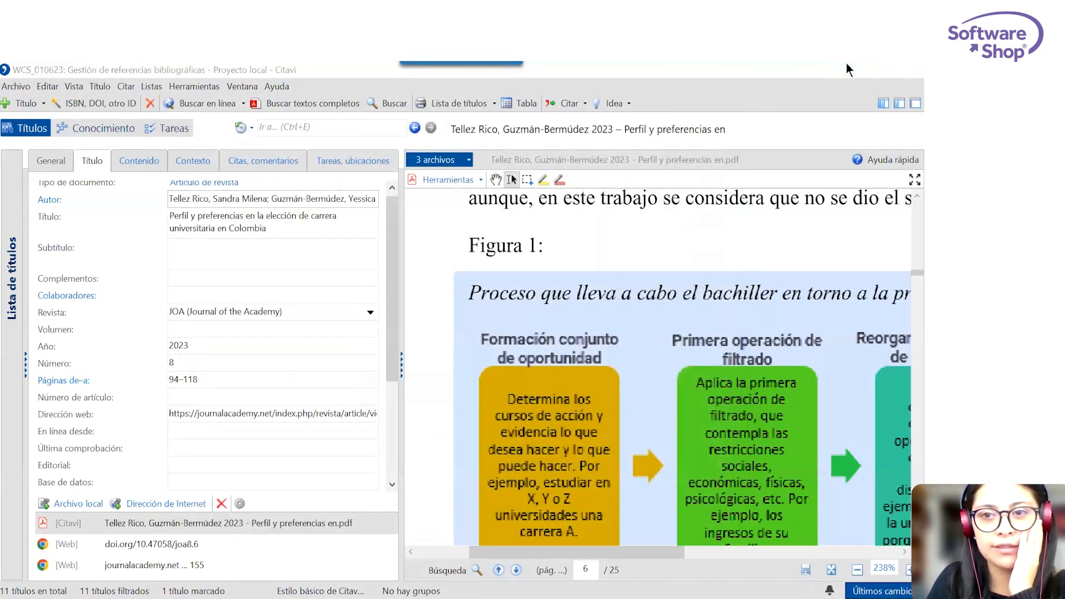
# Switch to Overleaf and upload Ejemplo_wcs.bib from the WCS Citavi 1 jun folder to the Prueba bibliografia project.
pyautogui.click(838, 69)
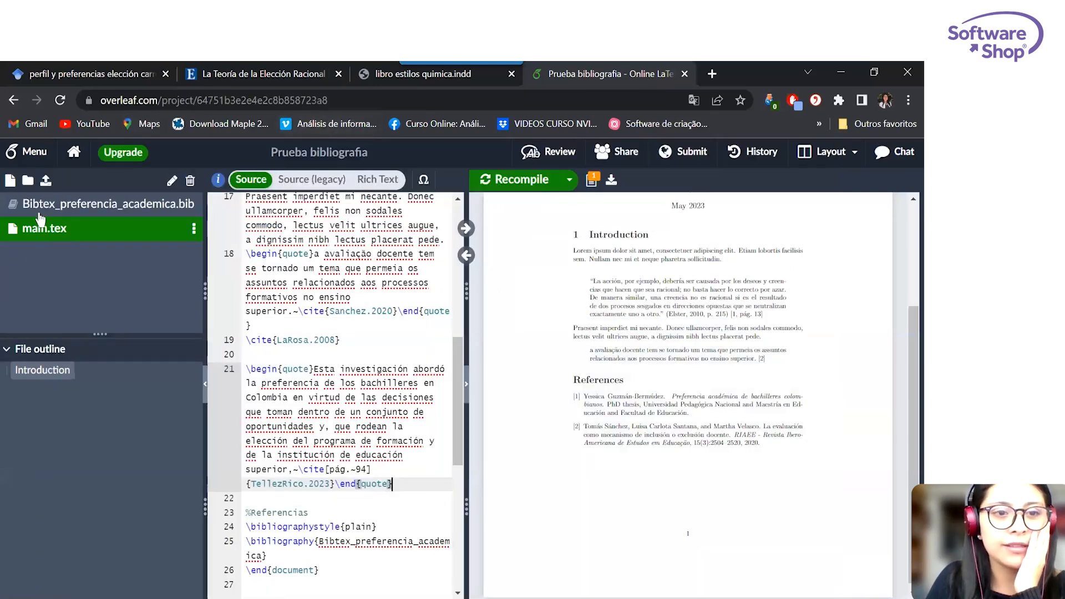
pyautogui.click(47, 181)
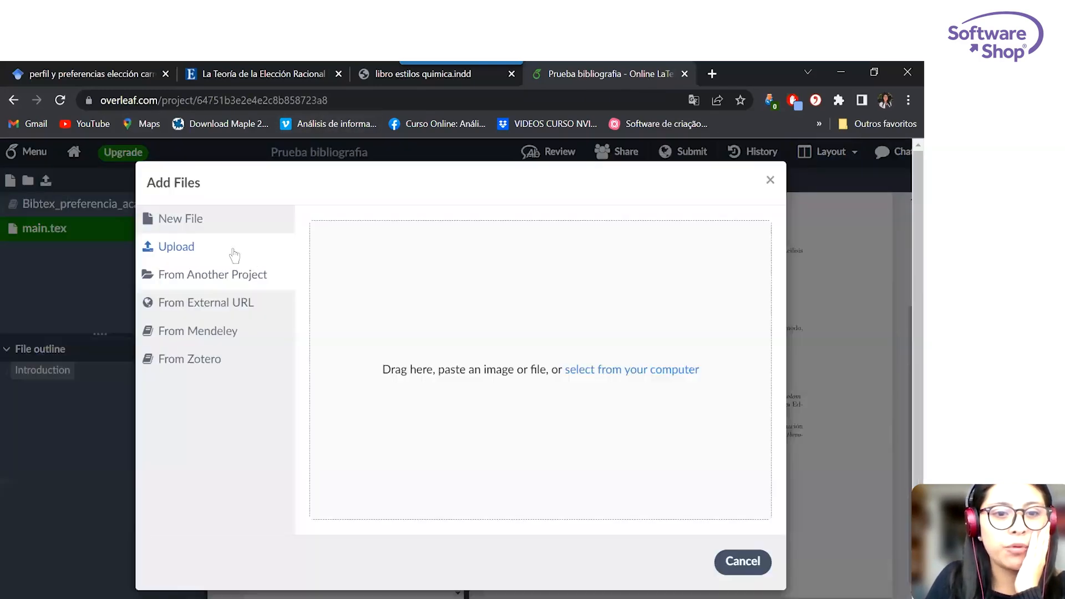
pyautogui.click(184, 219)
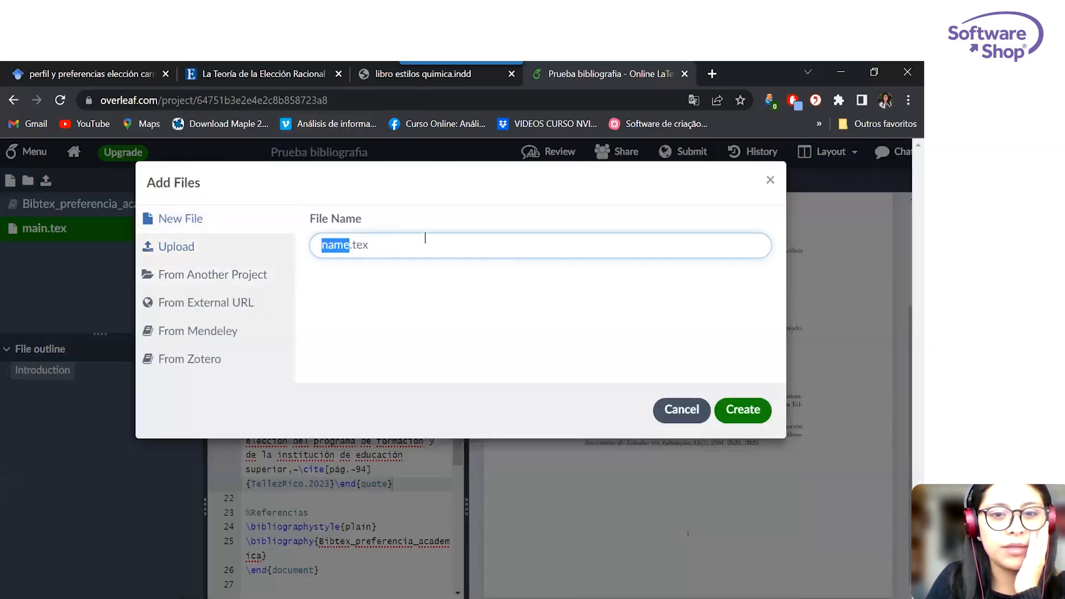
pyautogui.click(167, 246)
pyautogui.click(635, 370)
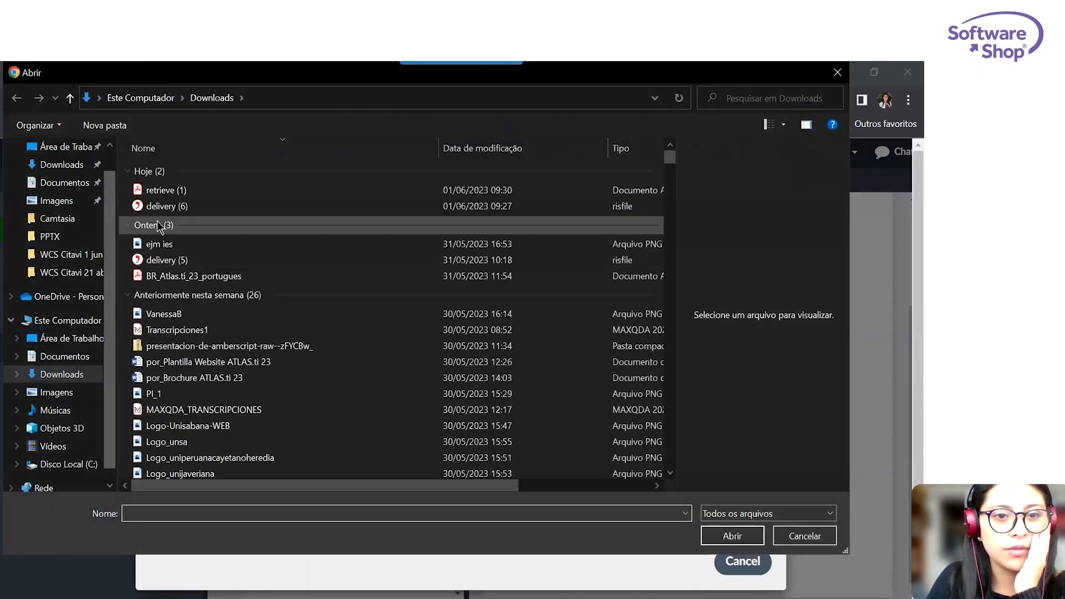
pyautogui.click(67, 254)
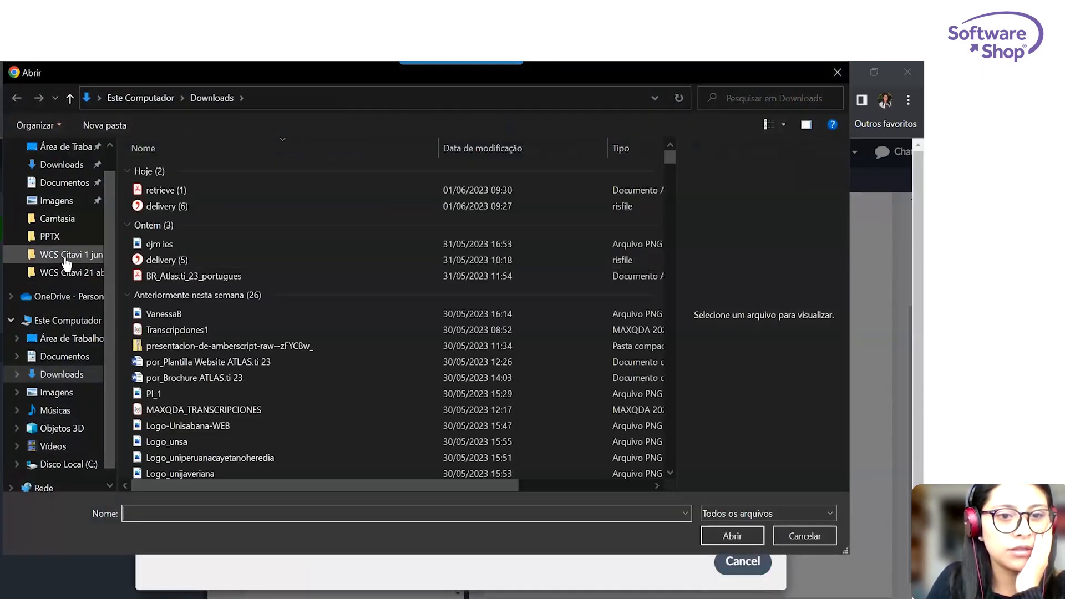
pyautogui.click(171, 235)
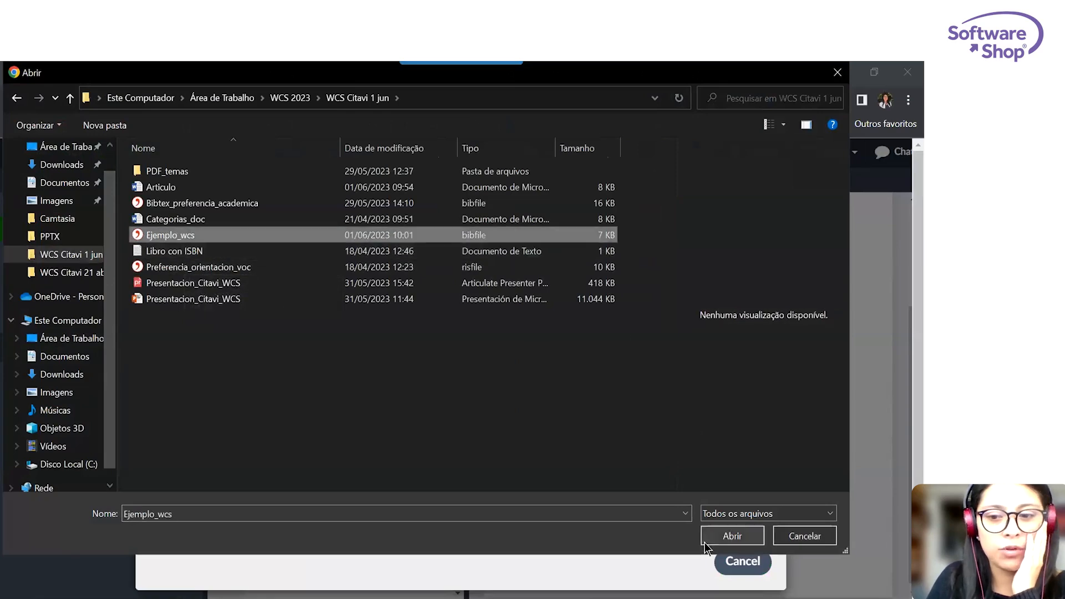
pyautogui.click(733, 536)
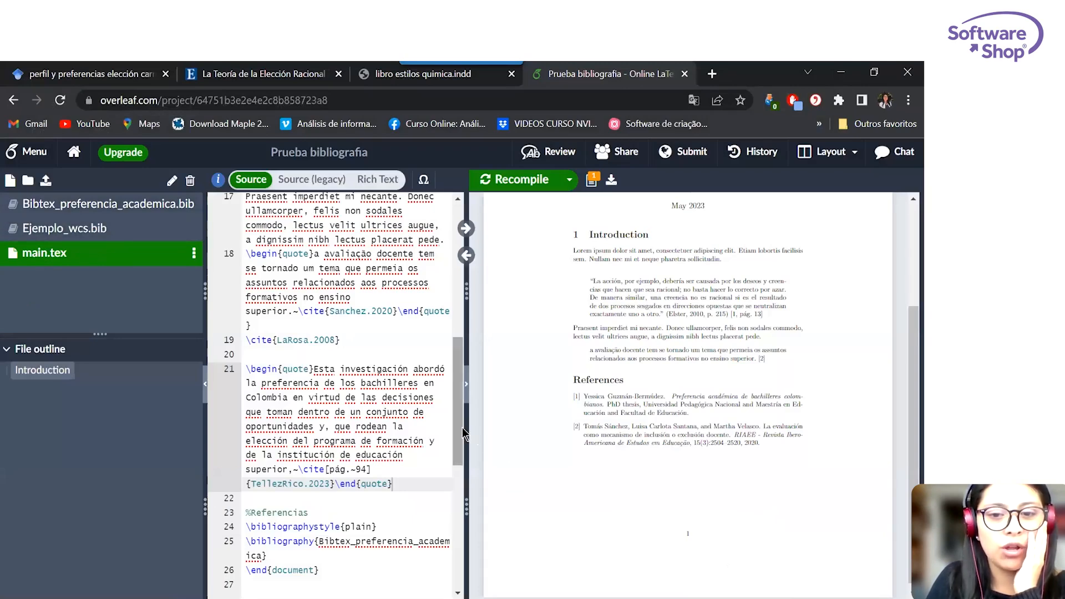
# Look over the main.tex code, widen the compiled preview and examine its in-text citations and reference list.
pyautogui.scroll(3, 445, 318)
pyautogui.scroll(5, 445, 318)
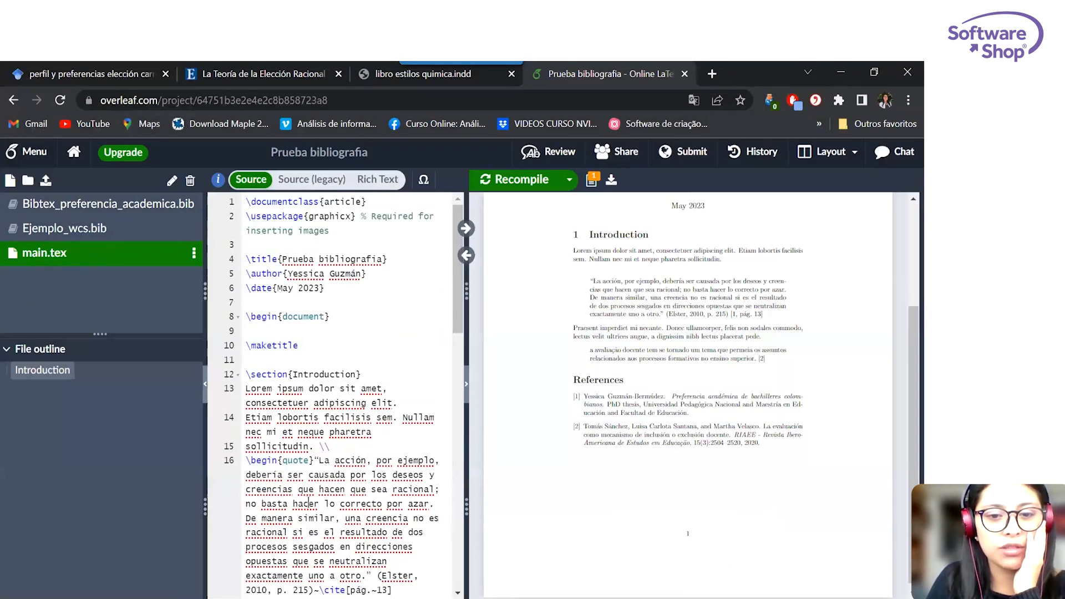
pyautogui.scroll(-10, 310, 504)
pyautogui.scroll(4, 309, 504)
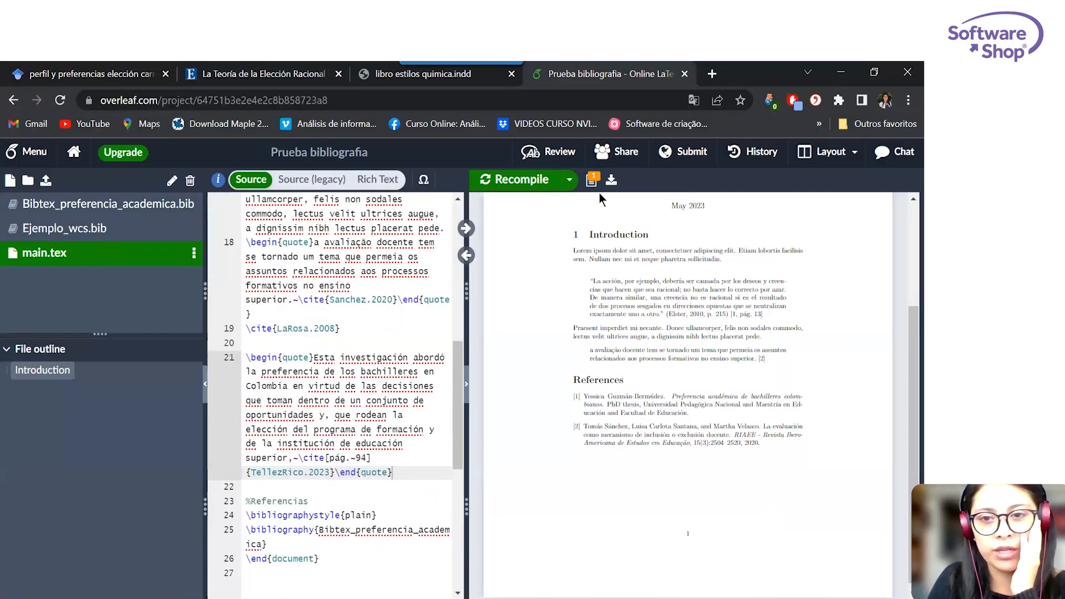
pyautogui.click(466, 257)
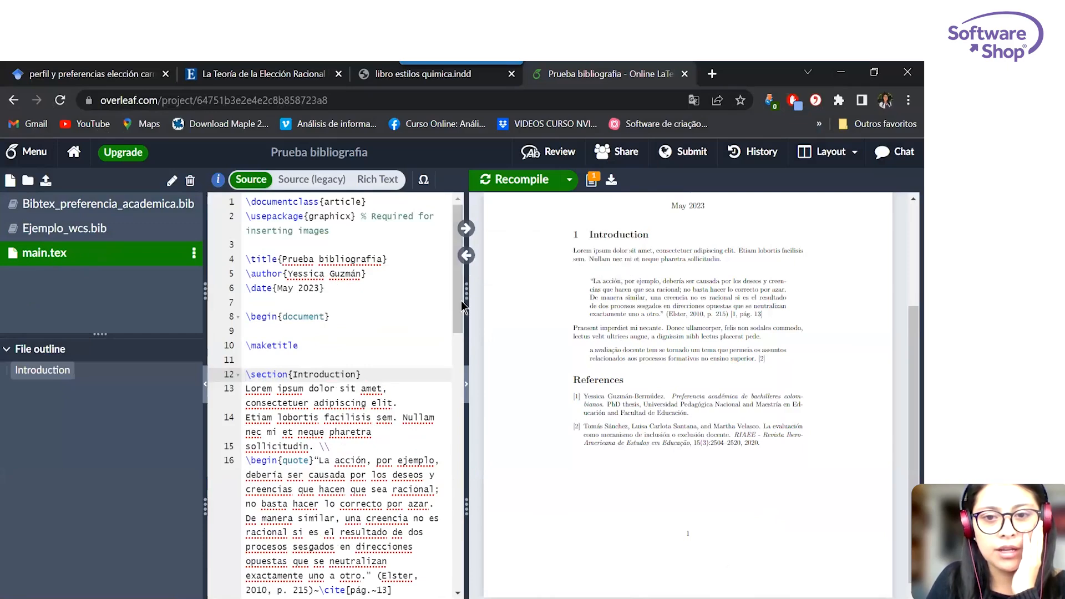
pyautogui.moveTo(467, 294); pyautogui.dragTo(235, 291)
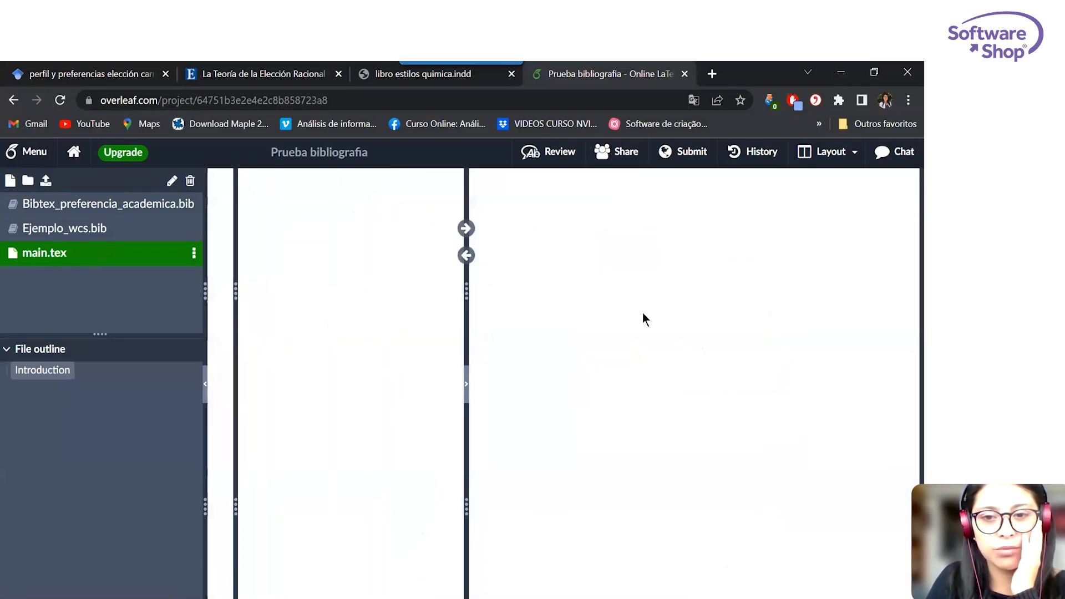
pyautogui.scroll(4, 651, 329)
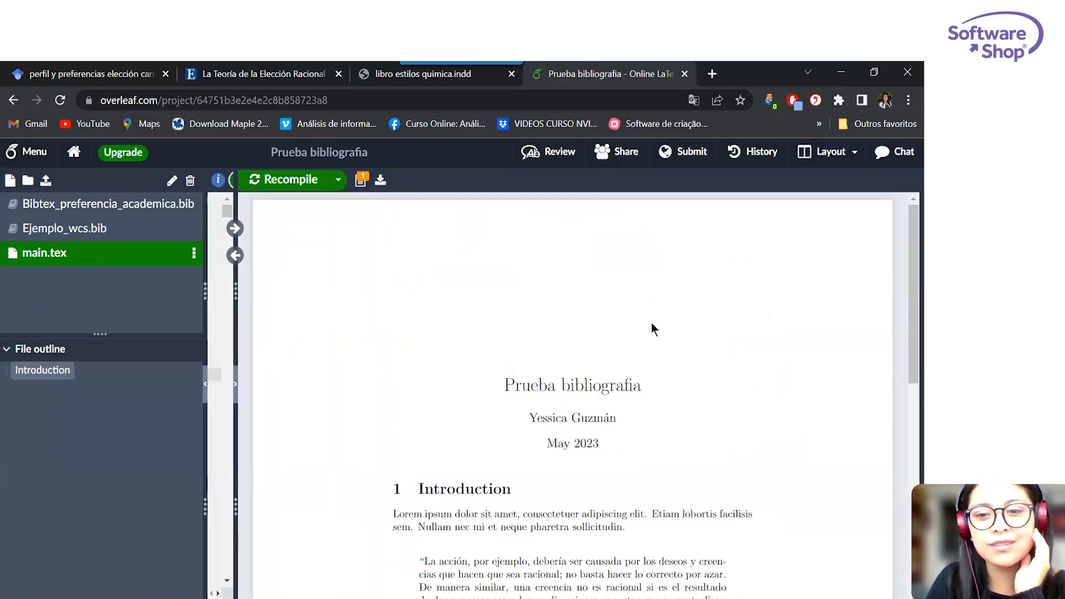
pyautogui.scroll(-9, 651, 323)
pyautogui.scroll(6, 601, 318)
pyautogui.scroll(-1, 585, 330)
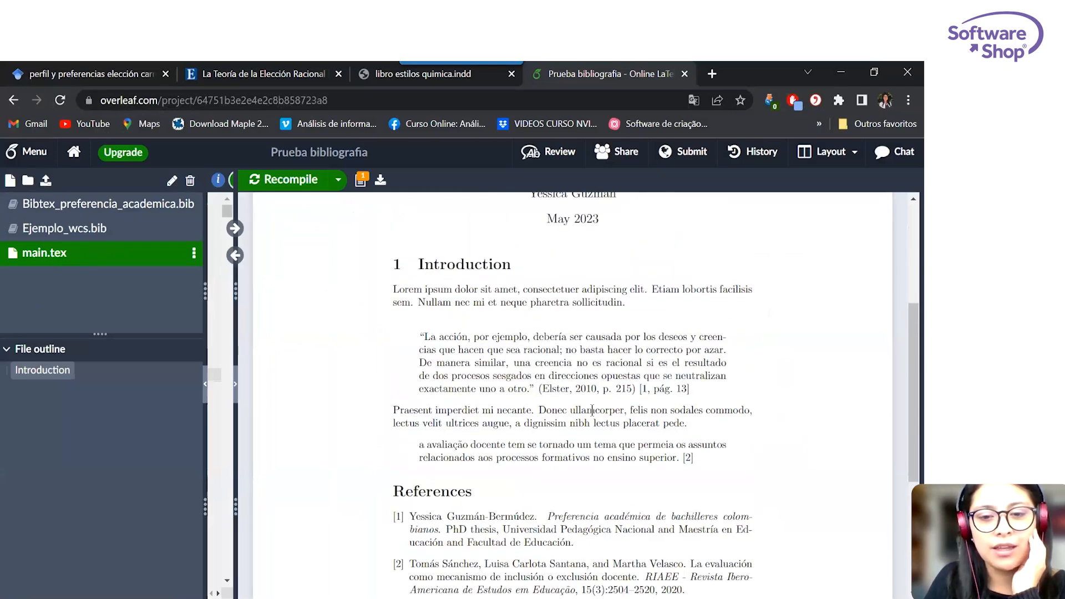
pyautogui.scroll(-3, 594, 408)
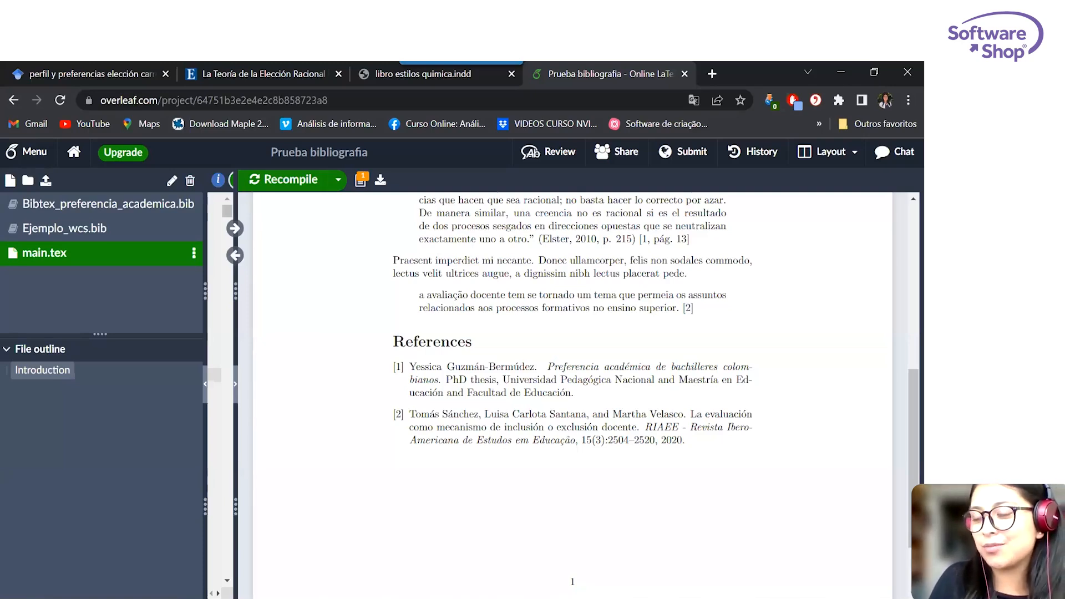
# Switch to Citavi, show the title list without the category tree, and open the 2008 article La Teoría de la Elección Racional.
pyautogui.click(842, 72)
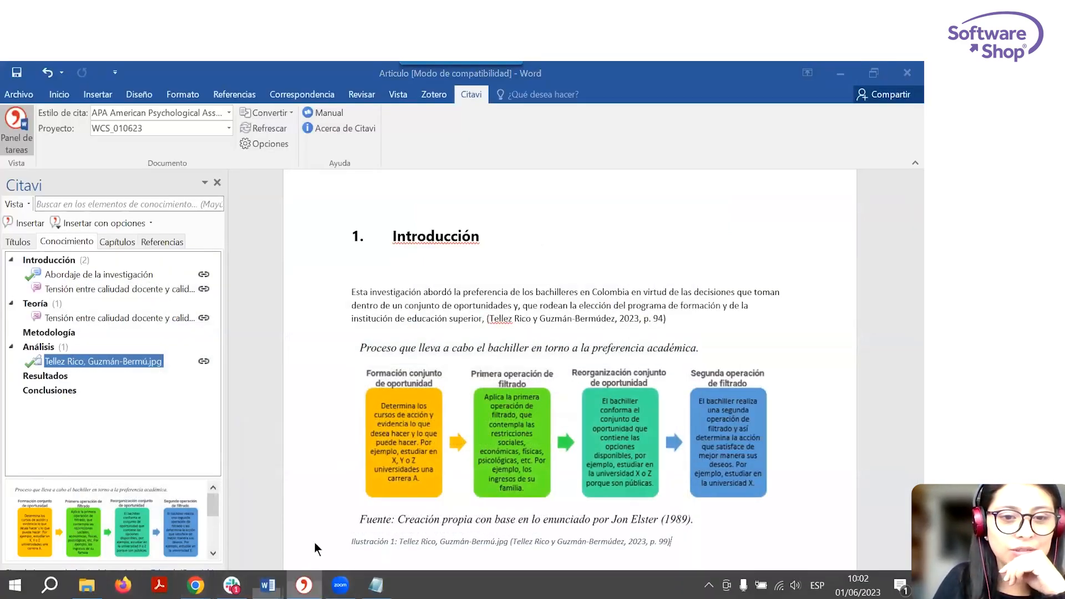
pyautogui.click(303, 584)
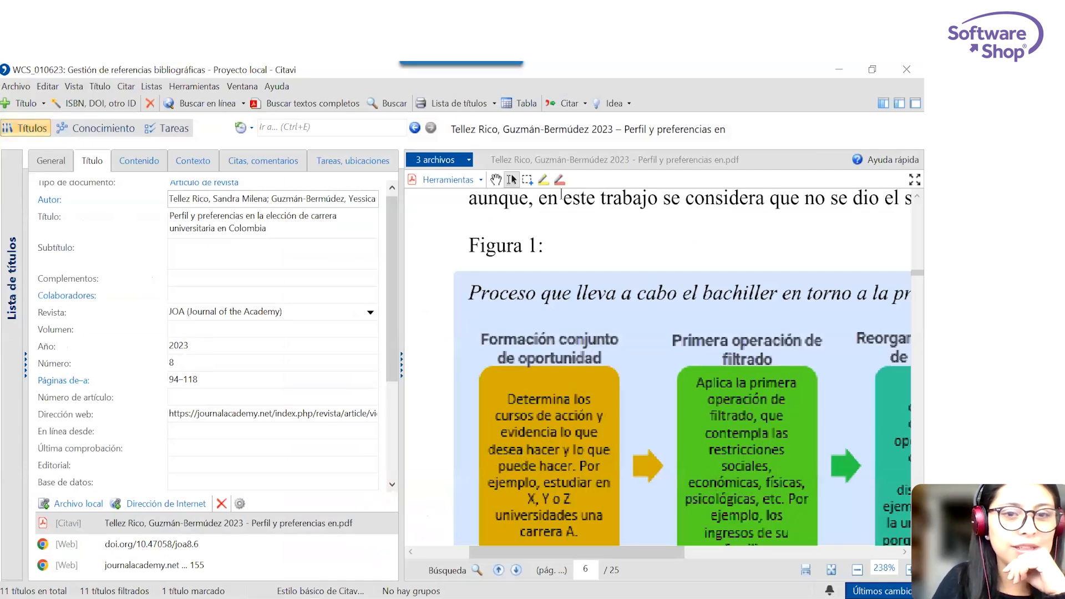
pyautogui.click(884, 104)
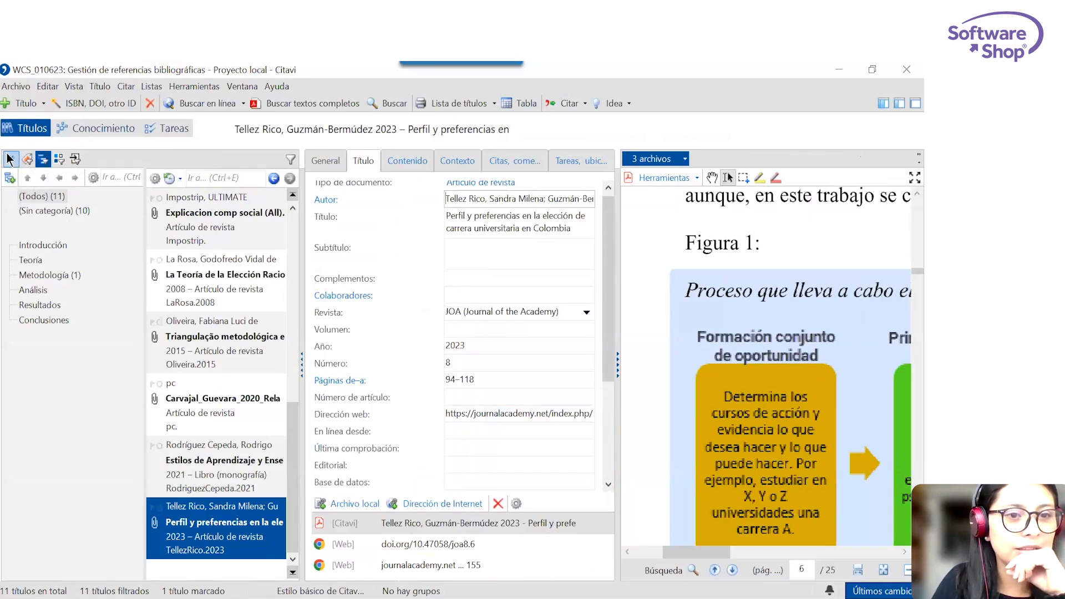
pyautogui.click(11, 158)
pyautogui.click(65, 301)
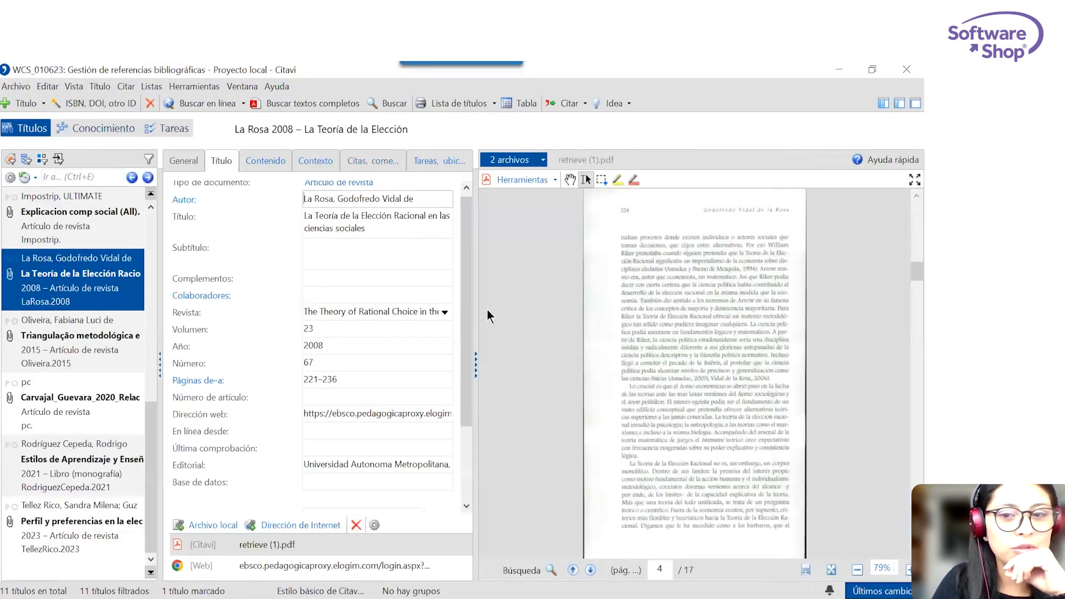
# Save the opening lines of the article's PDF page 4 as a direct quotation and remove the line breaks from its text.
pyautogui.moveTo(621, 237); pyautogui.dragTo(681, 260)
pyautogui.click(653, 180)
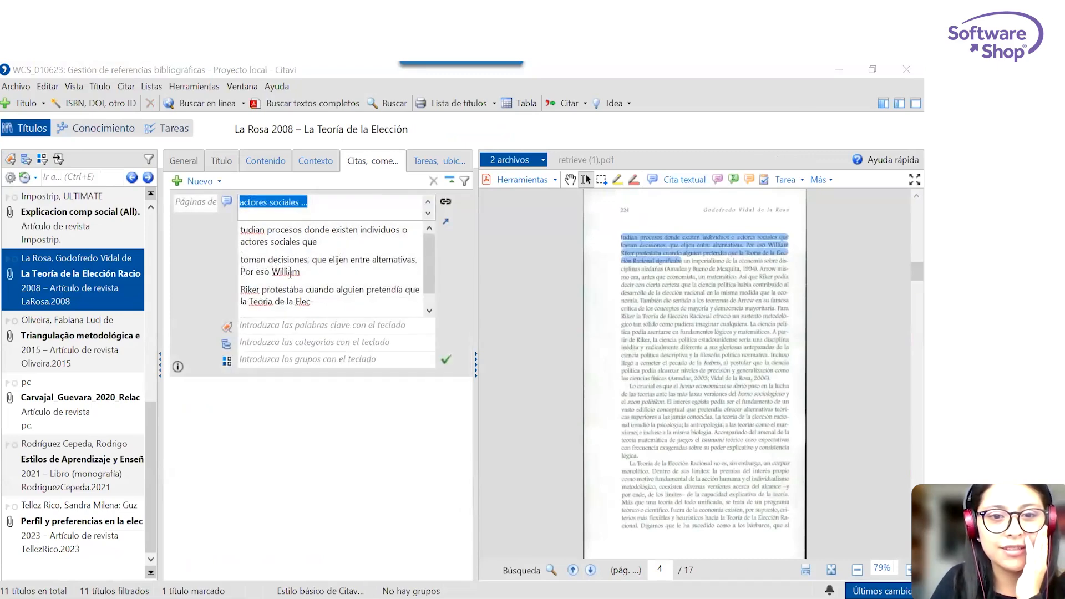
pyautogui.click(329, 300)
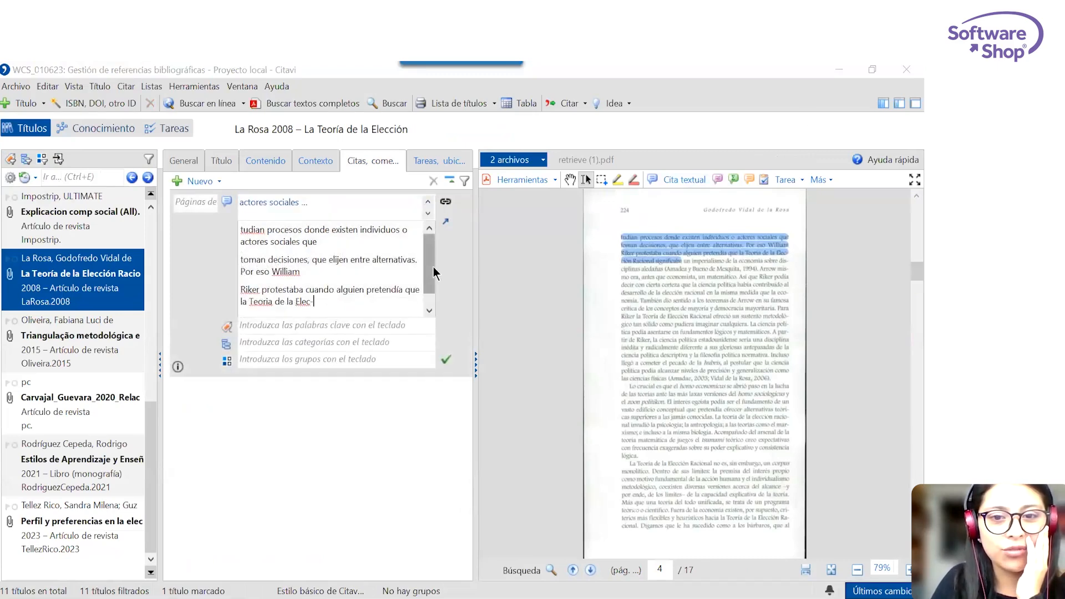
pyautogui.moveTo(433, 267); pyautogui.dragTo(430, 285)
pyautogui.moveTo(370, 304); pyautogui.dragTo(210, 181)
pyautogui.rightClick(278, 246)
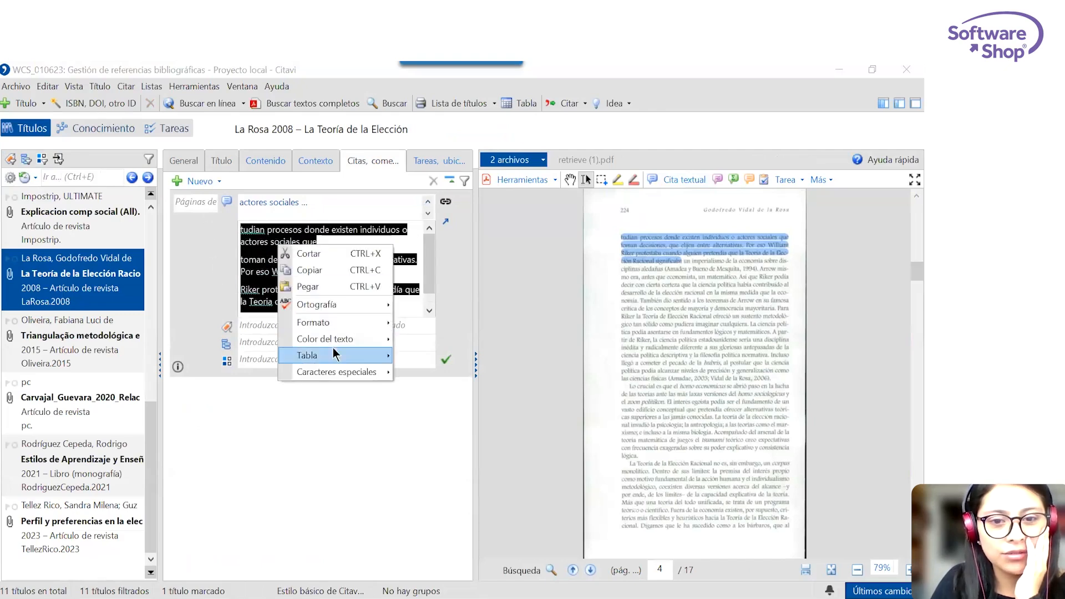
pyautogui.moveTo(345, 318)
pyautogui.click(454, 523)
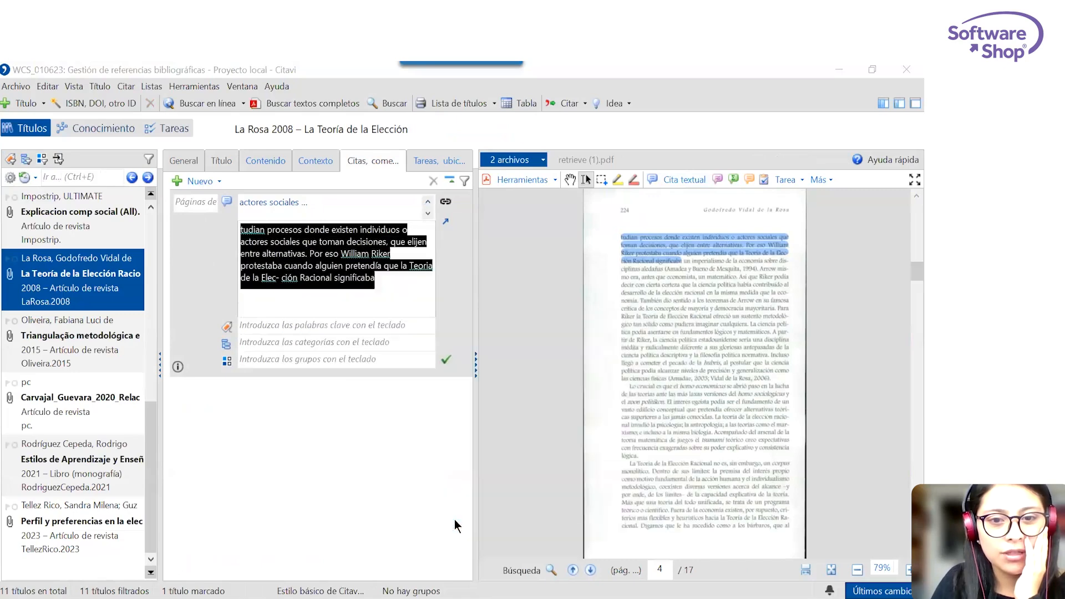
pyautogui.click(363, 454)
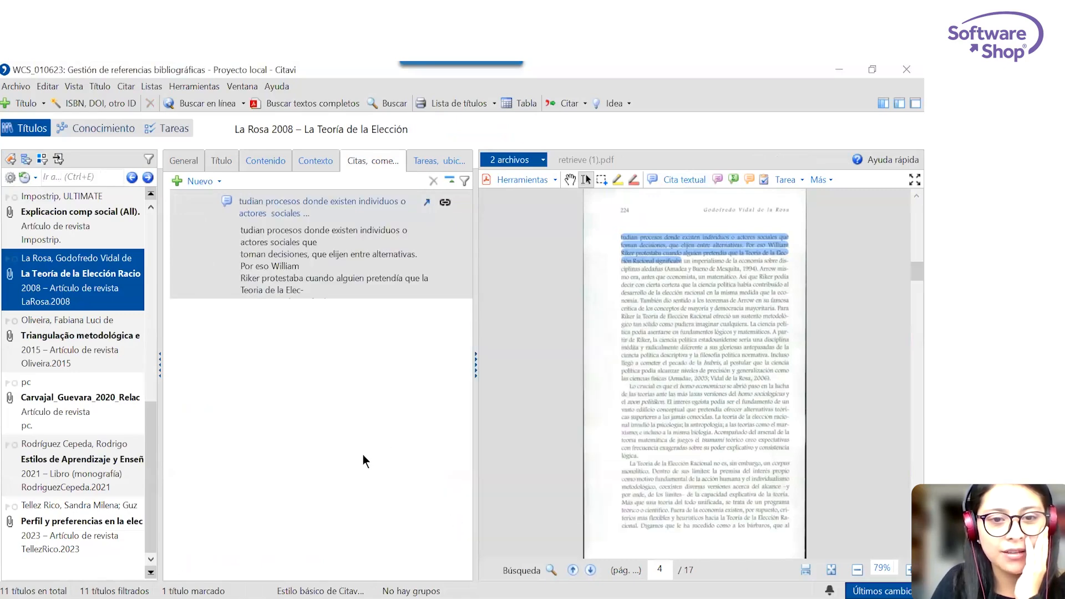
# Switch to Word and insert the uncategorized "tudian procesos donde existen individuos" quotation with its citation below the Metodología heading.
pyautogui.click(840, 68)
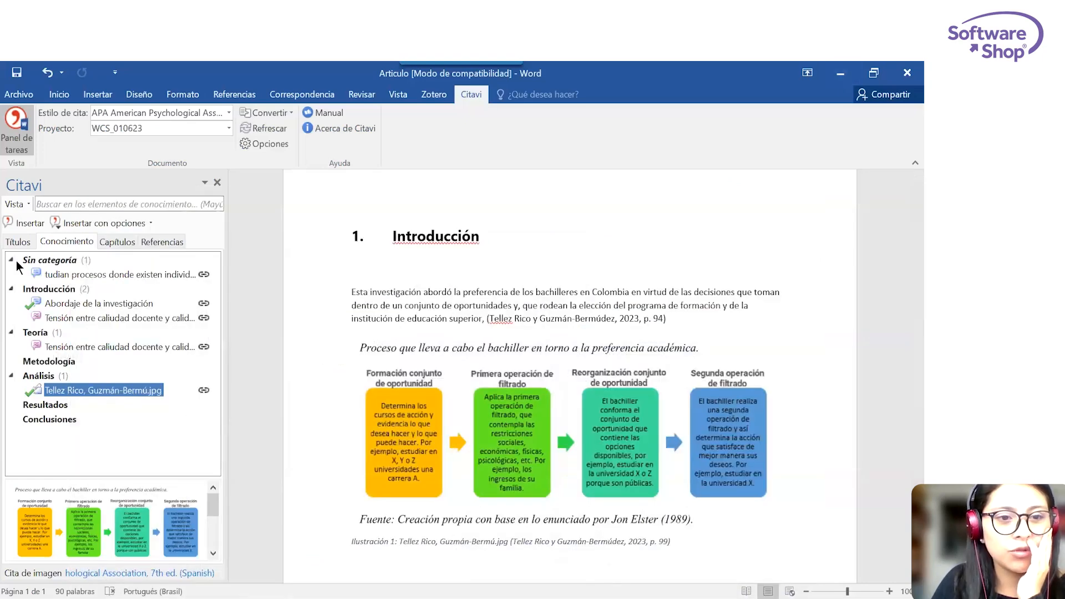
pyautogui.click(50, 274)
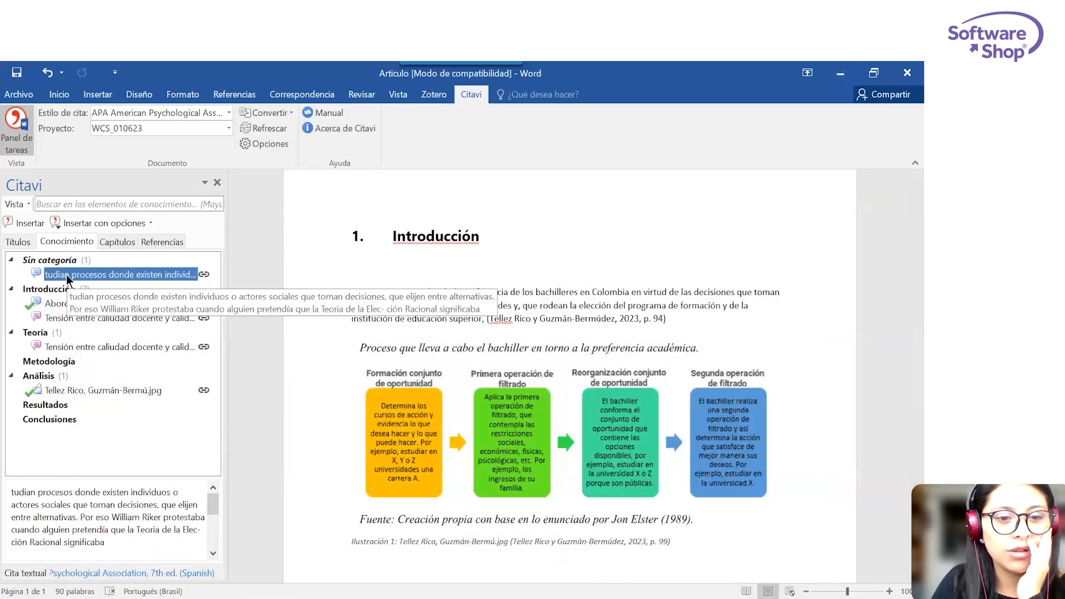
pyautogui.scroll(-1, 600, 498)
pyautogui.scroll(-3, 600, 498)
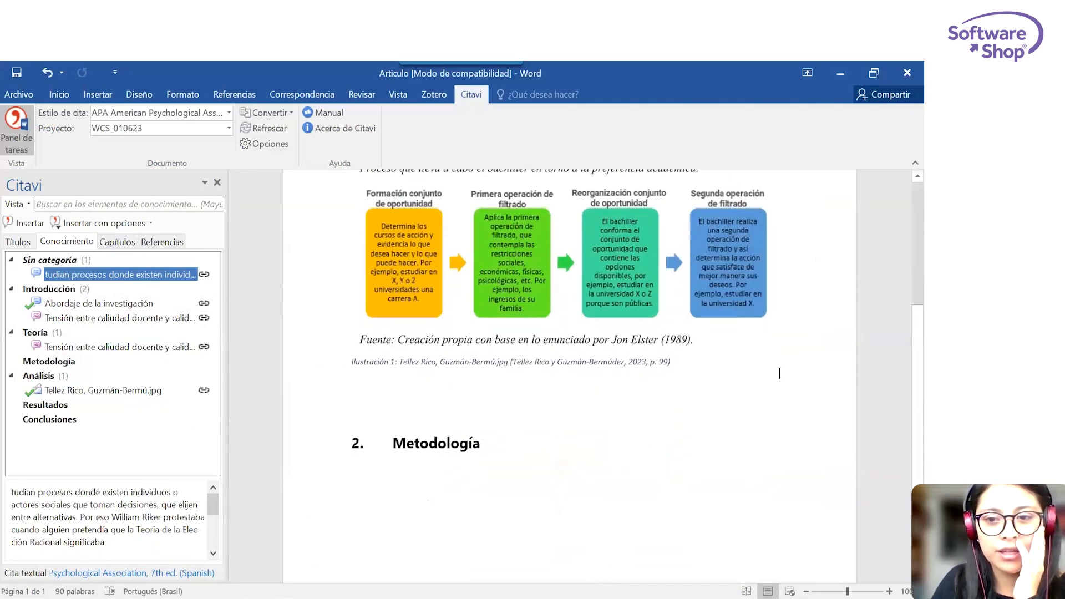
pyautogui.click(489, 443)
pyautogui.press('Return')
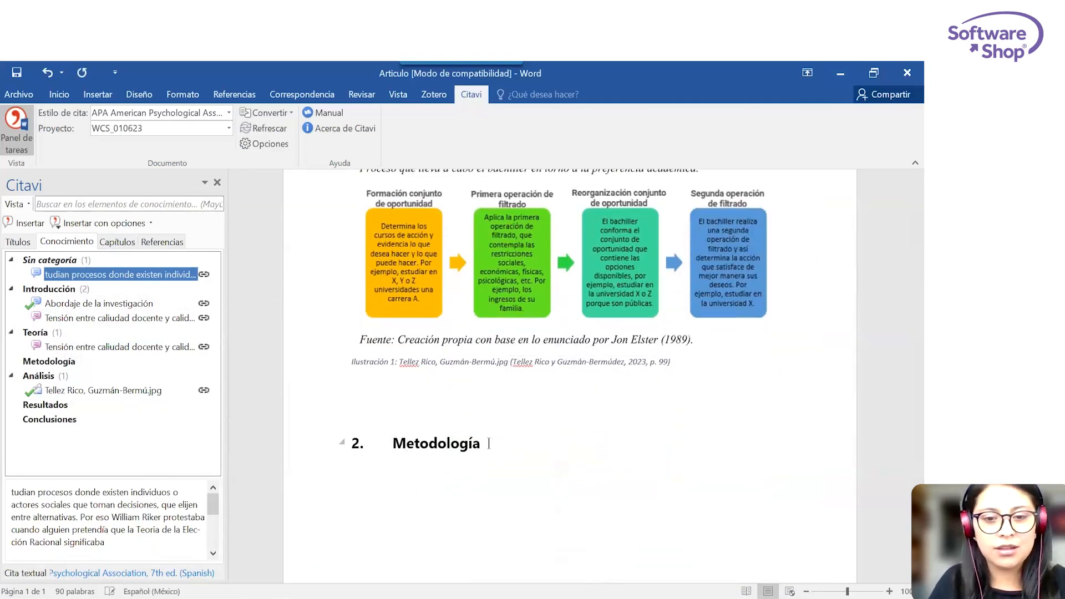
pyautogui.doubleClick(79, 275)
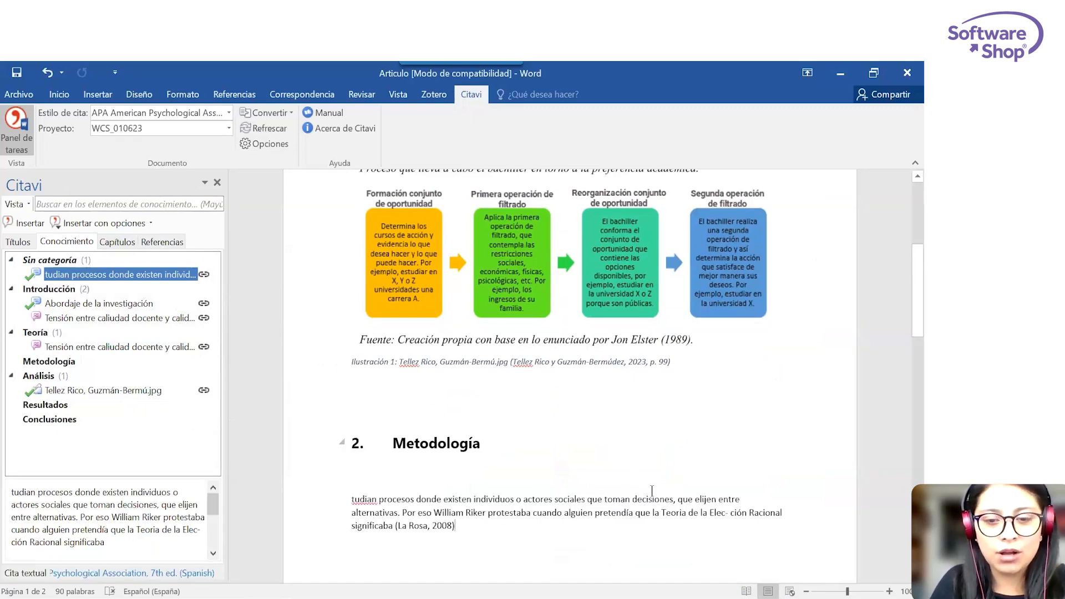
# Check the Referencias section and change the document's citation style to IEEE Editorial (Spanish).
pyautogui.scroll(-5, 653, 492)
pyautogui.scroll(-7, 653, 491)
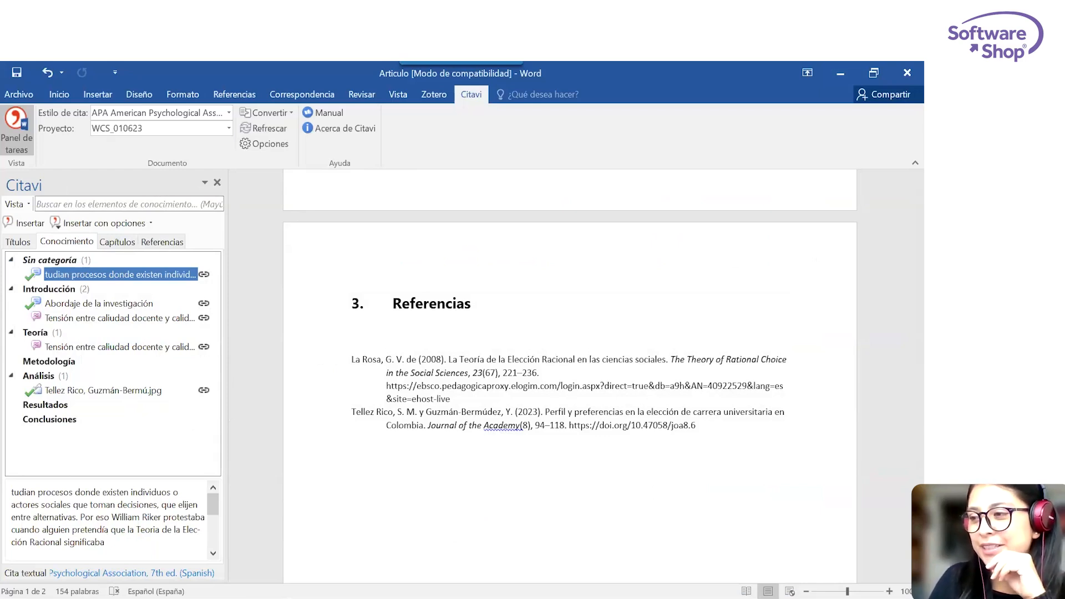
pyautogui.click(228, 113)
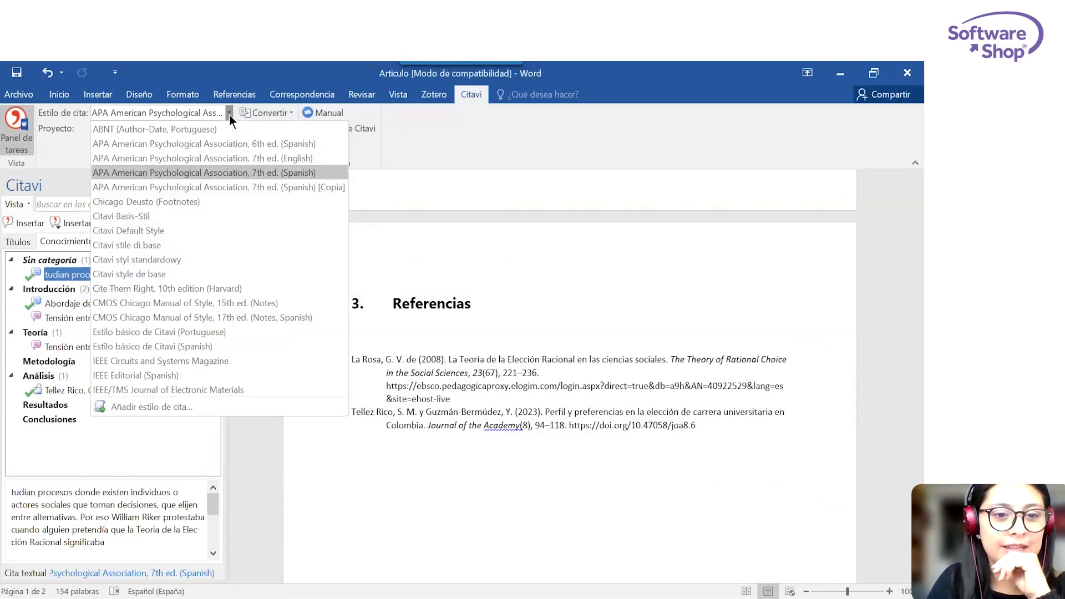
pyautogui.click(175, 373)
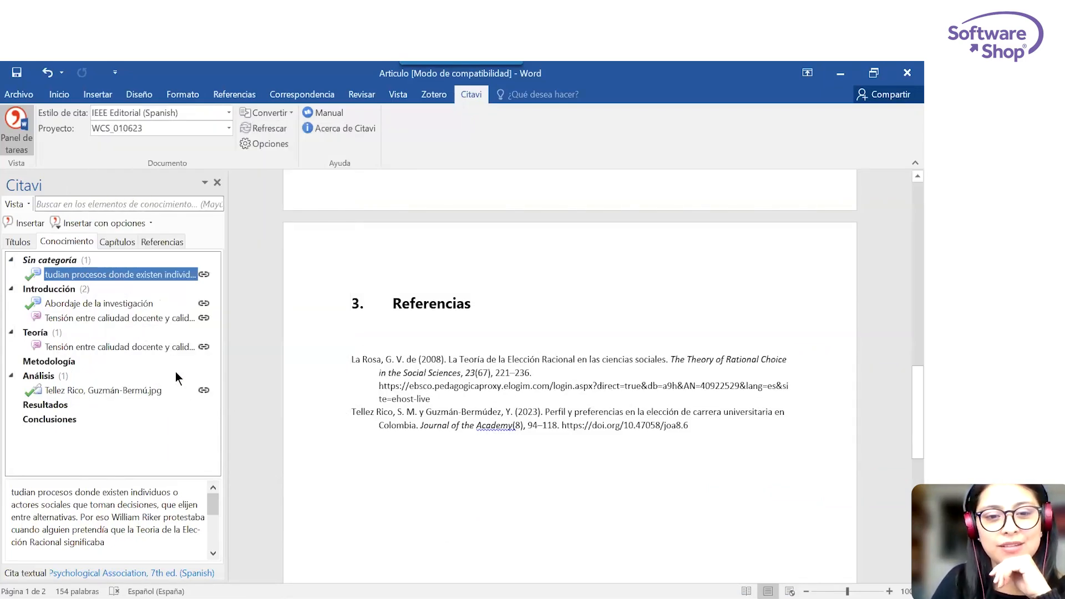
# Examine the IEEE formatting of the in-text citations, the figure caption and the Referencias list throughout the document.
pyautogui.scroll(5, 621, 386)
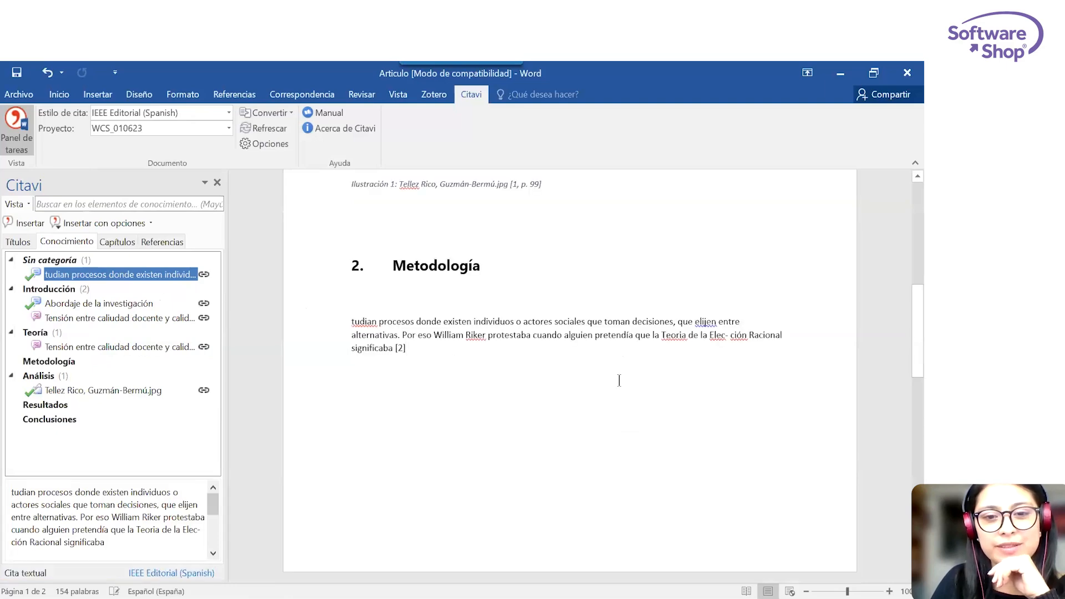
pyautogui.scroll(2, 619, 378)
pyautogui.scroll(-8, 619, 377)
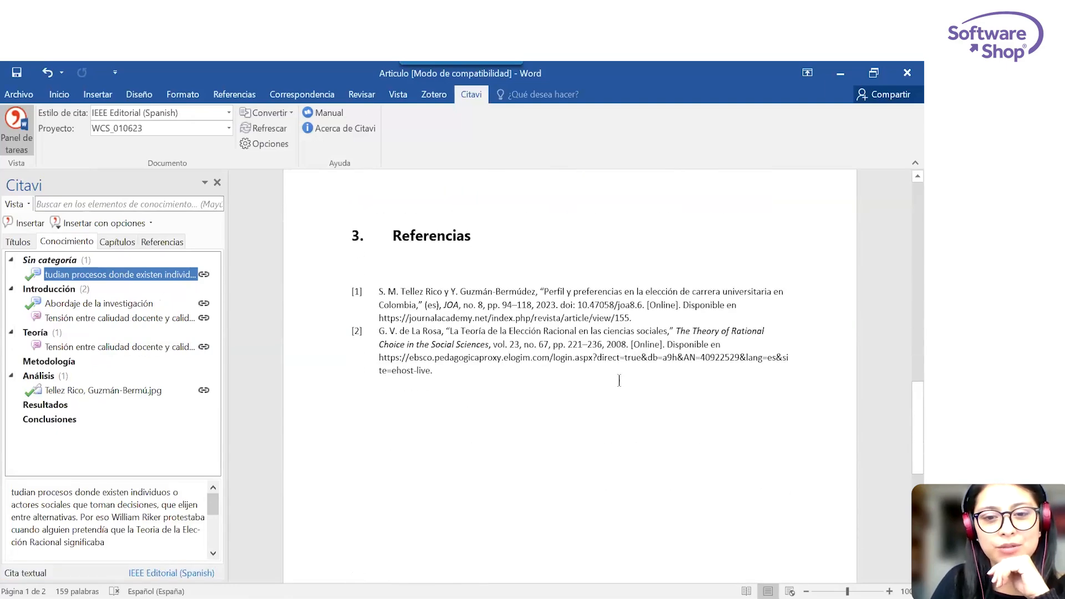
pyautogui.click(400, 295)
pyautogui.click(516, 424)
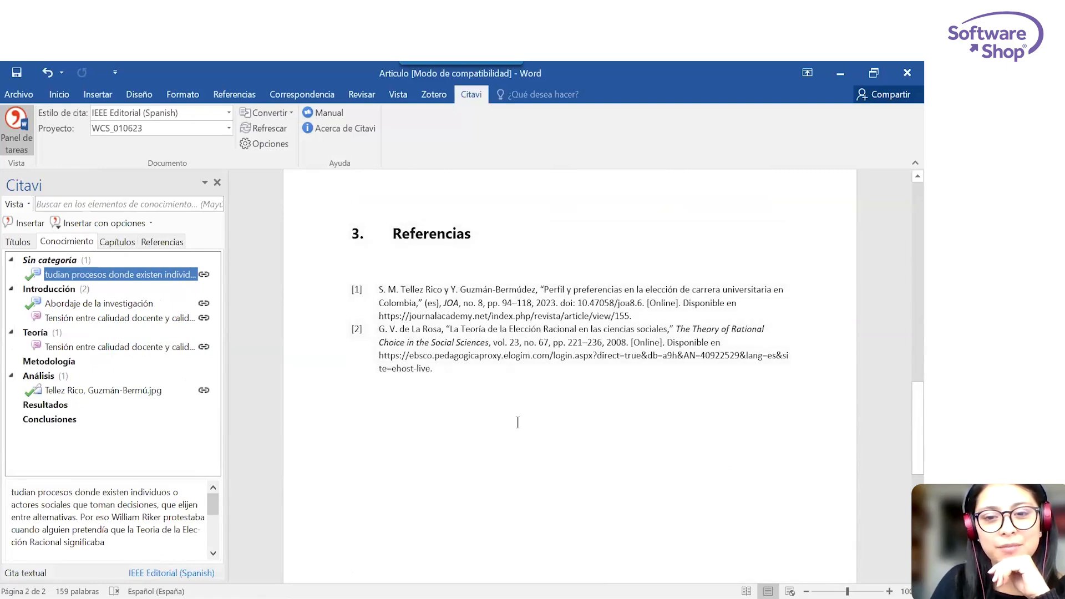
pyautogui.scroll(3, 518, 423)
pyautogui.scroll(10, 518, 422)
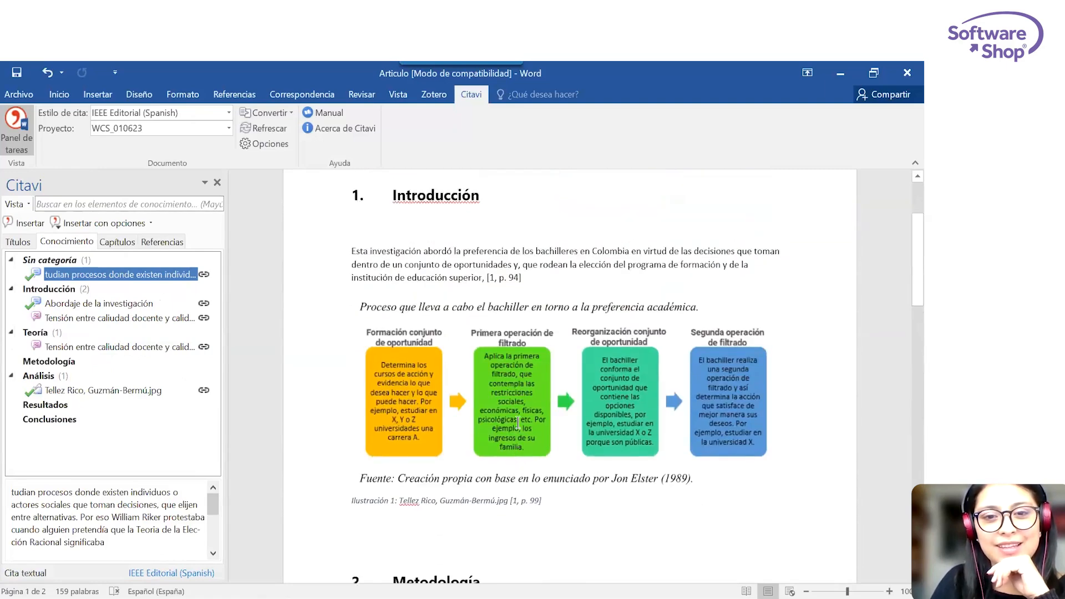
# Compare the numbered citation below the Metodología heading with the introduction's citation and the figure caption.
pyautogui.scroll(-8, 517, 423)
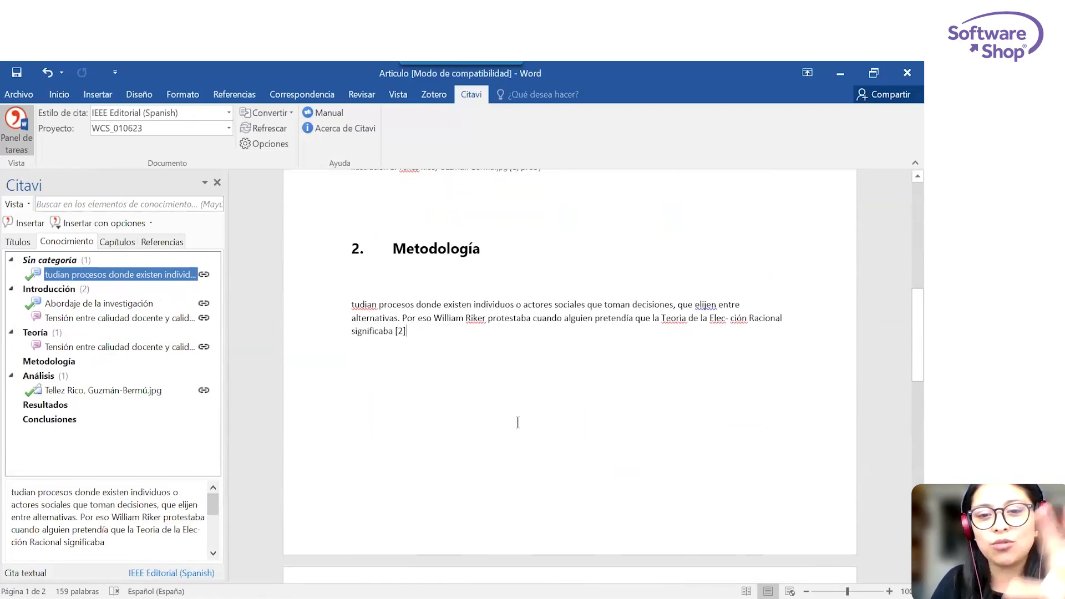
pyautogui.click(400, 332)
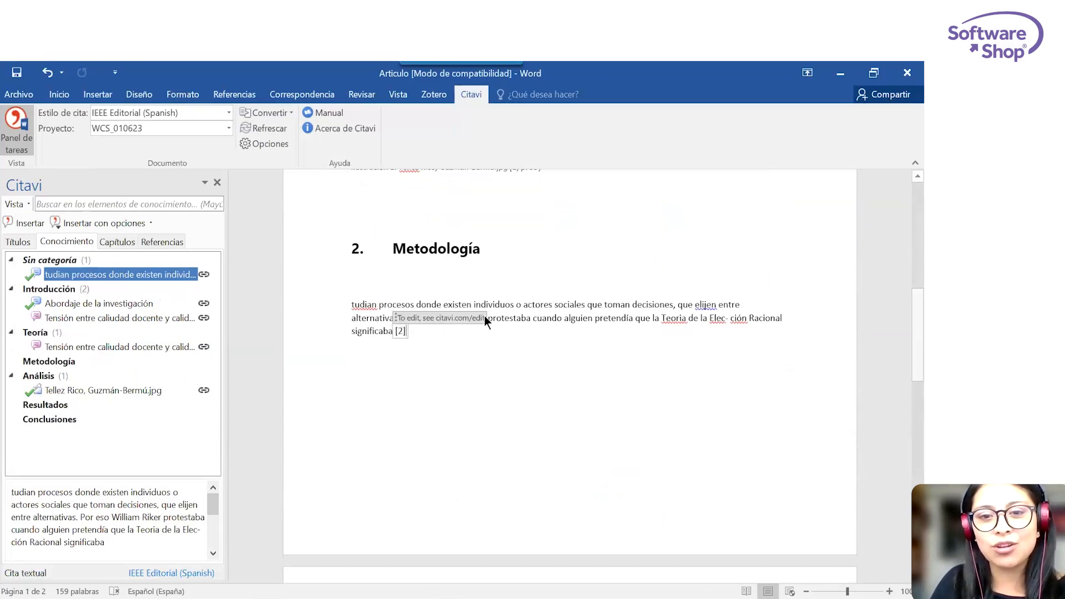
pyautogui.scroll(8, 562, 278)
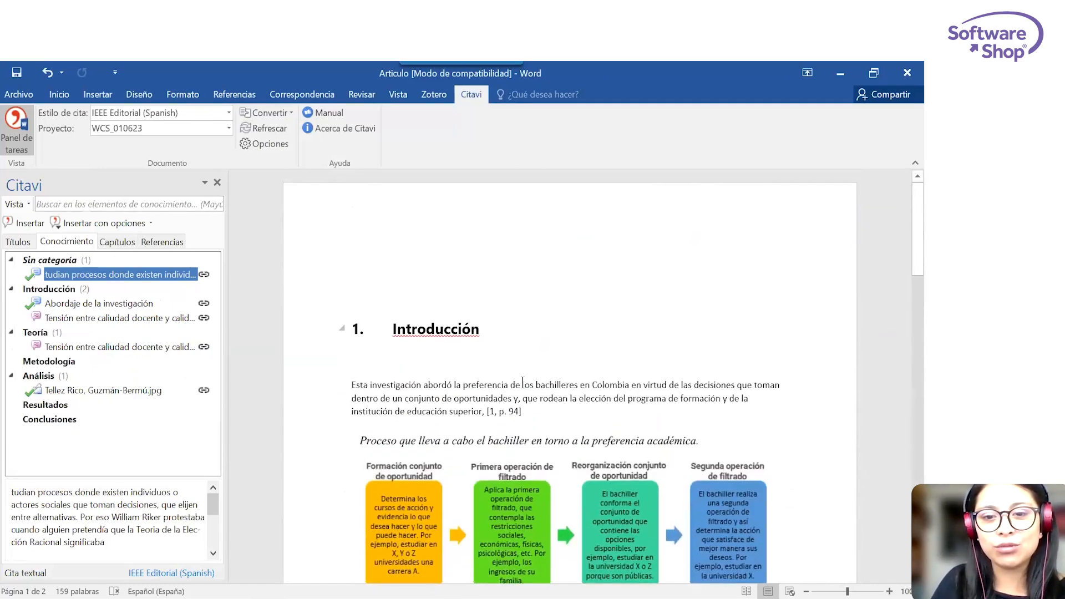
pyautogui.scroll(-5, 578, 458)
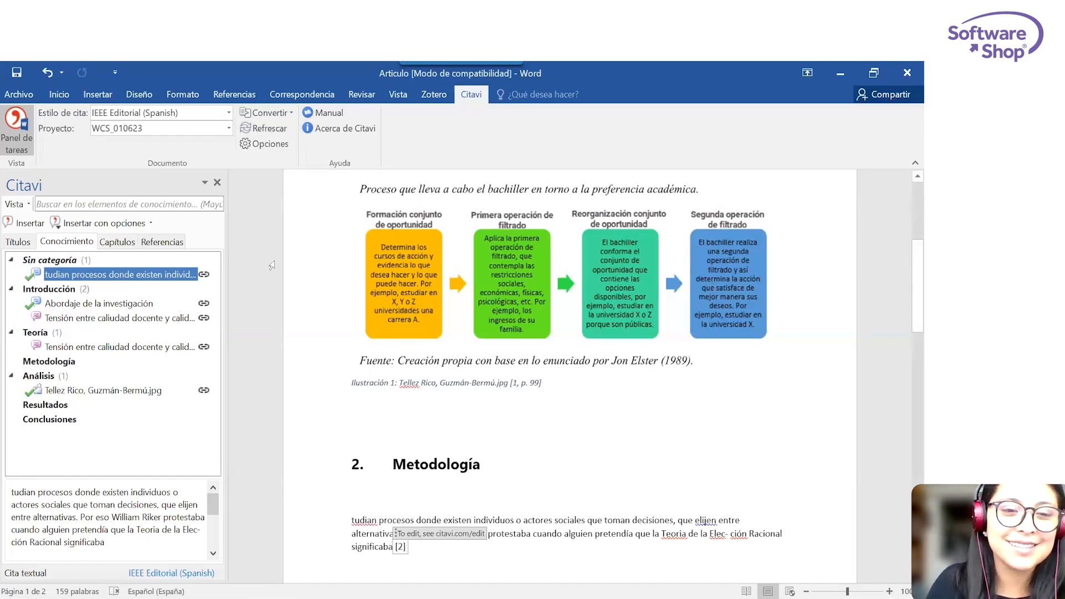
pyautogui.scroll(-4, 564, 390)
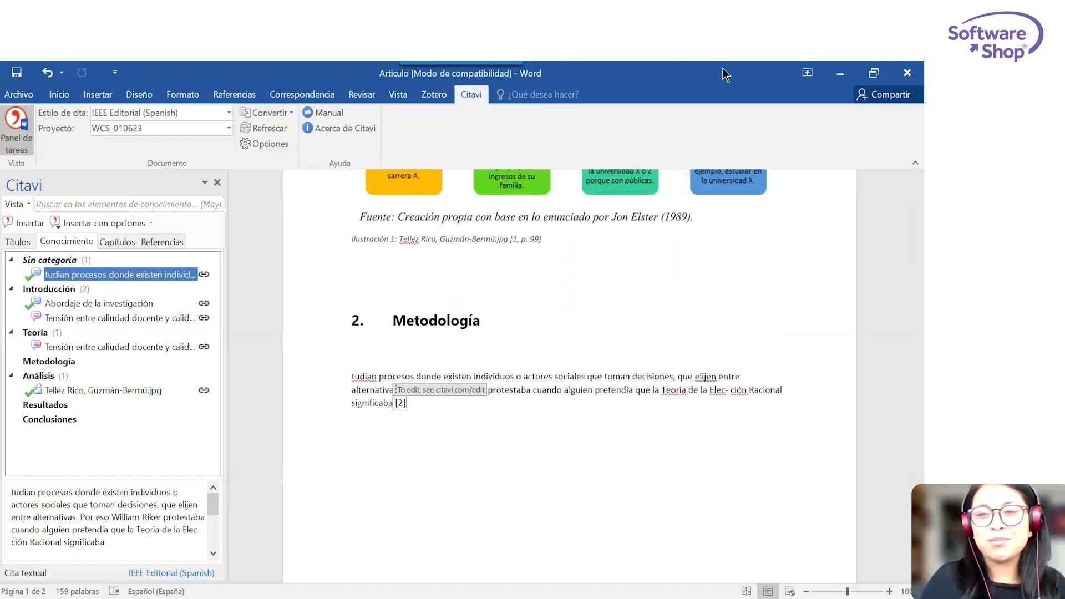
# Switch from Word to the WCS_010623 project in Citavi and check its task planner.
pyautogui.click(841, 73)
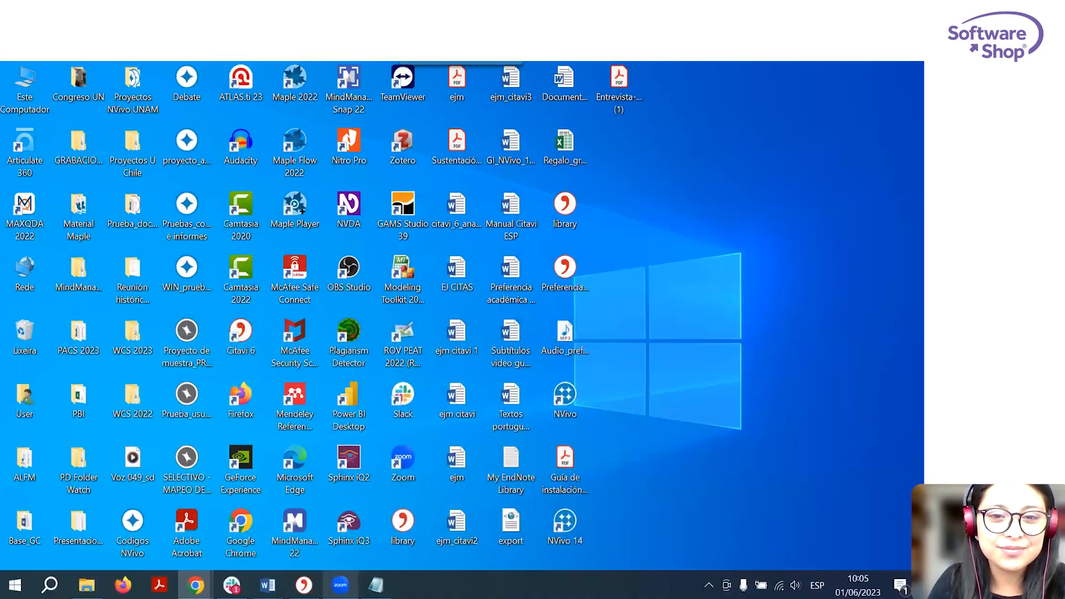
pyautogui.click(311, 577)
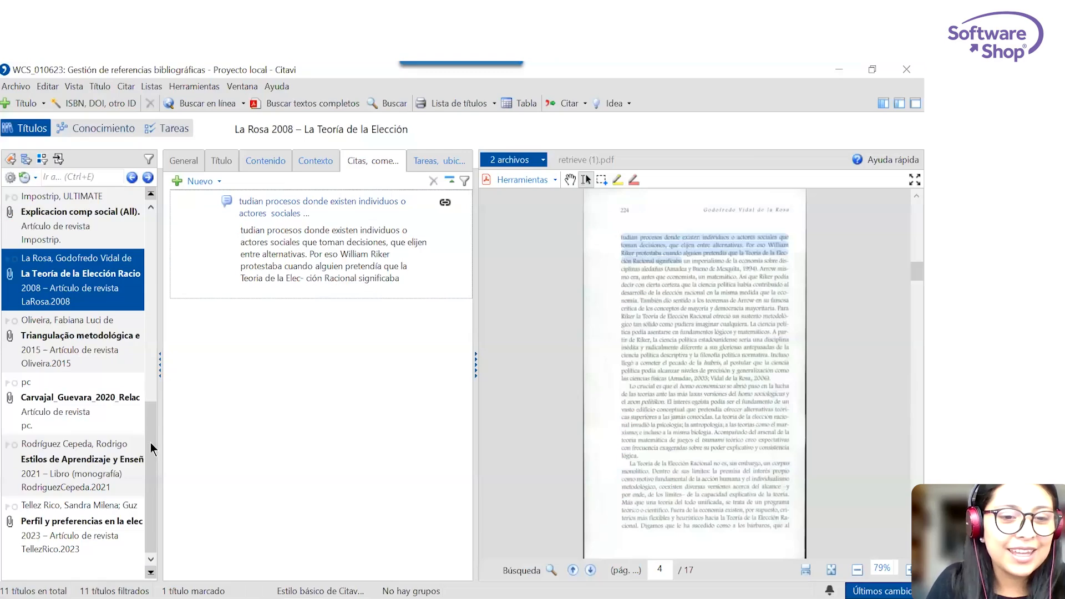
pyautogui.moveTo(149, 443); pyautogui.dragTo(165, 135)
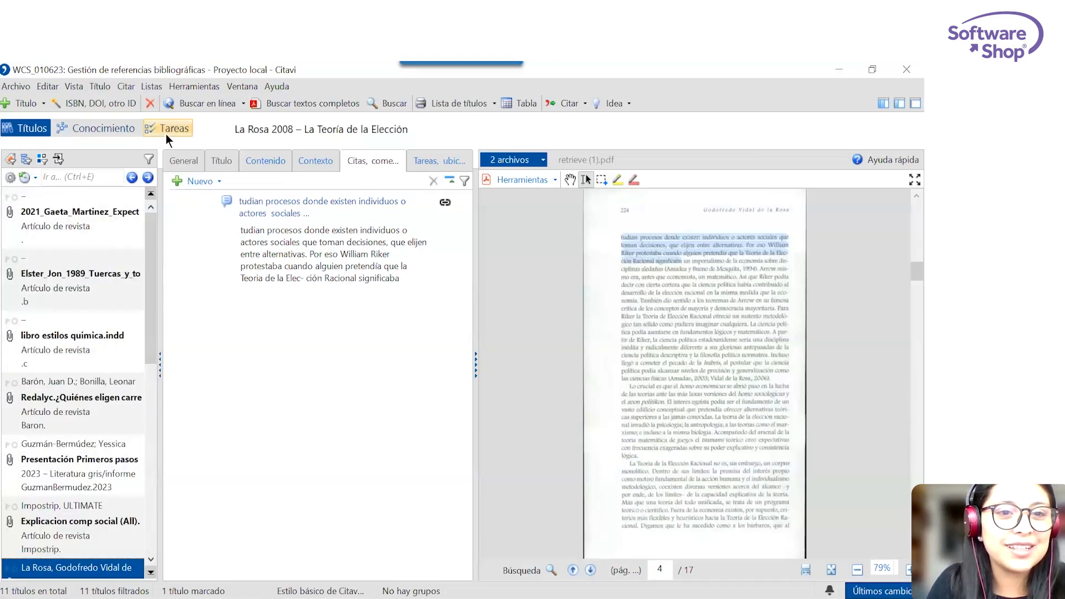
pyautogui.click(166, 133)
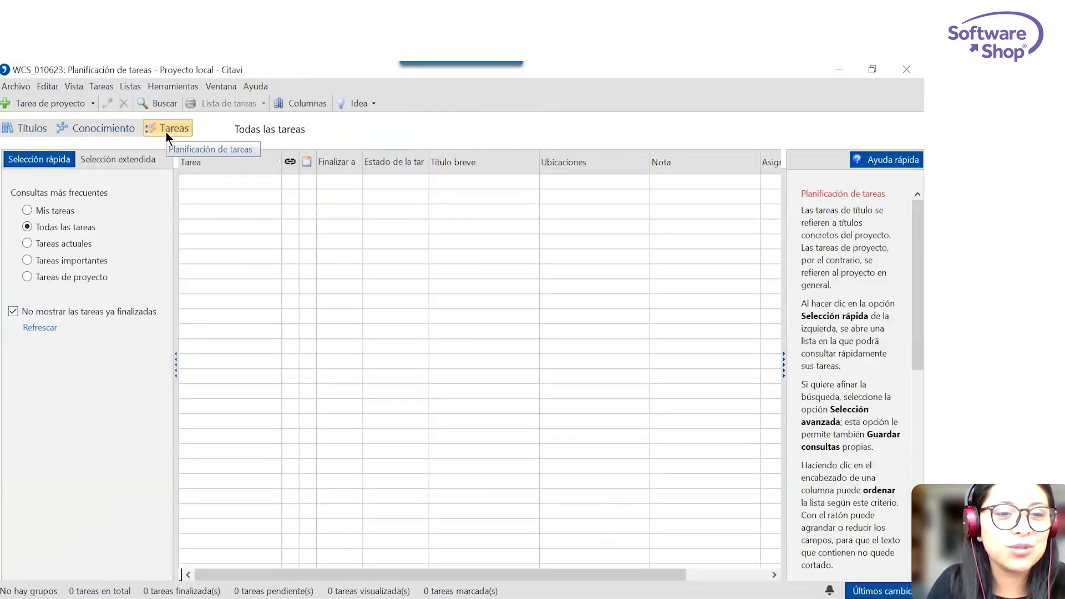
# Create a title task "Revisar" for the PDF page 4 passage beginning "También dio sentido" in the "La Teoría de la Elección" article.
pyautogui.click(20, 125)
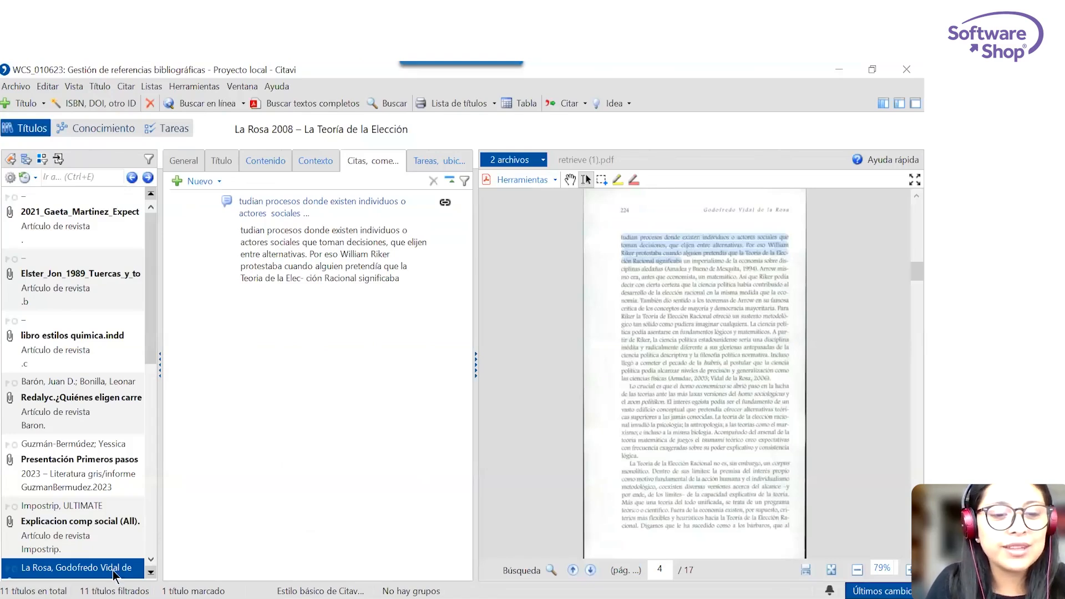
pyautogui.scroll(-5, 100, 500)
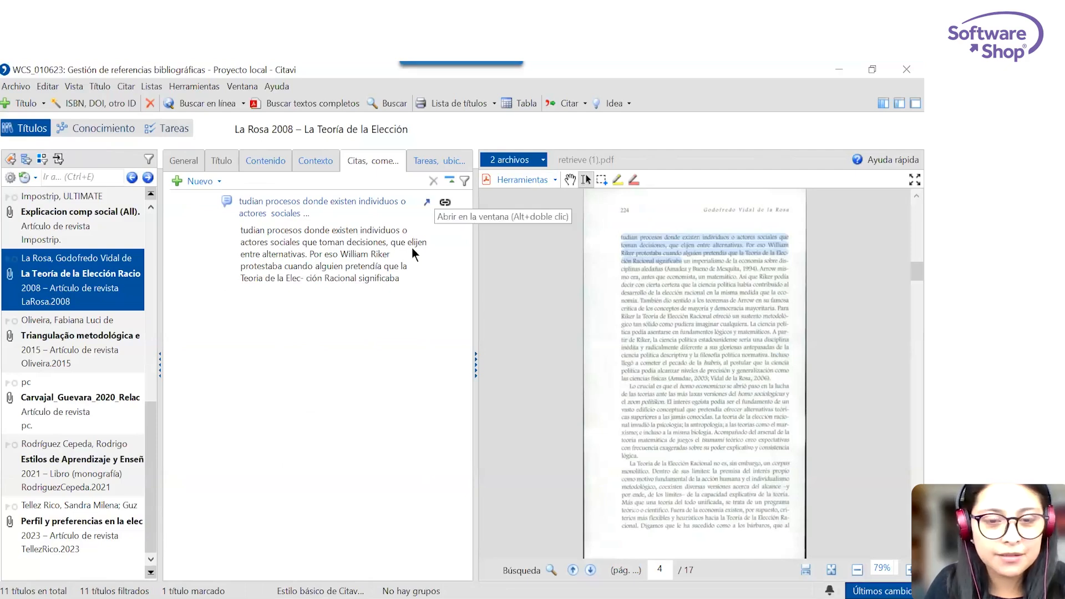
pyautogui.moveTo(640, 301)
pyautogui.mouseDown()
pyautogui.moveTo(686, 301)
pyautogui.moveTo(748, 322)
pyautogui.mouseUp()
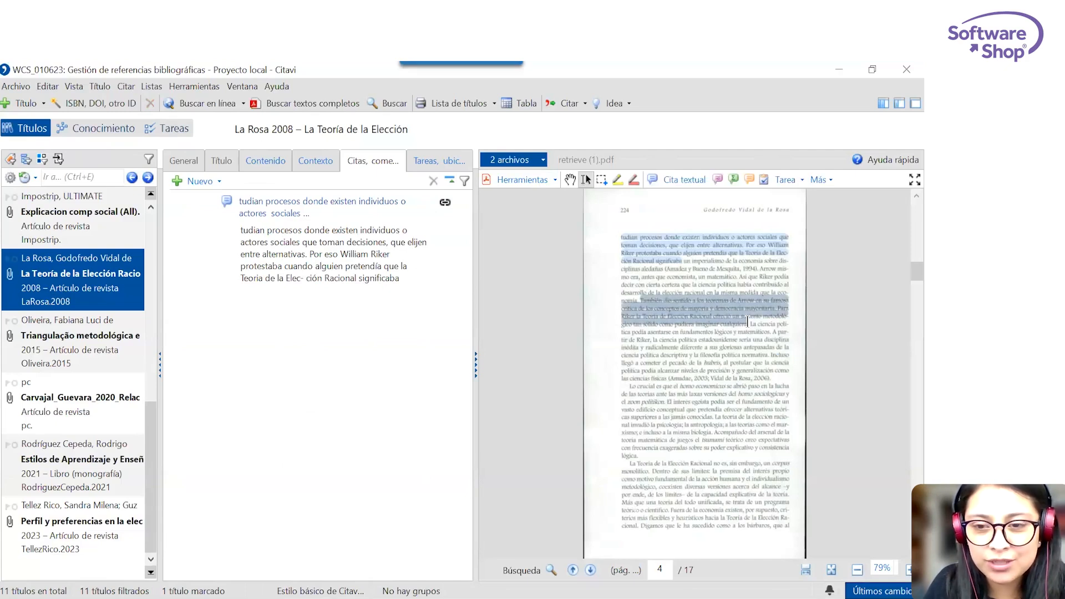
pyautogui.click(800, 180)
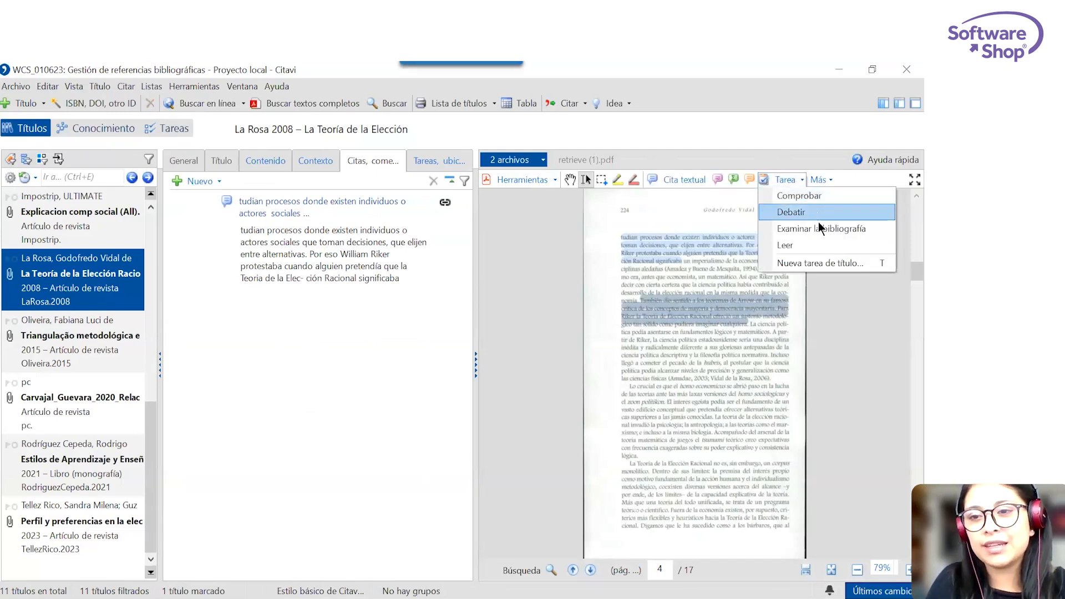
pyautogui.click(820, 263)
pyautogui.write('Revisar')
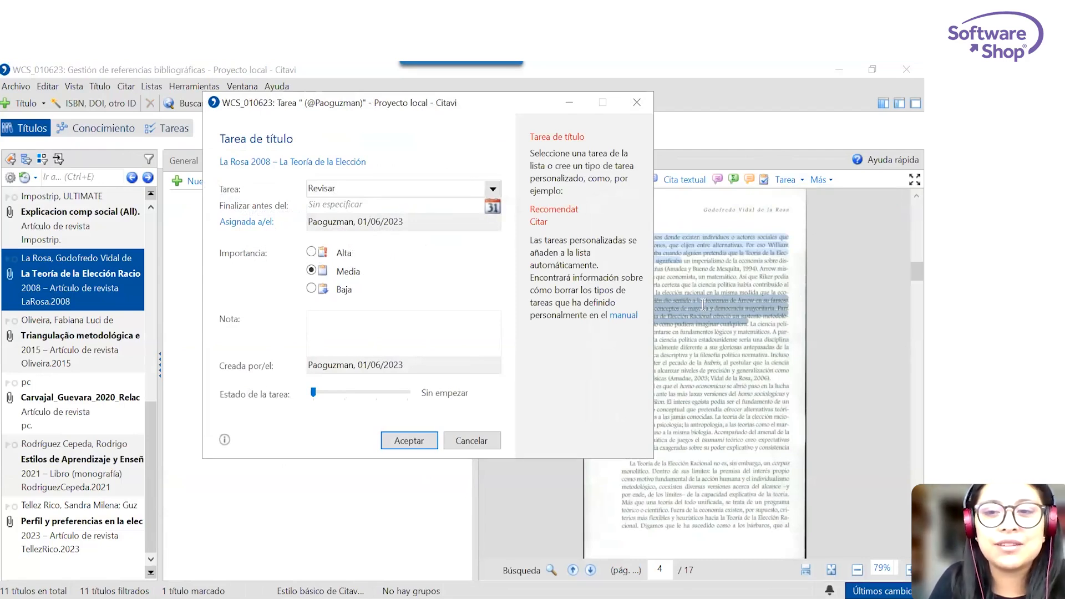
# Set the Revisar task's deadline to 3 June 2023 and its importance to Baja.
pyautogui.click(492, 207)
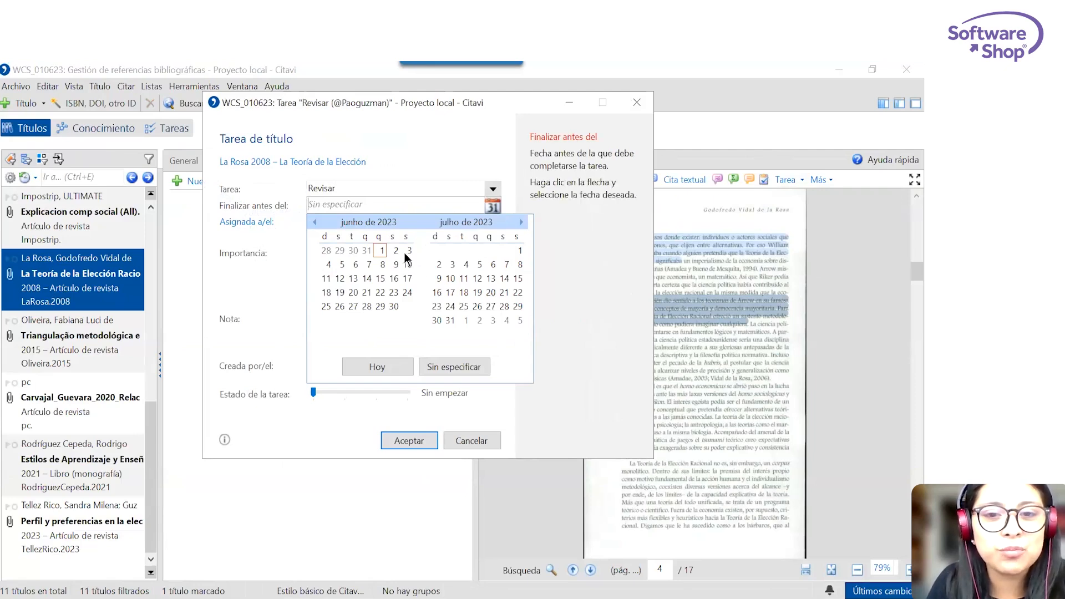
pyautogui.click(410, 251)
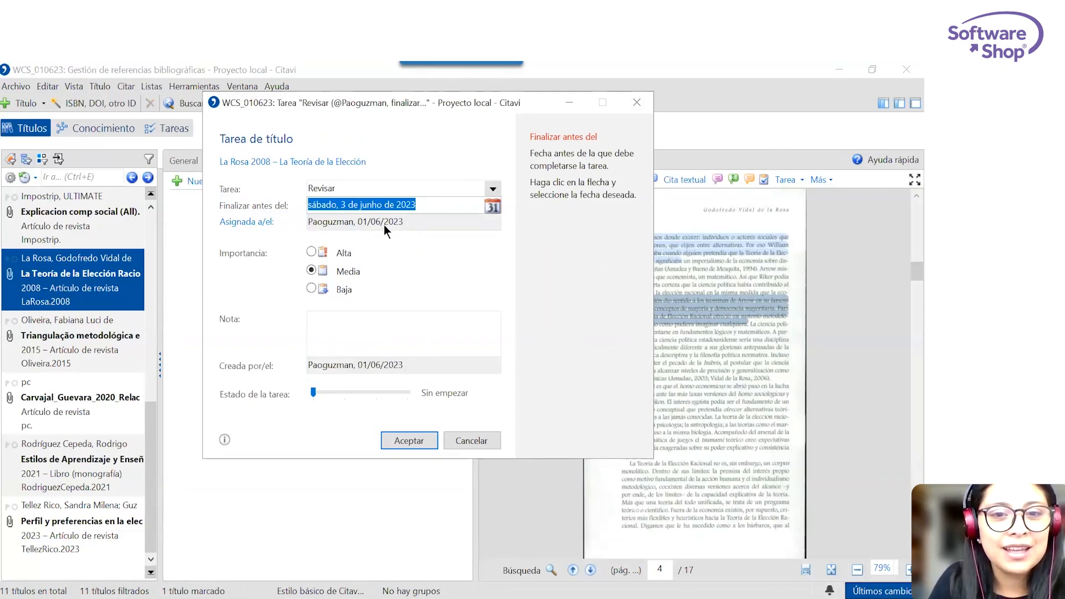
pyautogui.click(315, 250)
pyautogui.click(311, 288)
pyautogui.click(340, 333)
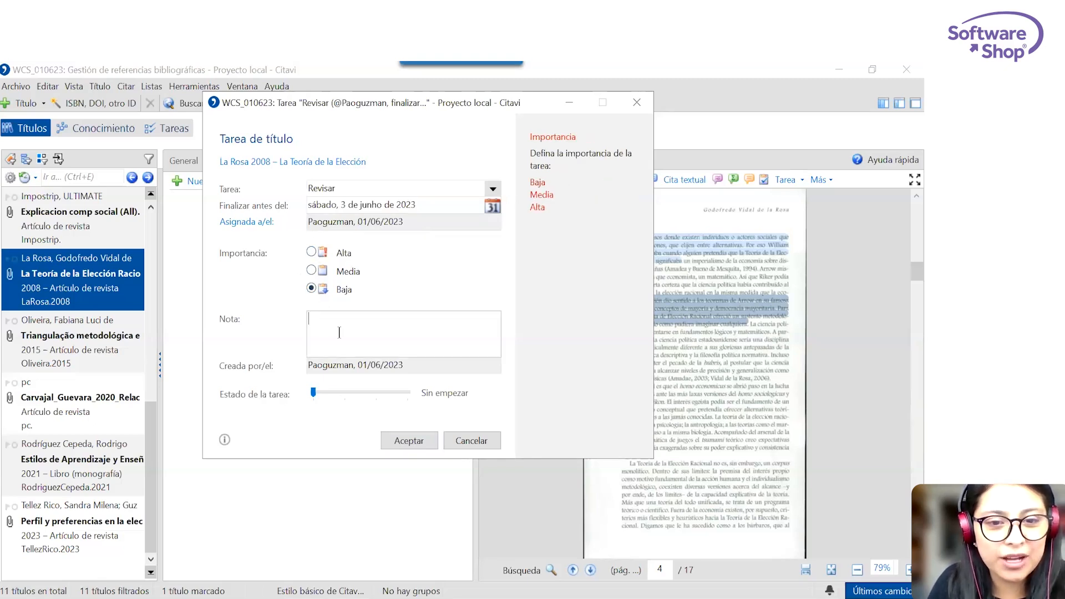
pyautogui.click(379, 363)
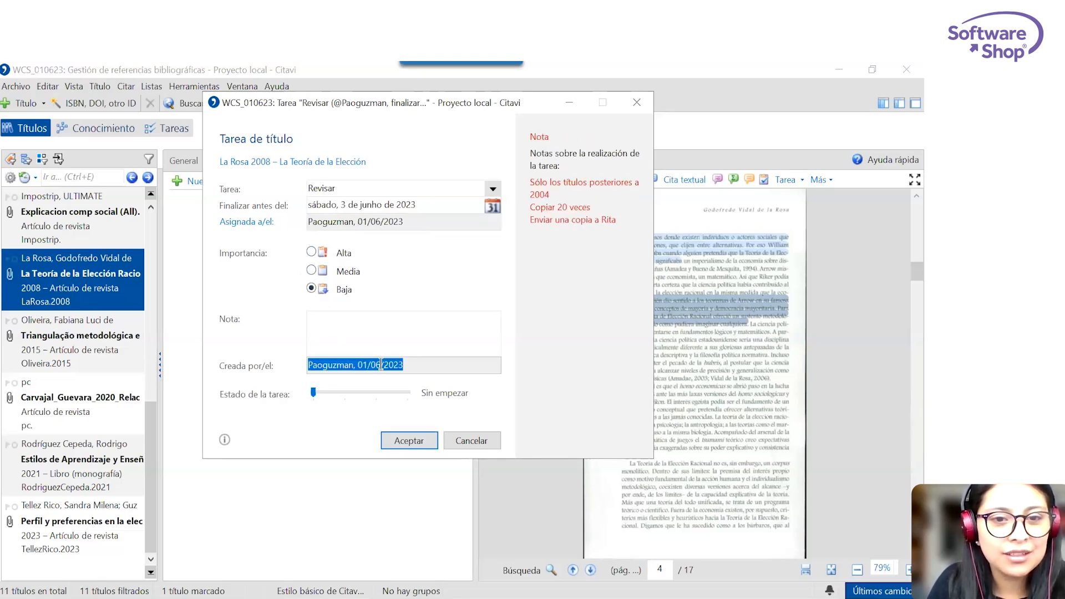
# Keep the team member as the Revisar task's assignee and save the task with the status Empezada.
pyautogui.click(255, 225)
pyautogui.click(340, 232)
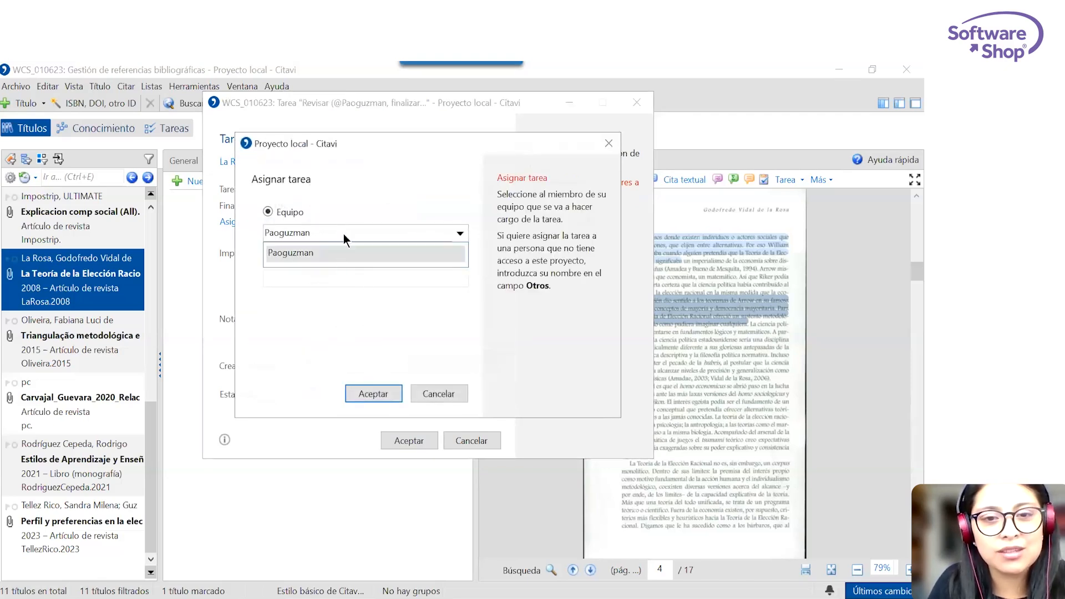
pyautogui.click(360, 197)
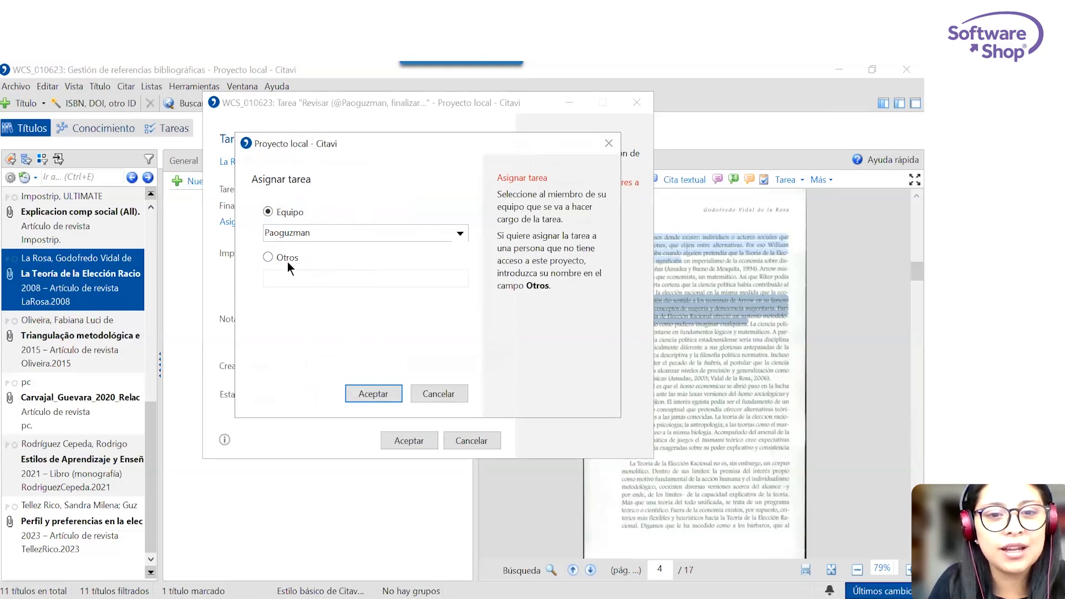
pyautogui.click(383, 395)
pyautogui.moveTo(338, 394); pyautogui.dragTo(362, 393)
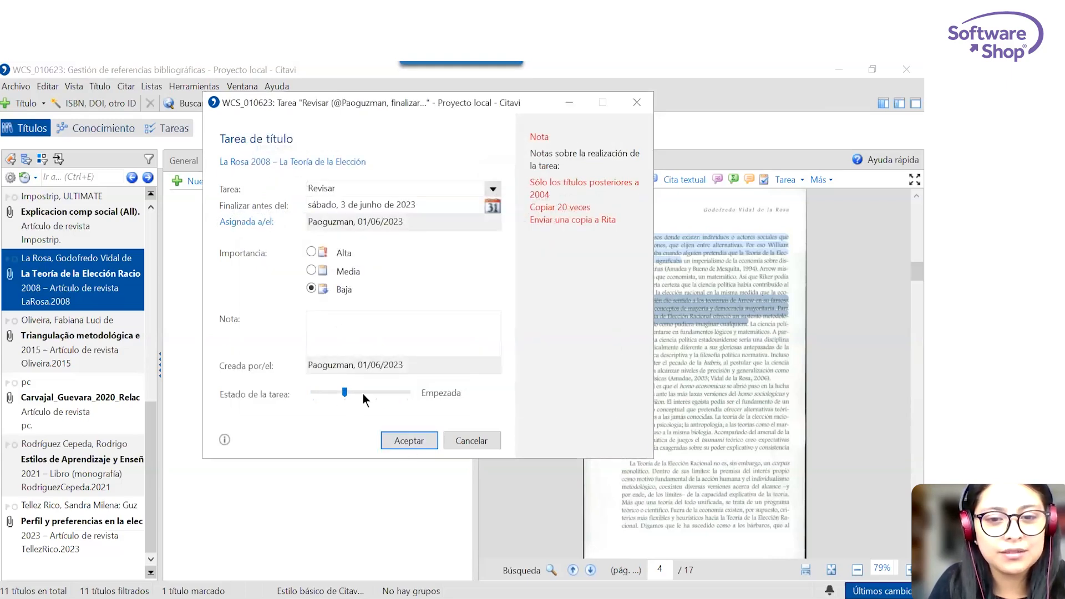
pyautogui.click(406, 439)
pyautogui.click(430, 162)
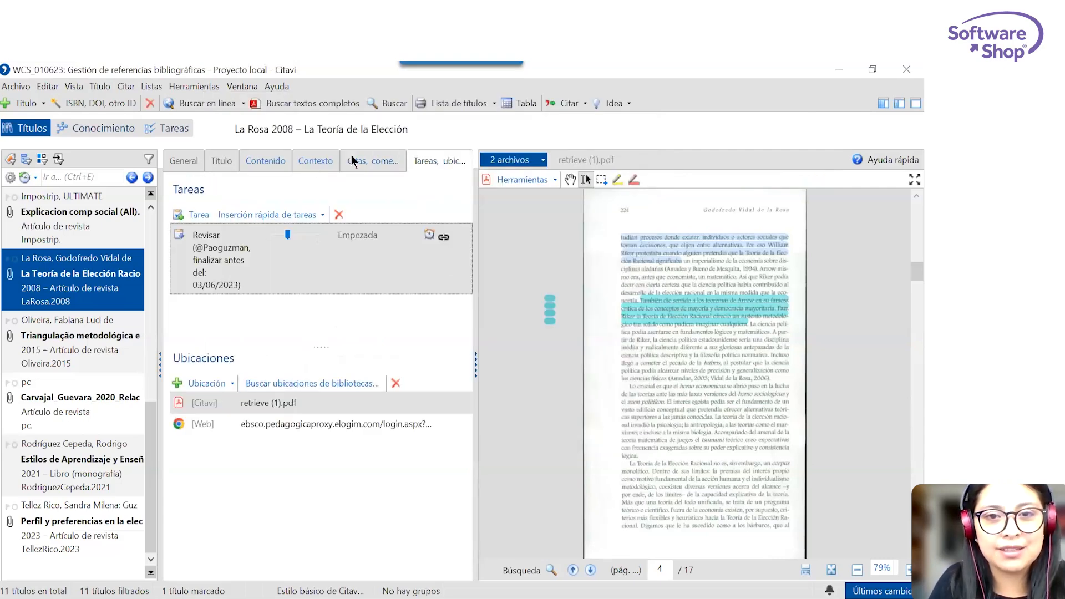
# Start a new project task in the task planner named "Compartir el proyecto con el grupo".
pyautogui.click(172, 130)
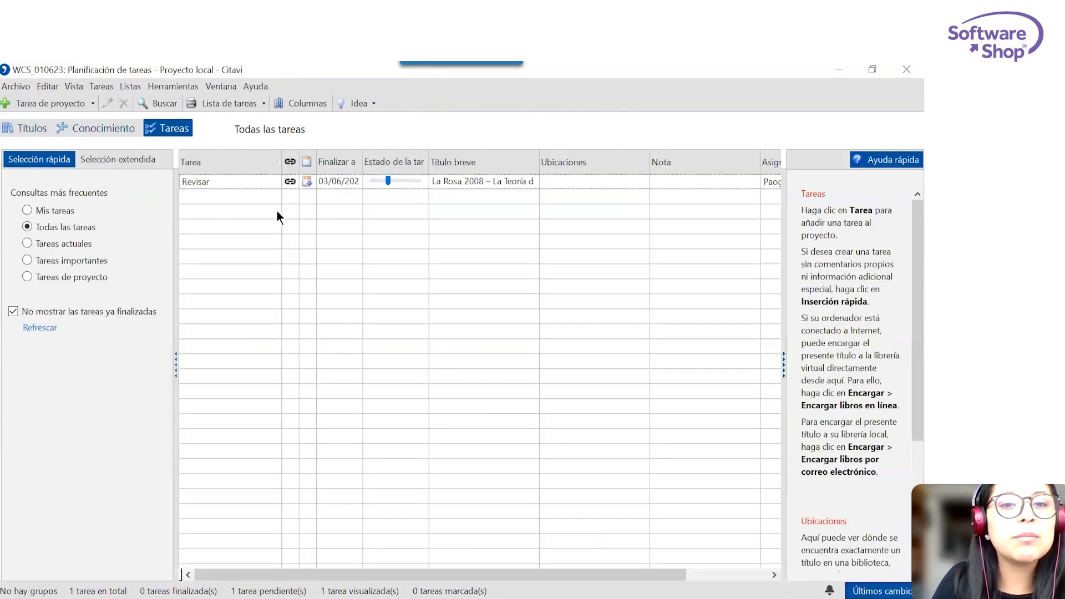
pyautogui.rightClick(259, 202)
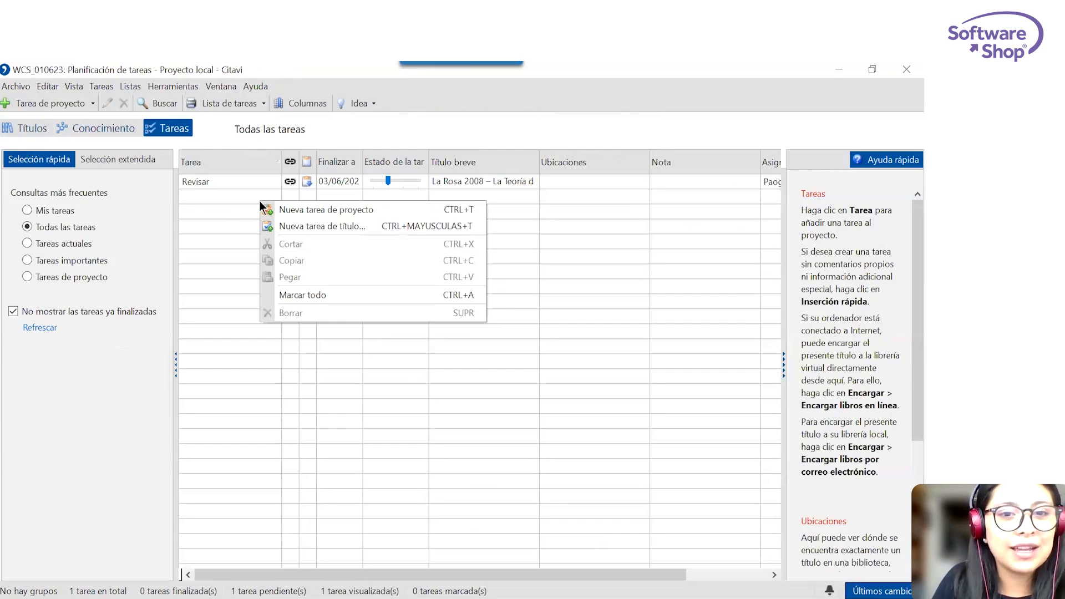
pyautogui.click(298, 210)
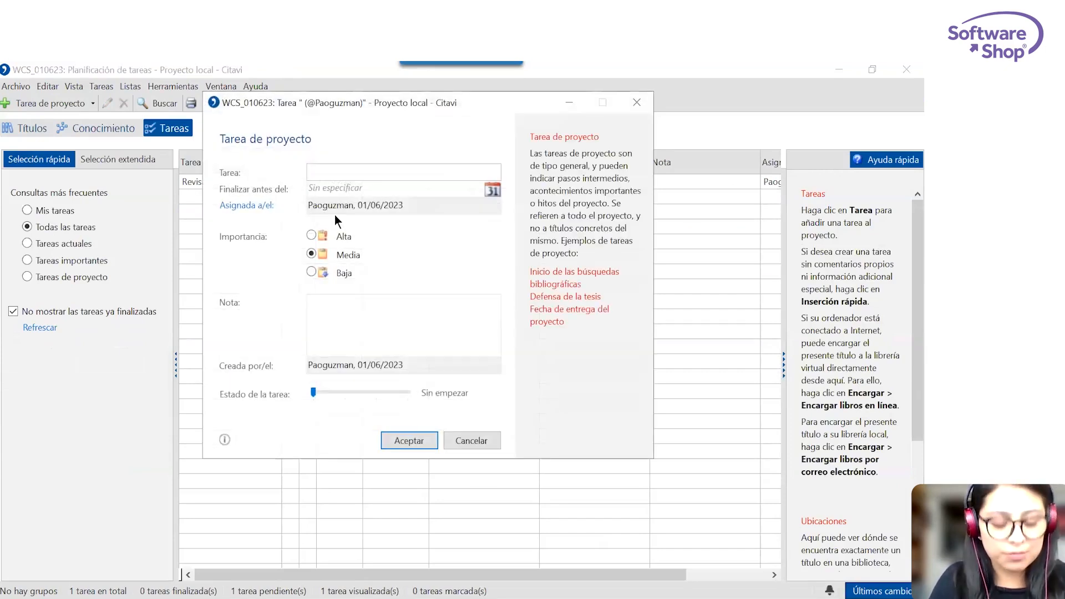
pyautogui.write('Compartir')
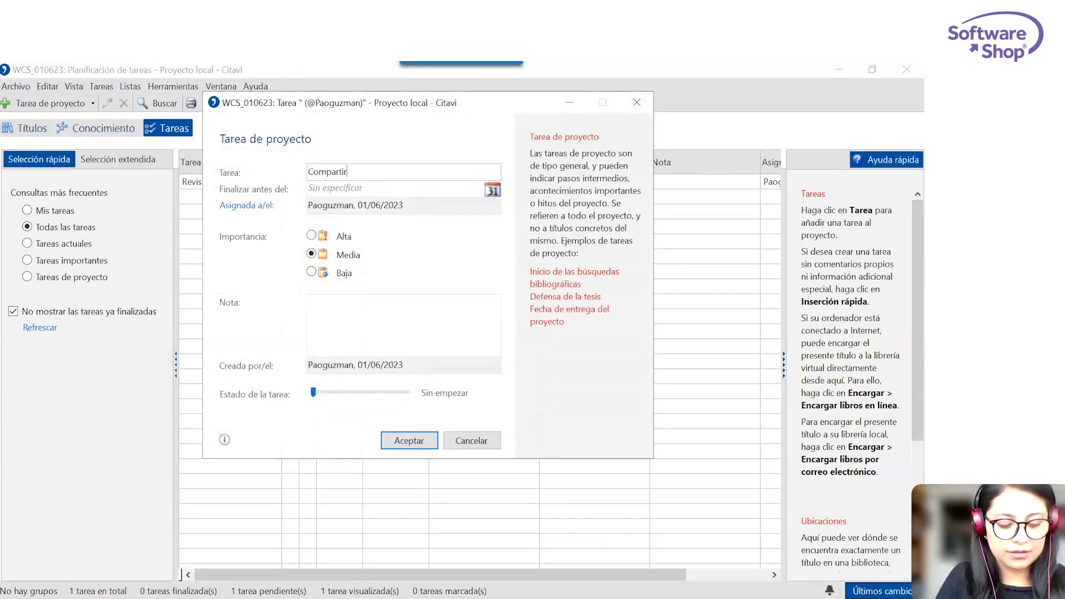
pyautogui.write(' el proyecto c')
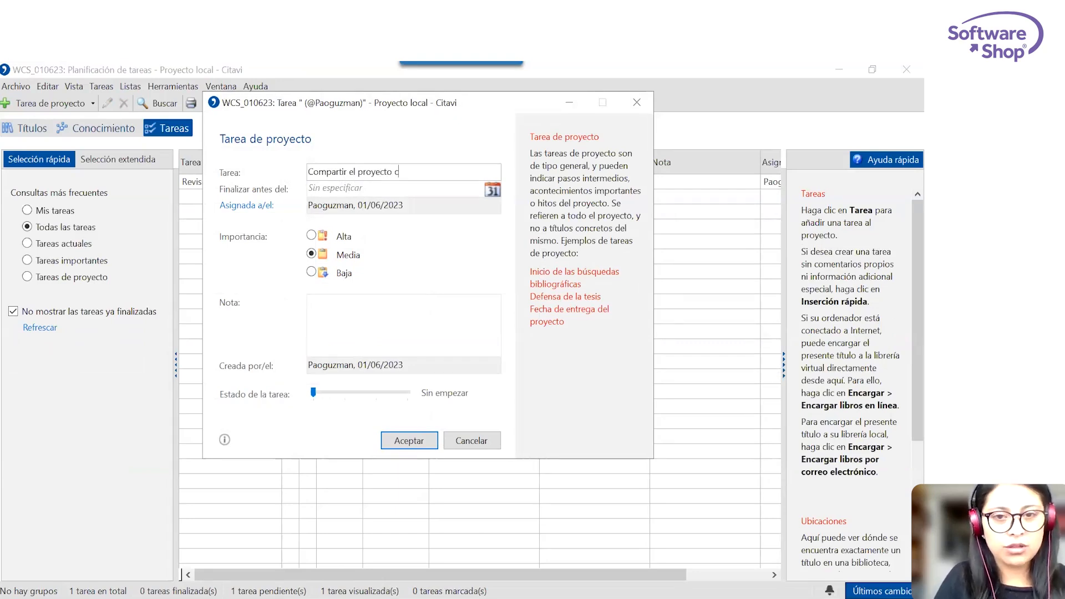
pyautogui.write('on el grupo')
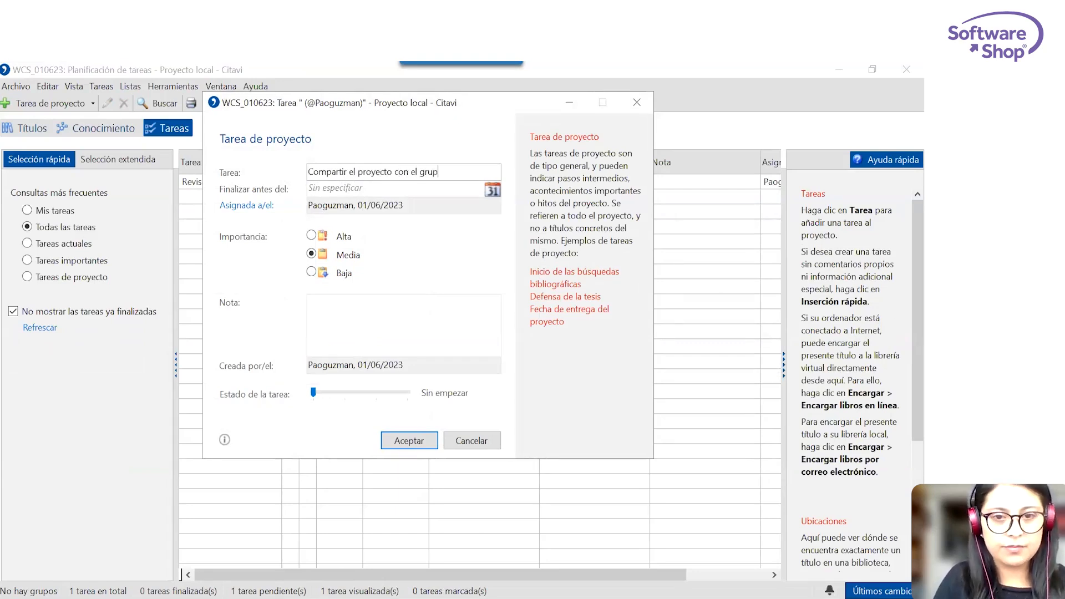
# Give the project task a deadline of 3 June 2023 and Alta importance, and save it.
pyautogui.click(493, 191)
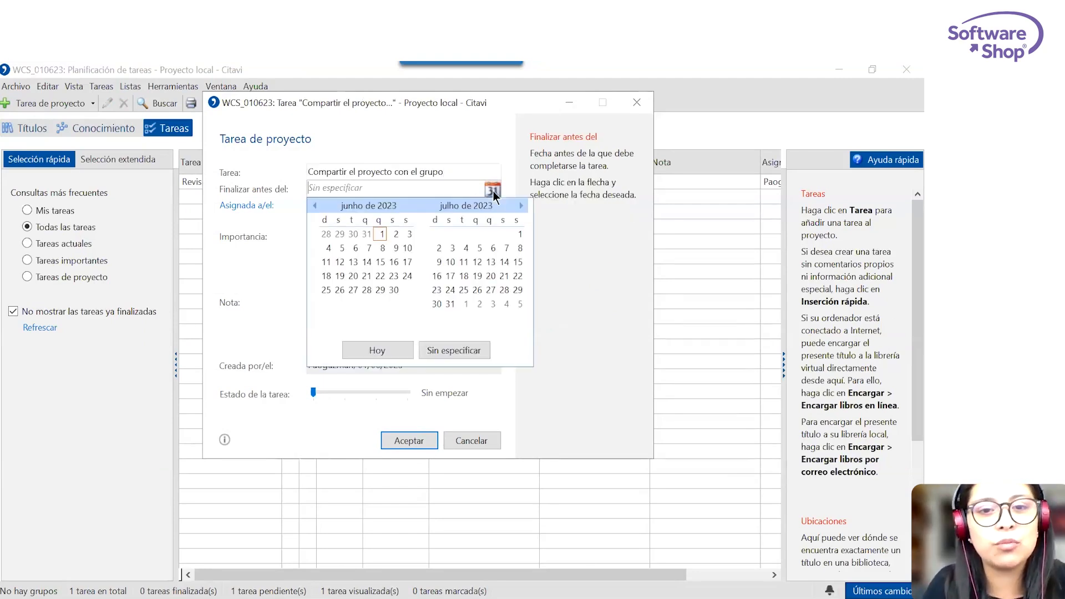
pyautogui.click(407, 234)
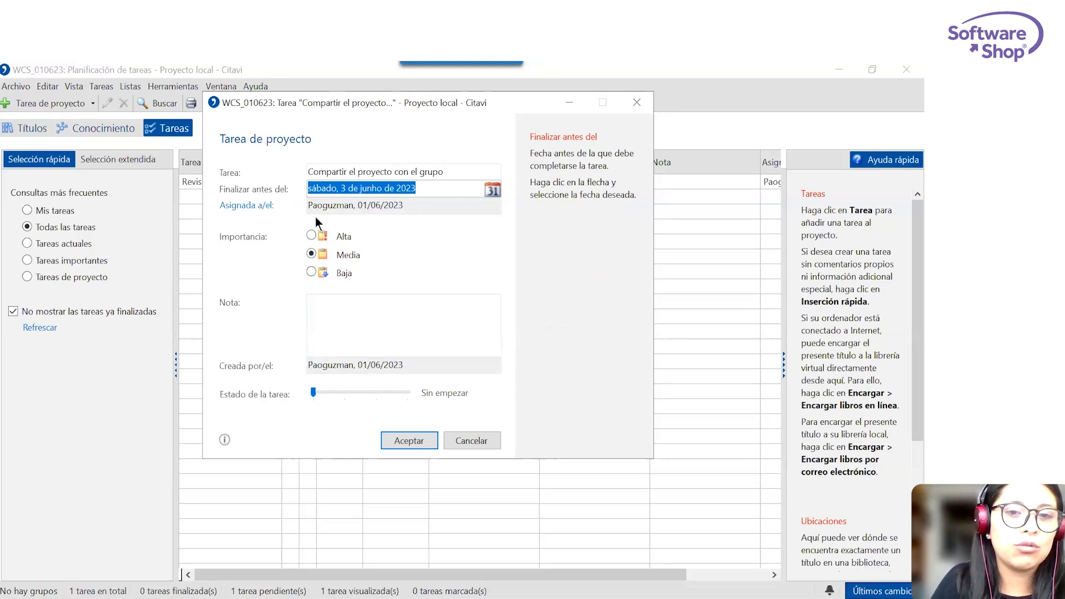
pyautogui.click(310, 235)
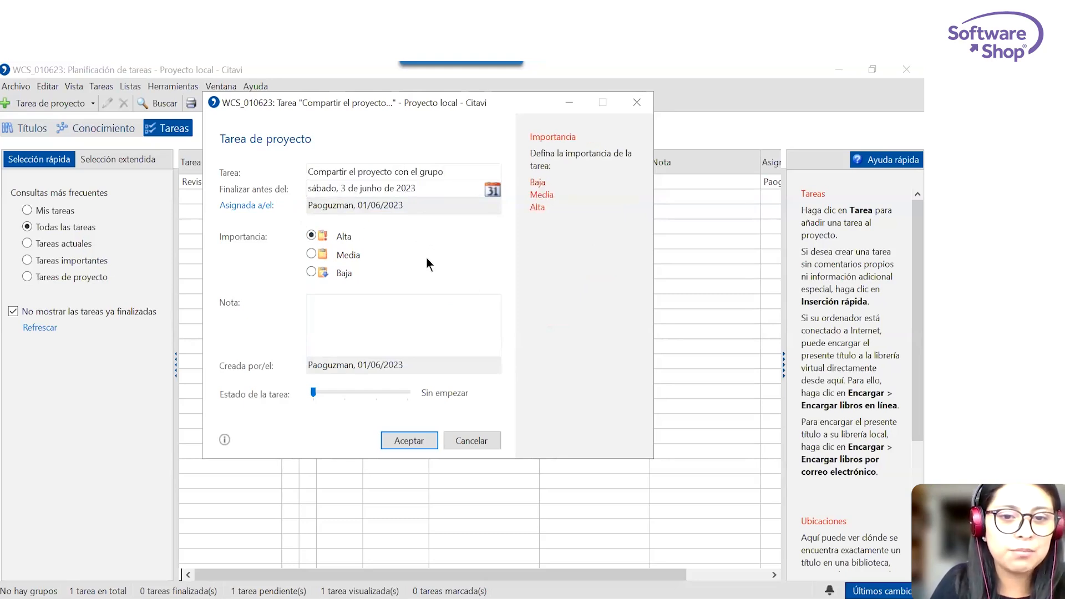
pyautogui.click(409, 441)
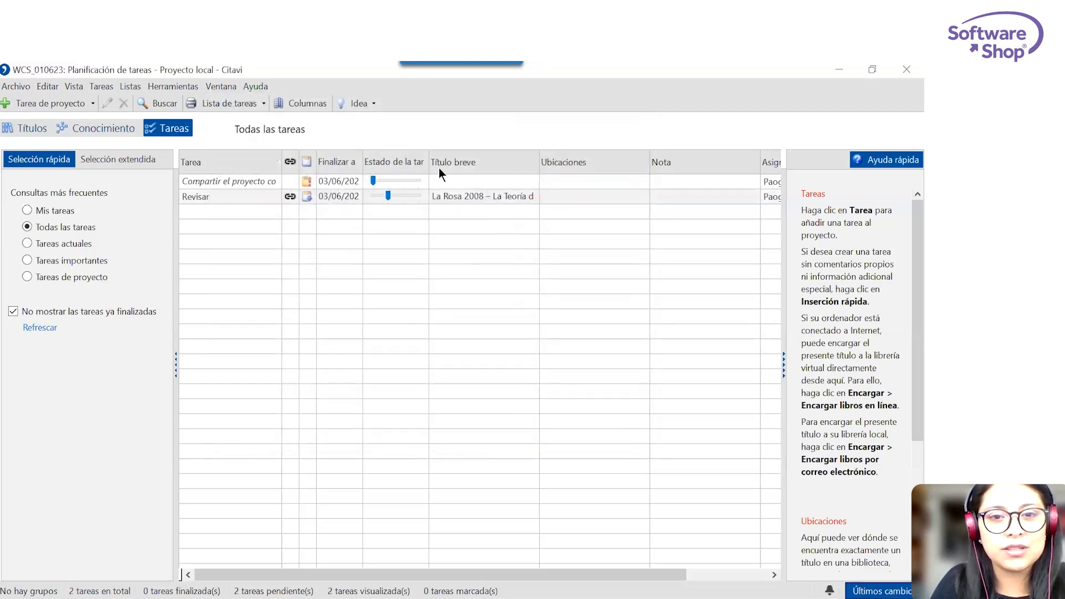
# Follow the Revisar task's link to its passage in the PDF and return to the project task in the planner.
pyautogui.click(290, 197)
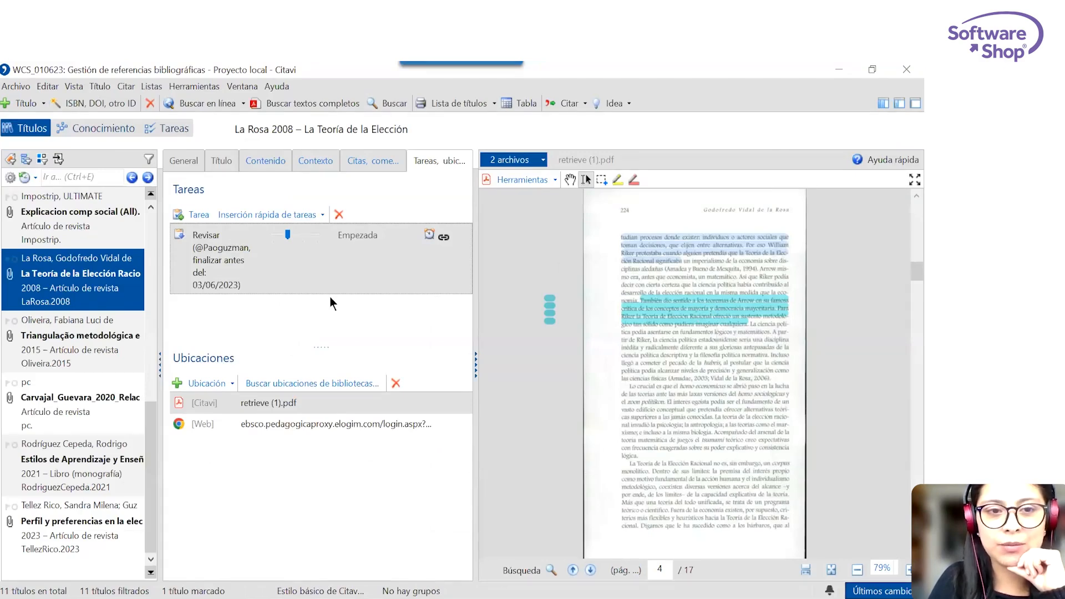
pyautogui.click(152, 128)
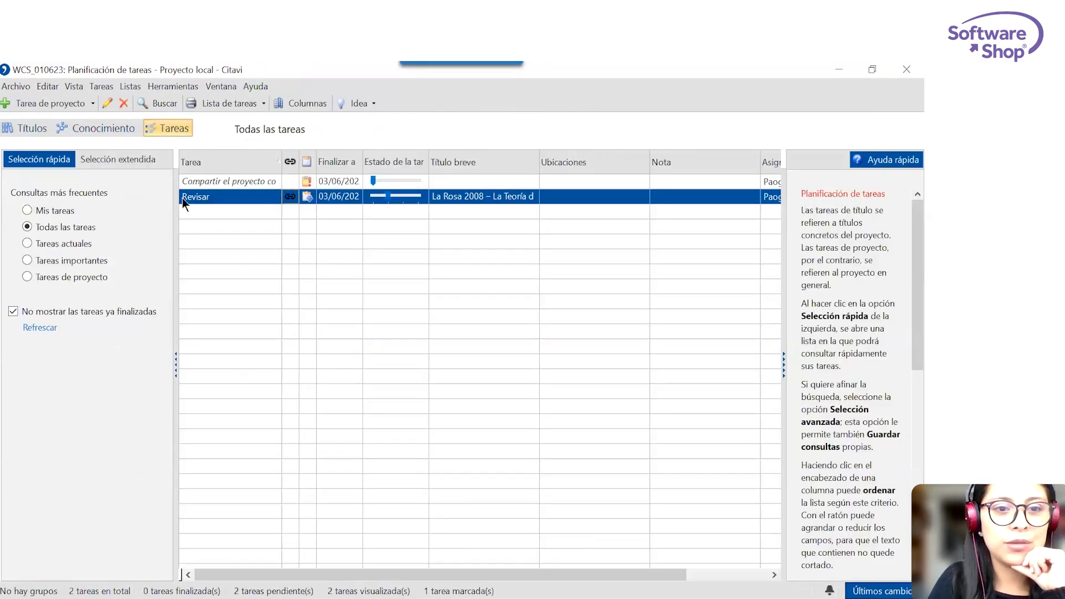
pyautogui.click(261, 181)
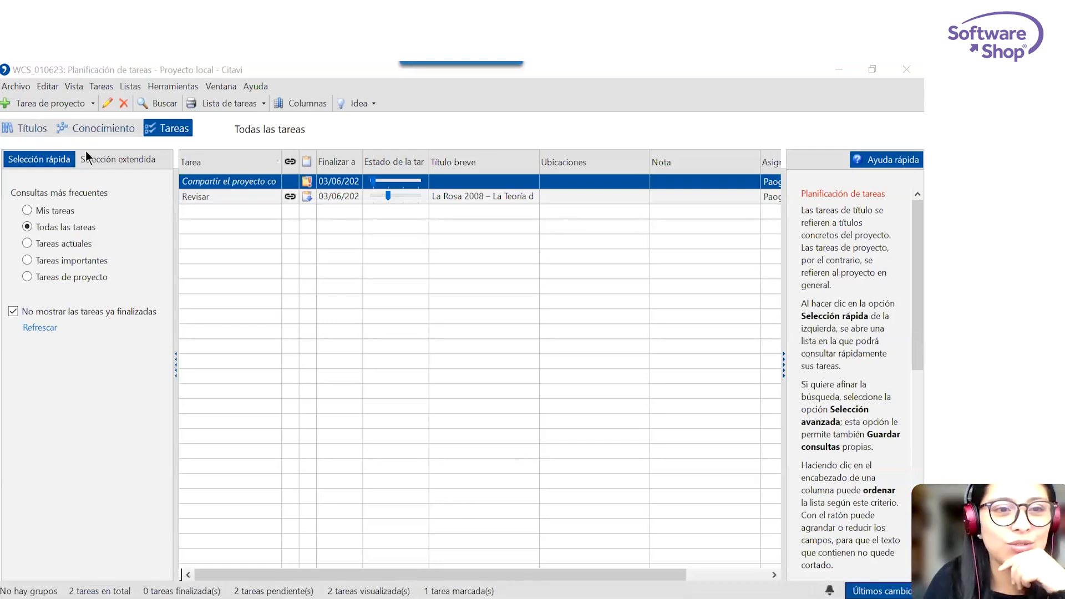
# Close the current project and open the cloud project Preferencia_academica_final in its knowledge organization view.
pyautogui.click(12, 88)
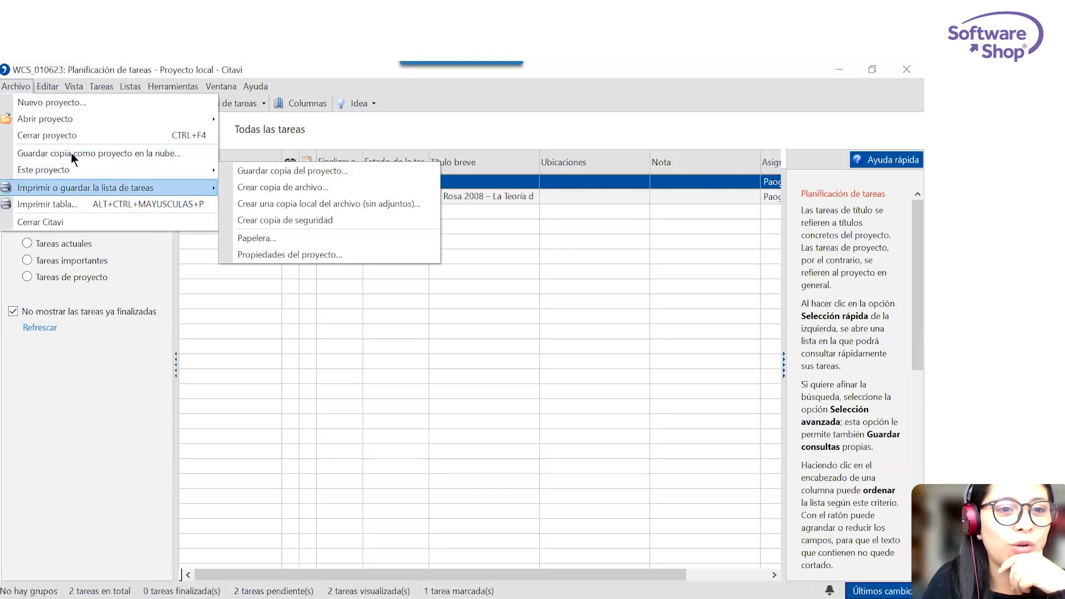
pyautogui.click(72, 135)
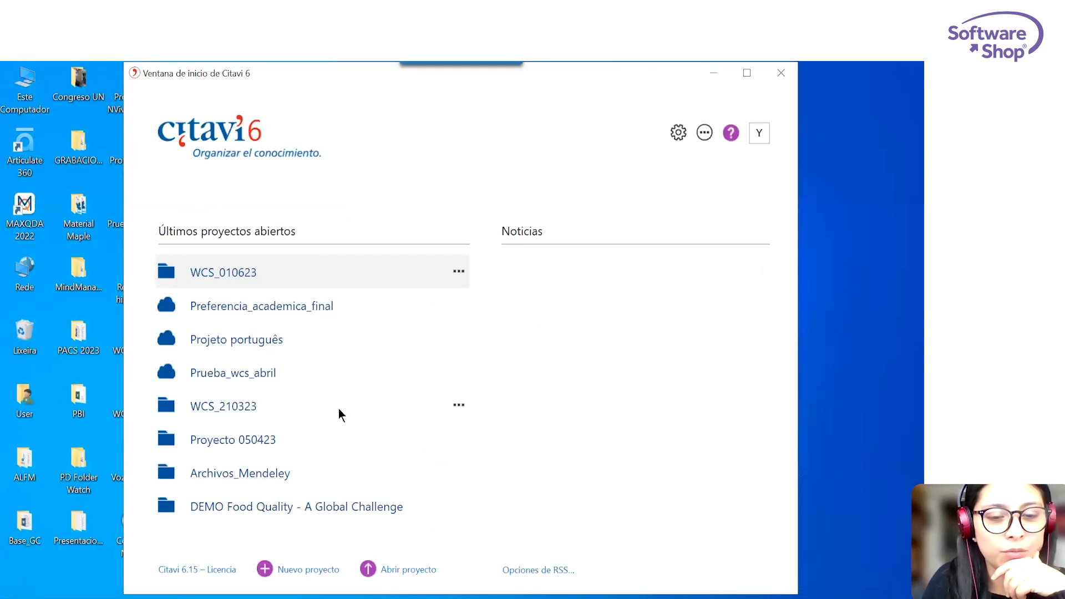
pyautogui.click(272, 310)
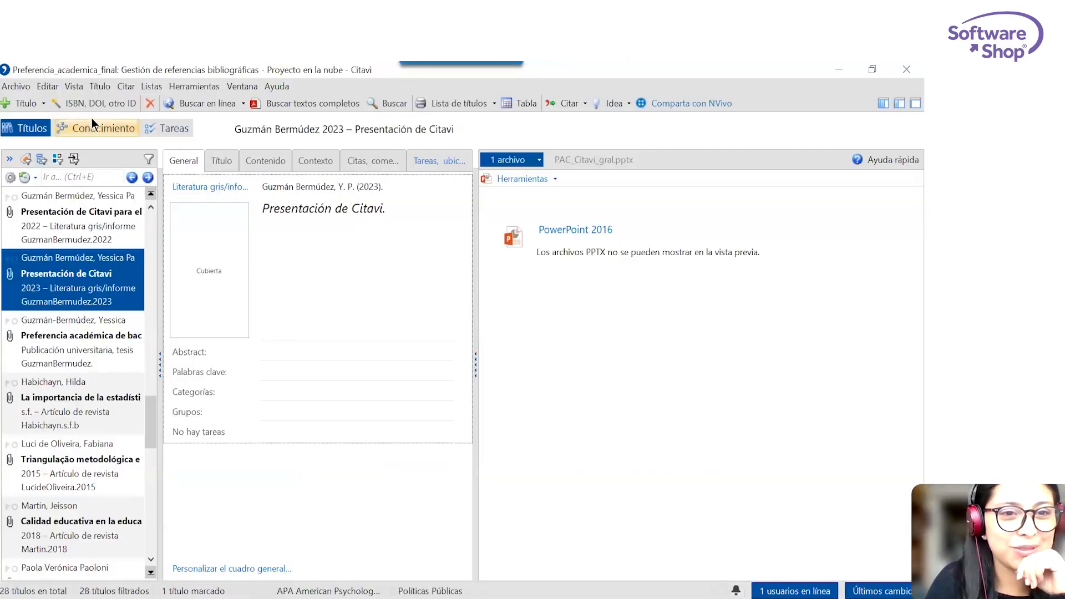
pyautogui.click(93, 132)
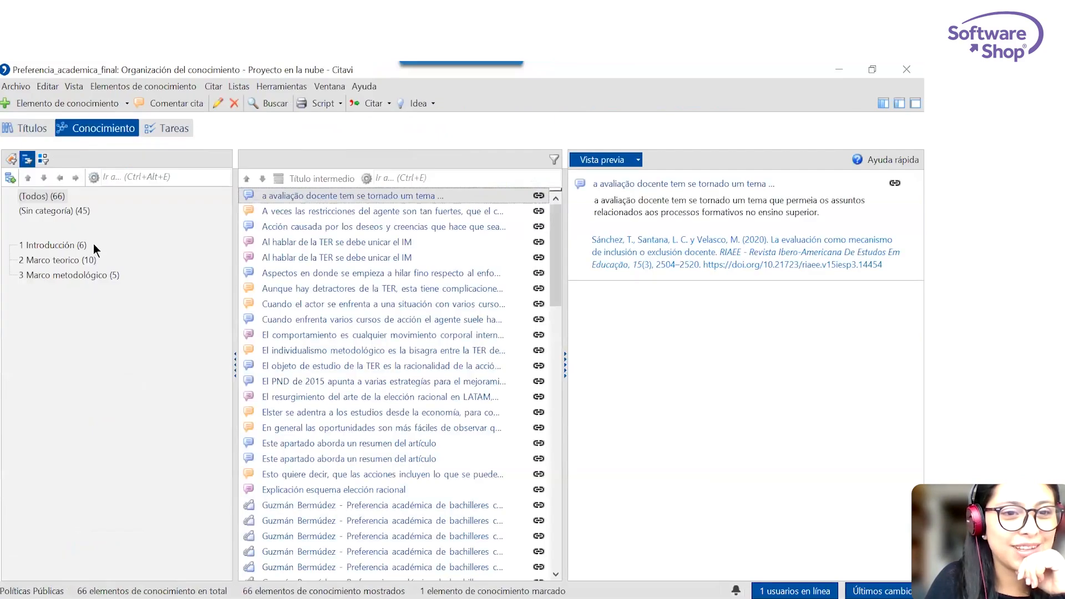